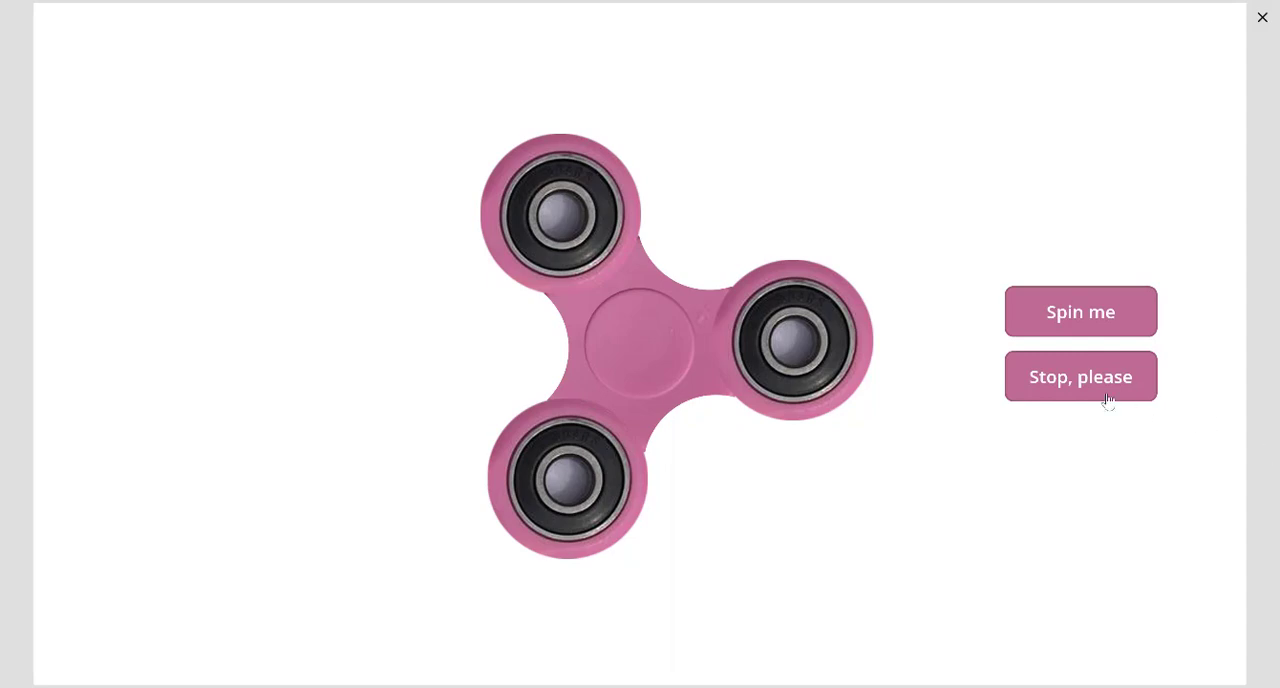
# - Test the pink fidget spinner by starting and stopping its rotation several times
pyautogui.click(1066, 302)
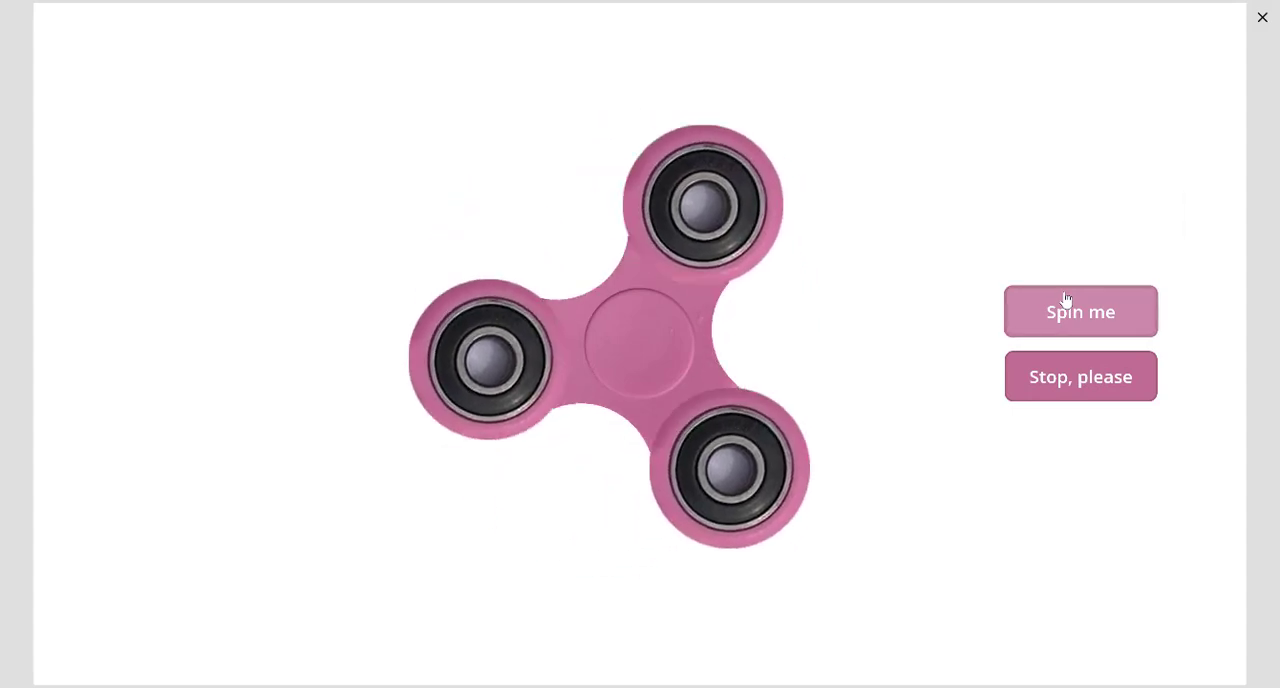
pyautogui.click(1063, 379)
pyautogui.click(1073, 328)
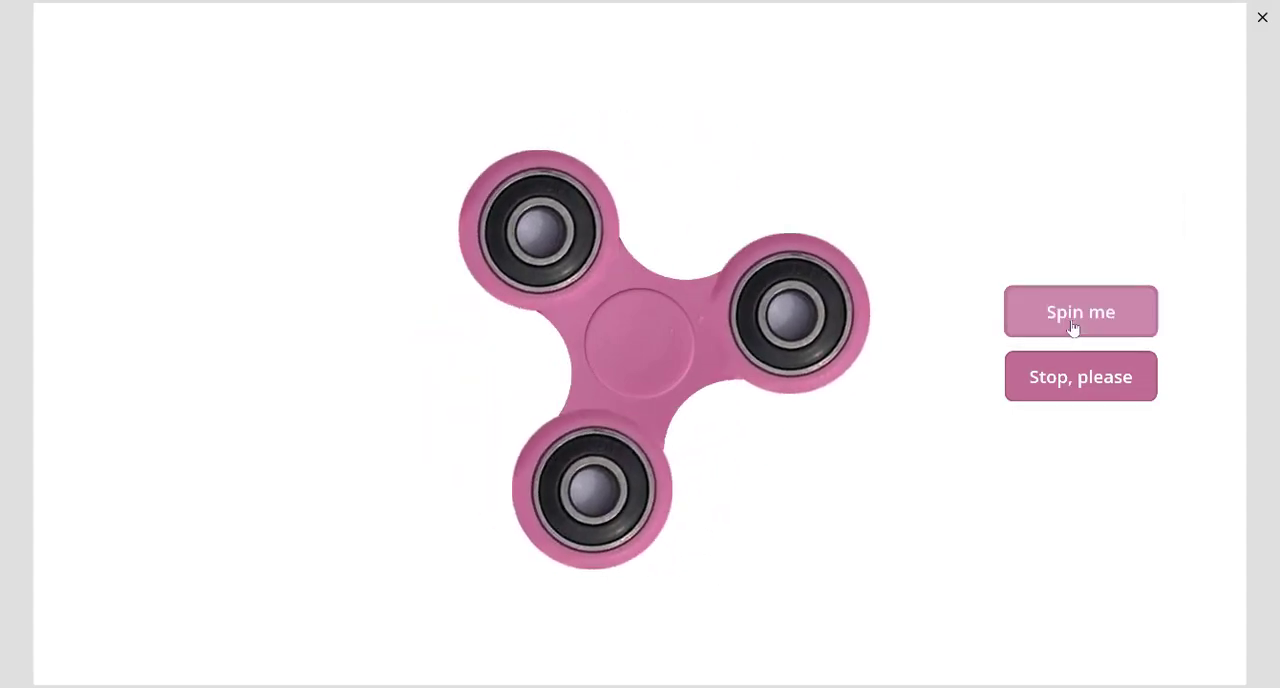
pyautogui.click(1081, 384)
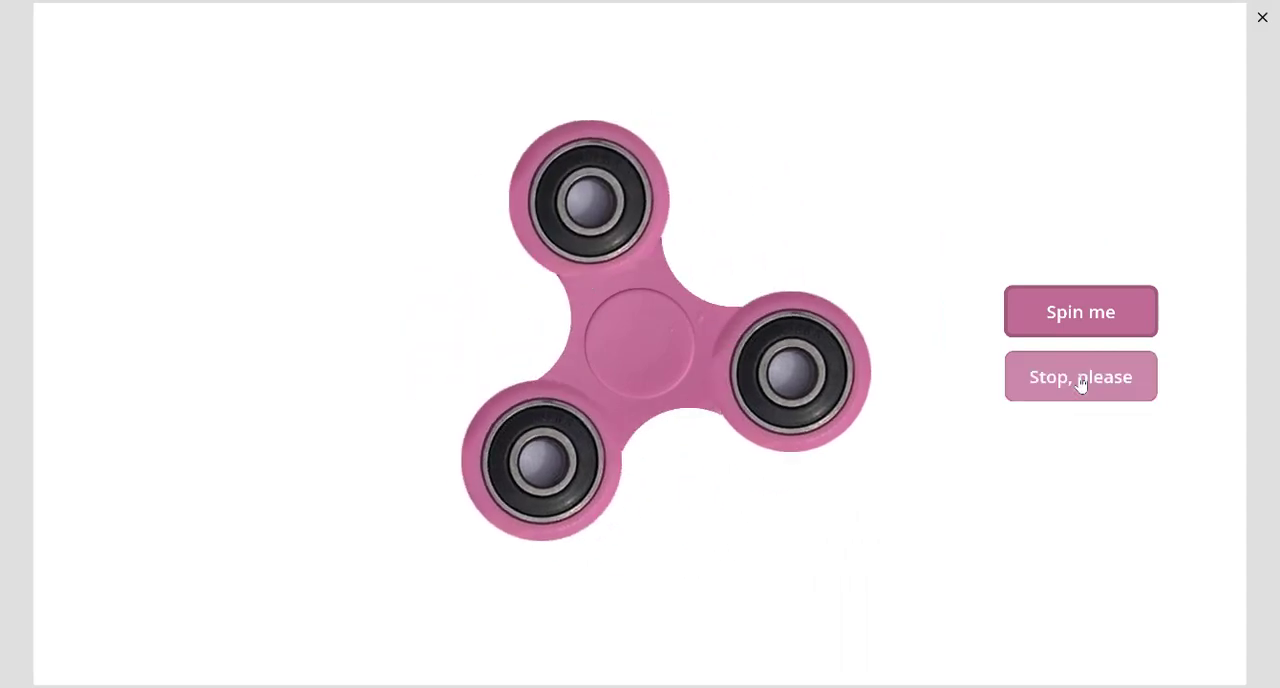
pyautogui.click(1092, 312)
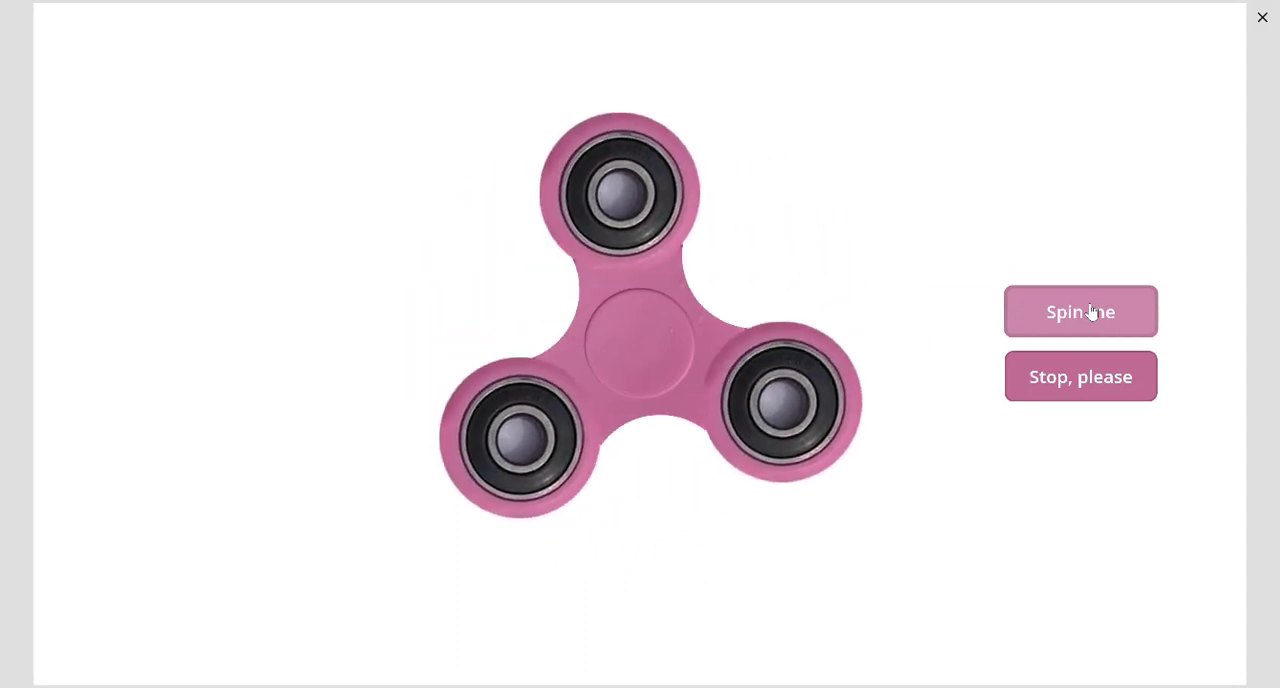
pyautogui.click(1092, 391)
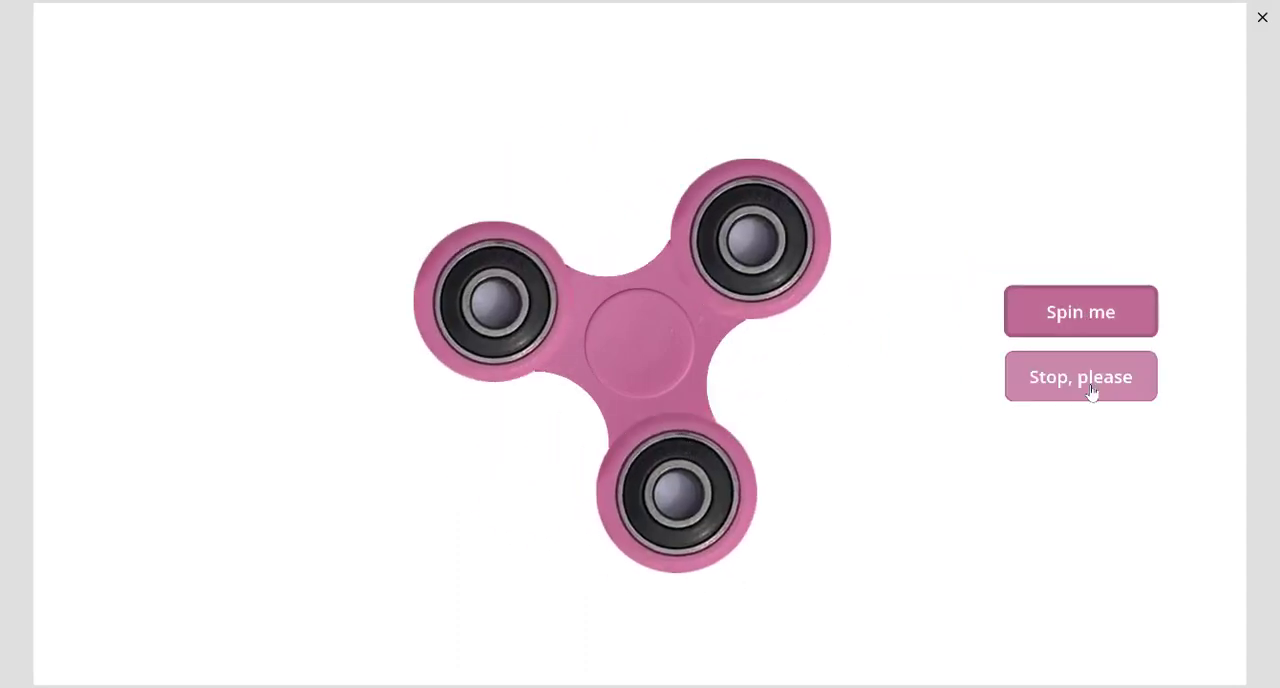
pyautogui.click(1086, 329)
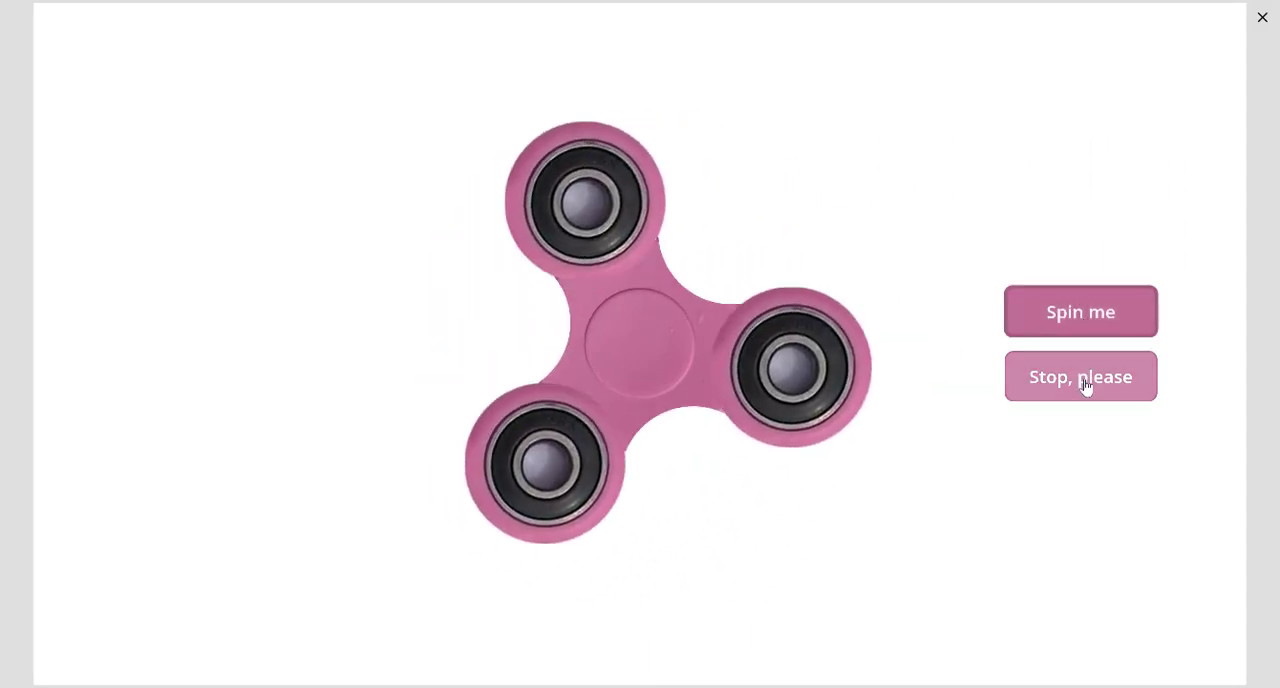
pyautogui.click(1086, 386)
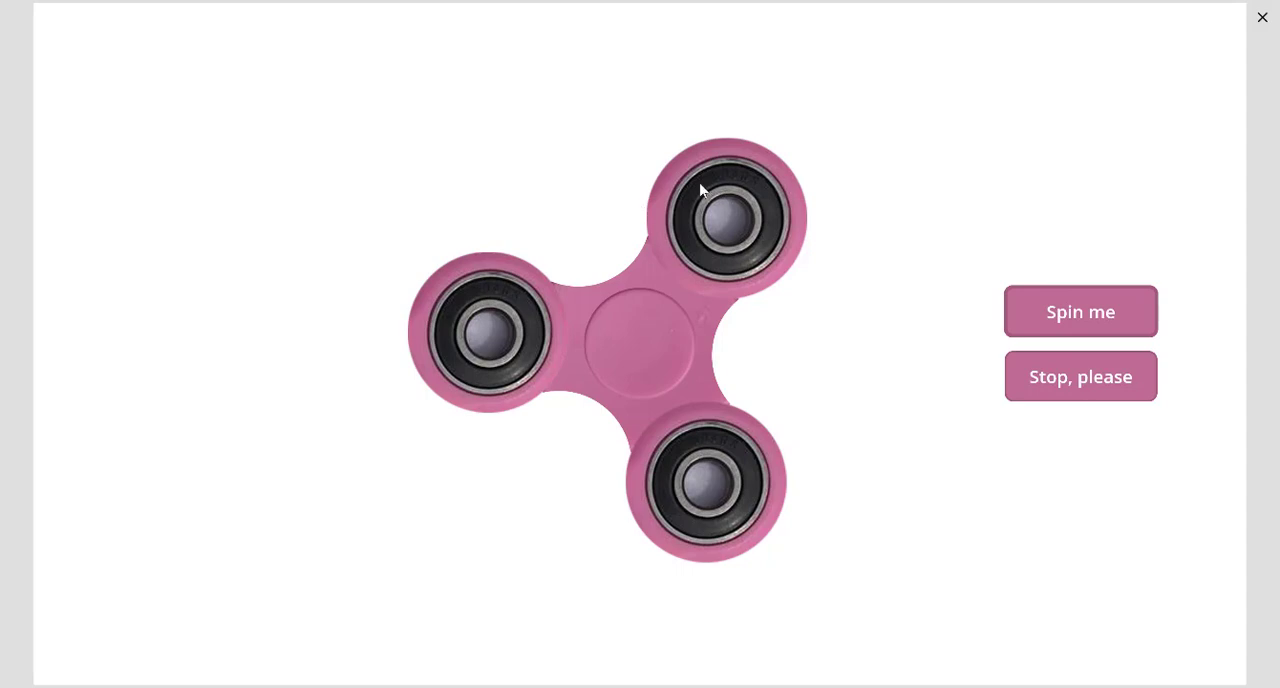
# - Inspect the spinner's three arm images and the three white circles between them
pyautogui.click(500, 372)
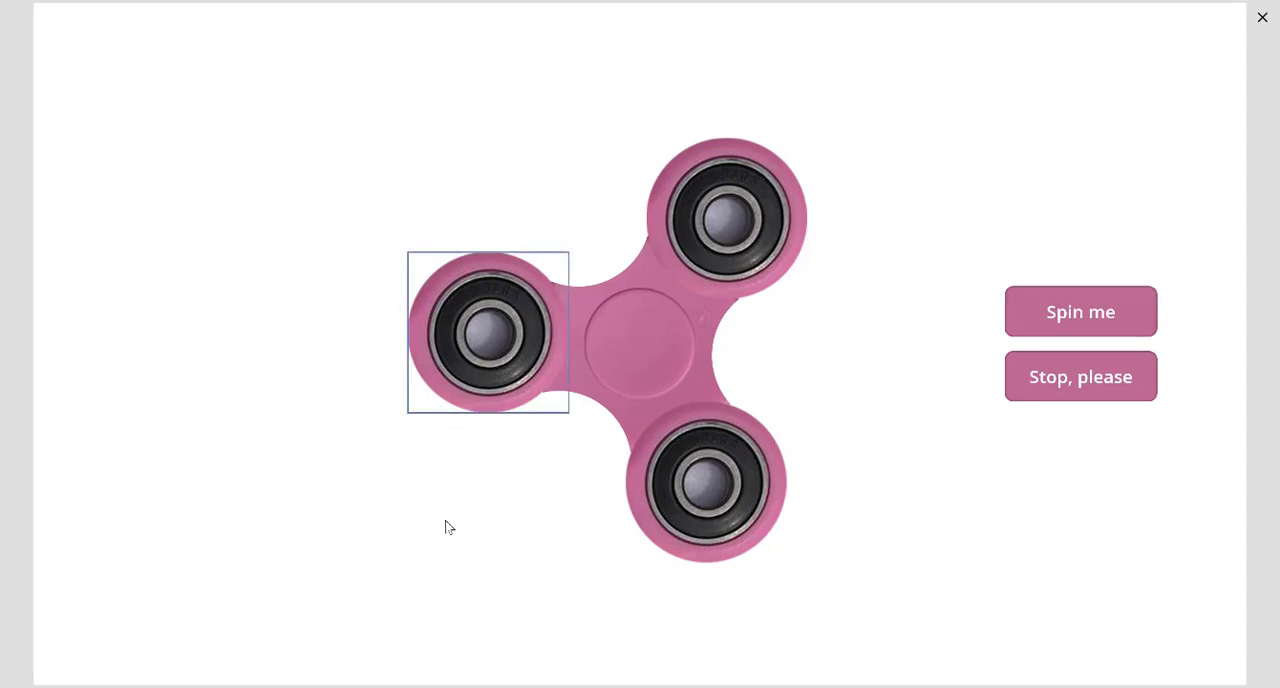
pyautogui.click(694, 486)
pyautogui.click(780, 205)
pyautogui.click(868, 209)
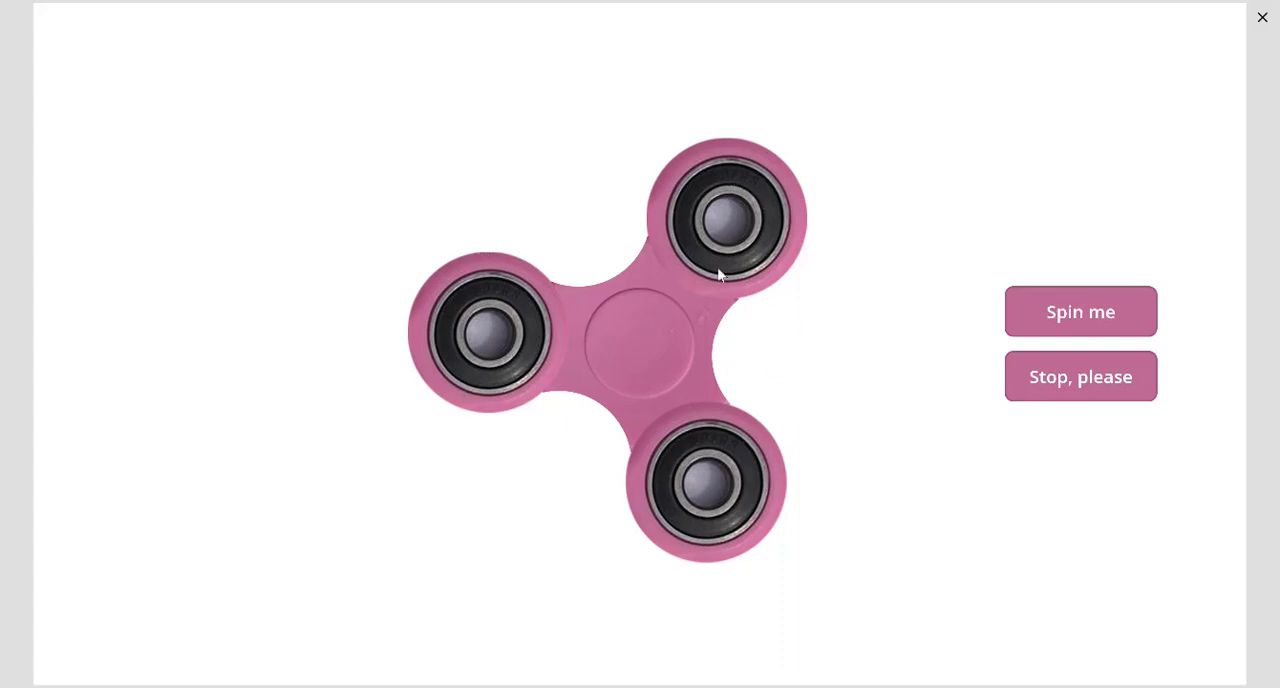
pyautogui.click(586, 230)
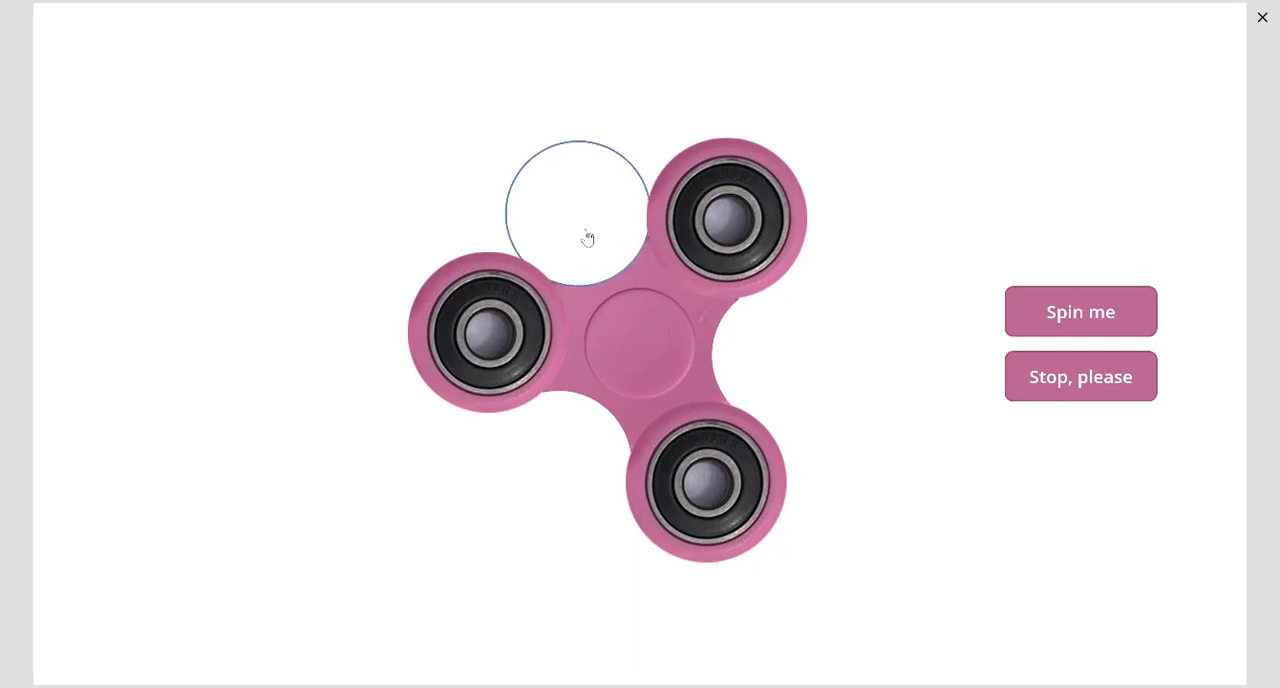
pyautogui.click(560, 463)
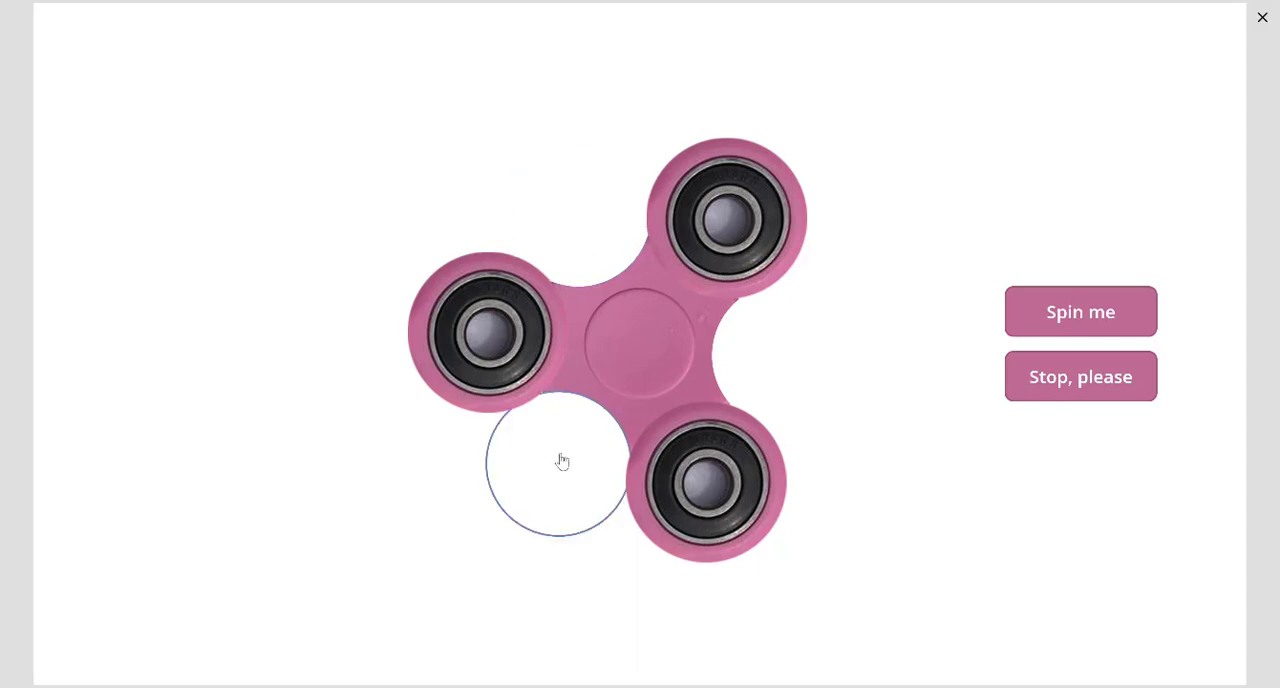
pyautogui.click(795, 352)
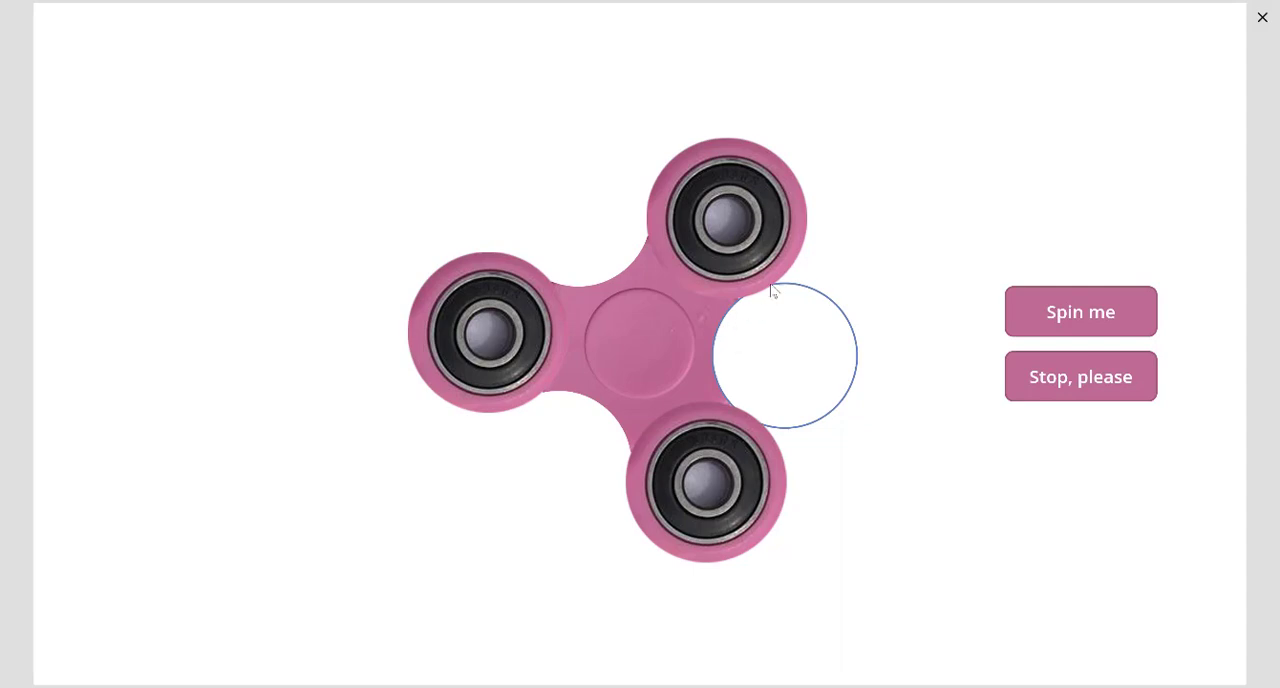
# - Spin the finished spinner once more, and preview the TestScreen prototype for comparison
pyautogui.click(1027, 317)
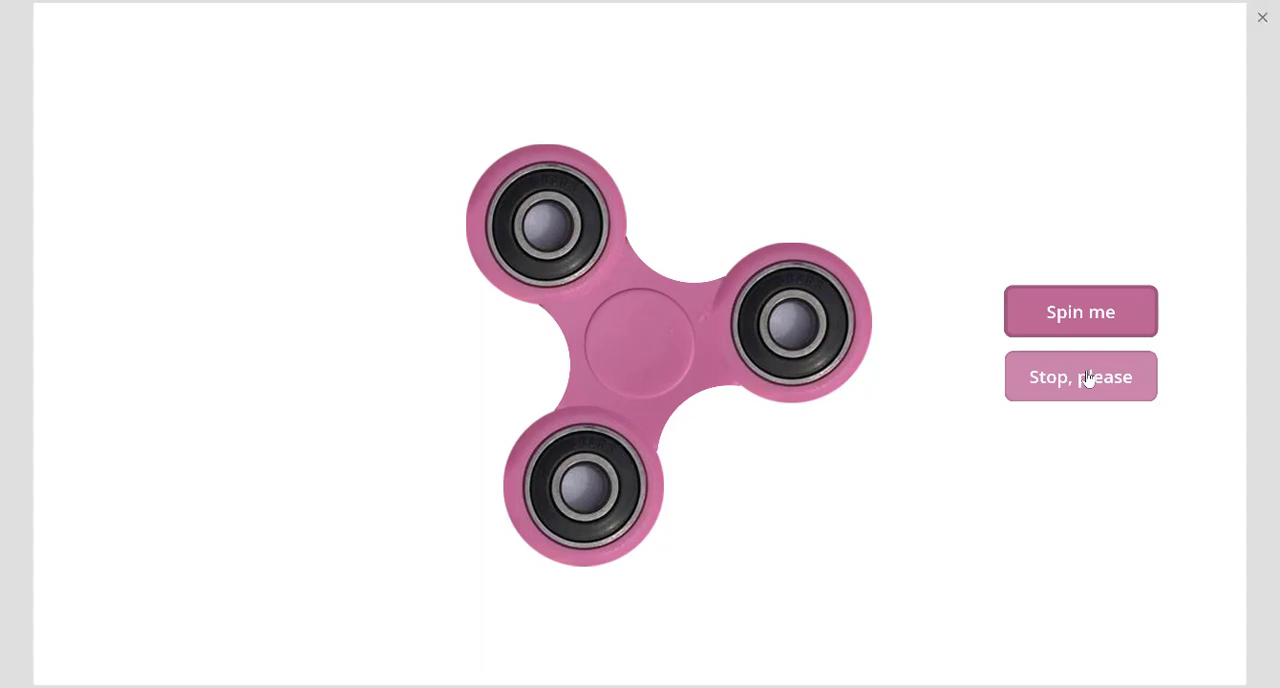
pyautogui.press('Escape')
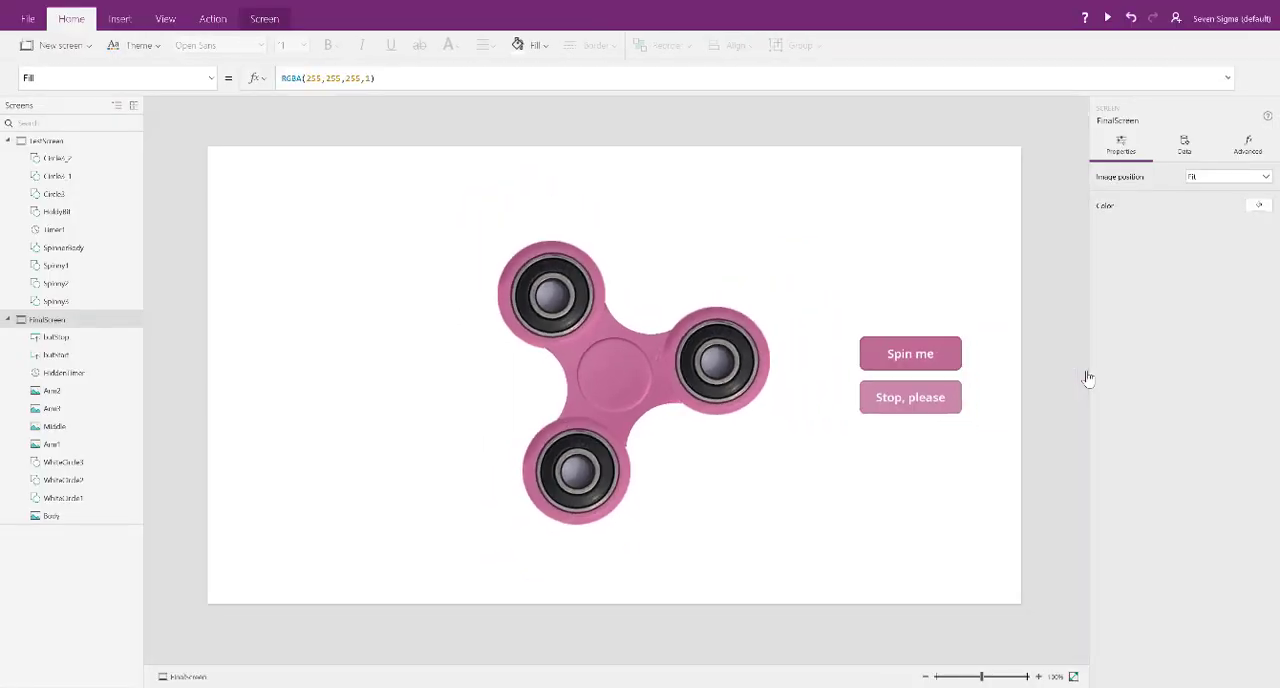
pyautogui.click(47, 141)
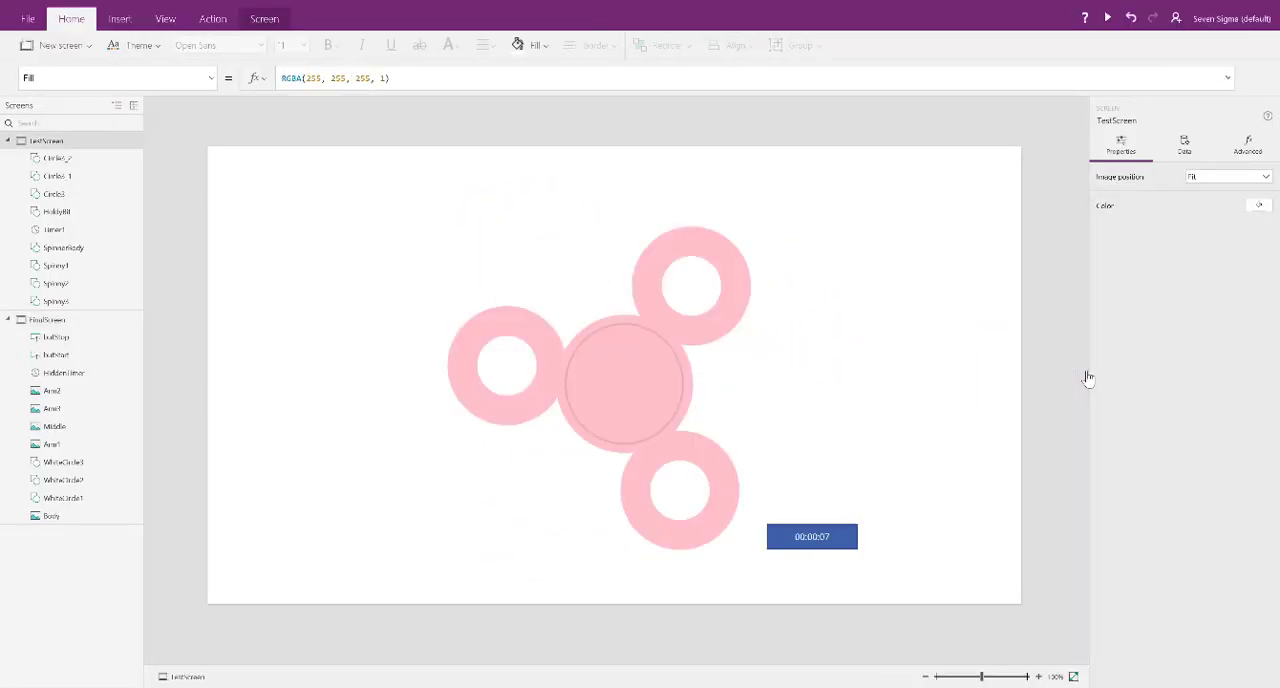
pyautogui.press('F5')
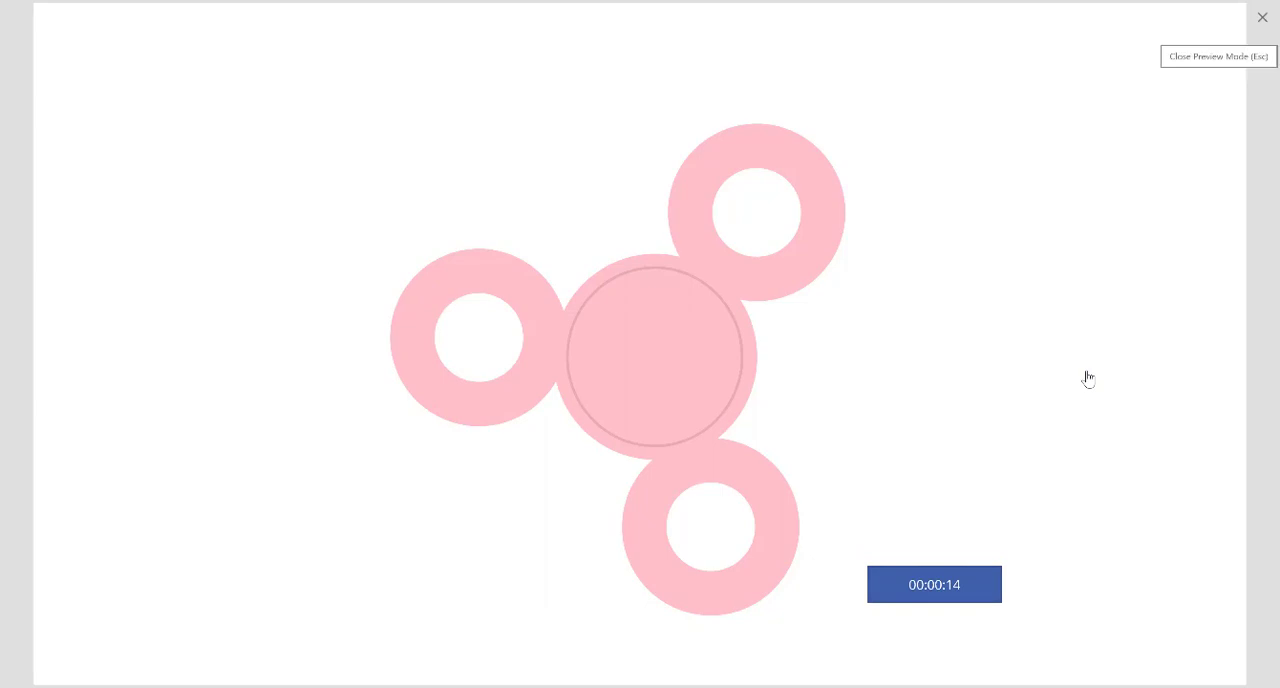
pyautogui.press('Escape')
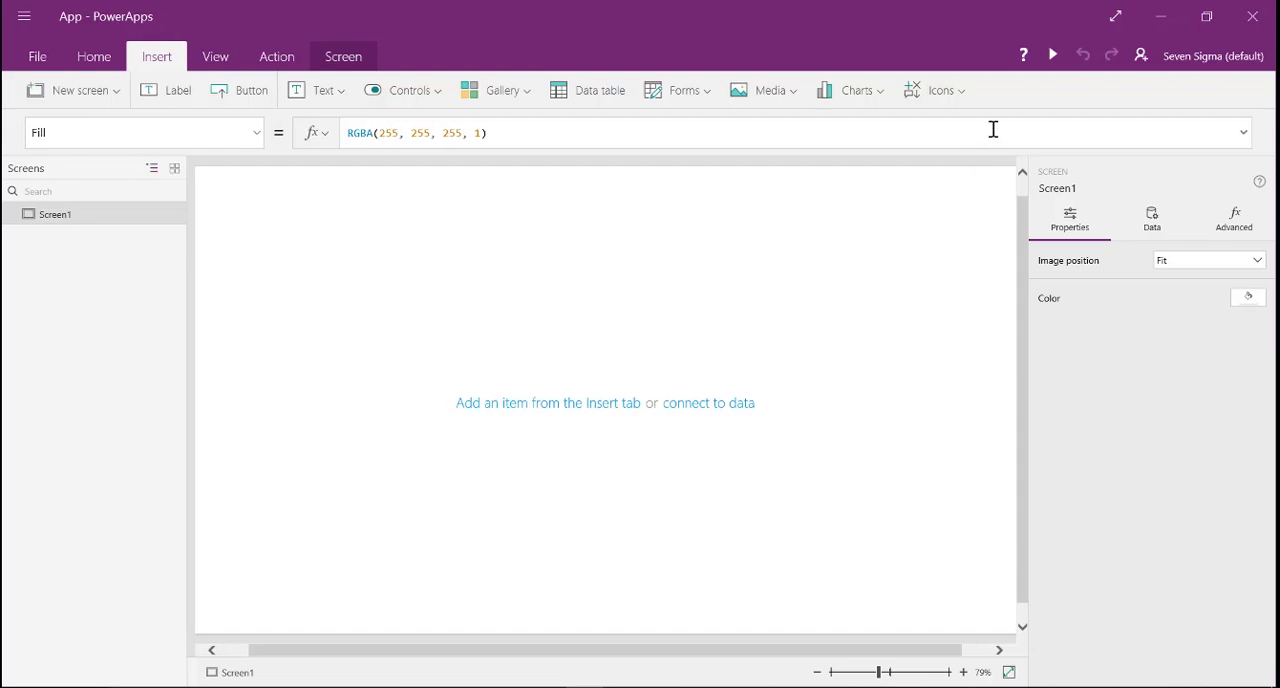
# - Insert a circle shape near the middle of Screen1 and enlarge it to about 224 by 224
pyautogui.click(963, 100)
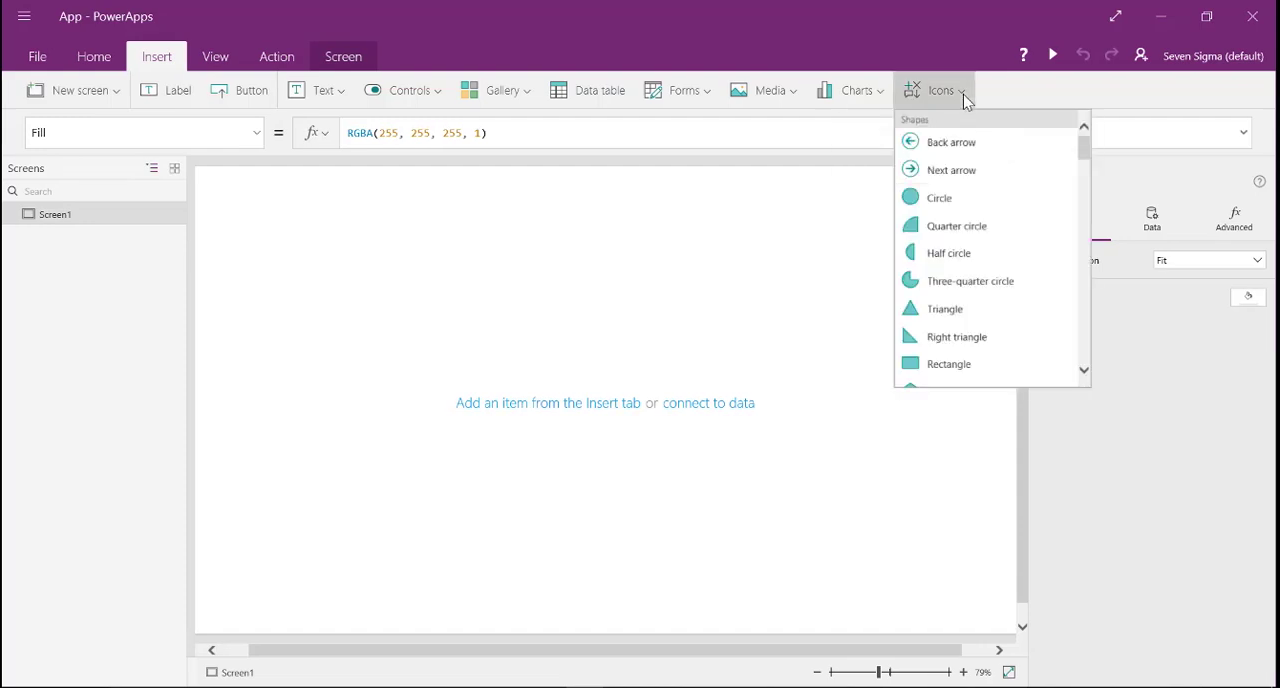
pyautogui.click(963, 100)
pyautogui.click(963, 100)
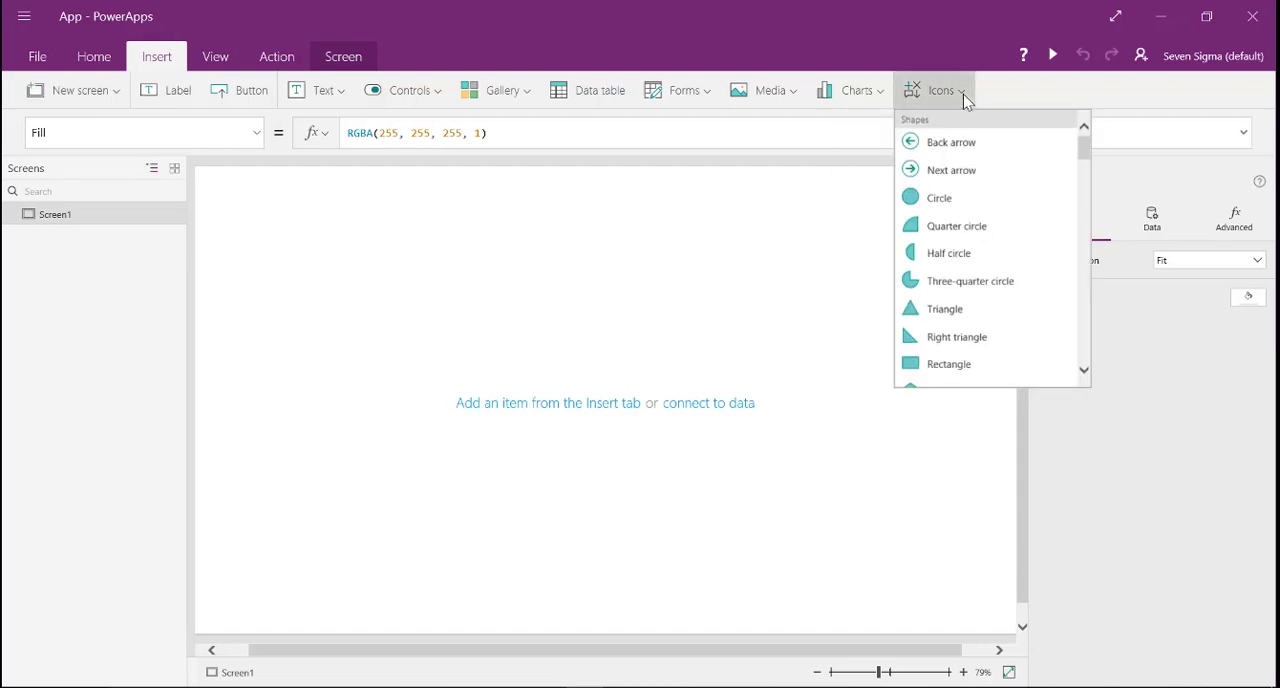
pyautogui.click(938, 200)
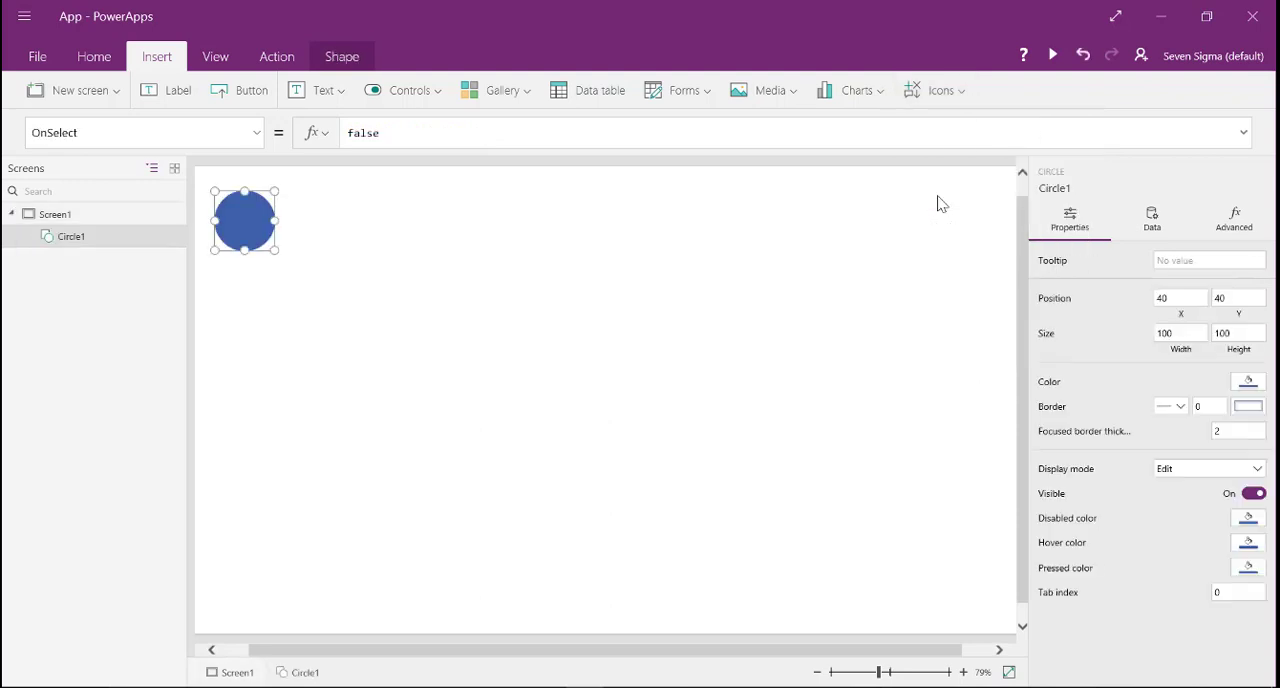
pyautogui.moveTo(260, 252); pyautogui.dragTo(579, 366)
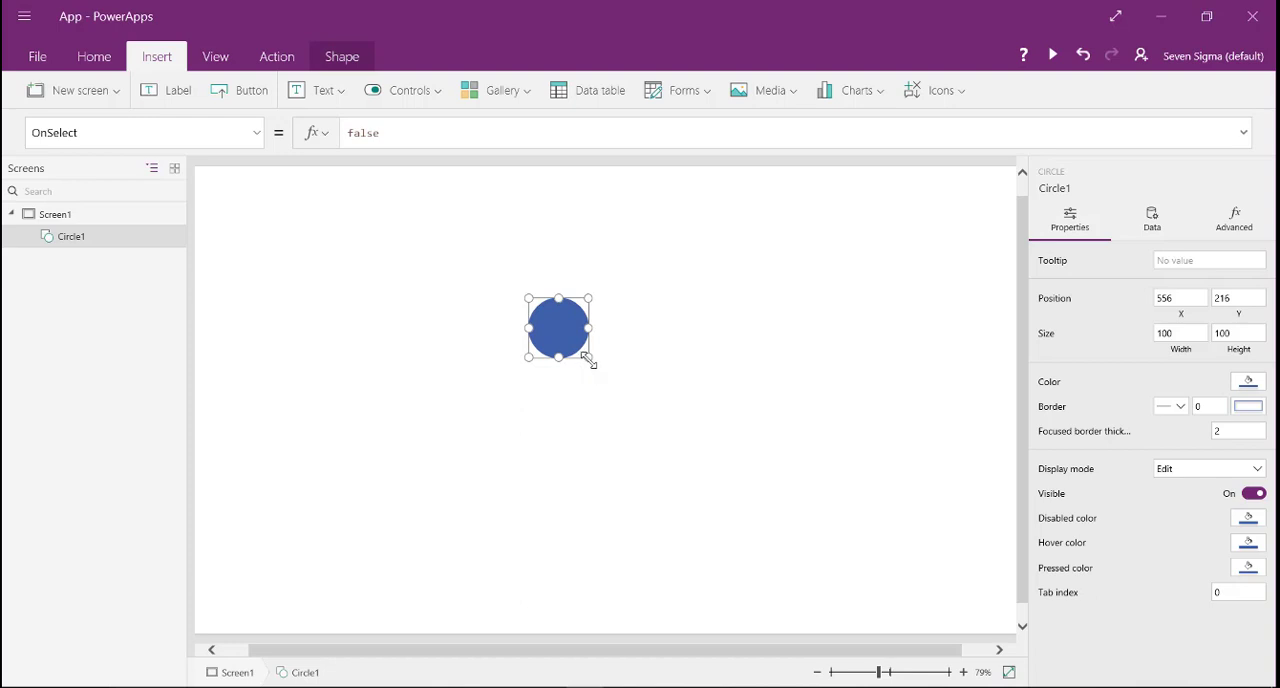
pyautogui.moveTo(588, 360); pyautogui.dragTo(652, 461)
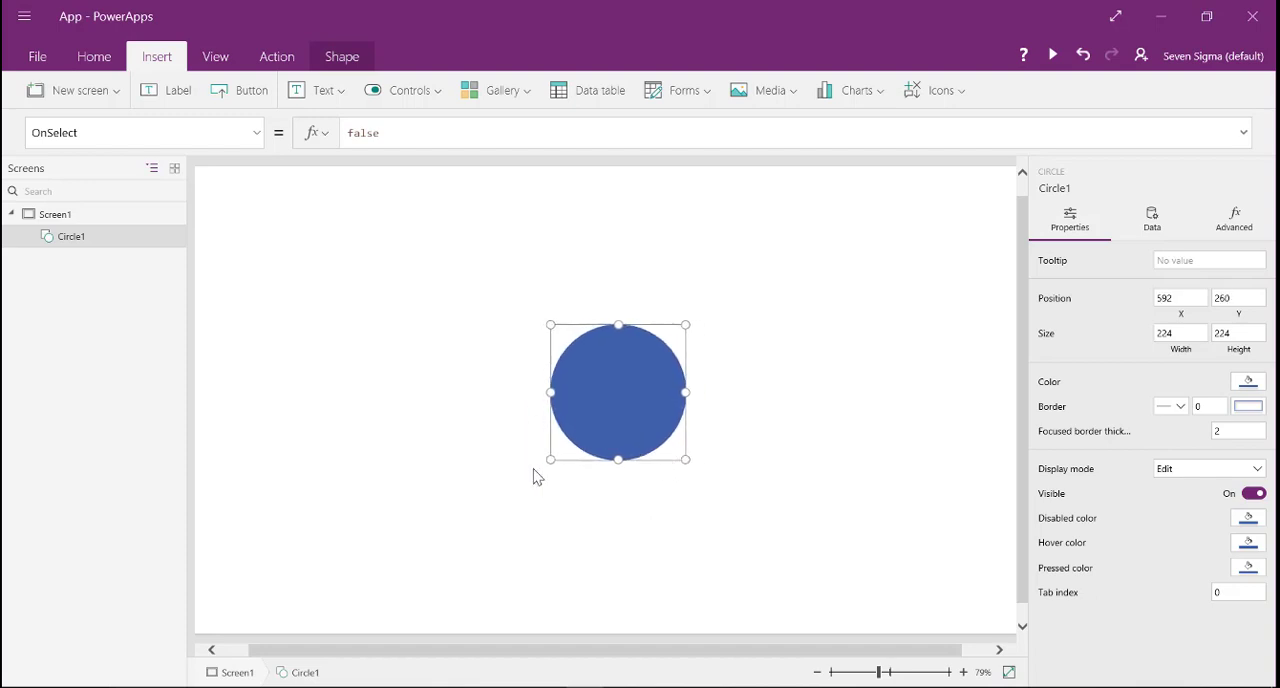
# - Rename the circle as MiddleImage
pyautogui.doubleClick(86, 239)
pyautogui.write('MiddleImage')
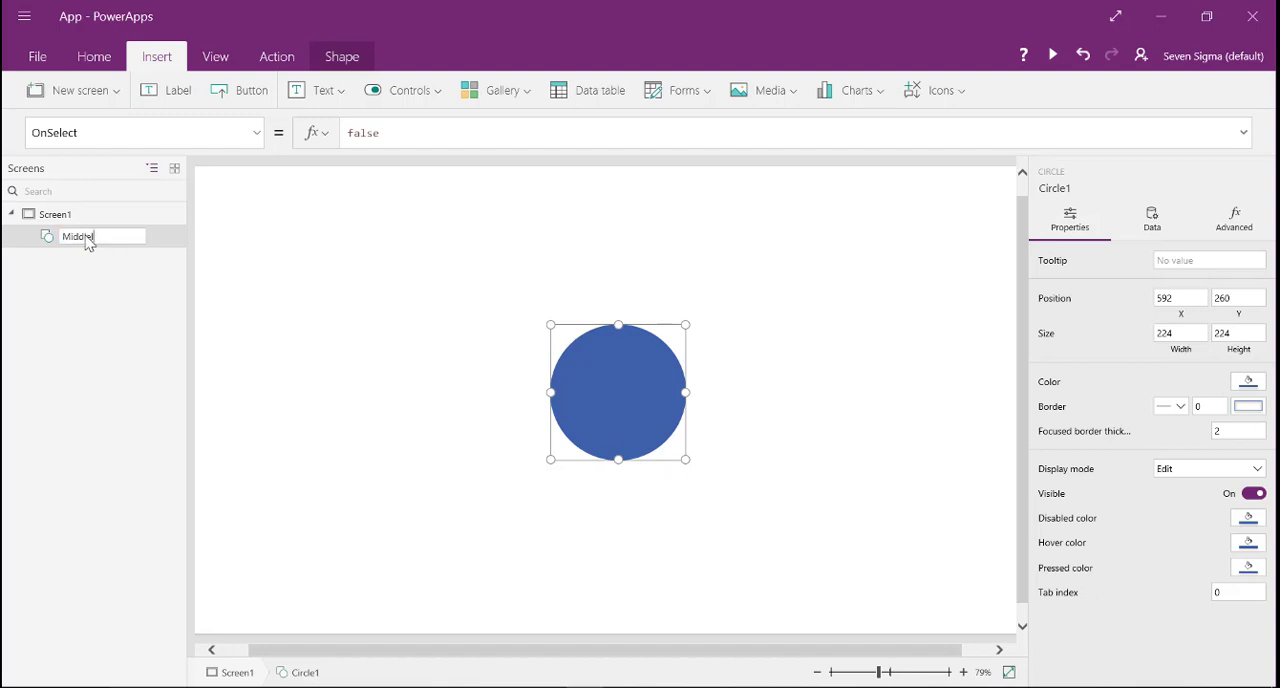
pyautogui.press('Return')
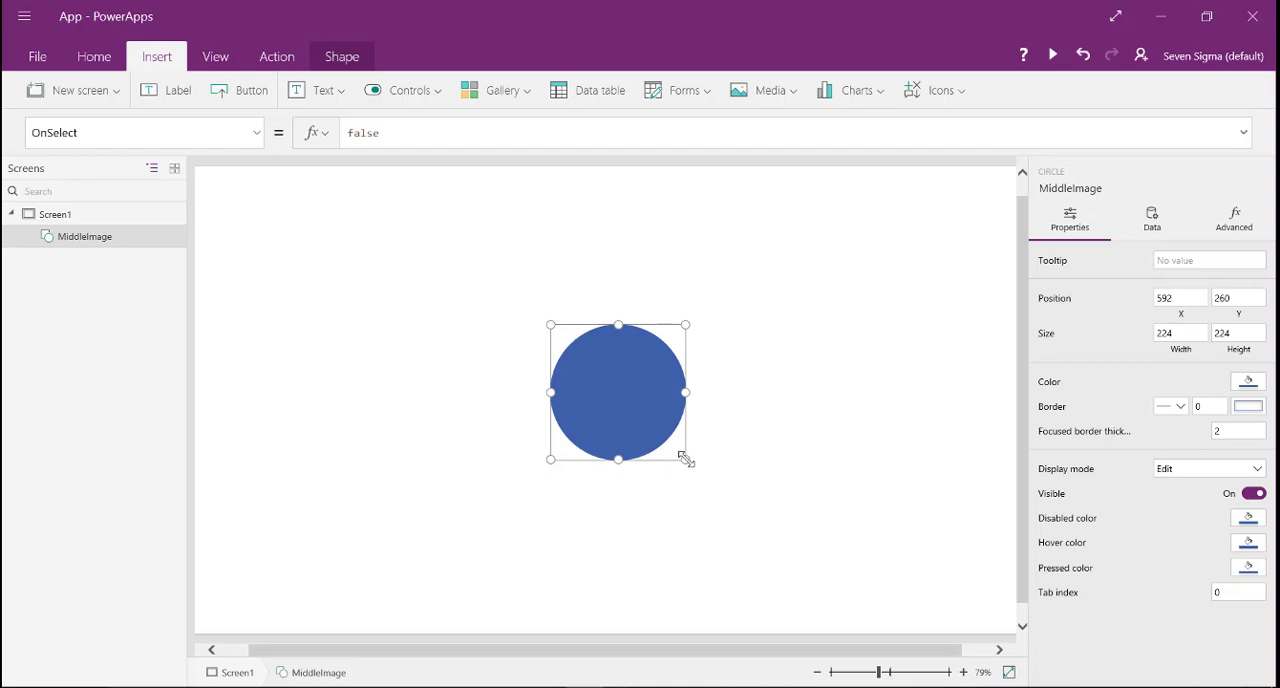
# - Try stretching the MiddleImage circle out of proportion, to about 140 wide by 240 high
pyautogui.moveTo(686, 458); pyautogui.dragTo(636, 478)
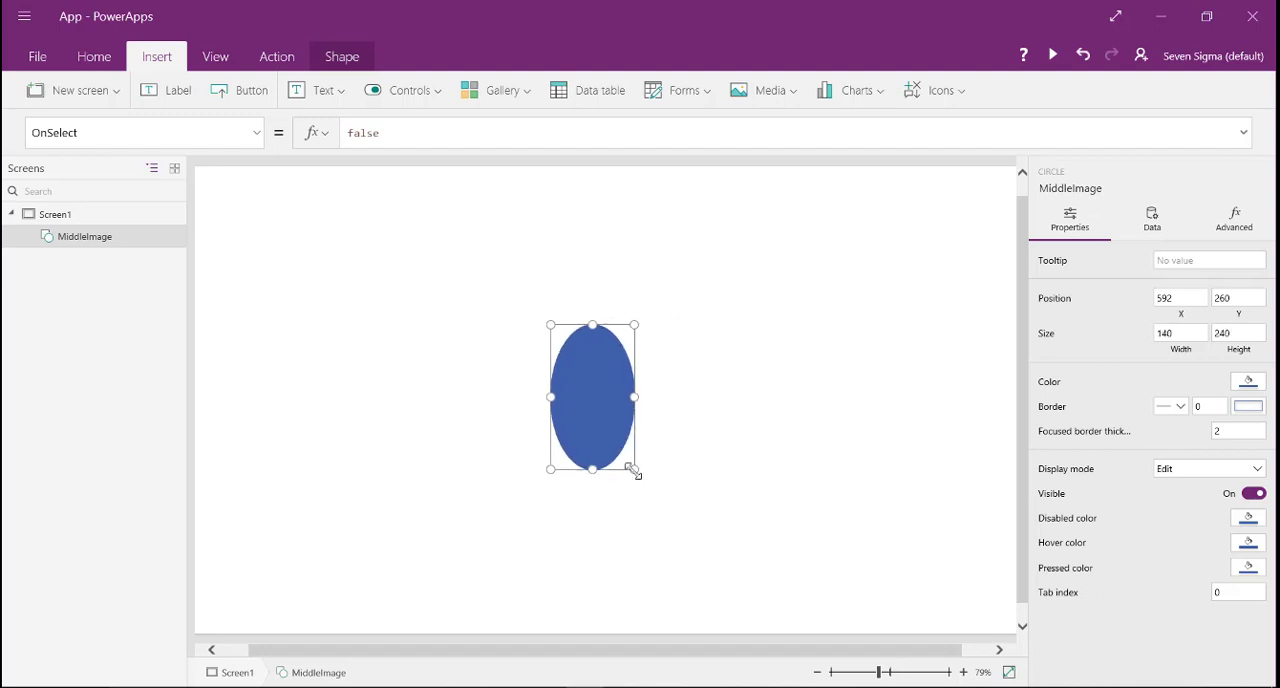
pyautogui.moveTo(636, 473); pyautogui.dragTo(720, 437)
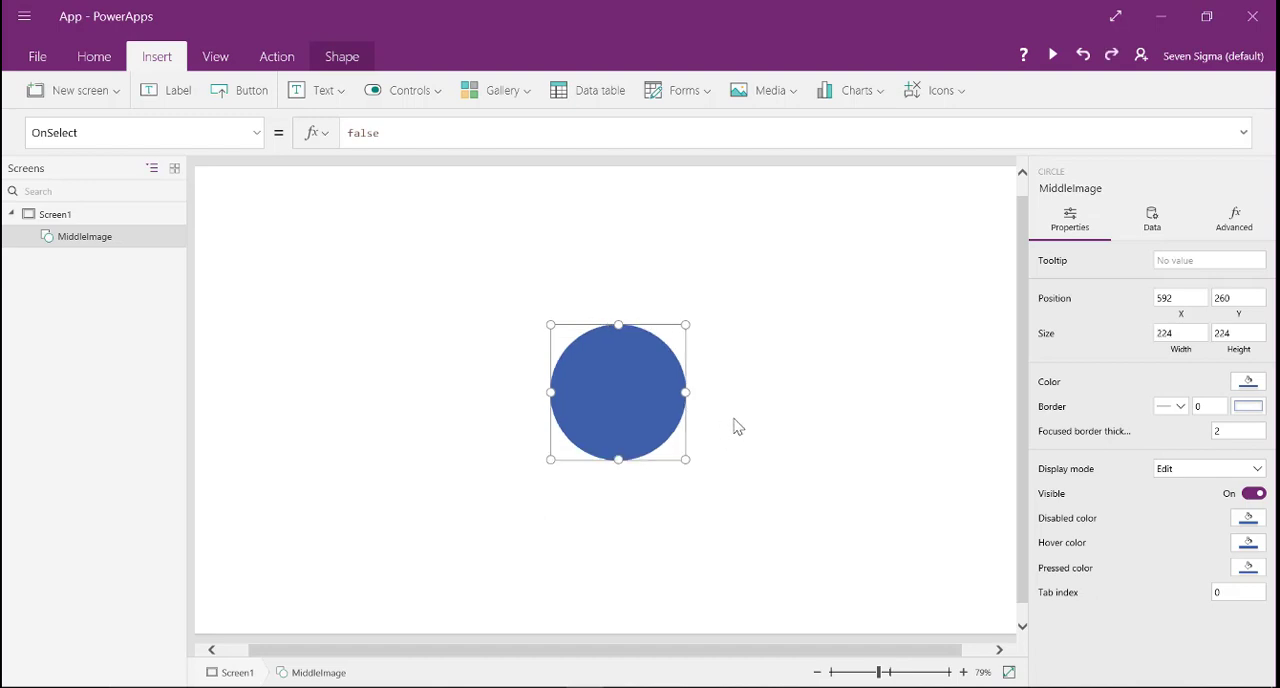
pyautogui.click(735, 427)
pyautogui.click(640, 423)
pyautogui.moveTo(570, 459); pyautogui.dragTo(547, 493)
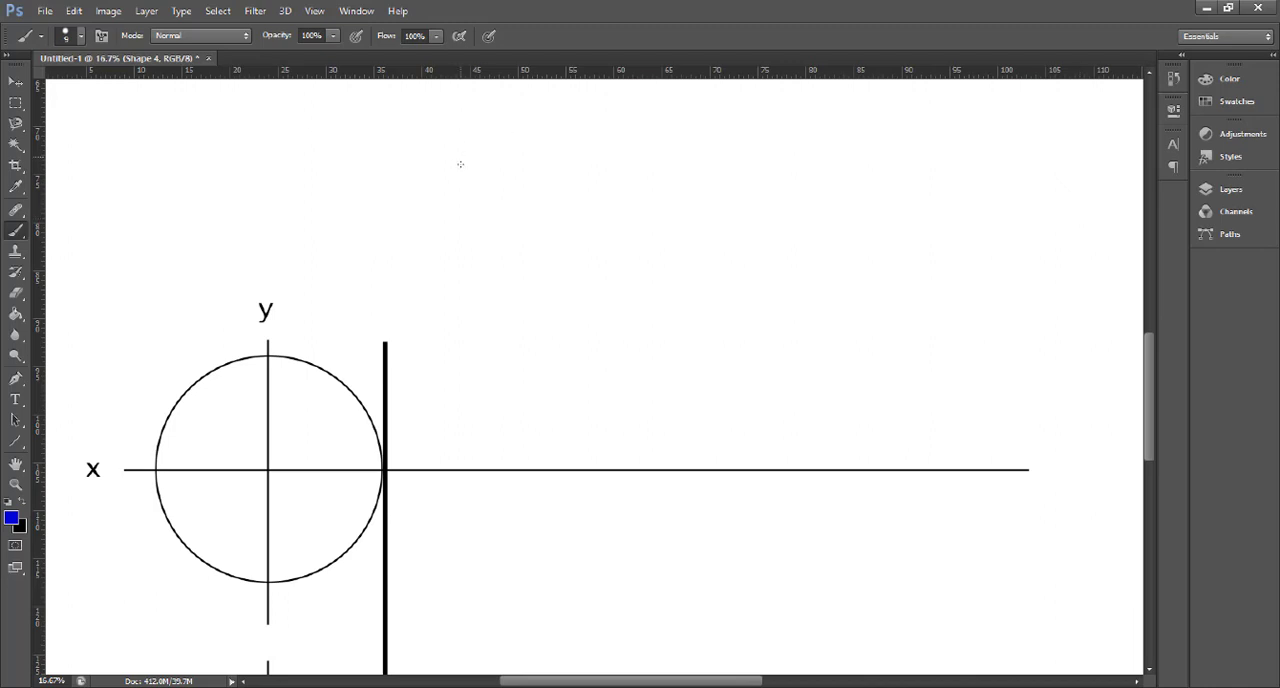
# - In the Photoshop diagram, sketch a black right triangle above the horizontal axis and mark its acute angle at the far tip in blue
pyautogui.press('x')
pyautogui.moveTo(474, 144)
pyautogui.mouseDown()
pyautogui.moveTo(491, 311)
pyautogui.moveTo(723, 280)
pyautogui.moveTo(503, 163)
pyautogui.moveTo(720, 279)
pyautogui.mouseUp()
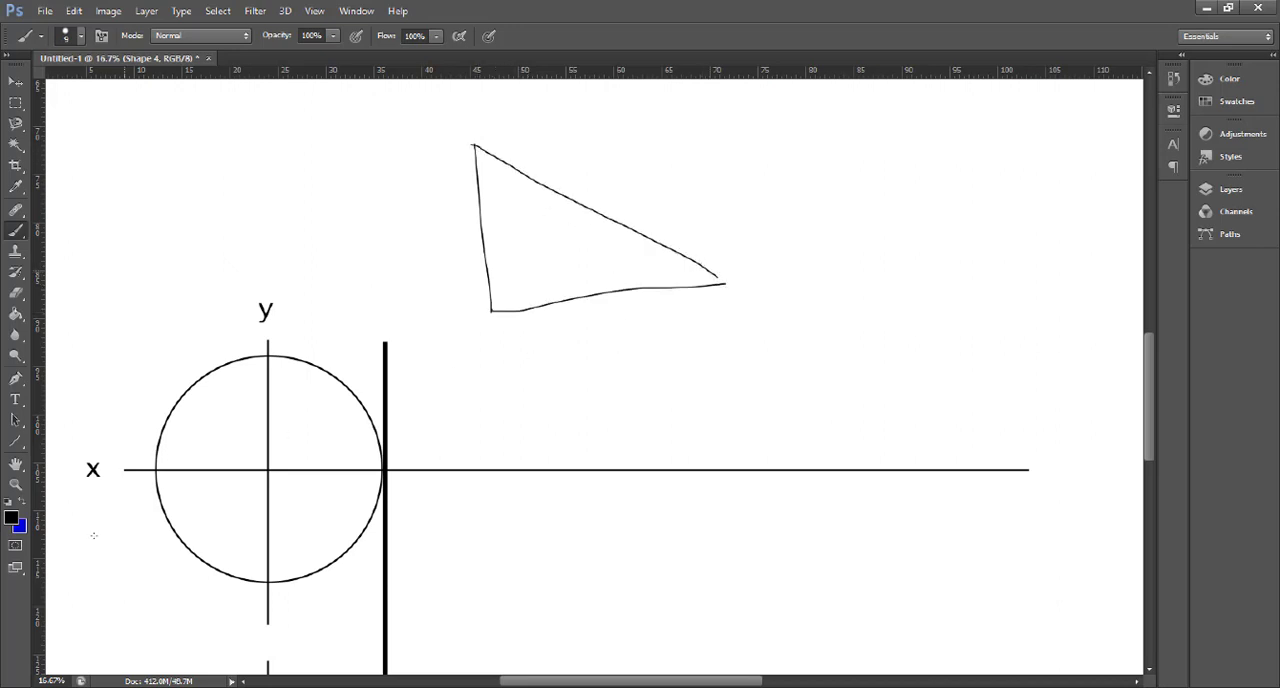
pyautogui.click(21, 501)
pyautogui.moveTo(685, 258); pyautogui.dragTo(681, 284)
# - Handwrite the formula sin = O/H in blue beside the triangle
pyautogui.moveTo(856, 181); pyautogui.dragTo(851, 207)
pyautogui.moveTo(872, 203)
pyautogui.mouseDown()
pyautogui.moveTo(876, 186)
pyautogui.moveTo(905, 203)
pyautogui.mouseUp()
pyautogui.moveTo(913, 178); pyautogui.dragTo(927, 175)
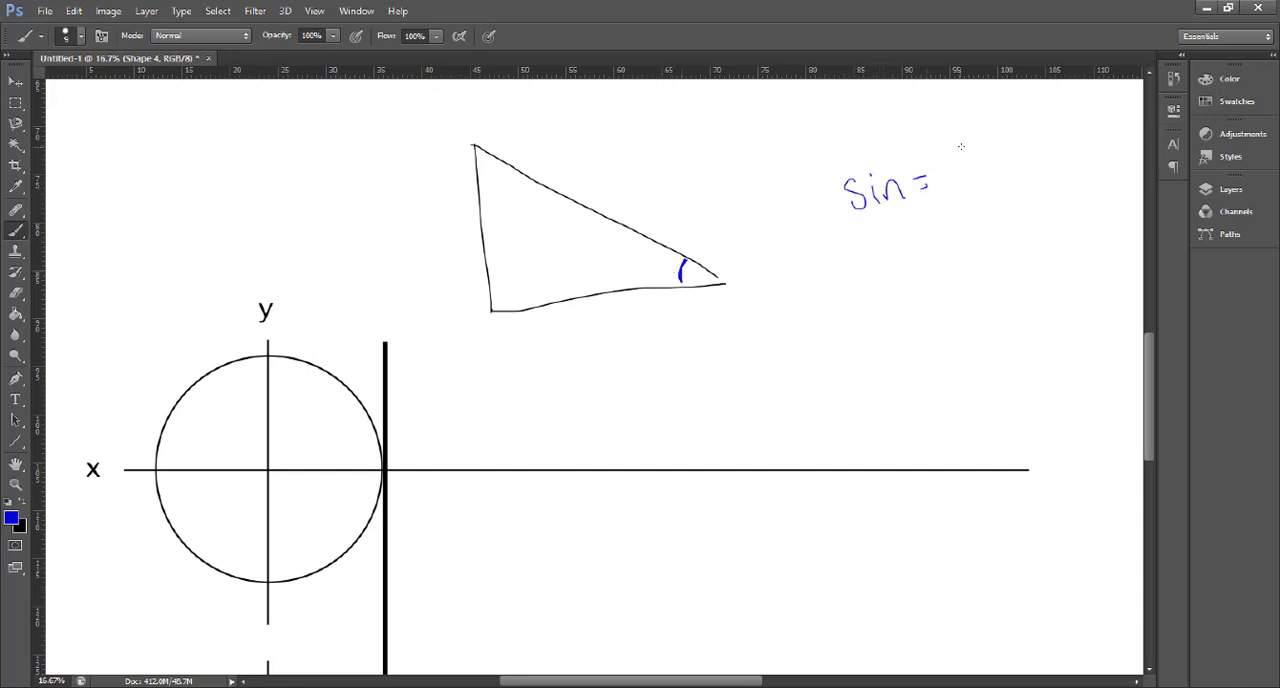
pyautogui.moveTo(974, 139)
pyautogui.mouseDown()
pyautogui.moveTo(978, 170)
pyautogui.moveTo(974, 138)
pyautogui.mouseUp()
pyautogui.moveTo(946, 191)
pyautogui.mouseDown()
pyautogui.moveTo(1015, 176)
pyautogui.moveTo(982, 223)
pyautogui.moveTo(997, 204)
pyautogui.moveTo(999, 223)
pyautogui.mouseUp()
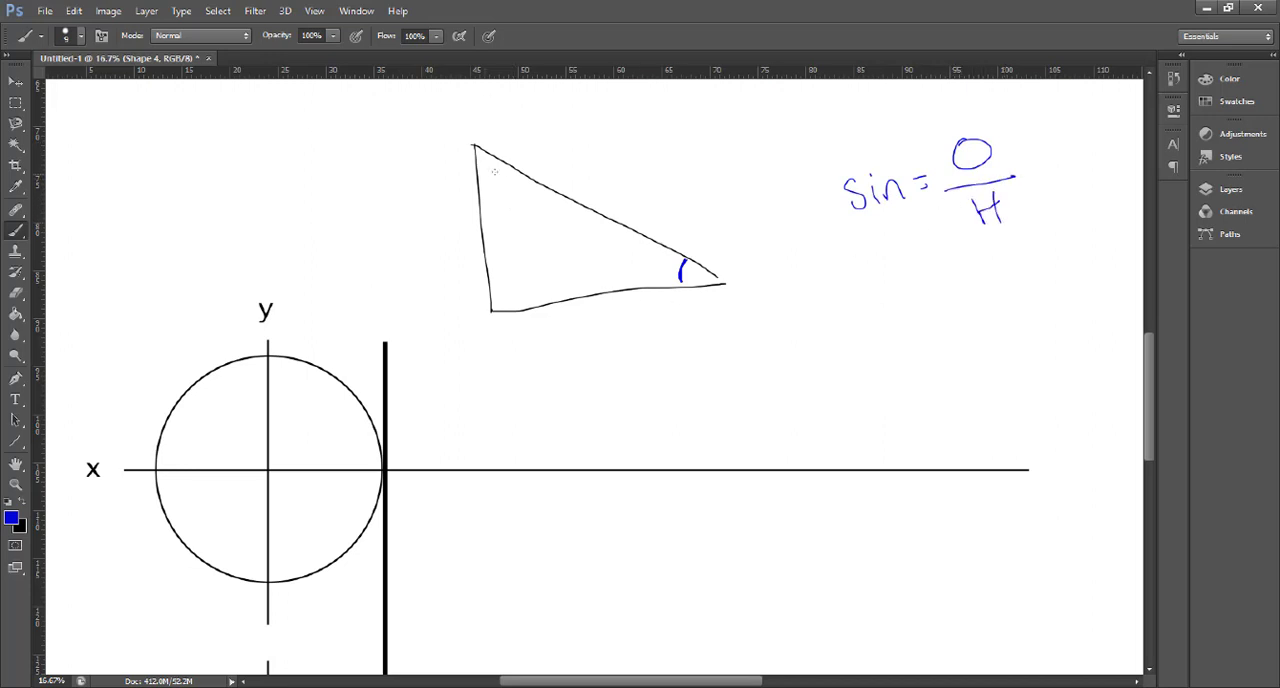
# - Outline the triangle's hypotenuse and the side opposite the marked angle in blue
pyautogui.moveTo(494, 142)
pyautogui.mouseDown()
pyautogui.moveTo(560, 208)
pyautogui.moveTo(660, 232)
pyautogui.moveTo(568, 178)
pyautogui.mouseUp()
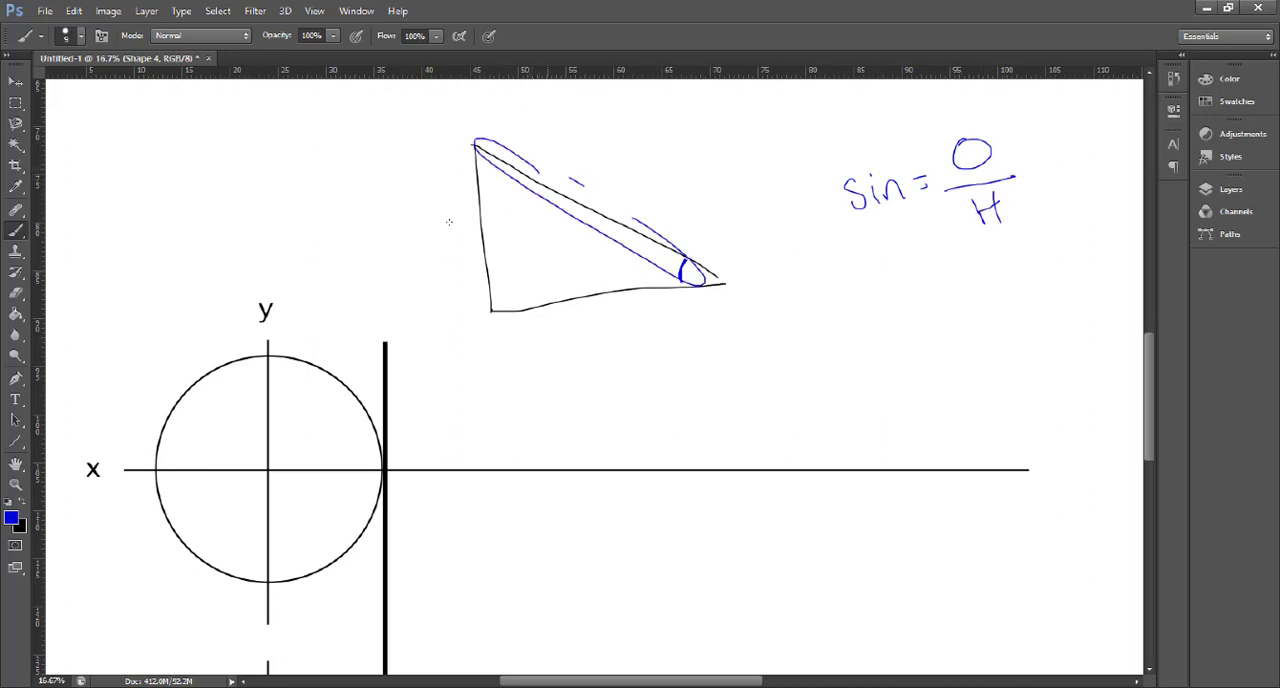
pyautogui.moveTo(500, 289); pyautogui.dragTo(486, 200)
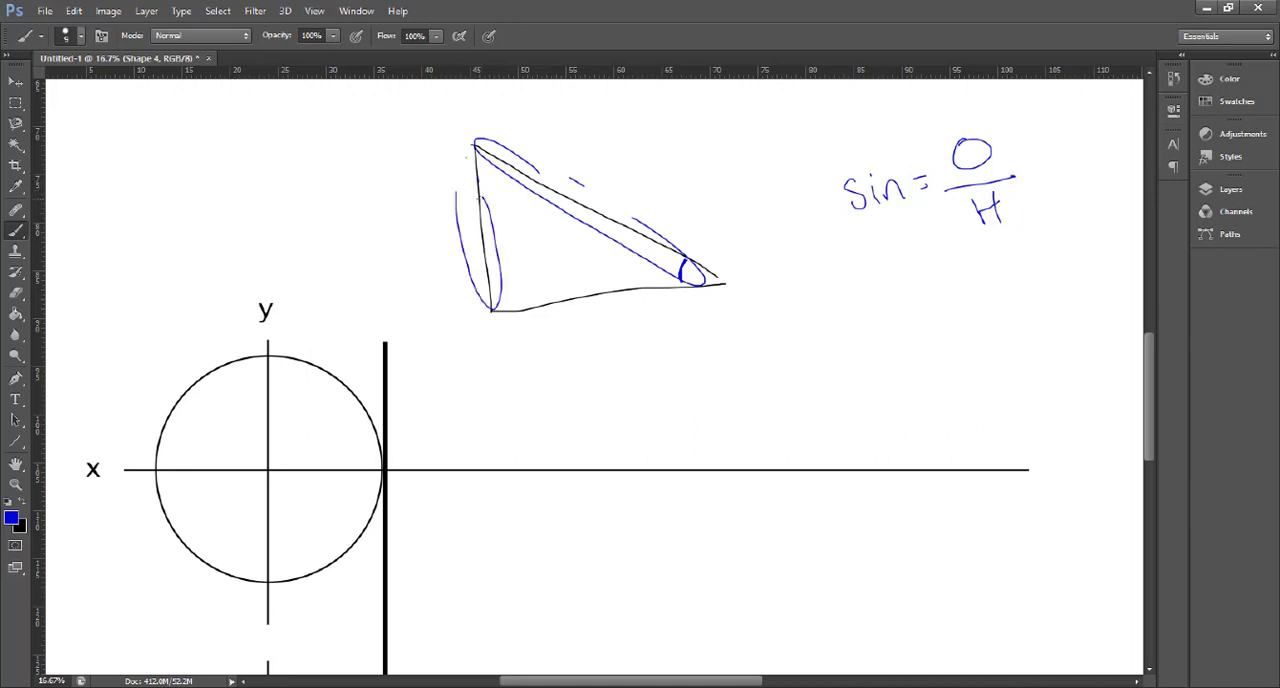
# - Try re-marking the triangle's angle and sketching two radius lines in the circle, and undo the strokes
pyautogui.moveTo(686, 260)
pyautogui.mouseDown()
pyautogui.moveTo(678, 288)
pyautogui.moveTo(684, 270)
pyautogui.mouseUp()
pyautogui.moveTo(268, 468); pyautogui.dragTo(172, 411)
pyautogui.moveTo(268, 470)
pyautogui.mouseDown()
pyautogui.moveTo(205, 560)
pyautogui.moveTo(336, 538)
pyautogui.moveTo(358, 556)
pyautogui.mouseUp()
pyautogui.hotkey('ctrl', 'alt', 'z')
pyautogui.hotkey('ctrl', 'alt', 'z')
pyautogui.hotkey('ctrl', 'alt', 'z')
# - Emphasise the triangle's marked angle and its opposite side with heavier blue loops
pyautogui.moveTo(684, 266); pyautogui.dragTo(700, 292)
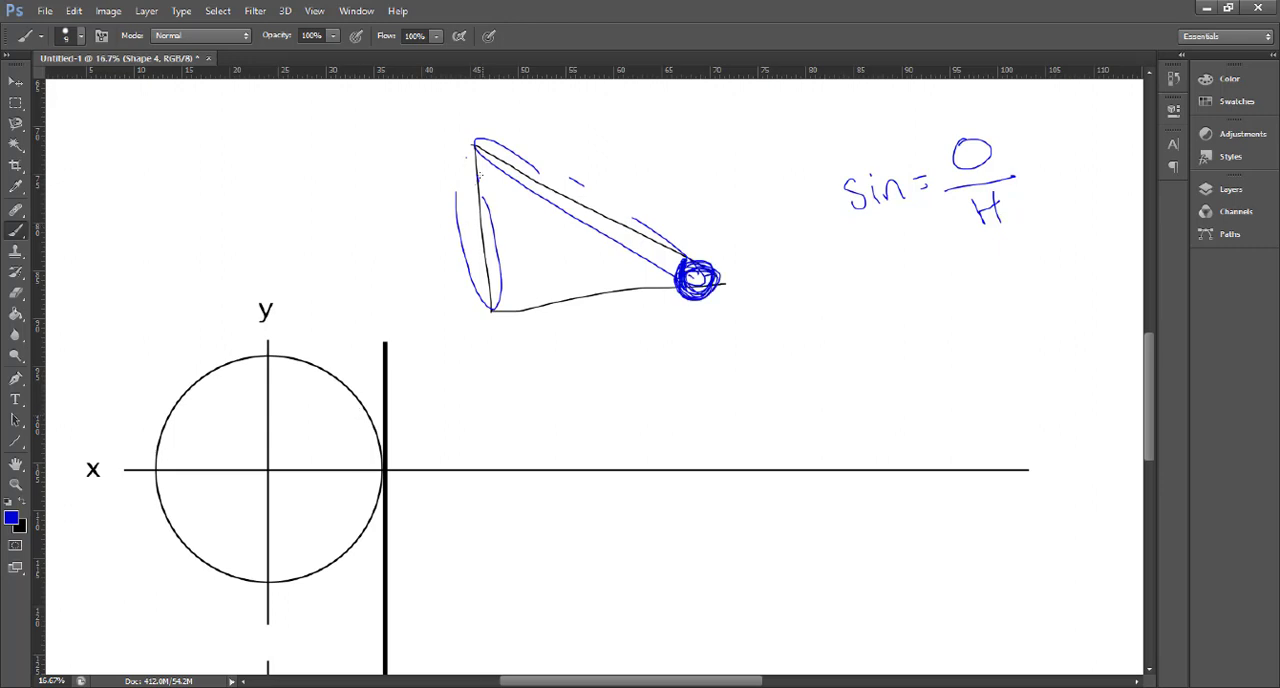
pyautogui.moveTo(490, 214)
pyautogui.mouseDown()
pyautogui.moveTo(500, 160)
pyautogui.moveTo(464, 262)
pyautogui.moveTo(476, 203)
pyautogui.mouseUp()
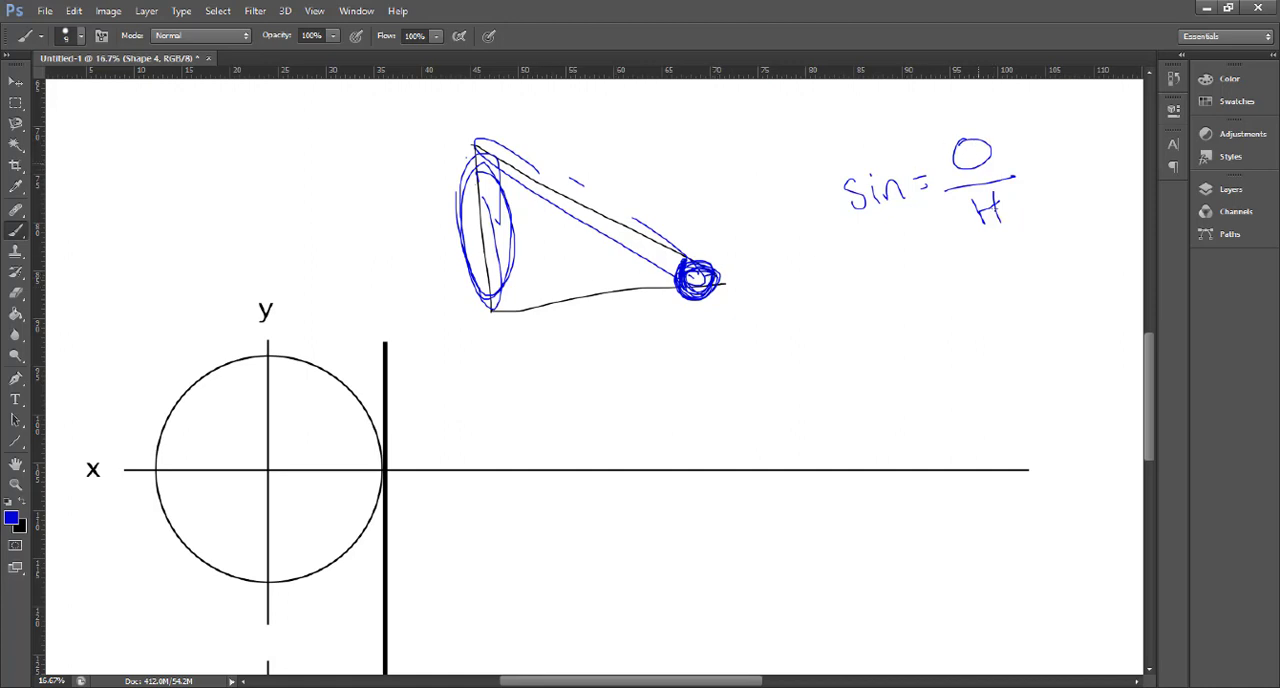
# - Handwrite the simplified formula sin = O/1 beneath the first formula
pyautogui.moveTo(874, 275)
pyautogui.mouseDown()
pyautogui.moveTo(861, 307)
pyautogui.moveTo(914, 301)
pyautogui.mouseUp()
pyautogui.moveTo(929, 281)
pyautogui.mouseDown()
pyautogui.moveTo(944, 286)
pyautogui.moveTo(974, 252)
pyautogui.mouseUp()
pyautogui.moveTo(943, 300)
pyautogui.mouseDown()
pyautogui.moveTo(1017, 279)
pyautogui.moveTo(991, 340)
pyautogui.mouseUp()
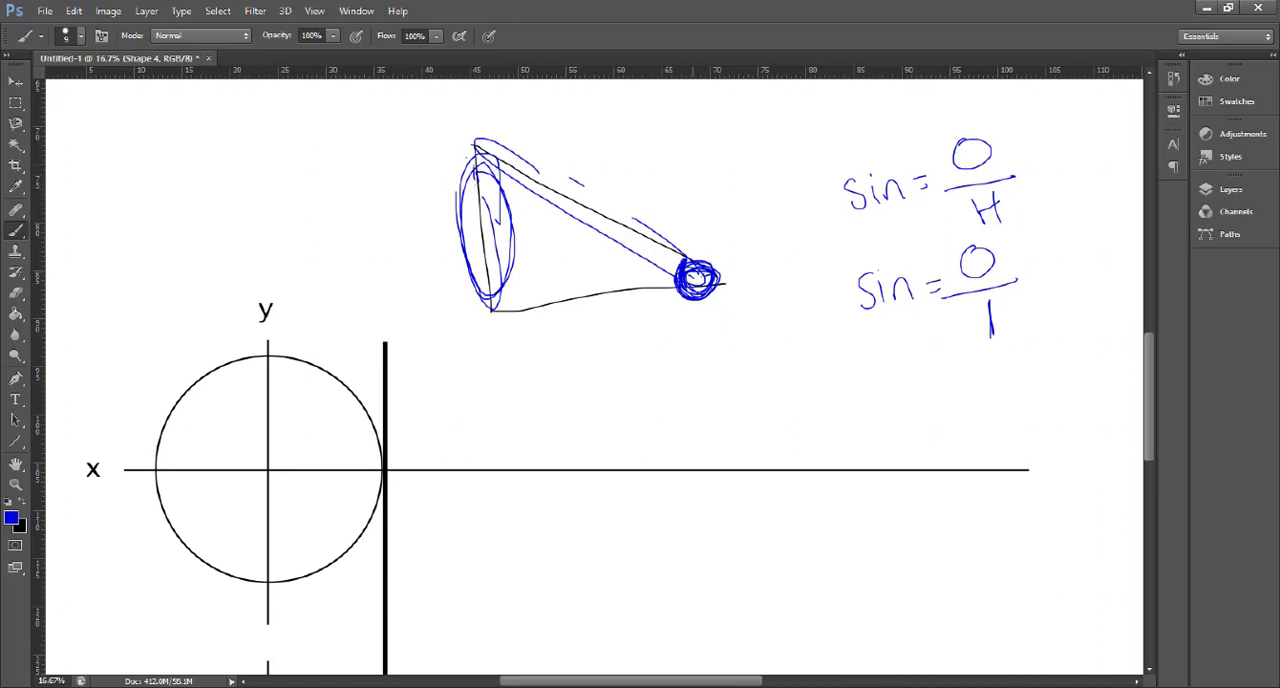
# - Re-emphasise the triangle's angle, and sketch a radius from the circle's centre to a dot on its upper-right edge
pyautogui.moveTo(693, 278)
pyautogui.mouseDown()
pyautogui.moveTo(719, 272)
pyautogui.moveTo(690, 277)
pyautogui.mouseUp()
pyautogui.moveTo(268, 467); pyautogui.dragTo(327, 383)
pyautogui.click(337, 380)
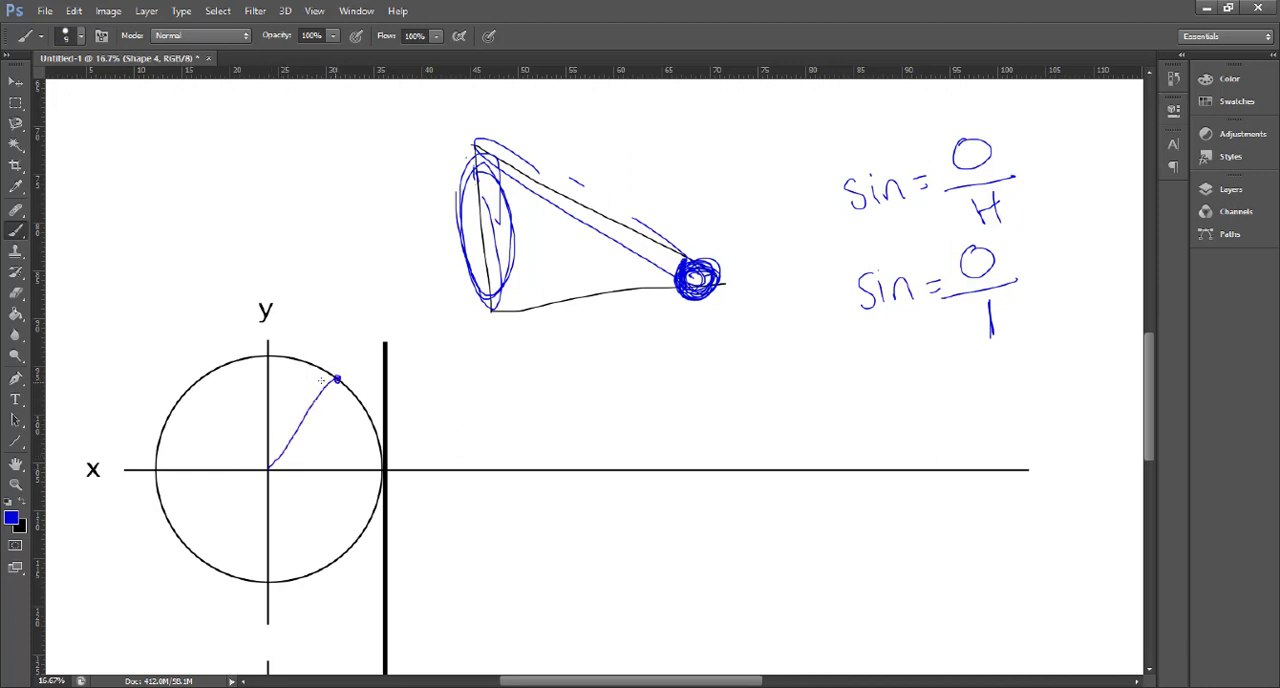
# - Mark the angle at the circle's centre and add a handwritten annotation beneath its horizontal radius
pyautogui.moveTo(285, 452)
pyautogui.mouseDown()
pyautogui.moveTo(294, 467)
pyautogui.moveTo(336, 390)
pyautogui.moveTo(278, 455)
pyautogui.moveTo(340, 384)
pyautogui.moveTo(335, 470)
pyautogui.moveTo(298, 468)
pyautogui.moveTo(311, 446)
pyautogui.mouseUp()
pyautogui.moveTo(284, 502)
pyautogui.mouseDown()
pyautogui.moveTo(276, 527)
pyautogui.moveTo(338, 508)
pyautogui.mouseUp()
pyautogui.moveTo(334, 496); pyautogui.dragTo(334, 522)
pyautogui.moveTo(344, 496)
pyautogui.mouseDown()
pyautogui.moveTo(340, 520)
pyautogui.moveTo(357, 482)
pyautogui.moveTo(385, 517)
pyautogui.moveTo(430, 493)
pyautogui.moveTo(429, 529)
pyautogui.moveTo(448, 524)
pyautogui.mouseUp()
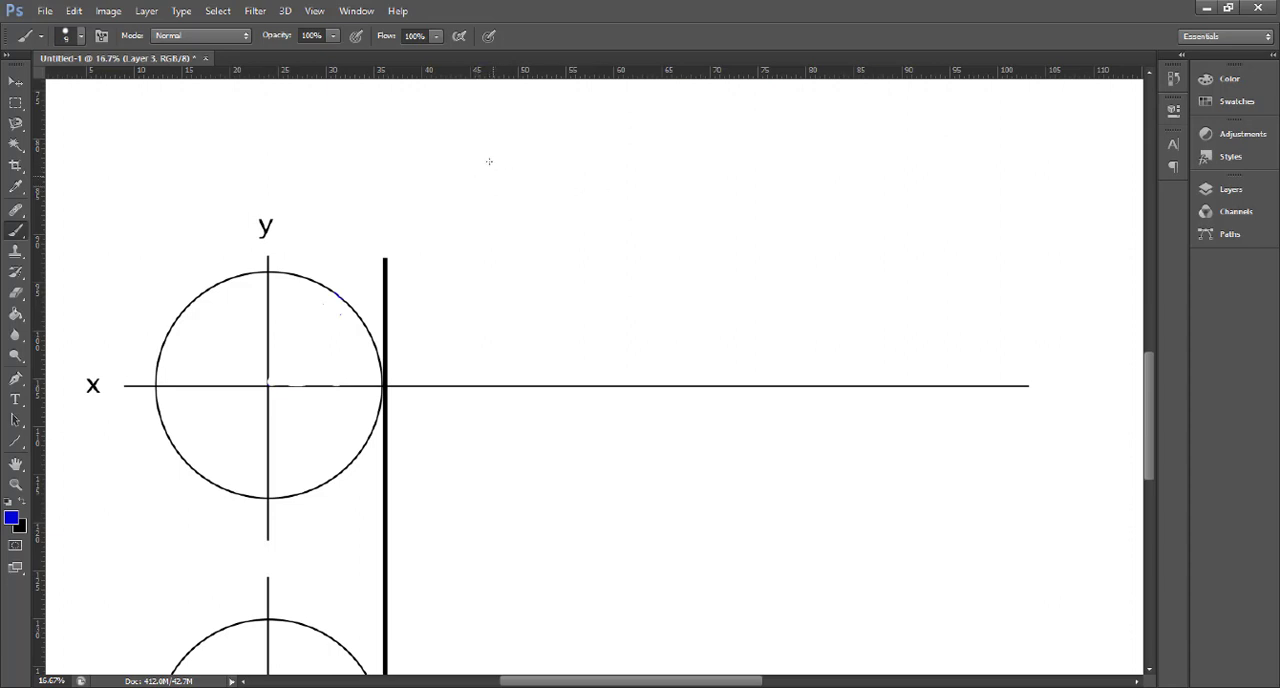
# - Handwrite 180° = π above the graph, with a small scribbled superscript mark after the π
pyautogui.moveTo(490, 161); pyautogui.dragTo(495, 218)
pyautogui.moveTo(534, 163)
pyautogui.mouseDown()
pyautogui.moveTo(512, 202)
pyautogui.moveTo(536, 166)
pyautogui.moveTo(561, 166)
pyautogui.mouseUp()
pyautogui.moveTo(586, 152)
pyautogui.mouseDown()
pyautogui.moveTo(578, 160)
pyautogui.moveTo(638, 168)
pyautogui.moveTo(679, 207)
pyautogui.moveTo(716, 156)
pyautogui.moveTo(722, 195)
pyautogui.mouseUp()
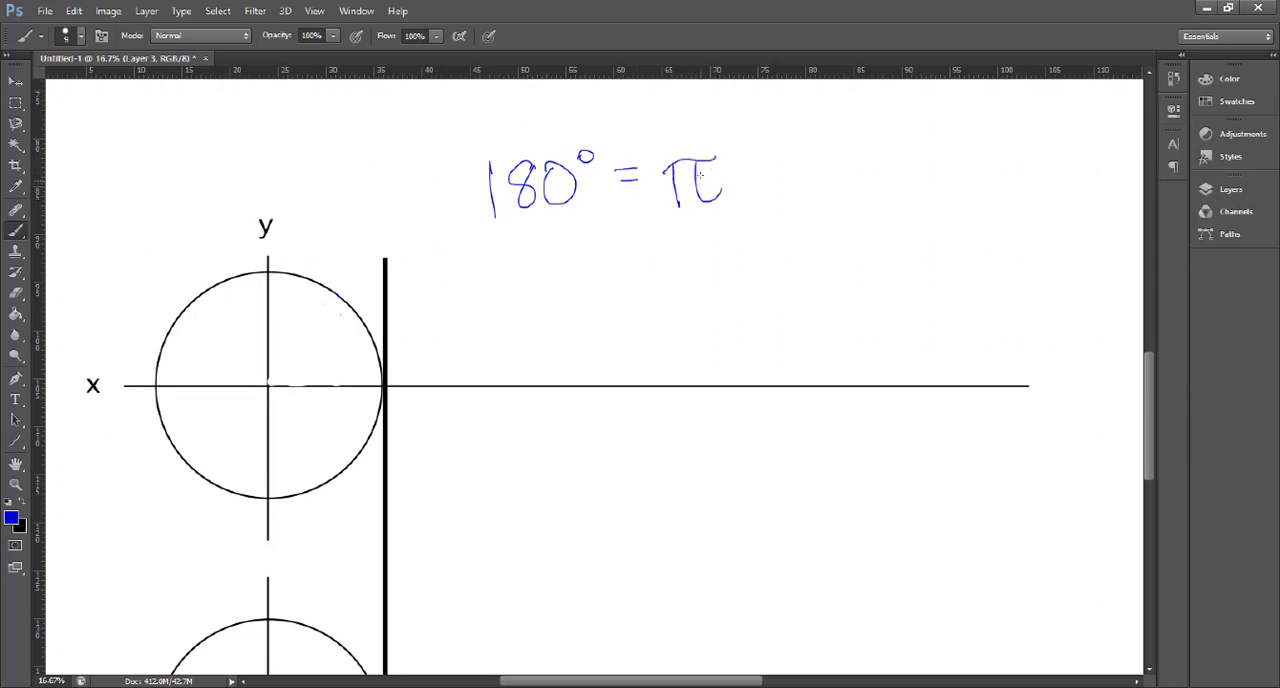
pyautogui.moveTo(733, 137); pyautogui.dragTo(752, 155)
pyautogui.moveTo(734, 136); pyautogui.dragTo(752, 152)
pyautogui.moveTo(729, 105)
pyautogui.mouseDown()
pyautogui.moveTo(746, 139)
pyautogui.moveTo(730, 112)
pyautogui.mouseUp()
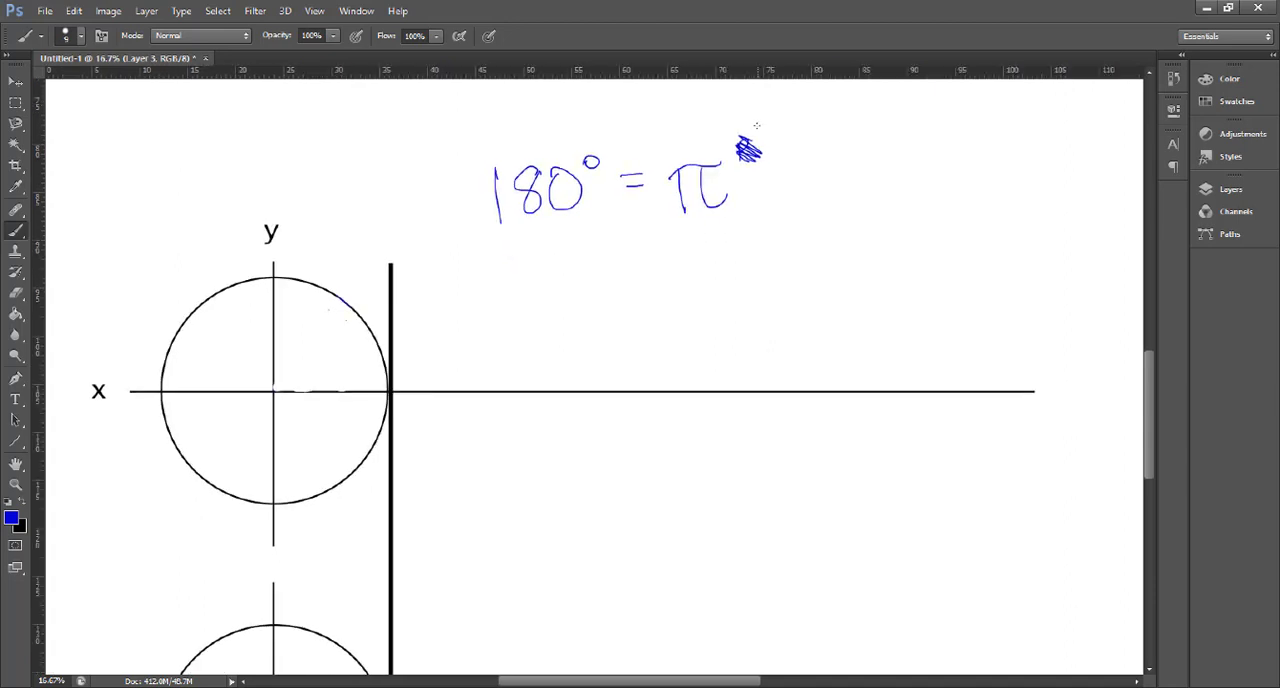
pyautogui.rightClick(746, 106)
pyautogui.press('Escape')
pyautogui.rightClick(725, 104)
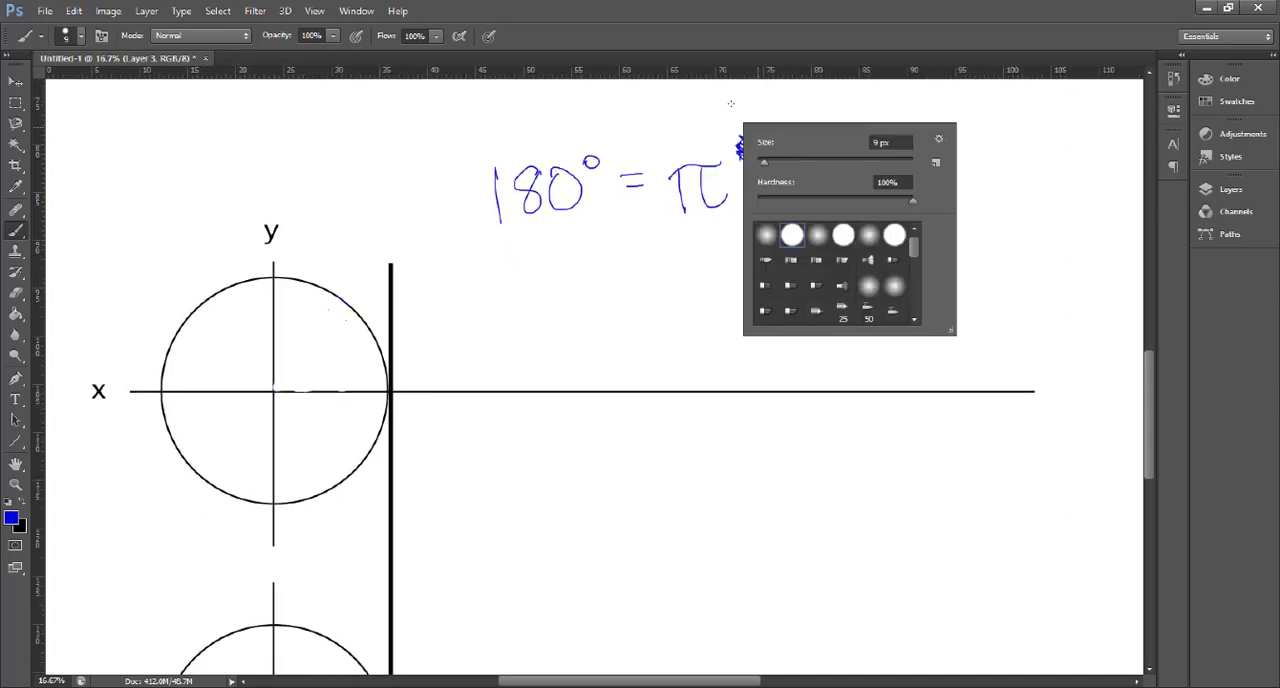
pyautogui.press('Escape')
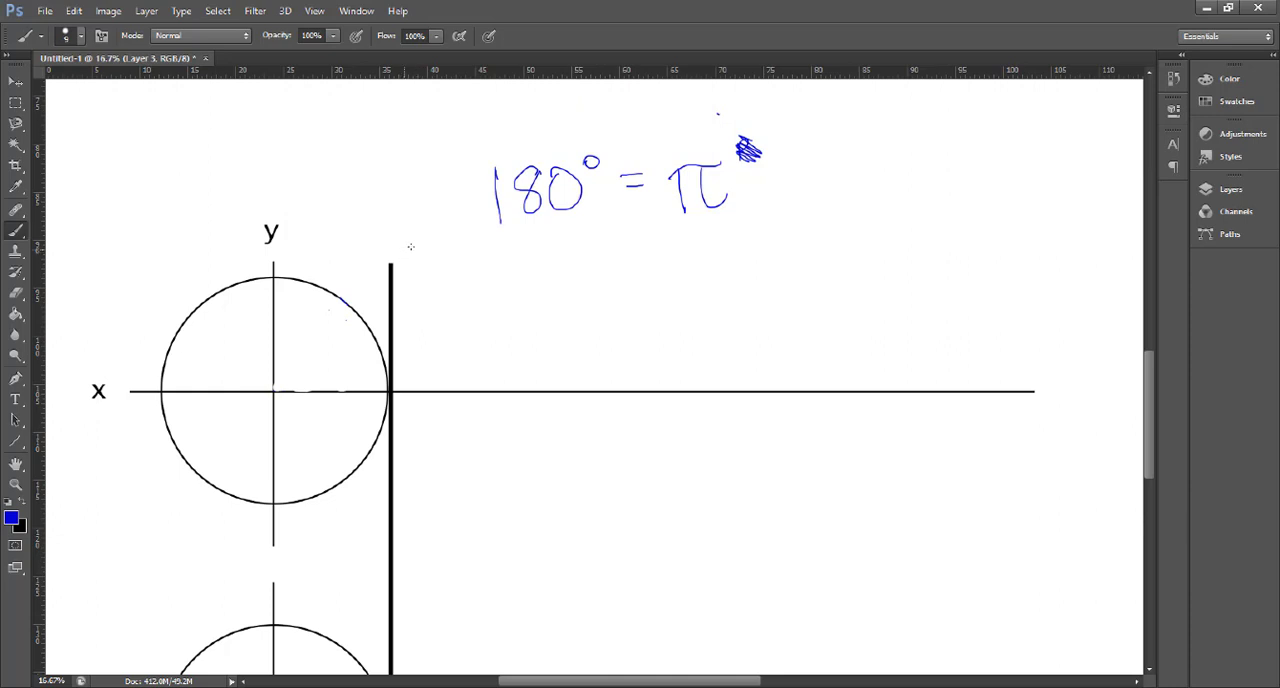
# - Label the thick vertical axis with an underlined sin θ and add ticks labelled 1 and -1
pyautogui.moveTo(418, 246)
pyautogui.mouseDown()
pyautogui.moveTo(406, 276)
pyautogui.moveTo(475, 270)
pyautogui.moveTo(483, 284)
pyautogui.mouseUp()
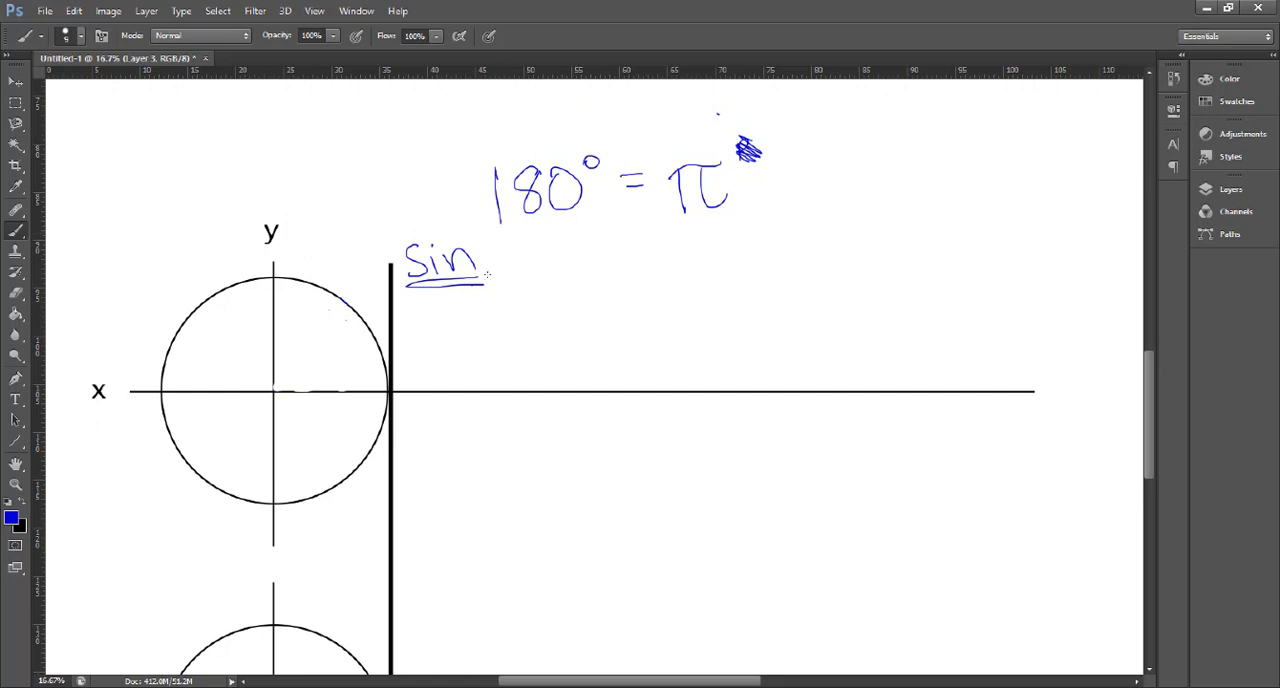
pyautogui.moveTo(491, 247)
pyautogui.mouseDown()
pyautogui.moveTo(502, 262)
pyautogui.moveTo(495, 245)
pyautogui.moveTo(478, 265)
pyautogui.mouseUp()
pyautogui.moveTo(398, 296); pyautogui.dragTo(374, 306)
pyautogui.moveTo(395, 502); pyautogui.dragTo(382, 502)
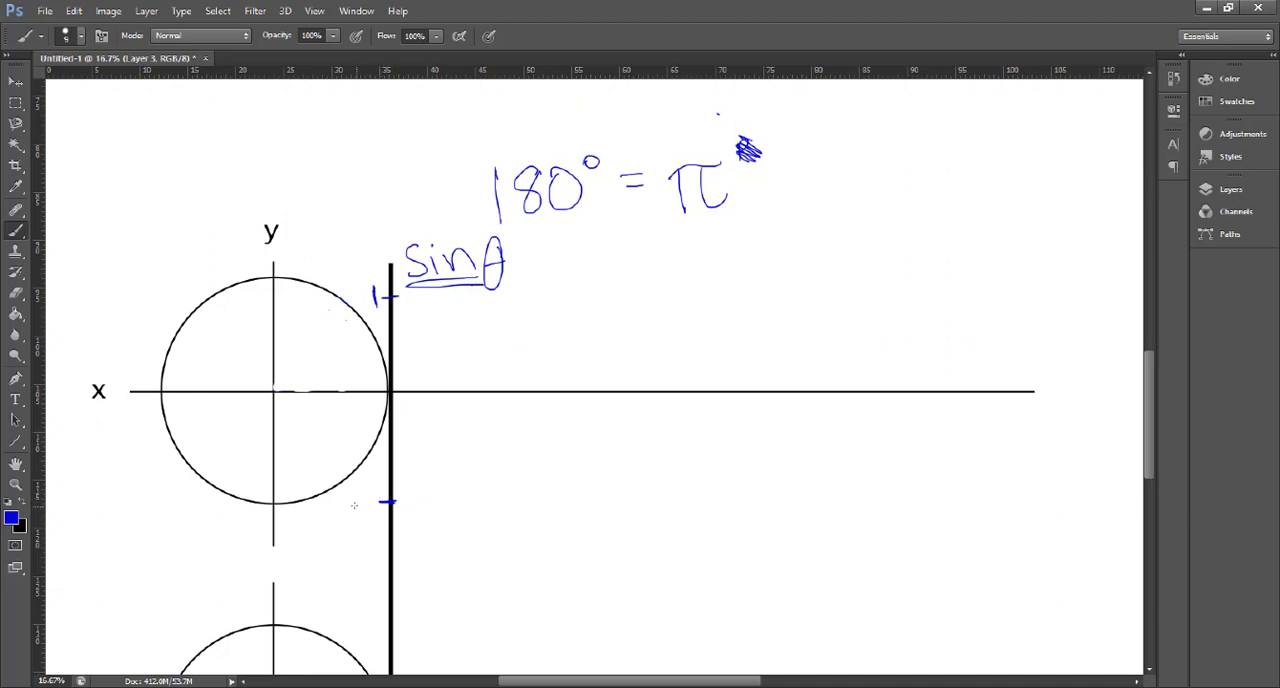
pyautogui.moveTo(337, 505)
pyautogui.mouseDown()
pyautogui.moveTo(369, 518)
pyautogui.moveTo(352, 505)
pyautogui.mouseUp()
# - Mark the circle's topmost point in blue and label the end of the horizontal axis θ
pyautogui.click(272, 275)
pyautogui.moveTo(1060, 380)
pyautogui.mouseDown()
pyautogui.moveTo(1042, 390)
pyautogui.moveTo(1054, 420)
pyautogui.moveTo(1060, 386)
pyautogui.mouseUp()
pyautogui.moveTo(1062, 396); pyautogui.dragTo(1040, 400)
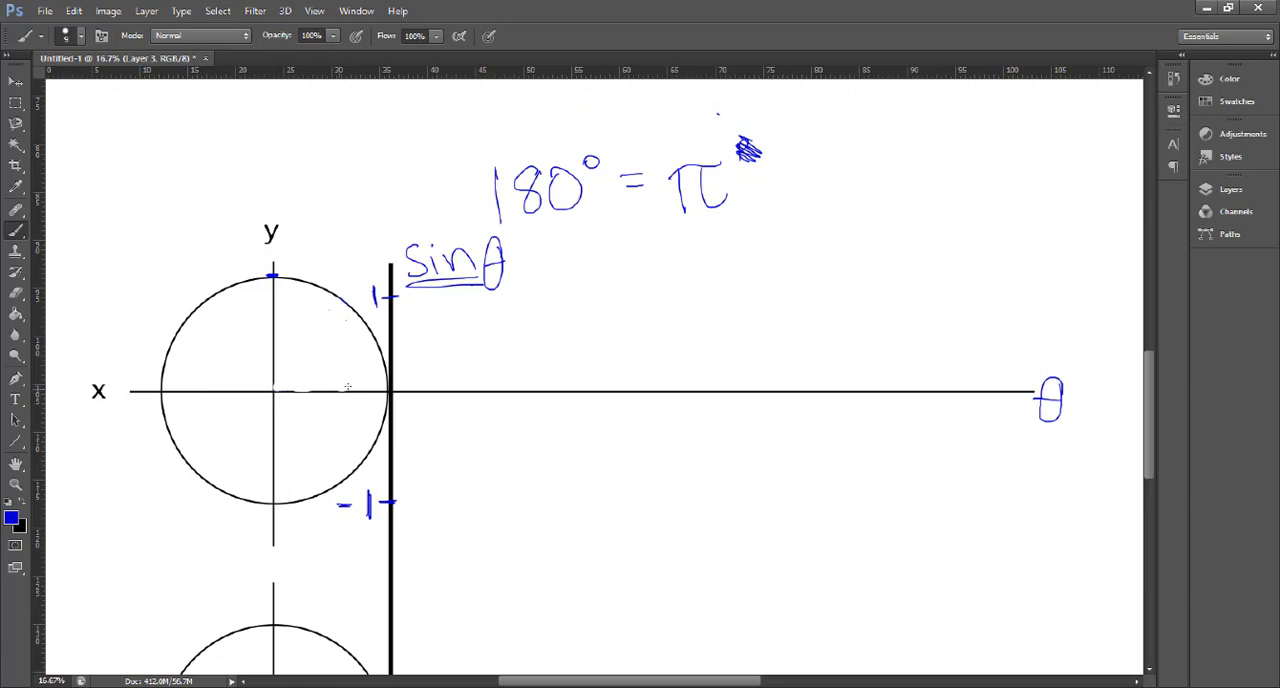
# - Try sketching several radii in the circle with matching small ticks along the θ axis, and remove the strokes
pyautogui.moveTo(275, 390); pyautogui.dragTo(380, 366)
pyautogui.moveTo(275, 390); pyautogui.dragTo(368, 344)
pyautogui.moveTo(275, 390); pyautogui.dragTo(334, 320)
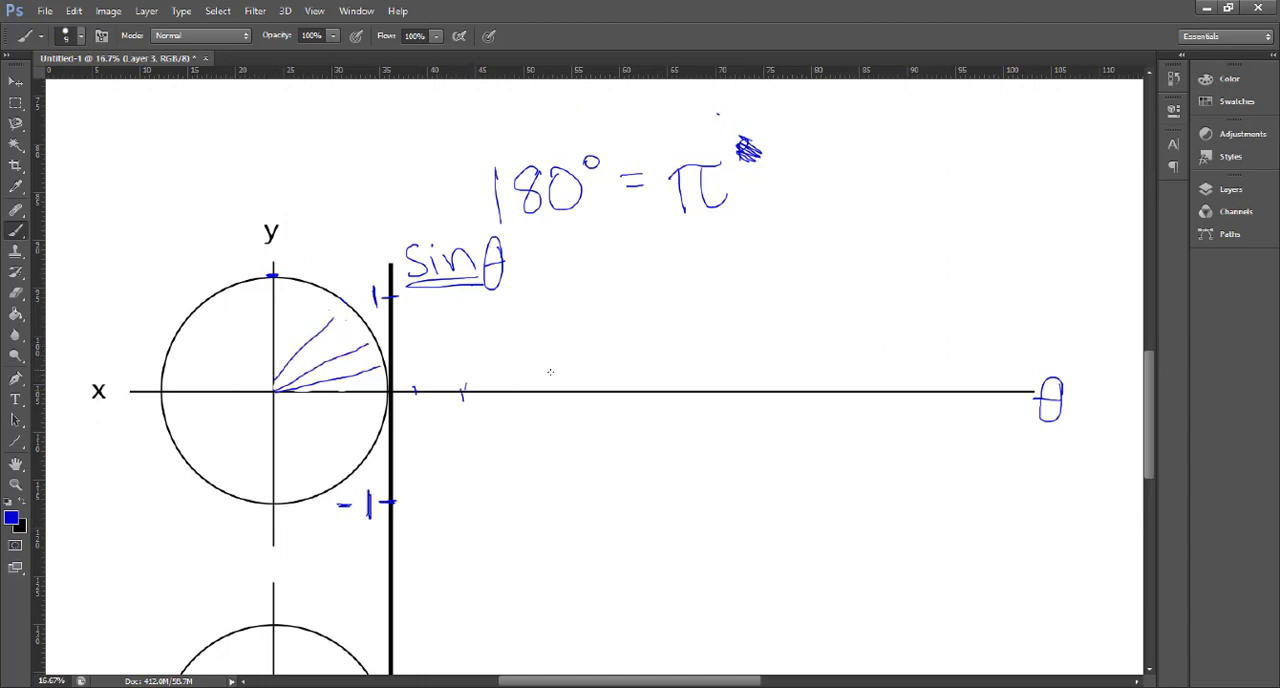
pyautogui.moveTo(519, 384); pyautogui.dragTo(520, 398)
pyautogui.moveTo(348, 300)
pyautogui.mouseDown()
pyautogui.moveTo(194, 306)
pyautogui.moveTo(200, 318)
pyautogui.mouseUp()
pyautogui.moveTo(440, 384)
pyautogui.mouseDown()
pyautogui.moveTo(720, 365)
pyautogui.moveTo(707, 369)
pyautogui.mouseUp()
pyautogui.click(16, 295)
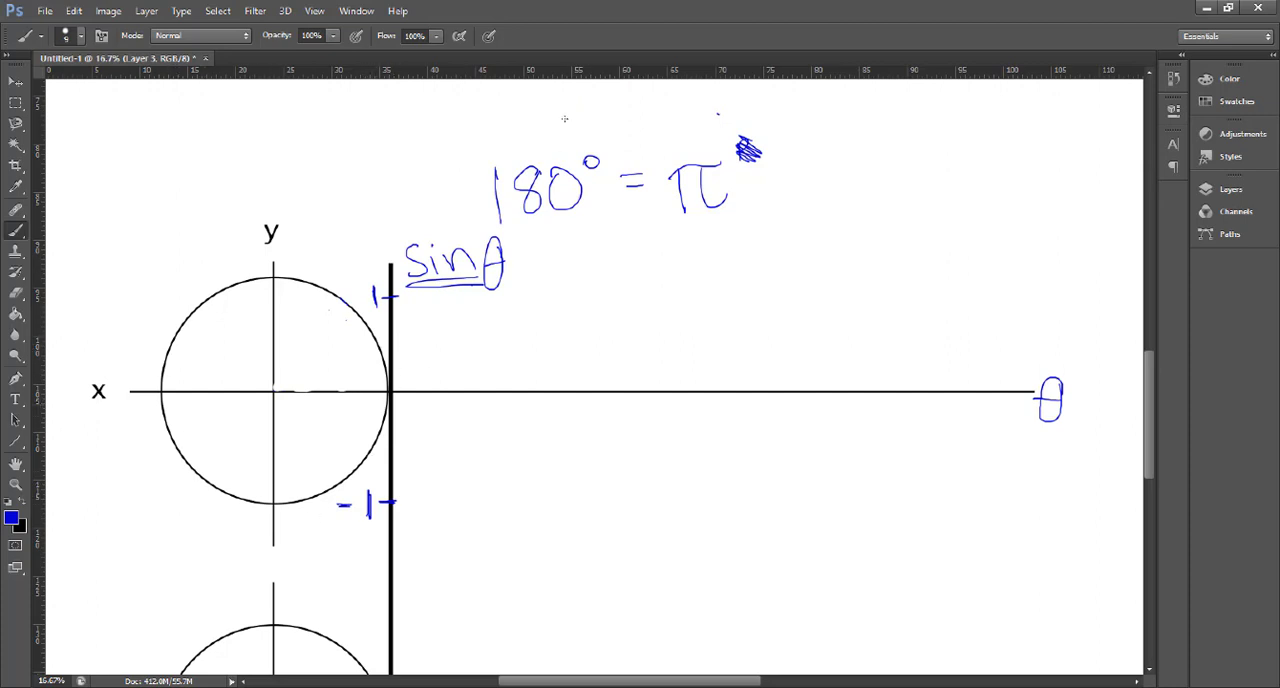
# - Add ticks labelled 2π and π on the θ axis, plus unlabelled ticks midway through each half
pyautogui.moveTo(999, 379); pyautogui.dragTo(999, 411)
pyautogui.moveTo(977, 431)
pyautogui.mouseDown()
pyautogui.moveTo(1012, 462)
pyautogui.moveTo(1031, 436)
pyautogui.mouseUp()
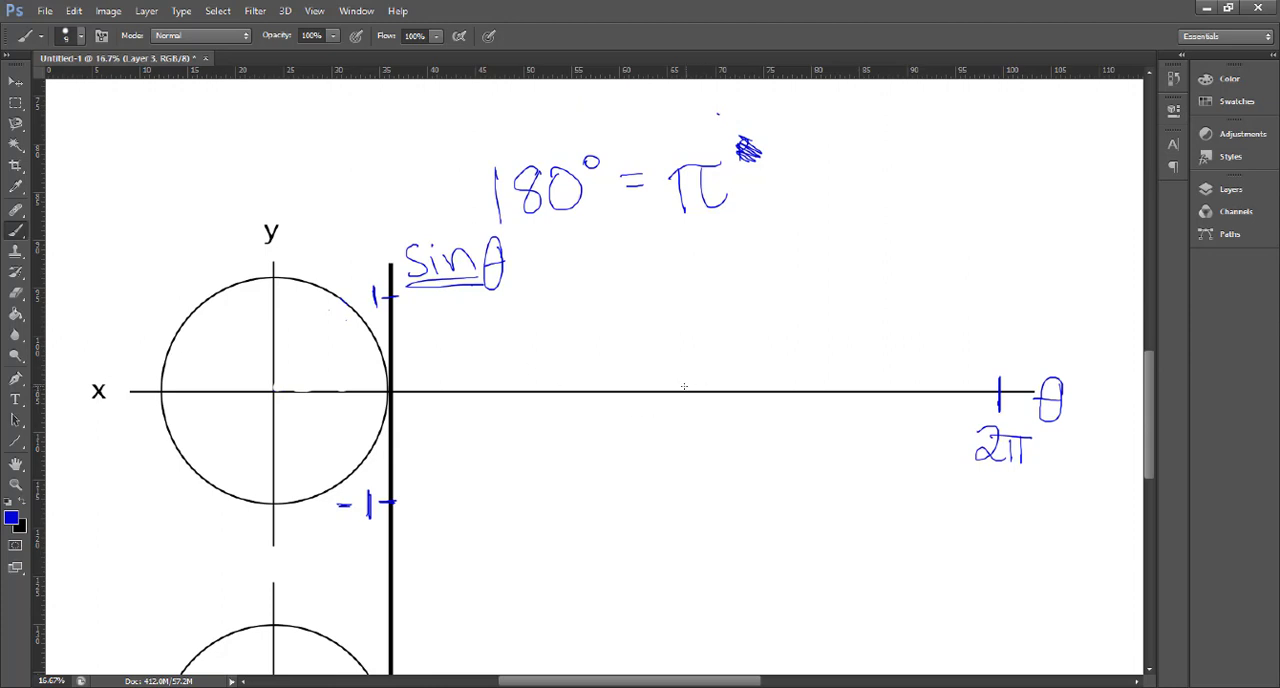
pyautogui.moveTo(686, 379)
pyautogui.mouseDown()
pyautogui.moveTo(680, 459)
pyautogui.moveTo(703, 432)
pyautogui.mouseUp()
pyautogui.moveTo(531, 379); pyautogui.dragTo(531, 402)
pyautogui.moveTo(862, 380); pyautogui.dragTo(862, 405)
# - Switch the brush to red, draw the circle's horizontal radius, and dot its rightmost and topmost points with their matching graph points
pyautogui.click(12, 514)
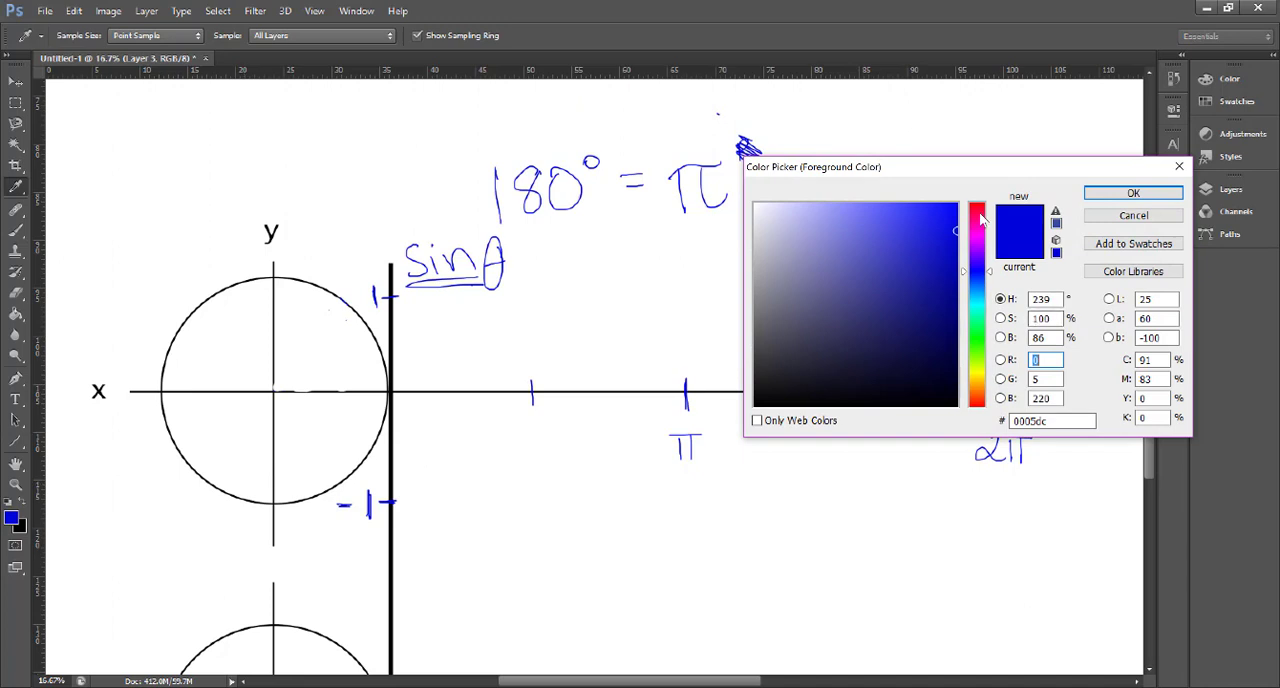
pyautogui.moveTo(978, 222); pyautogui.dragTo(968, 189)
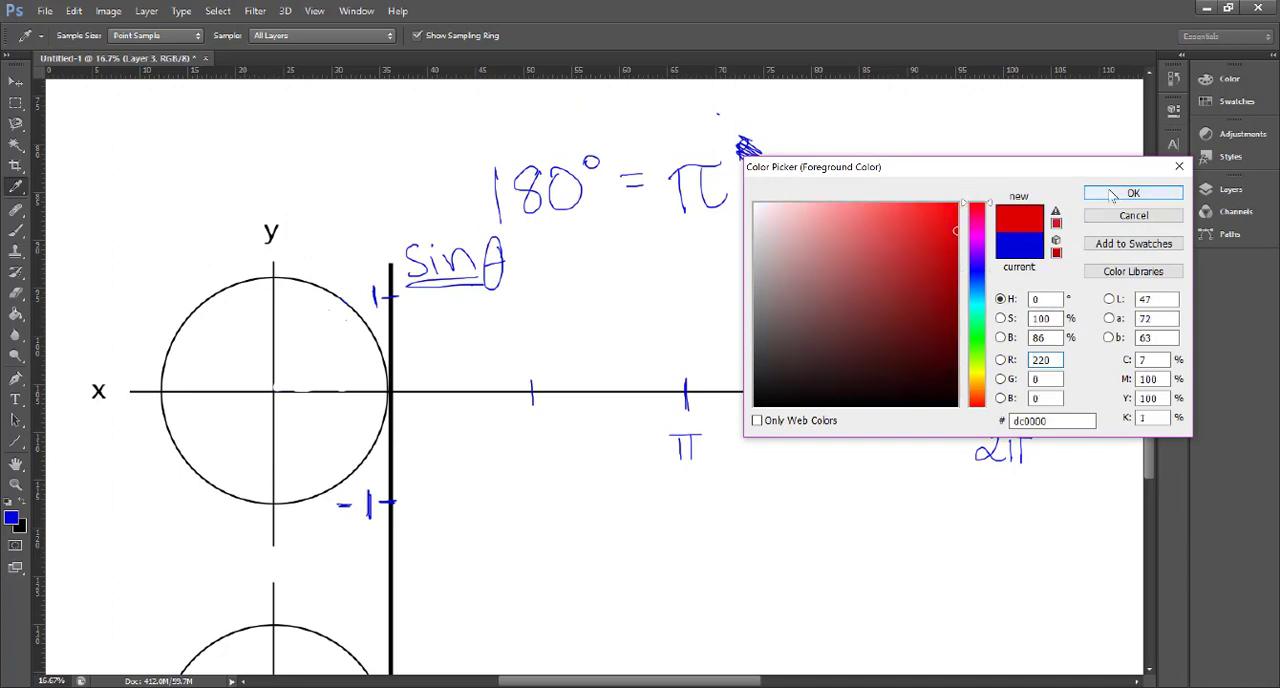
pyautogui.click(1119, 194)
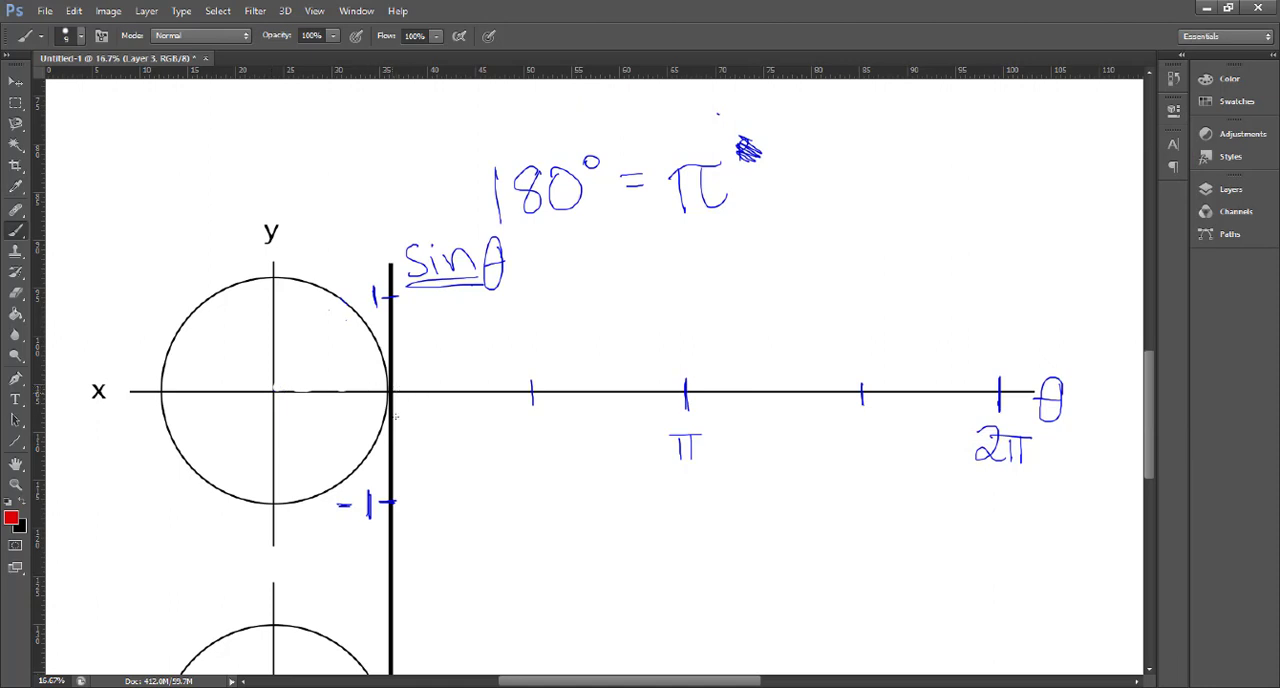
pyautogui.moveTo(348, 389); pyautogui.dragTo(388, 393)
pyautogui.moveTo(397, 391); pyautogui.dragTo(399, 392)
pyautogui.click(274, 278)
pyautogui.click(531, 296)
# - Dot the circle's leftmost and lowest points in red and plot graph points at π, the three-quarter tick and 2π
pyautogui.click(161, 392)
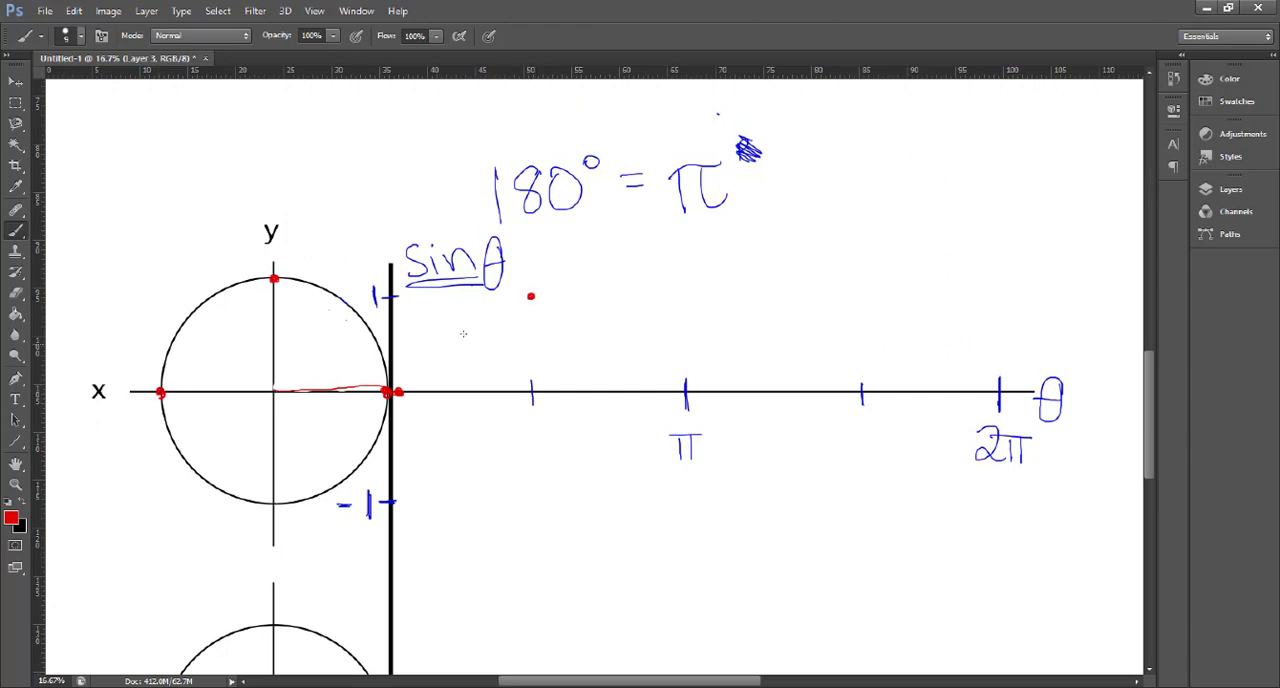
pyautogui.click(685, 392)
pyautogui.click(270, 506)
pyautogui.click(867, 504)
pyautogui.moveTo(868, 505); pyautogui.dragTo(867, 508)
pyautogui.click(999, 392)
# - Dot the circle's upper-right edge in red and draw a radius from the centre to it
pyautogui.click(350, 309)
pyautogui.click(349, 311)
pyautogui.moveTo(284, 388); pyautogui.dragTo(345, 318)
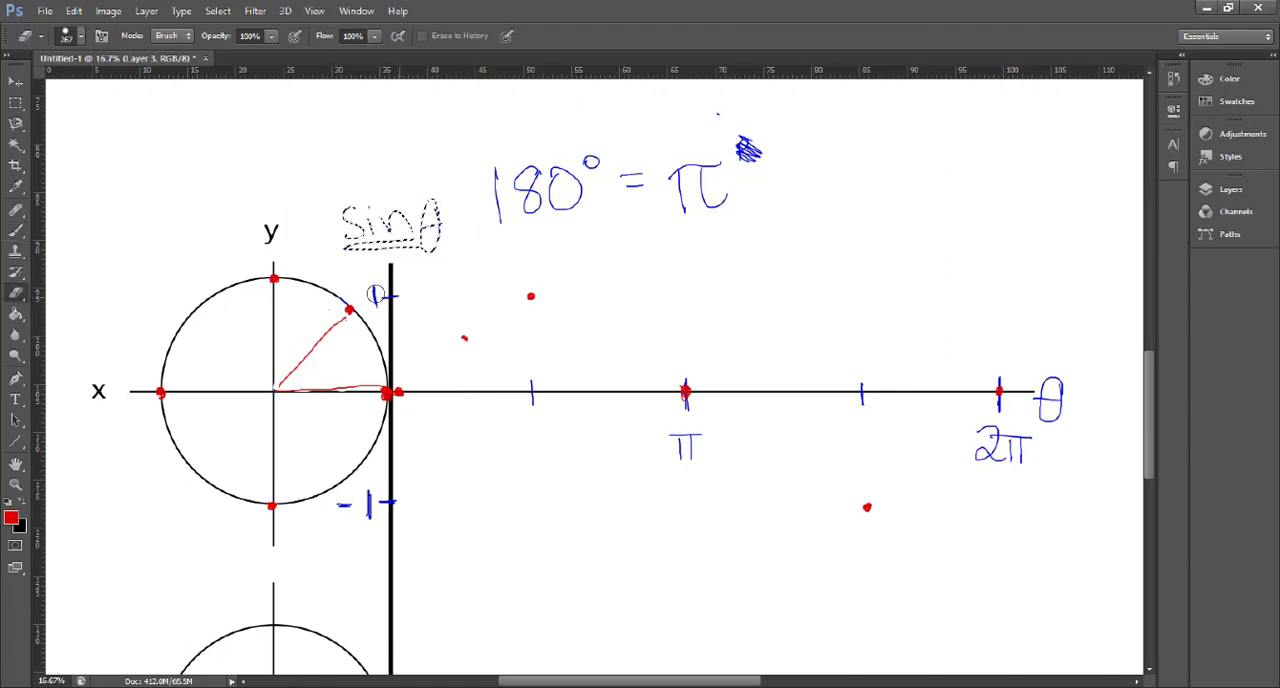
# - Deselect the sin θ label, and erase the 1 tick and the two red graph points above the axis
pyautogui.press('v')
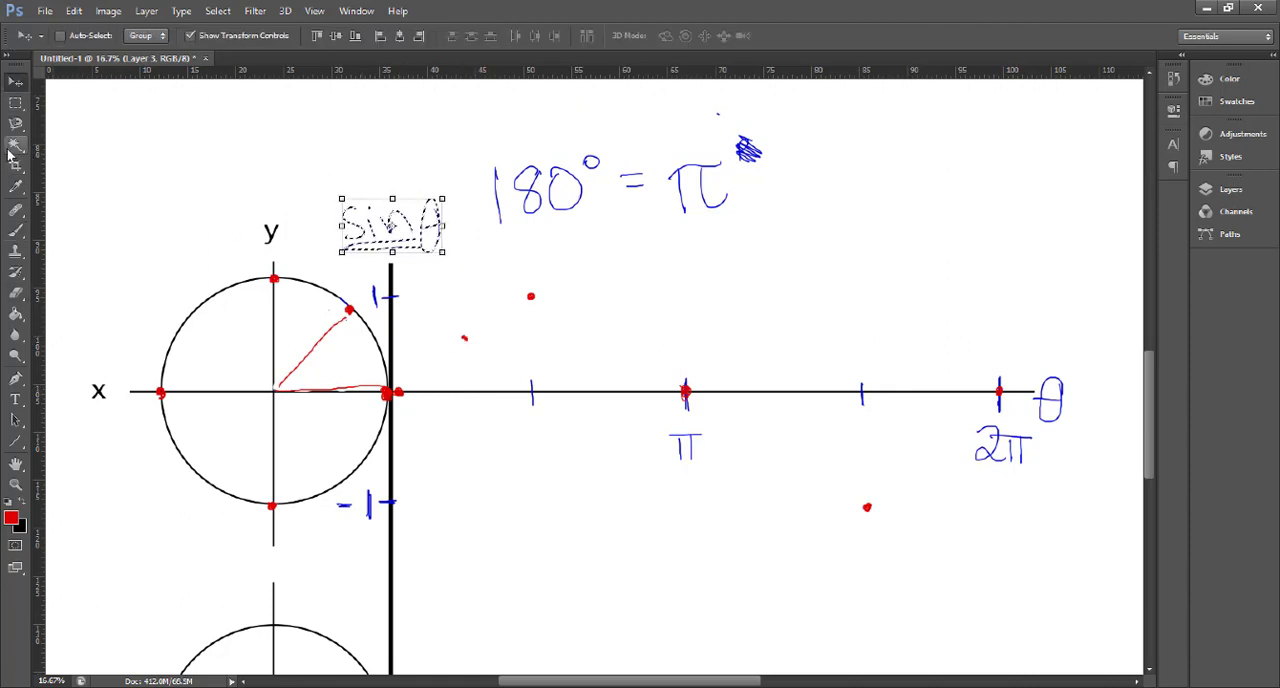
pyautogui.click(15, 102)
pyautogui.hotkey('ctrl', 'd')
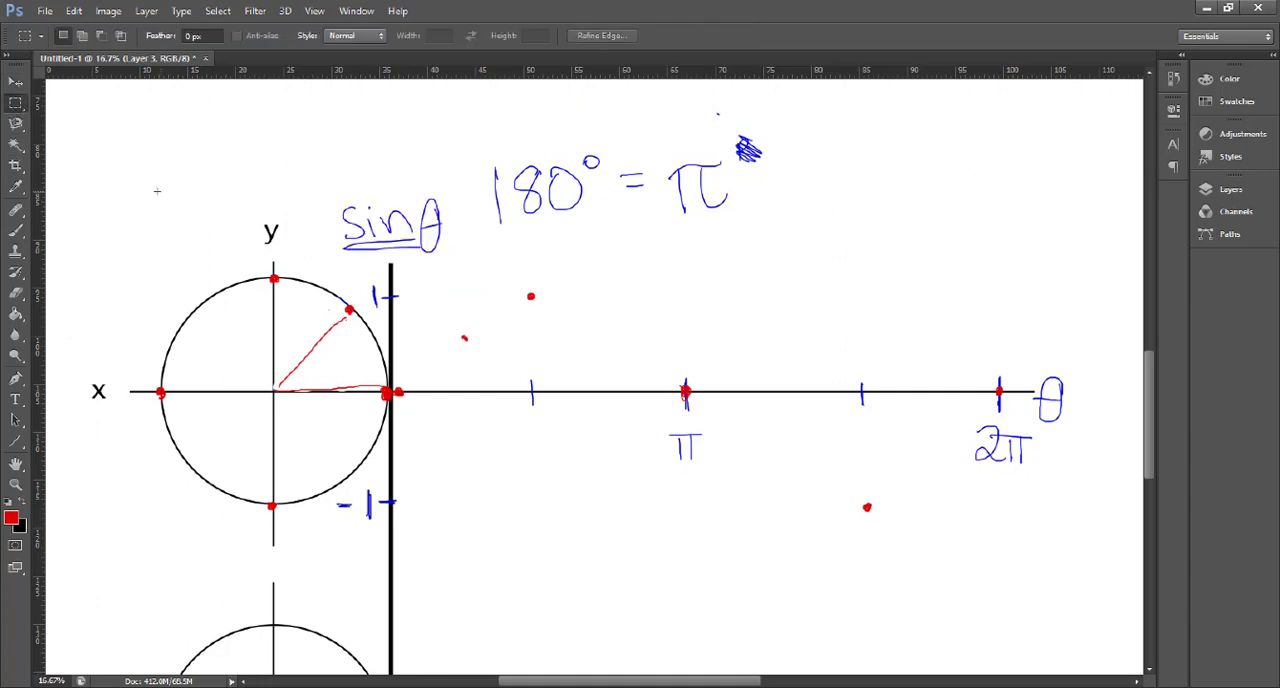
pyautogui.click(15, 292)
pyautogui.moveTo(398, 290)
pyautogui.mouseDown()
pyautogui.moveTo(371, 296)
pyautogui.moveTo(392, 297)
pyautogui.mouseUp()
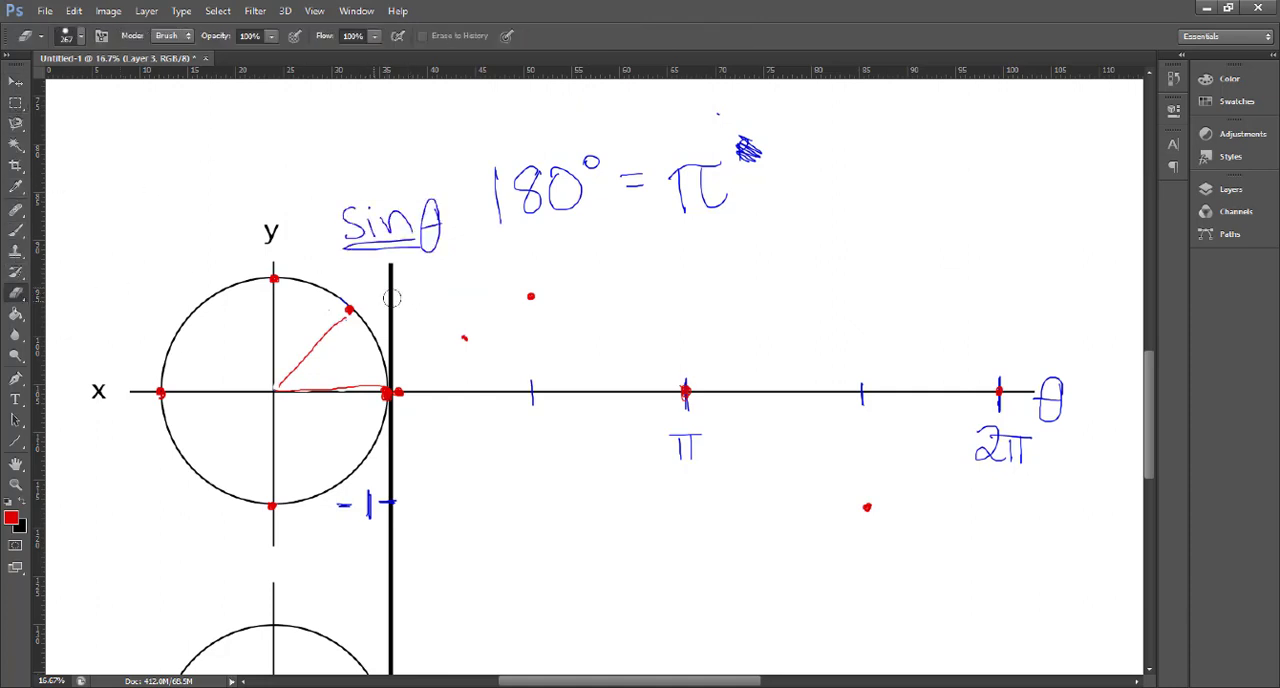
pyautogui.click(529, 295)
pyautogui.click(463, 337)
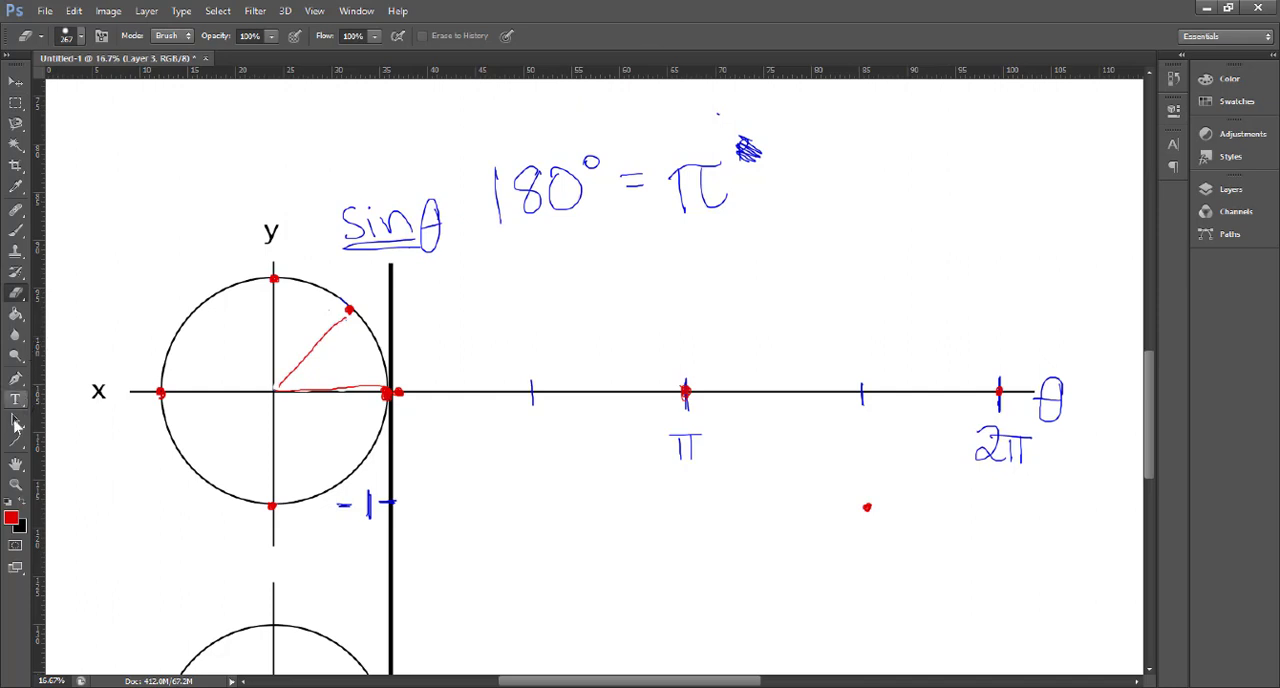
# - Switch the brush to blue, redraw the 1 tick level with the circle's top, and add dashed guides from the circle's top and bottom
pyautogui.click(12, 518)
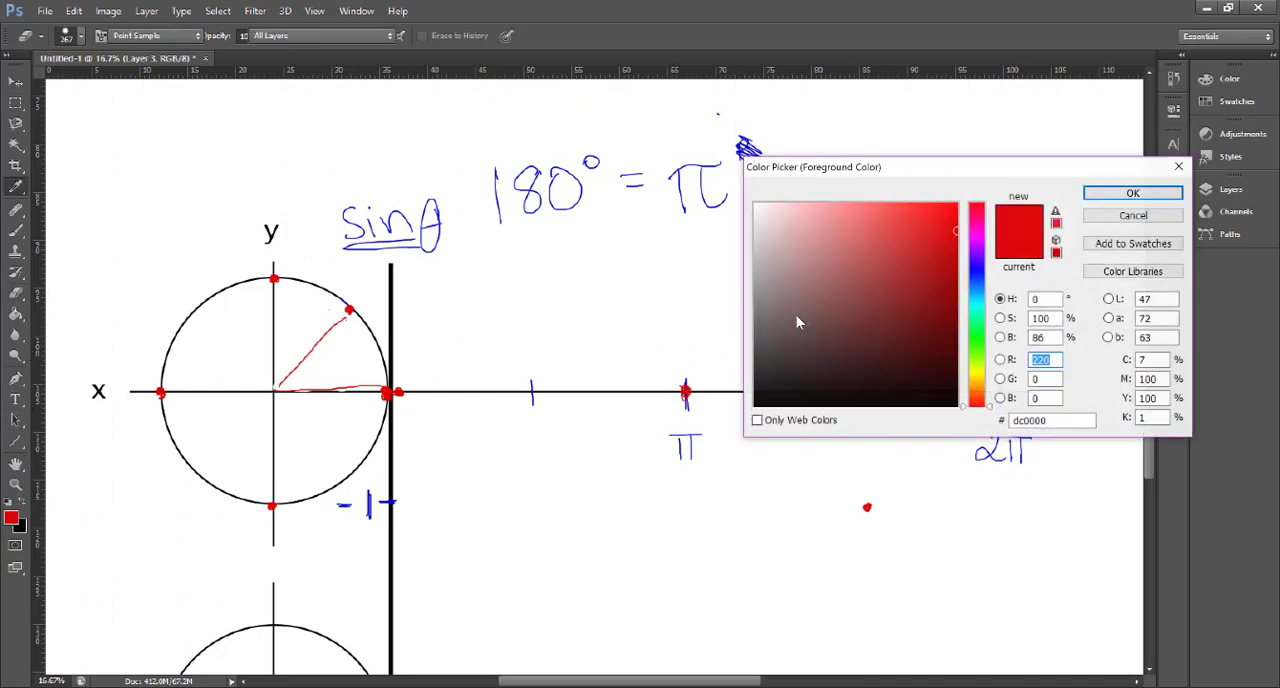
pyautogui.click(976, 272)
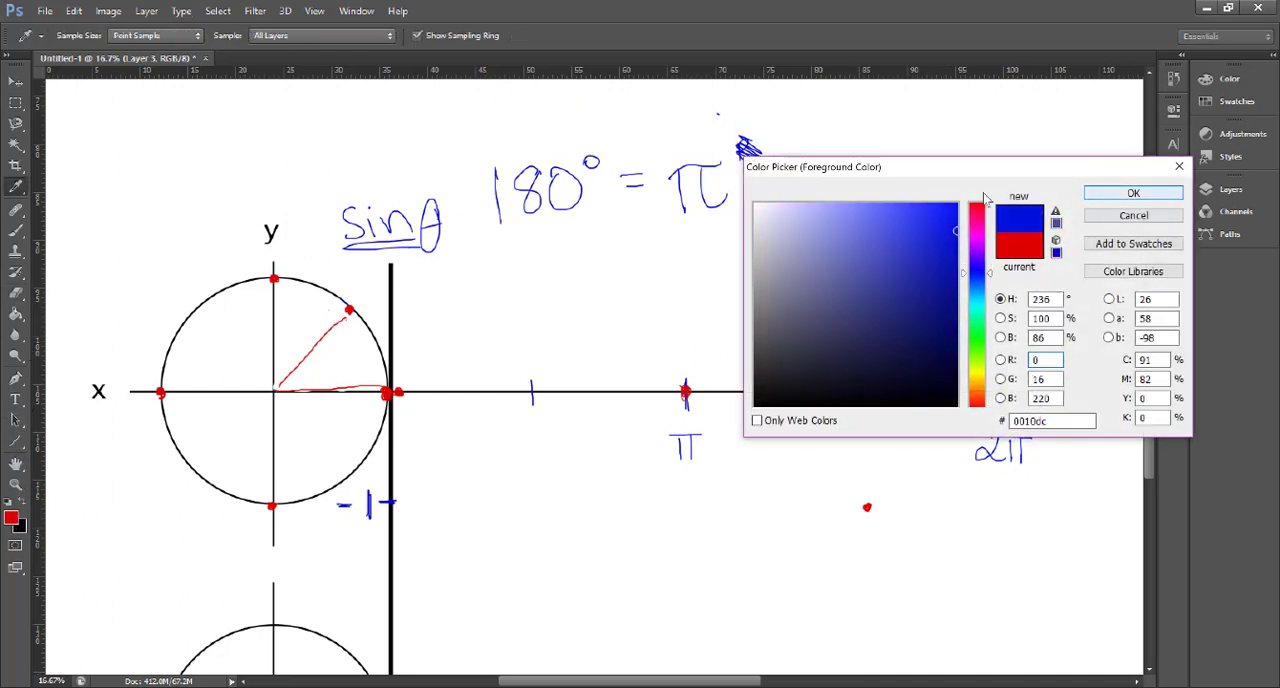
pyautogui.click(1132, 193)
pyautogui.press('b')
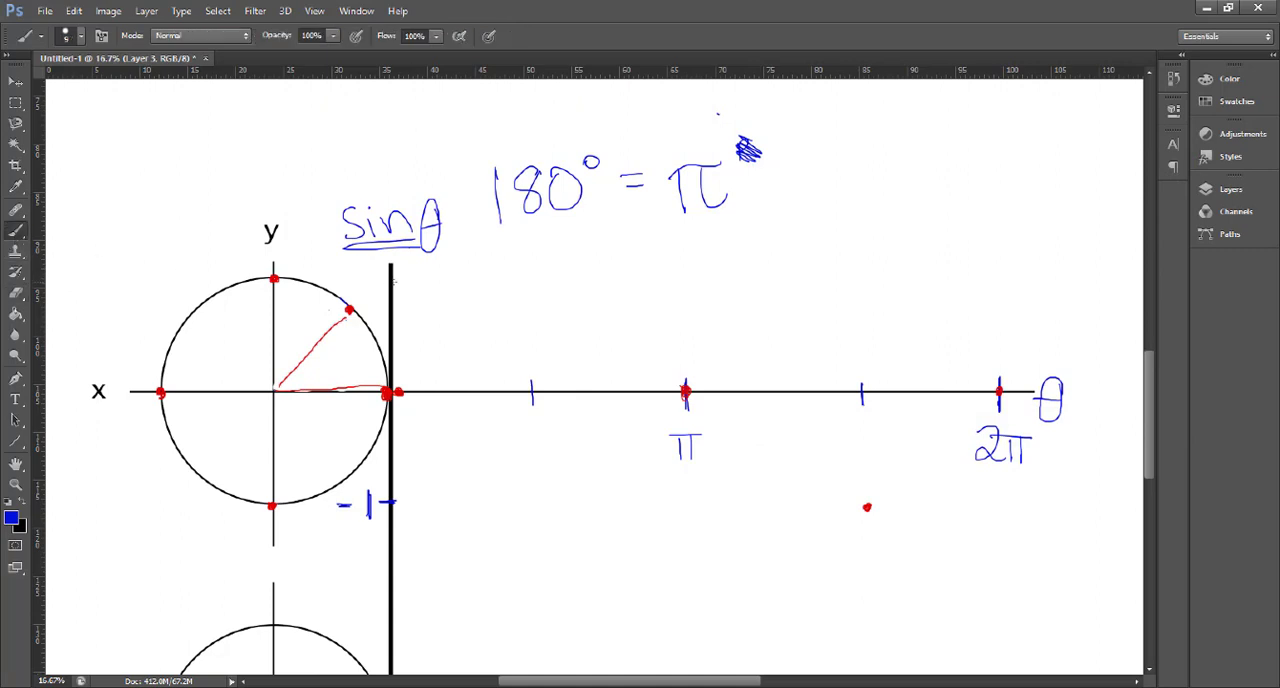
pyautogui.moveTo(406, 282)
pyautogui.mouseDown()
pyautogui.moveTo(376, 281)
pyautogui.moveTo(368, 266)
pyautogui.mouseUp()
pyautogui.moveTo(279, 277); pyautogui.dragTo(327, 277)
pyautogui.moveTo(277, 505); pyautogui.dragTo(300, 505)
pyautogui.moveTo(305, 504); pyautogui.dragTo(324, 504)
# - Switch the brush back to red and replot the two graph points above the first half of the θ axis at the corrected heights
pyautogui.click(11, 514)
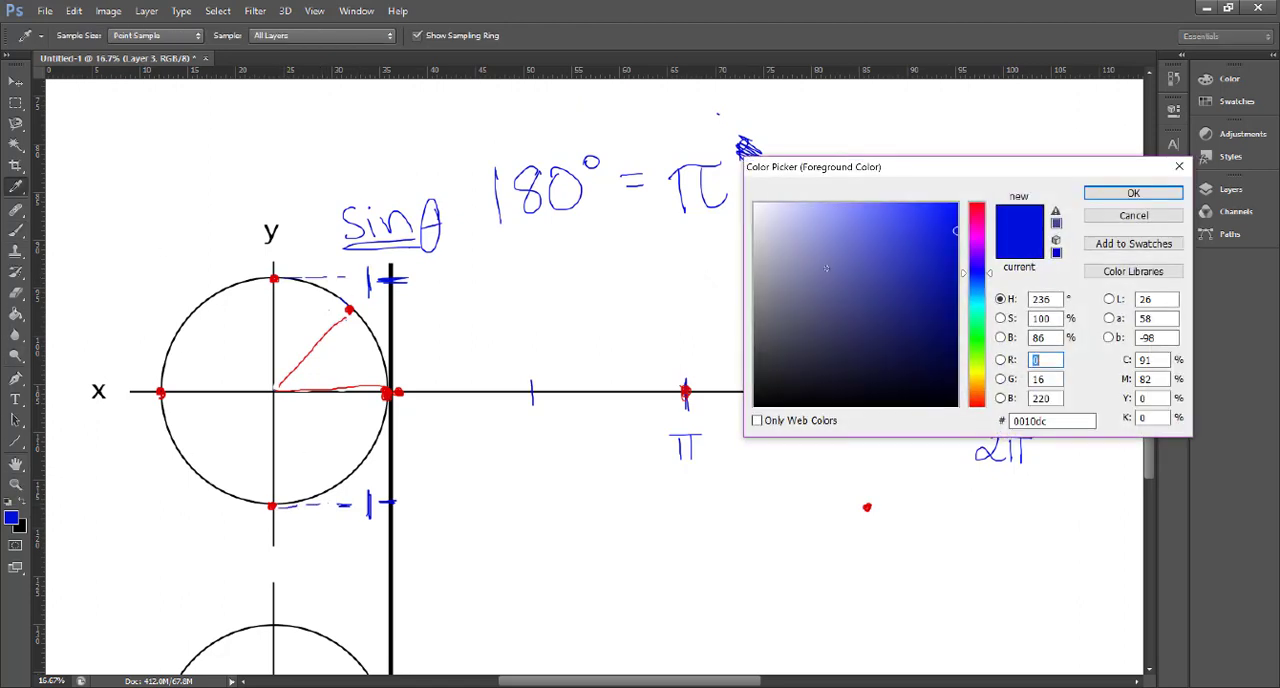
pyautogui.click(979, 201)
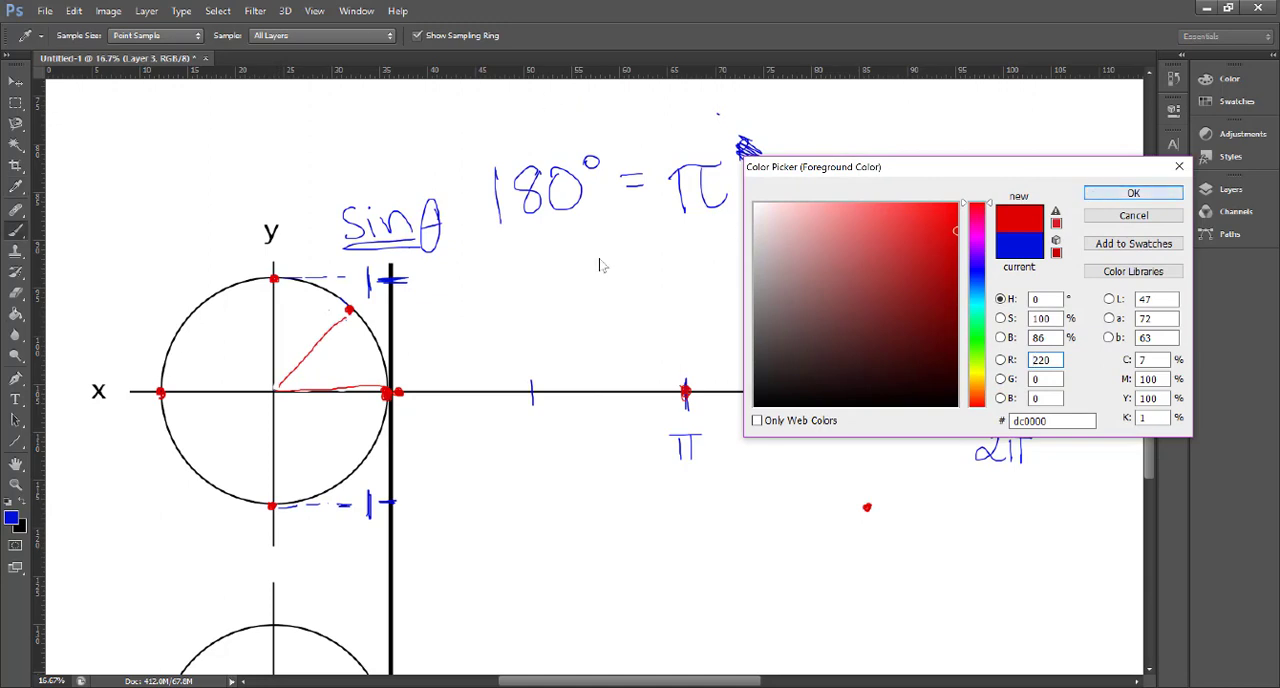
pyautogui.press('Return')
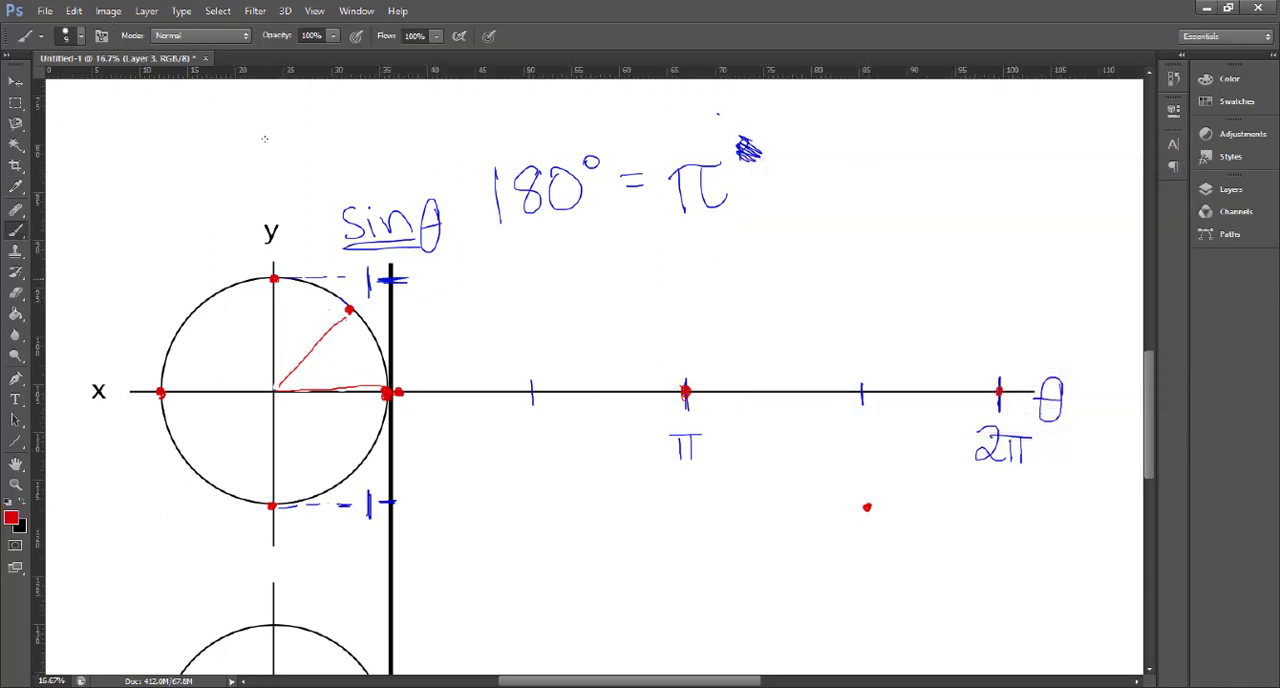
pyautogui.click(529, 281)
pyautogui.click(461, 314)
# - Switch the brush to blue, label the first tick π/2, and add a tick labelled π/4 before it
pyautogui.click(22, 509)
pyautogui.click(11, 516)
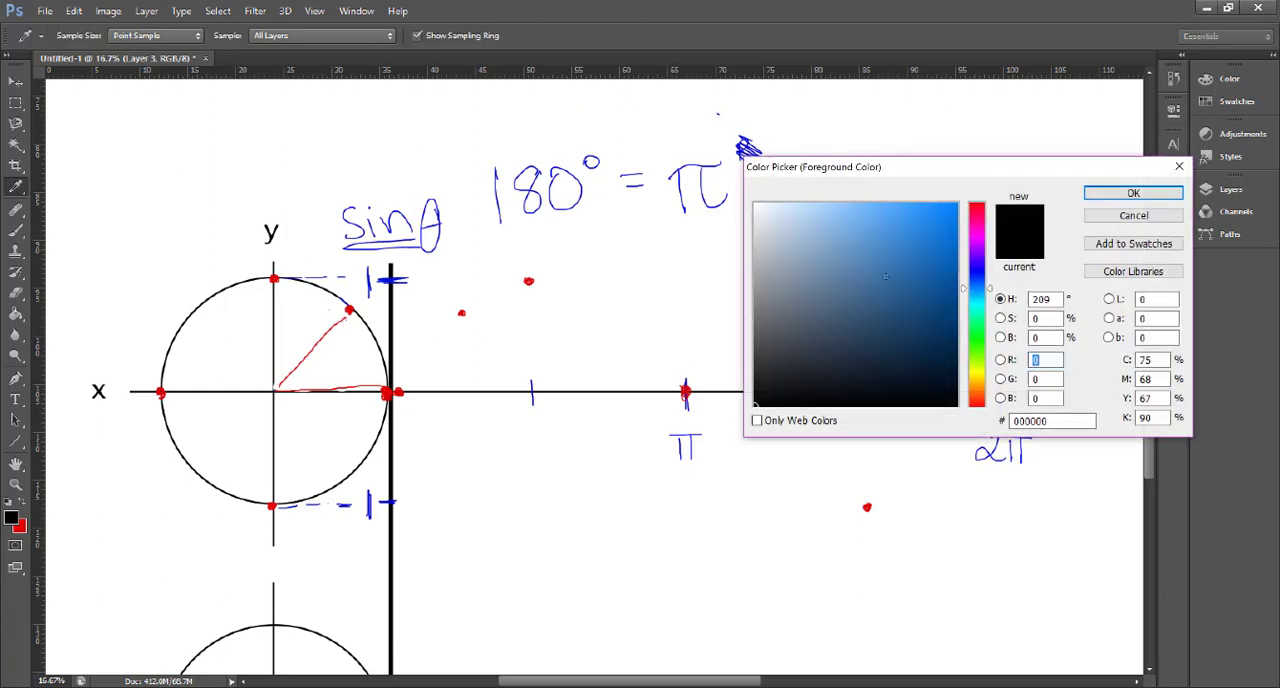
pyautogui.moveTo(886, 276); pyautogui.dragTo(957, 234)
pyautogui.click(979, 270)
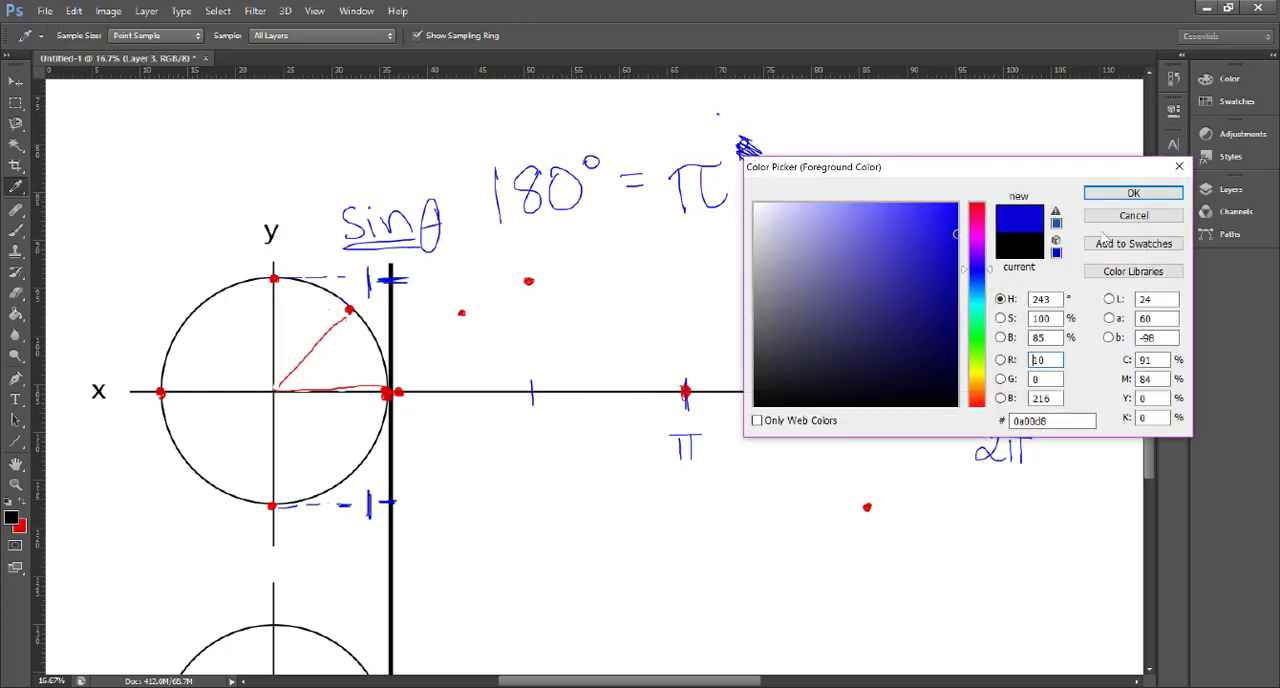
pyautogui.click(1120, 193)
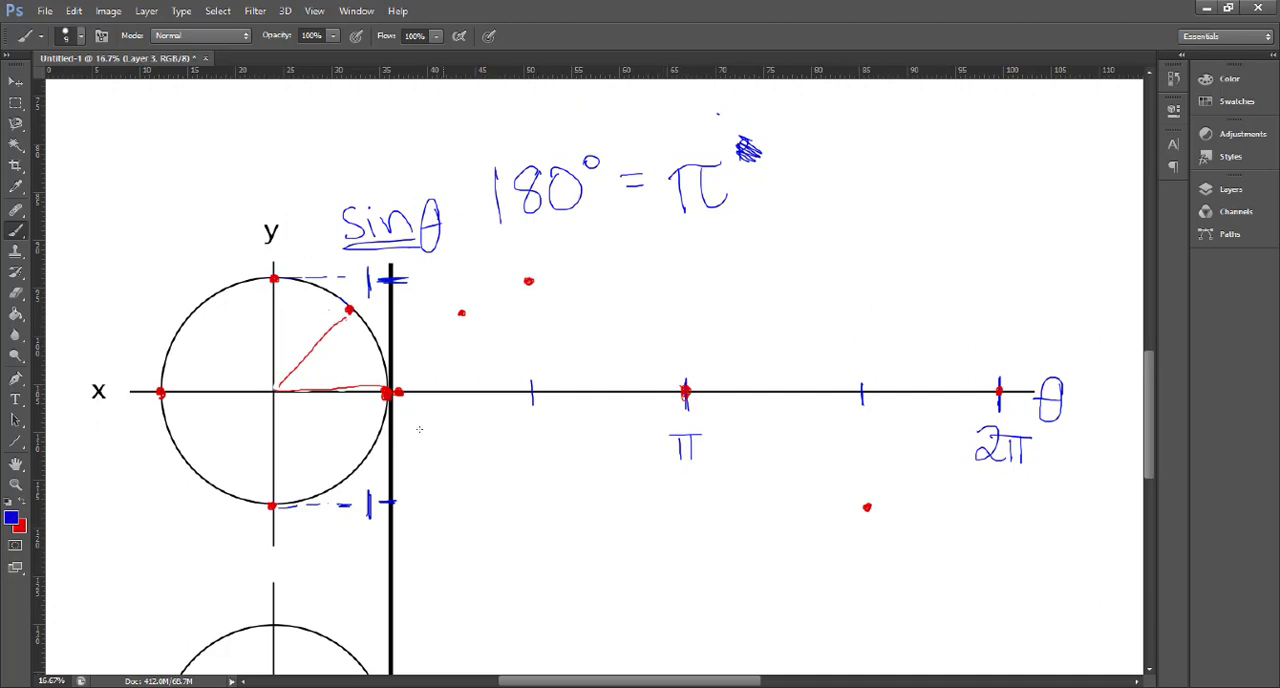
pyautogui.moveTo(527, 434); pyautogui.dragTo(528, 452)
pyautogui.moveTo(535, 432)
pyautogui.mouseDown()
pyautogui.moveTo(537, 450)
pyautogui.moveTo(548, 431)
pyautogui.moveTo(550, 487)
pyautogui.mouseUp()
pyautogui.moveTo(458, 385)
pyautogui.mouseDown()
pyautogui.moveTo(453, 424)
pyautogui.moveTo(468, 409)
pyautogui.mouseUp()
pyautogui.moveTo(448, 436)
pyautogui.mouseDown()
pyautogui.moveTo(472, 435)
pyautogui.moveTo(463, 467)
pyautogui.mouseUp()
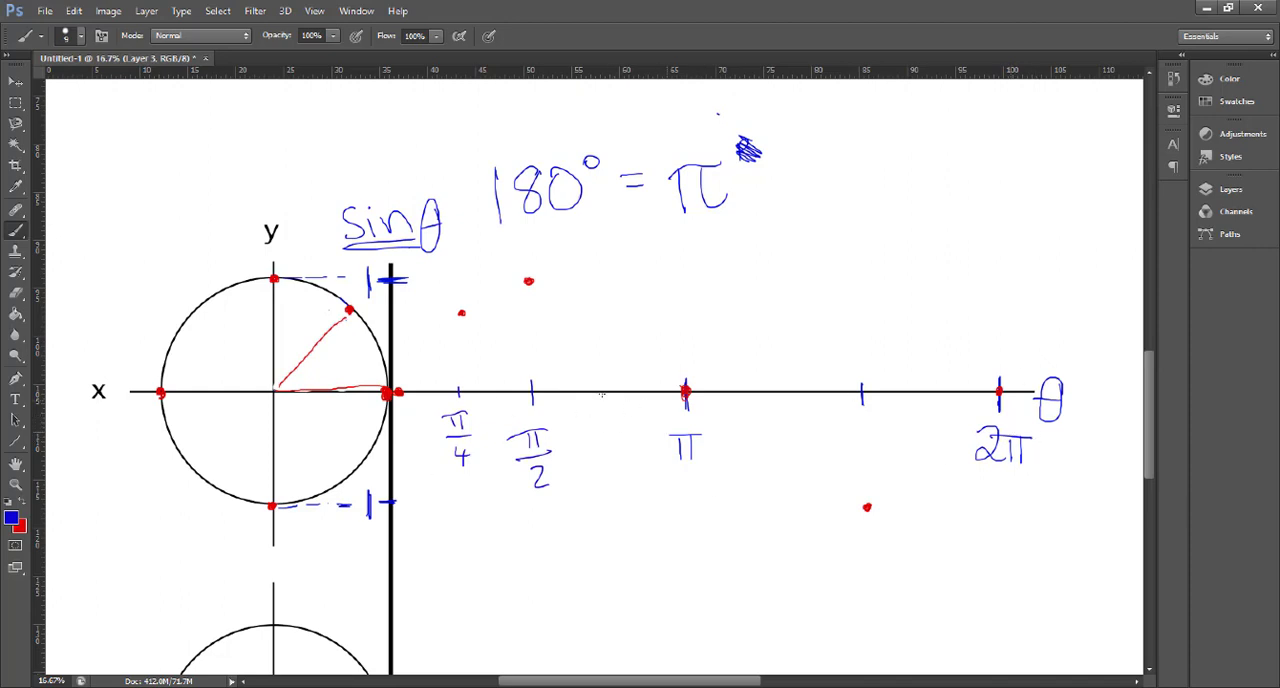
# - Draw a red radius to a dot on the circle's upper-left edge and plot its graph point between π/2 and π
pyautogui.click(25, 509)
pyautogui.moveTo(191, 314); pyautogui.dragTo(268, 388)
pyautogui.click(190, 316)
pyautogui.click(612, 316)
pyautogui.moveTo(614, 316); pyautogui.dragTo(611, 316)
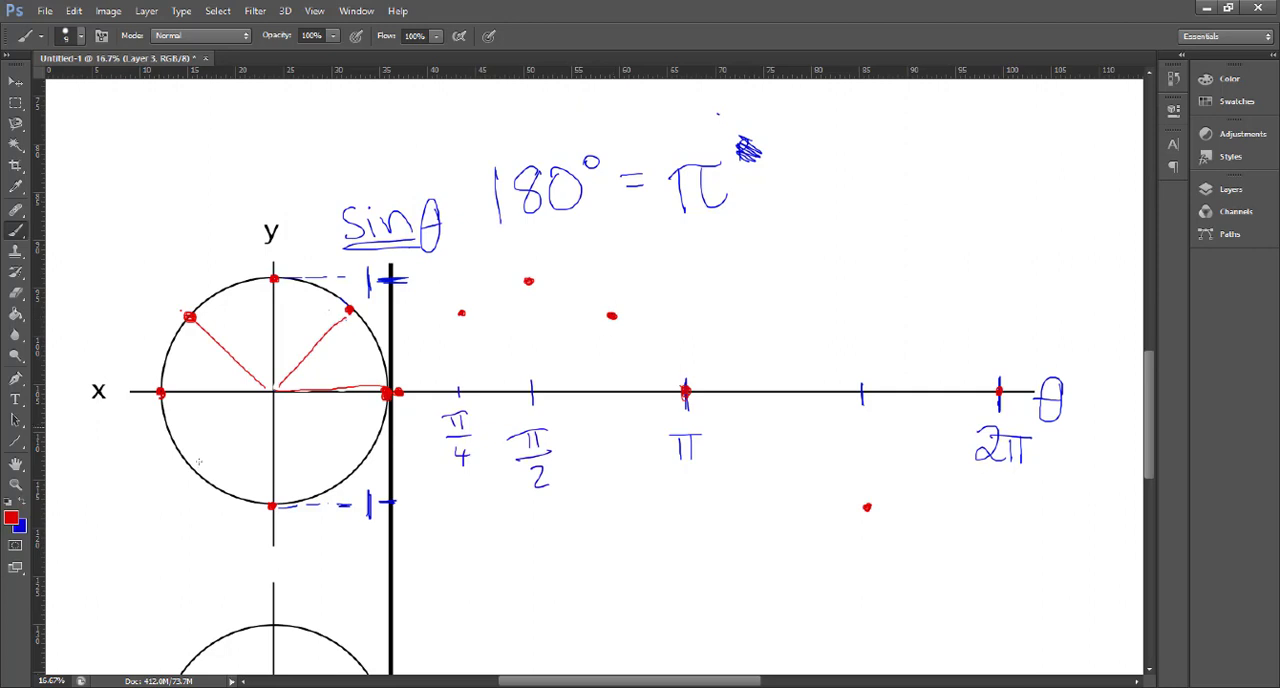
# - Dot the circle's lower-left and lower-right edges in red and plot their graph points between π and 2π
pyautogui.moveTo(200, 474)
pyautogui.mouseDown()
pyautogui.moveTo(273, 392)
pyautogui.moveTo(200, 477)
pyautogui.mouseUp()
pyautogui.moveTo(350, 473); pyautogui.dragTo(348, 476)
pyautogui.moveTo(778, 477); pyautogui.dragTo(779, 479)
pyautogui.moveTo(933, 480); pyautogui.dragTo(938, 481)
# - Add two in-between red dots on the circle's upper-right arc and plot their graph points before π/2
pyautogui.moveTo(376, 346); pyautogui.dragTo(370, 346)
pyautogui.moveTo(313, 286); pyautogui.dragTo(316, 287)
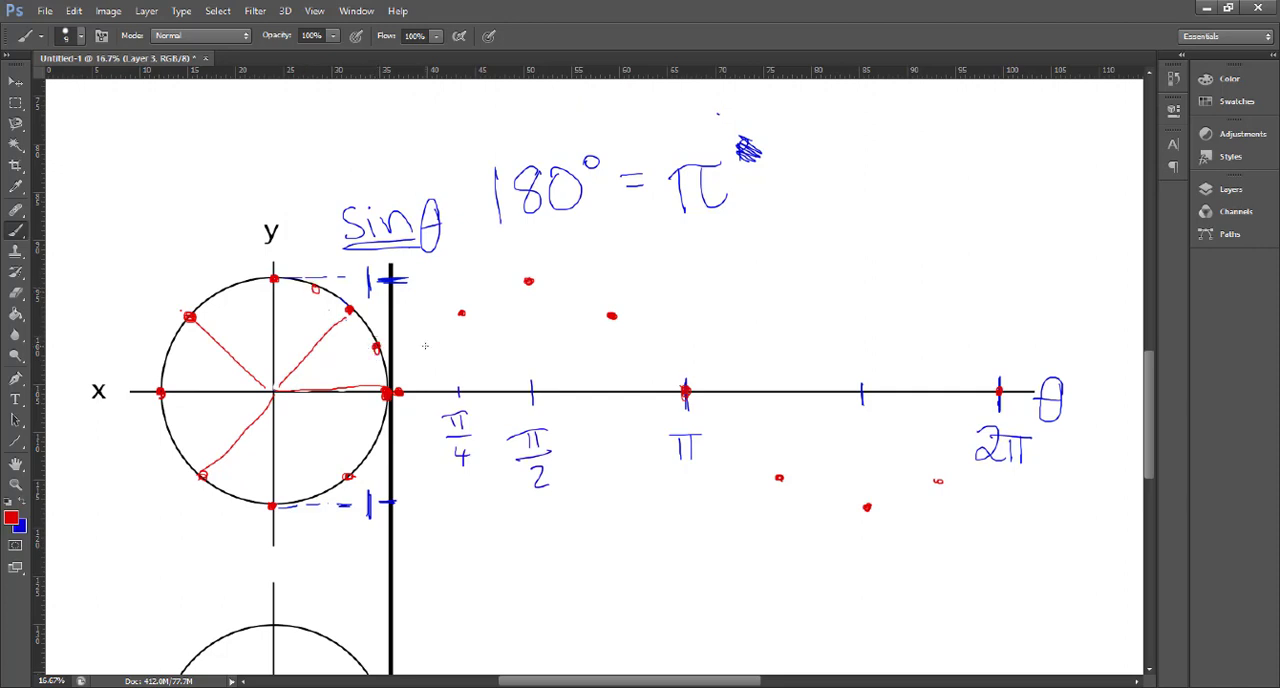
pyautogui.moveTo(424, 345); pyautogui.dragTo(423, 346)
pyautogui.moveTo(496, 297); pyautogui.dragTo(496, 296)
# - Draw the red sine curve through the plotted points from 0 past 2π, and retrace its first half more smoothly
pyautogui.moveTo(399, 386)
pyautogui.mouseDown()
pyautogui.moveTo(431, 340)
pyautogui.moveTo(557, 284)
pyautogui.moveTo(620, 318)
pyautogui.moveTo(806, 493)
pyautogui.moveTo(884, 497)
pyautogui.mouseUp()
pyautogui.moveTo(781, 477)
pyautogui.mouseDown()
pyautogui.moveTo(822, 503)
pyautogui.moveTo(898, 510)
pyautogui.moveTo(980, 436)
pyautogui.moveTo(1029, 366)
pyautogui.moveTo(1015, 374)
pyautogui.moveTo(1031, 385)
pyautogui.mouseUp()
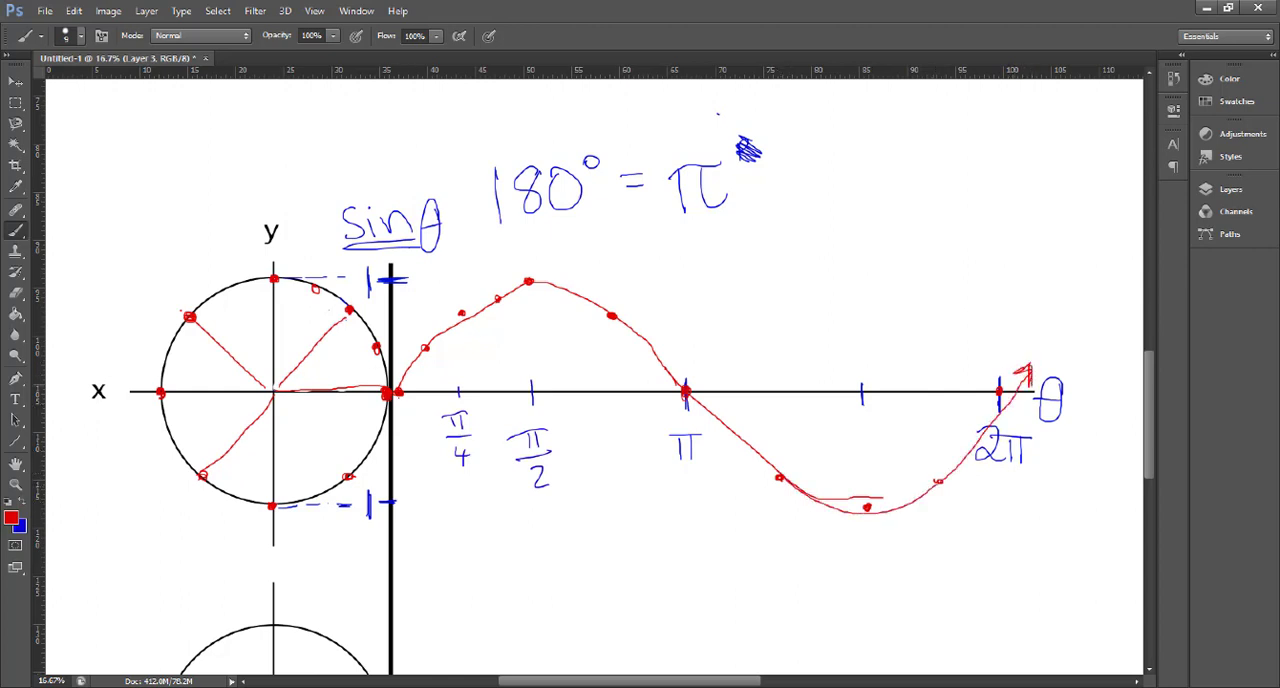
pyautogui.moveTo(398, 393)
pyautogui.mouseDown()
pyautogui.moveTo(381, 419)
pyautogui.moveTo(402, 413)
pyautogui.moveTo(430, 328)
pyautogui.moveTo(524, 281)
pyautogui.moveTo(666, 360)
pyautogui.moveTo(706, 412)
pyautogui.mouseUp()
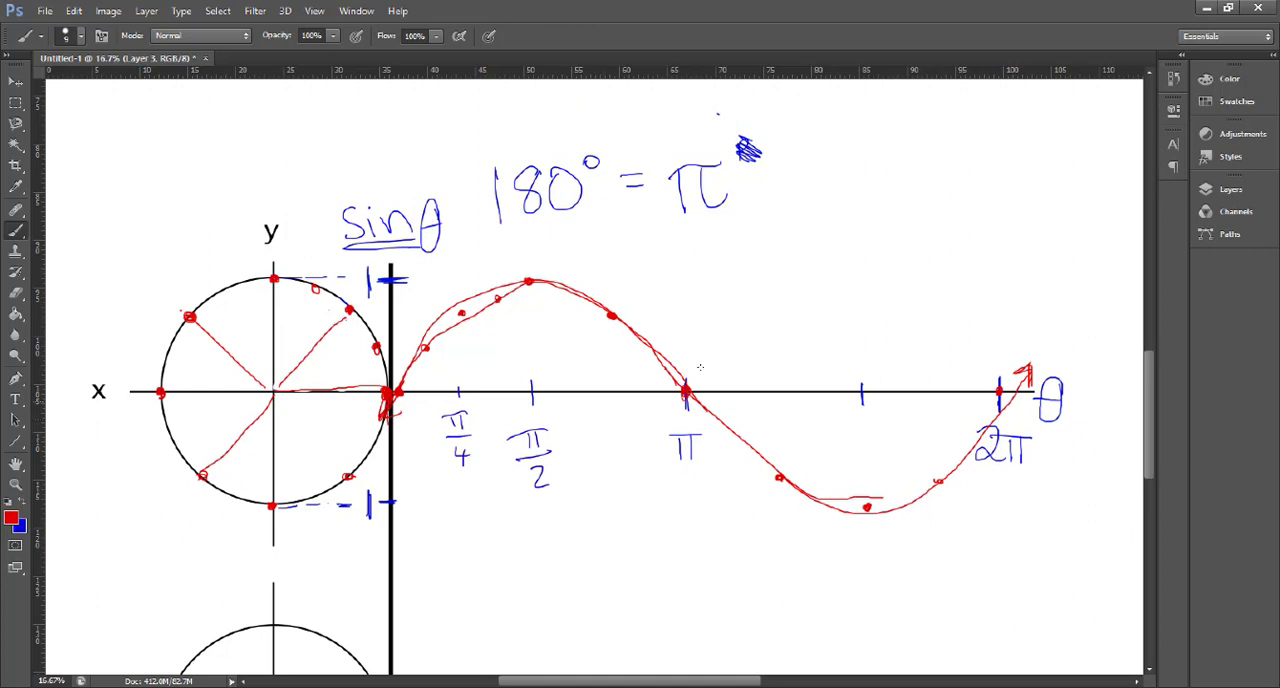
pyautogui.scroll(-5, 1127, 416)
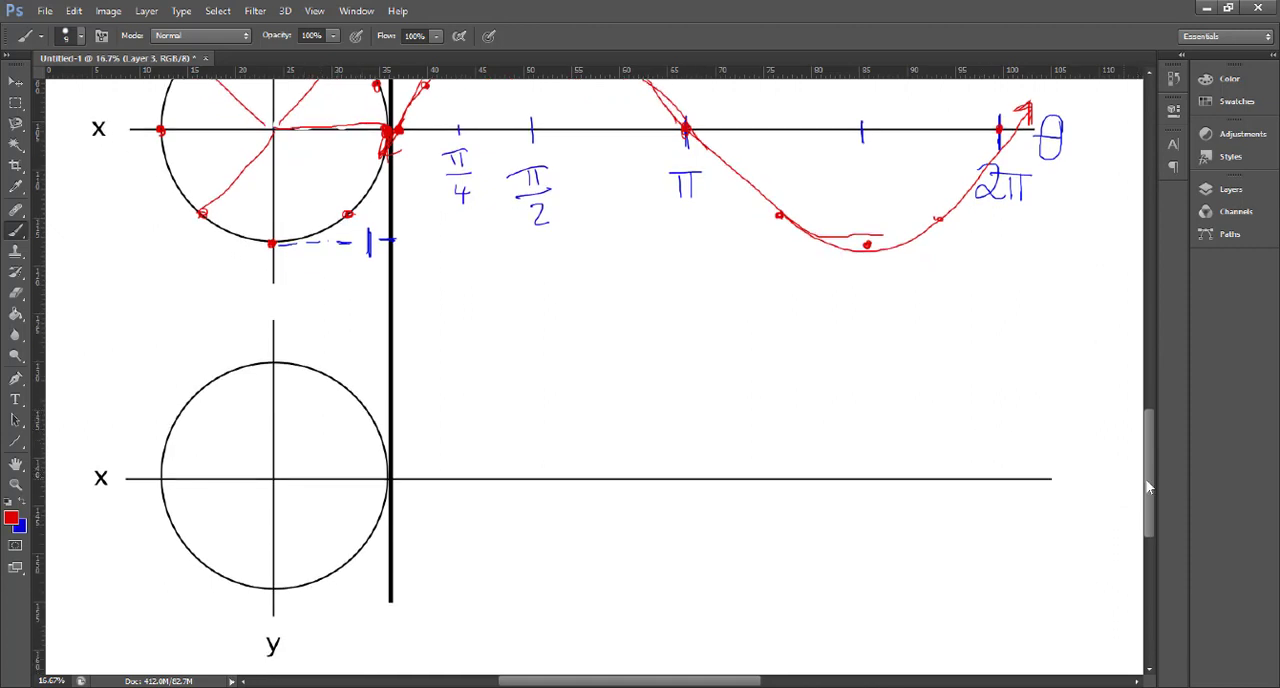
pyautogui.moveTo(1147, 483); pyautogui.dragTo(1145, 410)
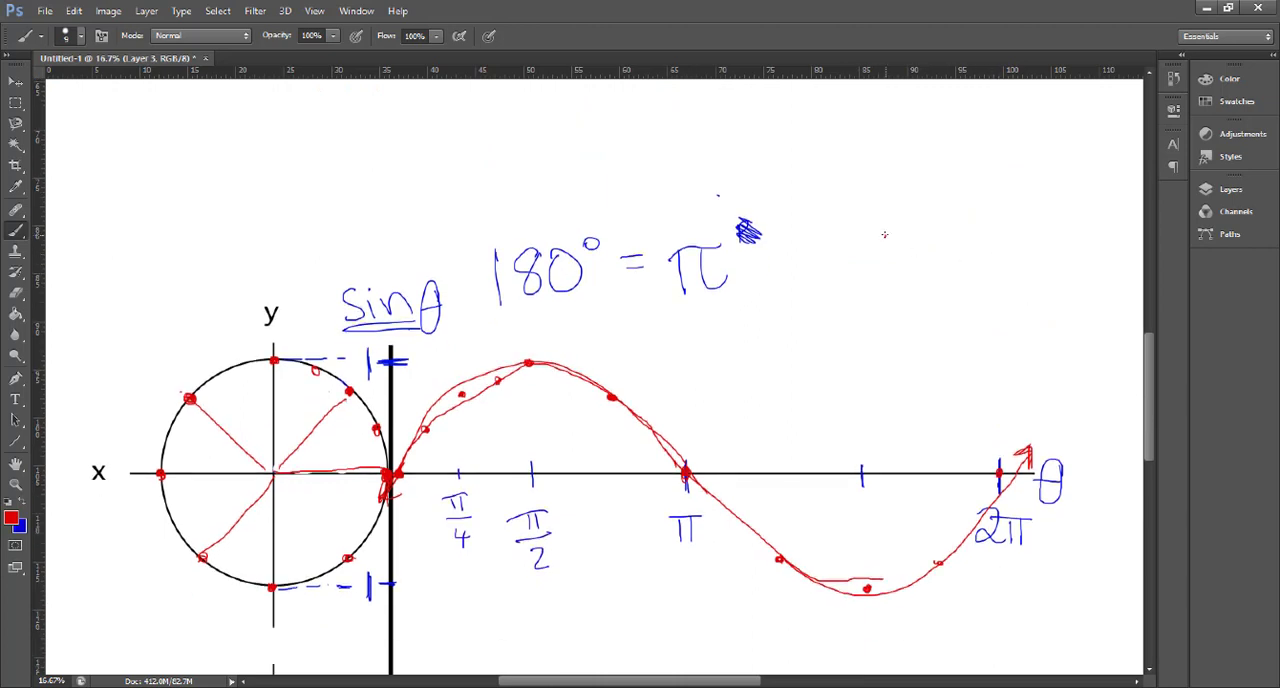
# - Write "cos = A/H = A" in red beside the 180° = π note
pyautogui.moveTo(884, 238); pyautogui.dragTo(882, 266)
pyautogui.moveTo(900, 240)
pyautogui.mouseDown()
pyautogui.moveTo(890, 262)
pyautogui.moveTo(902, 240)
pyautogui.moveTo(913, 265)
pyautogui.moveTo(954, 238)
pyautogui.moveTo(958, 248)
pyautogui.mouseUp()
pyautogui.moveTo(976, 236)
pyautogui.mouseDown()
pyautogui.moveTo(980, 214)
pyautogui.moveTo(996, 234)
pyautogui.moveTo(996, 218)
pyautogui.mouseUp()
pyautogui.moveTo(966, 258)
pyautogui.mouseDown()
pyautogui.moveTo(1006, 250)
pyautogui.moveTo(982, 298)
pyautogui.mouseUp()
pyautogui.moveTo(983, 284); pyautogui.dragTo(998, 280)
pyautogui.moveTo(998, 268); pyautogui.dragTo(1000, 298)
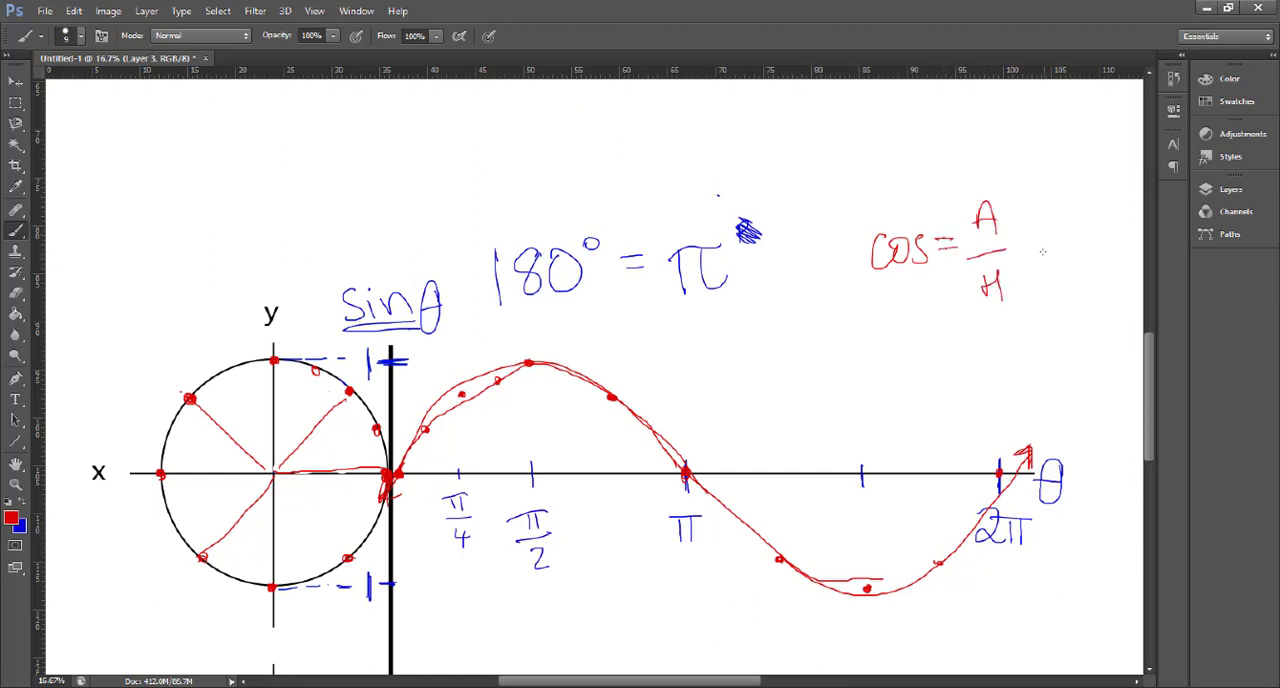
pyautogui.moveTo(1033, 242)
pyautogui.mouseDown()
pyautogui.moveTo(1090, 260)
pyautogui.moveTo(1090, 246)
pyautogui.mouseUp()
# - Draw a red right triangle with its angle in the lower circle, and mark 1, -1, π and 2π on the axes
pyautogui.scroll(-5, 516, 414)
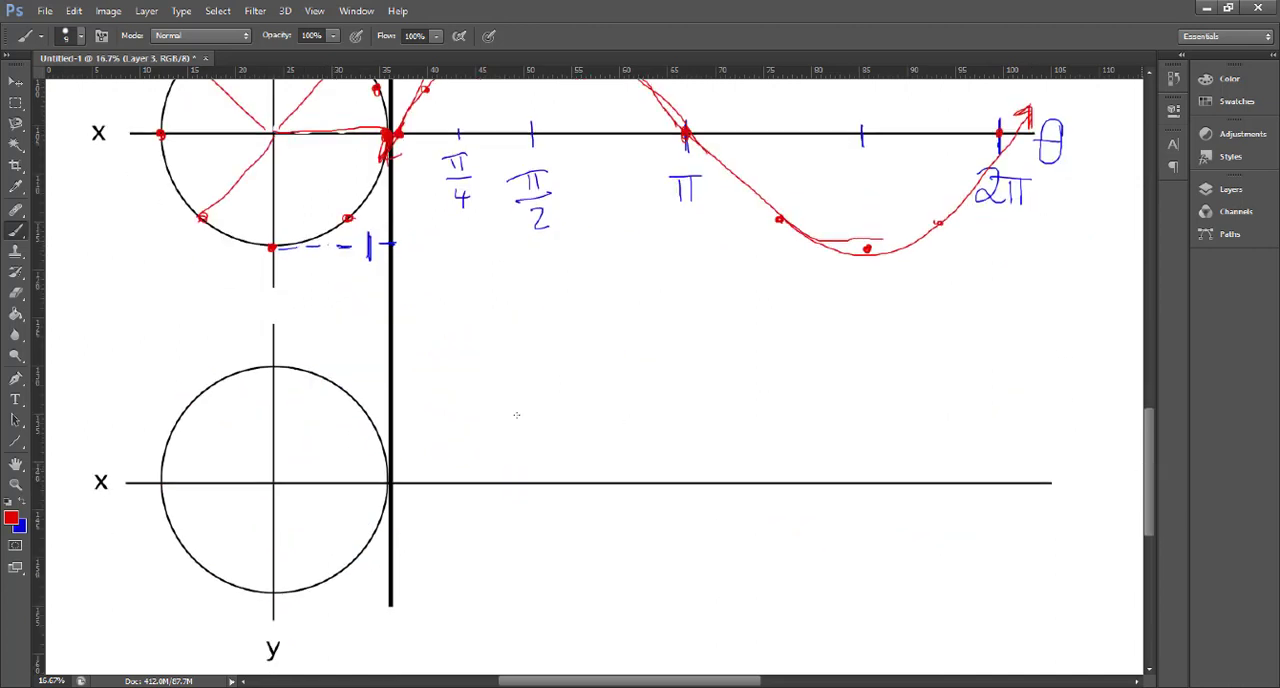
pyautogui.moveTo(275, 478)
pyautogui.mouseDown()
pyautogui.moveTo(348, 398)
pyautogui.moveTo(348, 480)
pyautogui.moveTo(289, 473)
pyautogui.moveTo(336, 486)
pyautogui.moveTo(284, 490)
pyautogui.mouseUp()
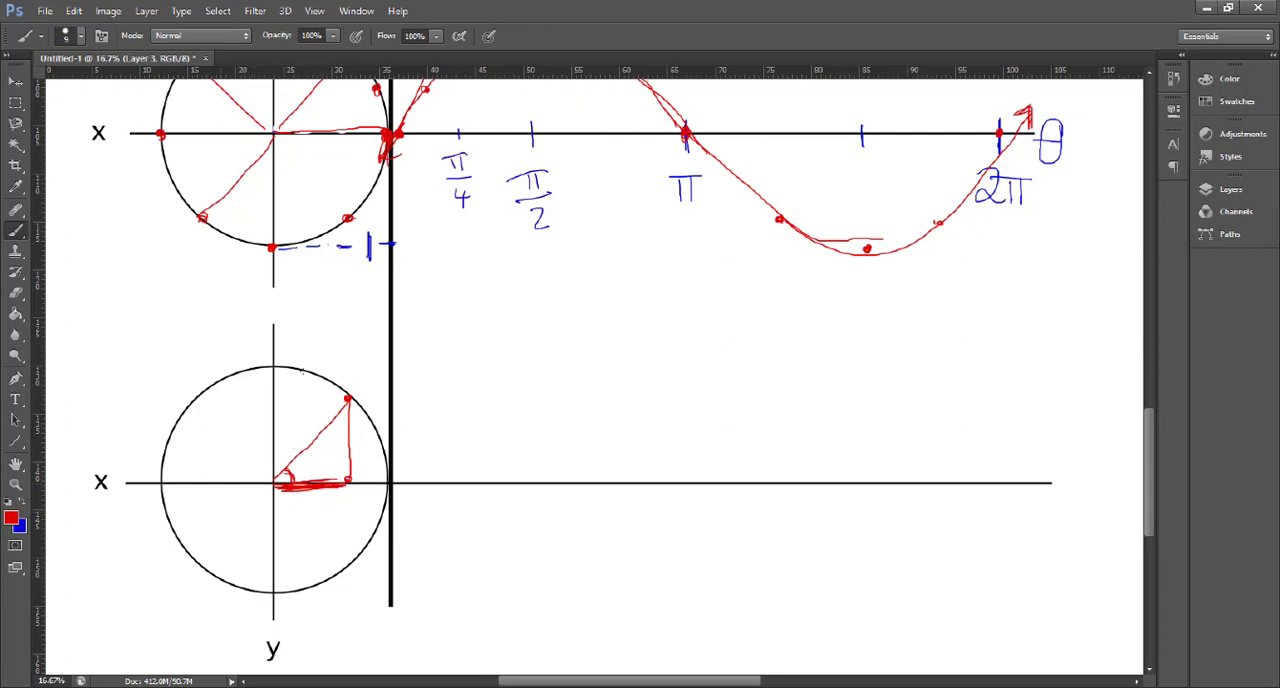
pyautogui.moveTo(378, 355)
pyautogui.mouseDown()
pyautogui.moveTo(400, 356)
pyautogui.moveTo(357, 364)
pyautogui.mouseUp()
pyautogui.moveTo(377, 589)
pyautogui.mouseDown()
pyautogui.moveTo(400, 588)
pyautogui.moveTo(353, 591)
pyautogui.mouseUp()
pyautogui.moveTo(363, 581); pyautogui.dragTo(364, 603)
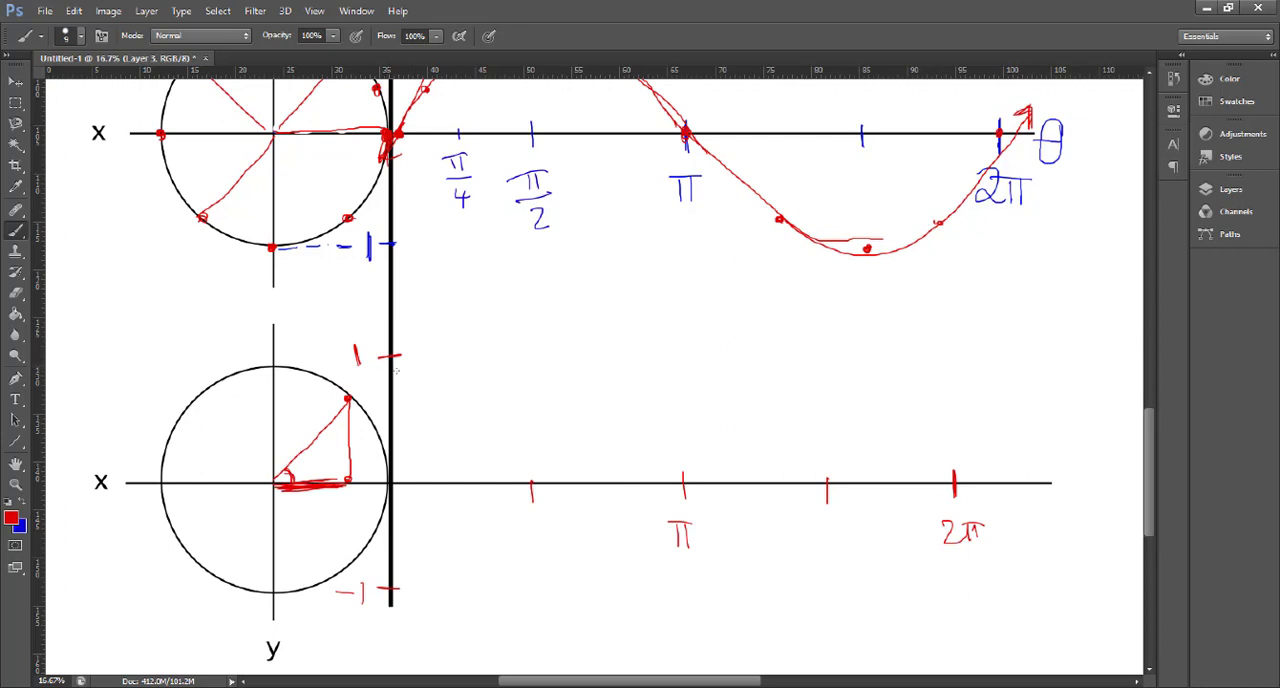
# - Draw the red cosine curve from 1 through one full cycle, and dot its first zero crossing and the circle's matching points
pyautogui.moveTo(393, 358)
pyautogui.mouseDown()
pyautogui.moveTo(478, 404)
pyautogui.moveTo(606, 602)
pyautogui.moveTo(664, 620)
pyautogui.moveTo(790, 582)
pyautogui.moveTo(888, 415)
pyautogui.moveTo(976, 354)
pyautogui.mouseUp()
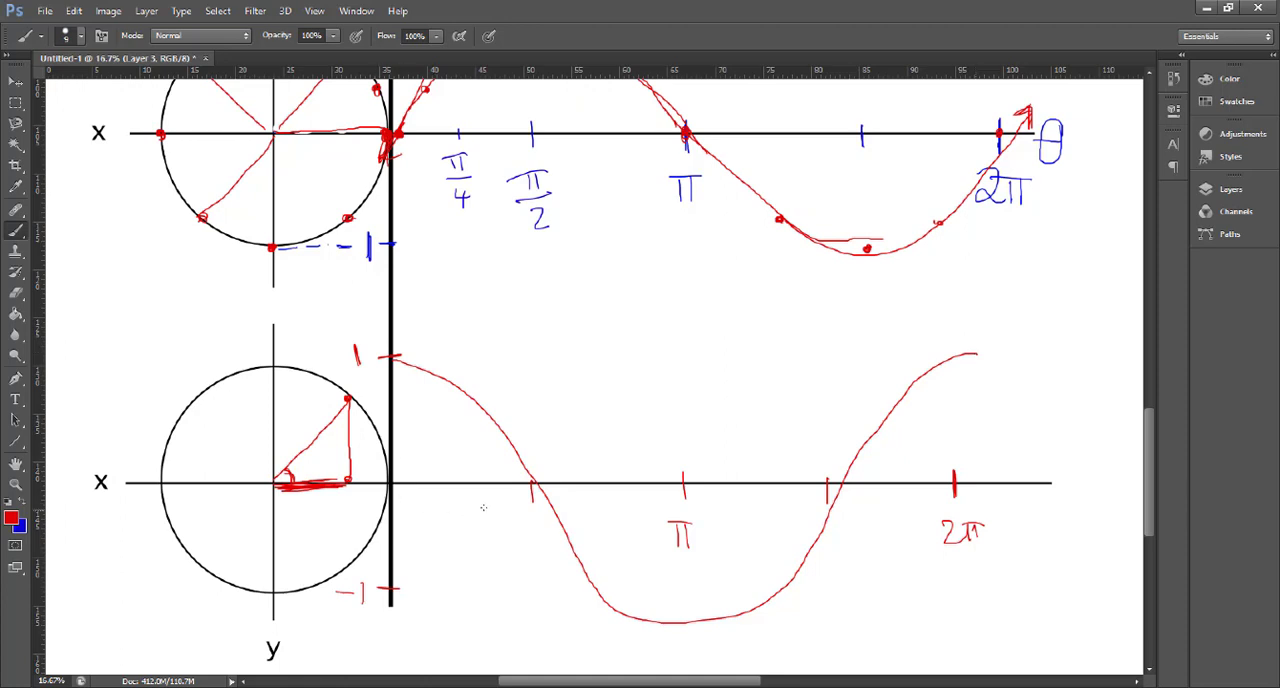
pyautogui.moveTo(533, 479); pyautogui.dragTo(535, 489)
pyautogui.moveTo(276, 363); pyautogui.dragTo(281, 370)
pyautogui.moveTo(275, 369); pyautogui.dragTo(274, 370)
pyautogui.moveTo(262, 487); pyautogui.dragTo(272, 485)
pyautogui.moveTo(384, 482); pyautogui.dragTo(385, 482)
pyautogui.moveTo(280, 487)
pyautogui.mouseDown()
pyautogui.moveTo(379, 489)
pyautogui.moveTo(315, 490)
pyautogui.moveTo(347, 491)
pyautogui.mouseUp()
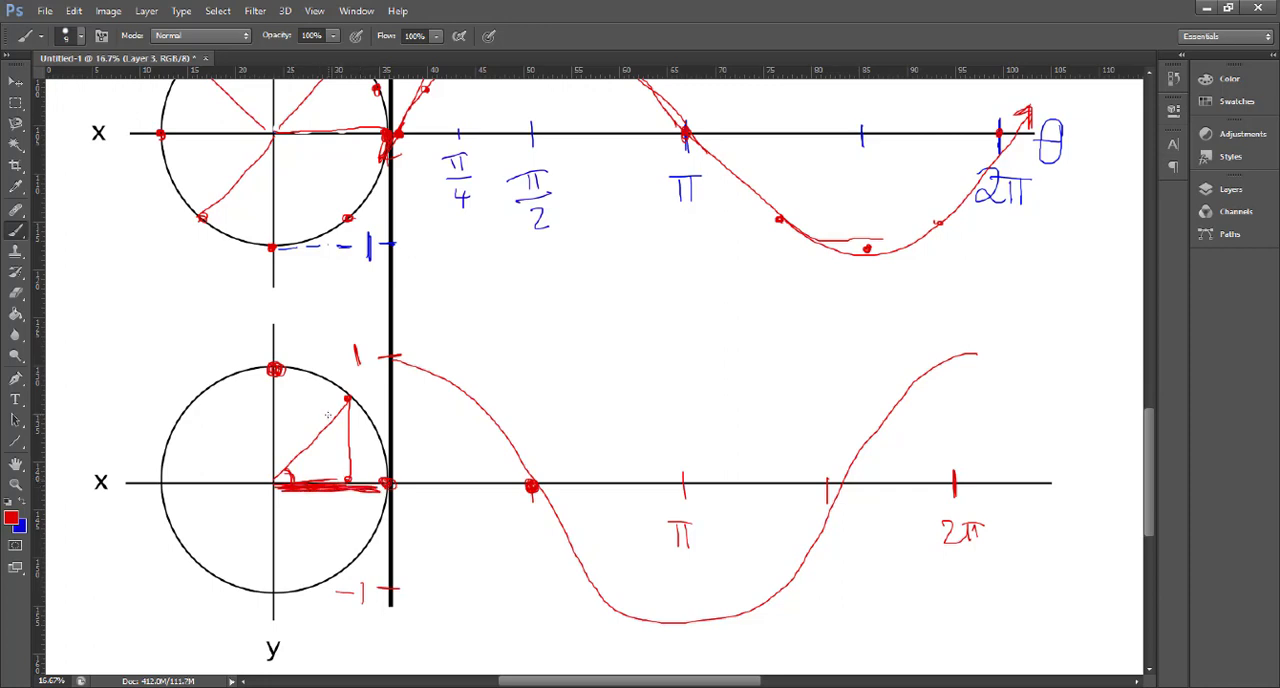
# - Draw a blue double-headed horizontal arrow above the cosine curve, marked with a minus on one end and a plus on the other
pyautogui.scroll(-2, 916, 552)
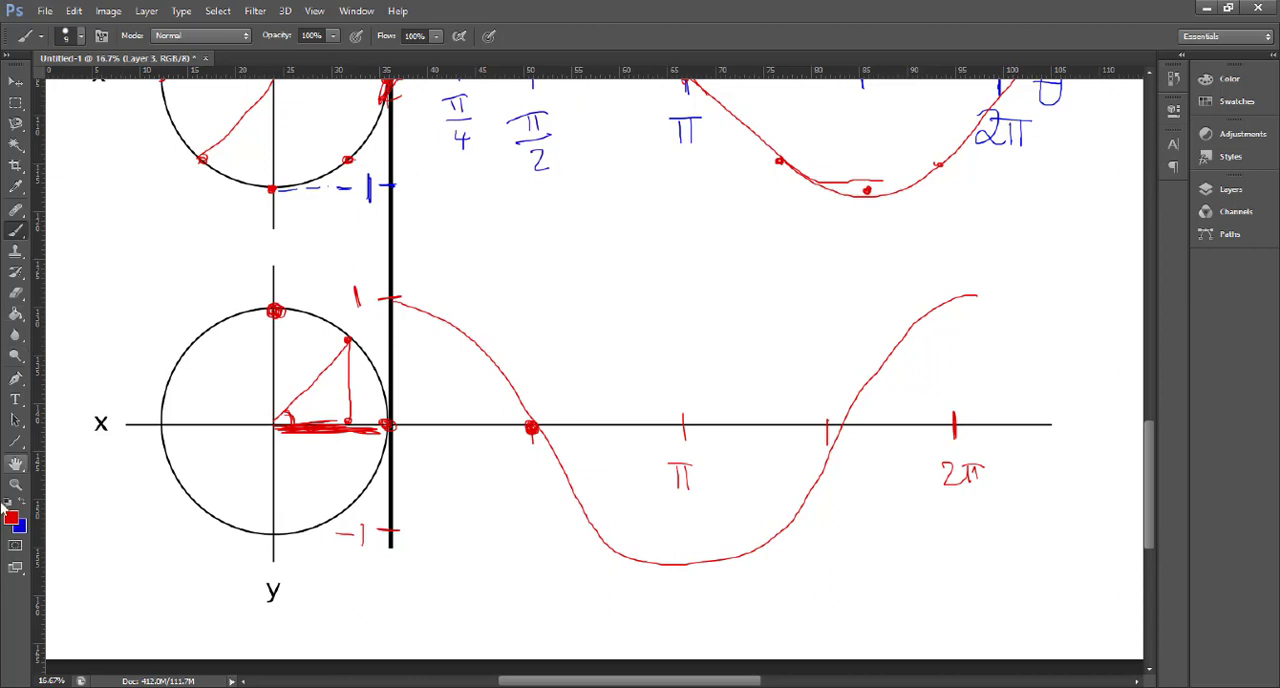
pyautogui.press('x')
pyautogui.moveTo(614, 292)
pyautogui.mouseDown()
pyautogui.moveTo(792, 295)
pyautogui.moveTo(788, 308)
pyautogui.mouseUp()
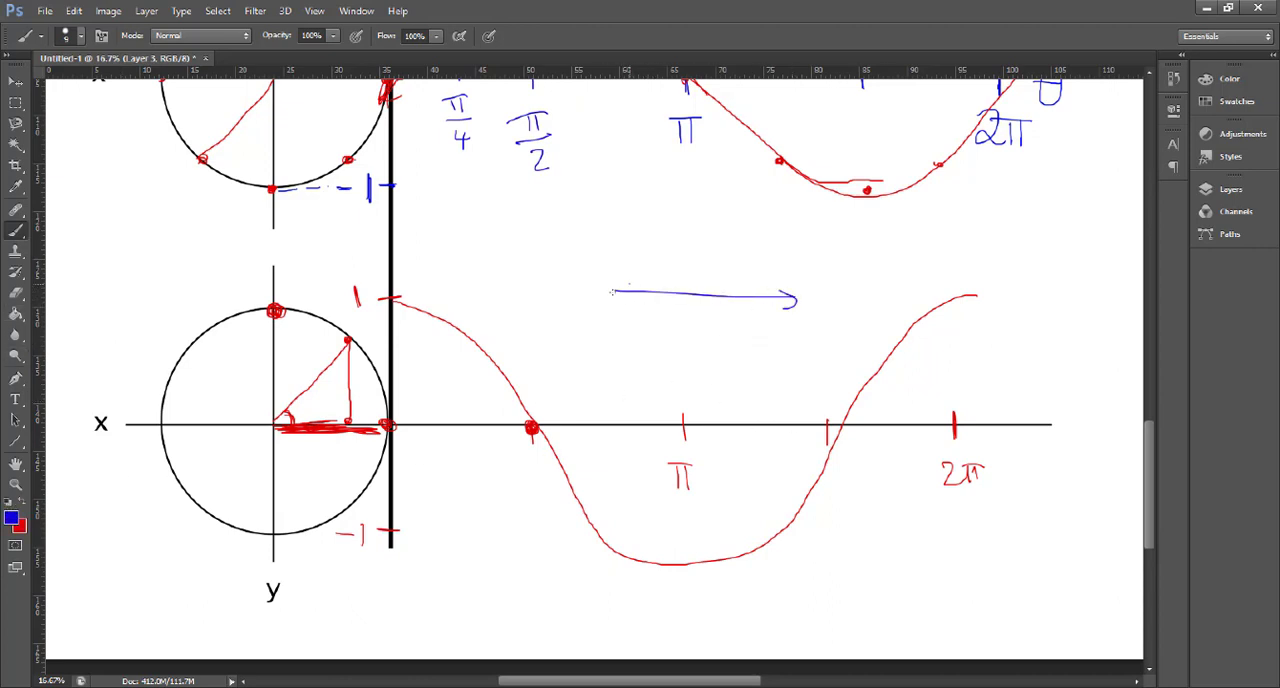
pyautogui.moveTo(628, 283)
pyautogui.mouseDown()
pyautogui.moveTo(626, 306)
pyautogui.moveTo(606, 294)
pyautogui.moveTo(794, 294)
pyautogui.moveTo(788, 307)
pyautogui.mouseUp()
pyautogui.moveTo(620, 284); pyautogui.dragTo(621, 304)
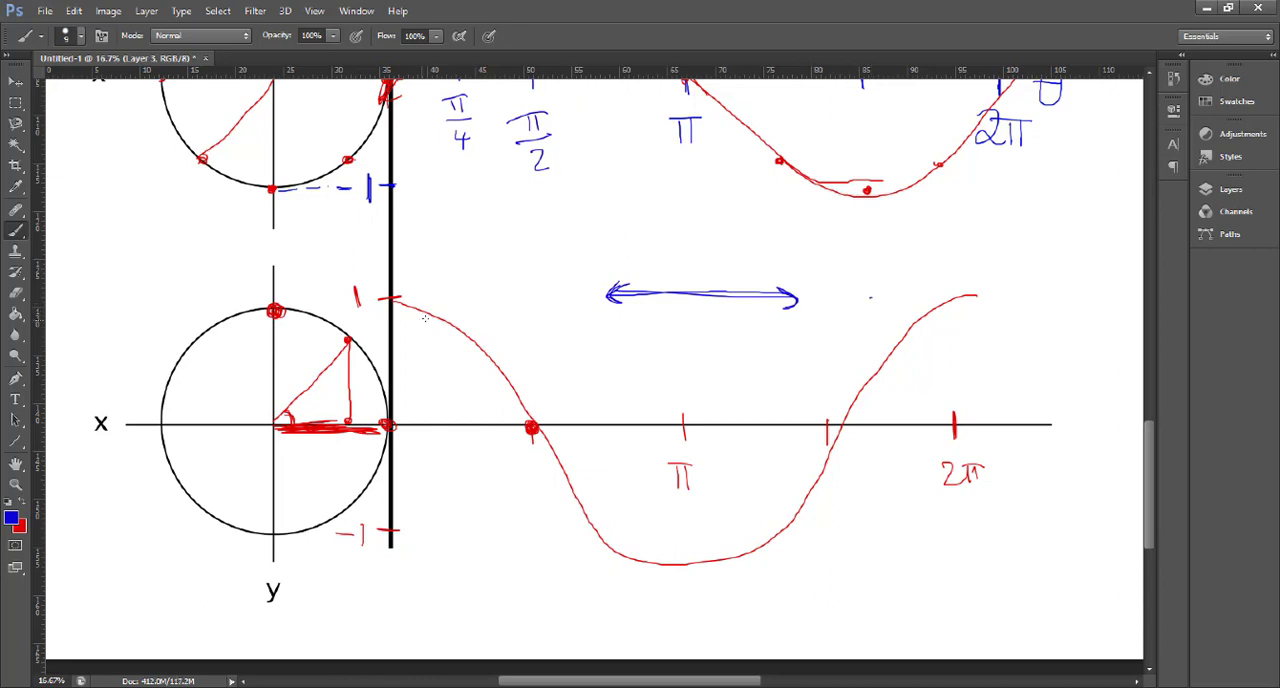
pyautogui.moveTo(530, 296); pyautogui.dragTo(566, 296)
pyautogui.moveTo(872, 283); pyautogui.dragTo(872, 320)
pyautogui.moveTo(853, 297); pyautogui.dragTo(889, 296)
# - Write "X = cos(θ)" in blue beneath the double-headed arrow and label the end of the cosine axis θ
pyautogui.moveTo(563, 342); pyautogui.dragTo(594, 380)
pyautogui.moveTo(593, 341); pyautogui.dragTo(565, 380)
pyautogui.moveTo(598, 352); pyautogui.dragTo(624, 352)
pyautogui.moveTo(598, 366)
pyautogui.mouseDown()
pyautogui.moveTo(661, 358)
pyautogui.moveTo(676, 376)
pyautogui.mouseUp()
pyautogui.moveTo(682, 375)
pyautogui.mouseDown()
pyautogui.moveTo(690, 350)
pyautogui.moveTo(686, 376)
pyautogui.mouseUp()
pyautogui.moveTo(718, 350); pyautogui.dragTo(708, 377)
pyautogui.moveTo(751, 342)
pyautogui.mouseDown()
pyautogui.moveTo(749, 389)
pyautogui.moveTo(758, 346)
pyautogui.moveTo(762, 364)
pyautogui.mouseUp()
pyautogui.moveTo(768, 342); pyautogui.dragTo(770, 386)
pyautogui.moveTo(1066, 430)
pyautogui.mouseDown()
pyautogui.moveTo(1058, 446)
pyautogui.moveTo(1066, 430)
pyautogui.moveTo(1073, 447)
pyautogui.mouseUp()
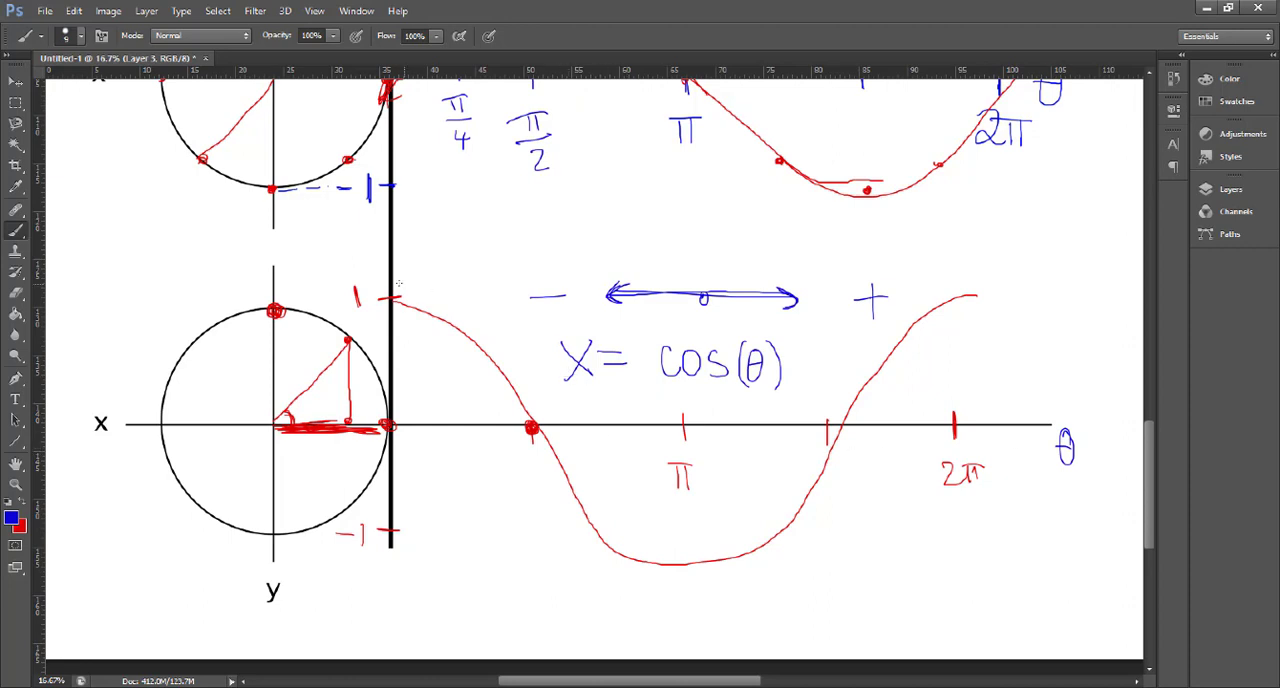
# - Dot the cosine curve's quarter-cycle points in blue and sketch the matching back-and-forth horizontal movements above the double-headed arrow
pyautogui.click(394, 302)
pyautogui.moveTo(797, 248); pyautogui.dragTo(797, 252)
pyautogui.moveTo(797, 252); pyautogui.dragTo(718, 250)
pyautogui.click(532, 429)
pyautogui.click(681, 567)
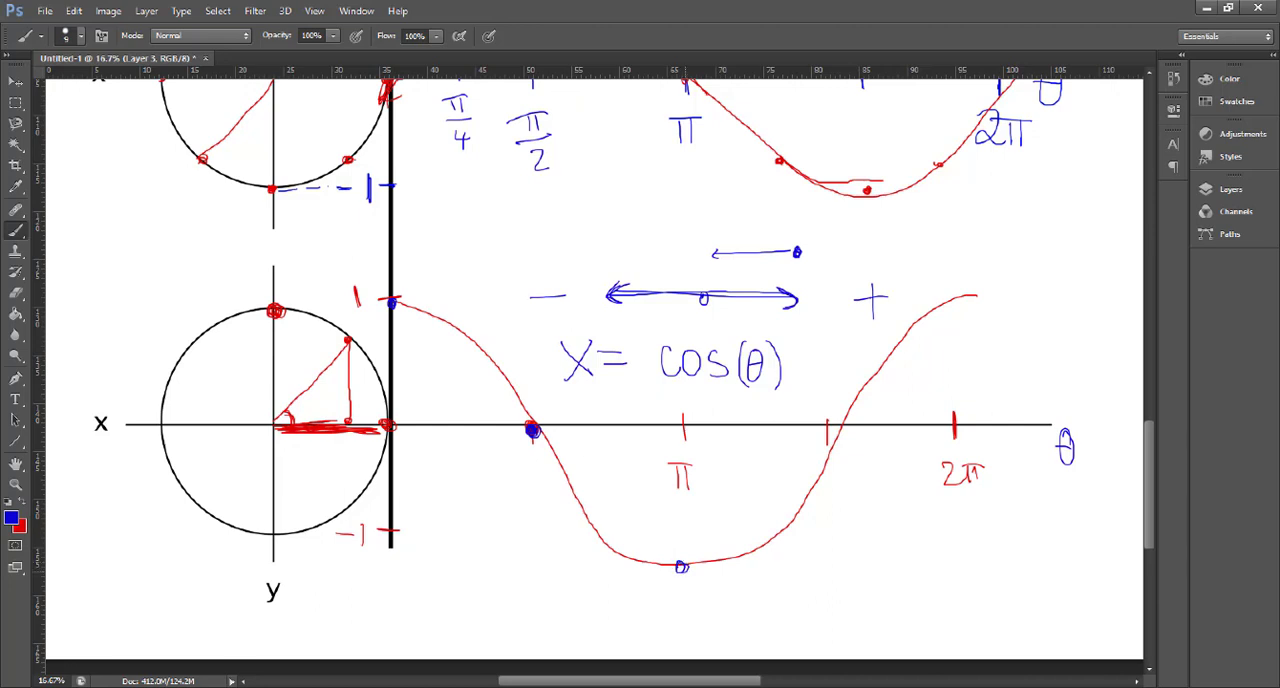
pyautogui.moveTo(705, 256)
pyautogui.mouseDown()
pyautogui.moveTo(610, 253)
pyautogui.moveTo(621, 258)
pyautogui.mouseUp()
pyautogui.moveTo(828, 426); pyautogui.dragTo(828, 429)
pyautogui.moveTo(626, 257)
pyautogui.mouseDown()
pyautogui.moveTo(703, 253)
pyautogui.moveTo(695, 264)
pyautogui.moveTo(703, 252)
pyautogui.moveTo(693, 265)
pyautogui.mouseUp()
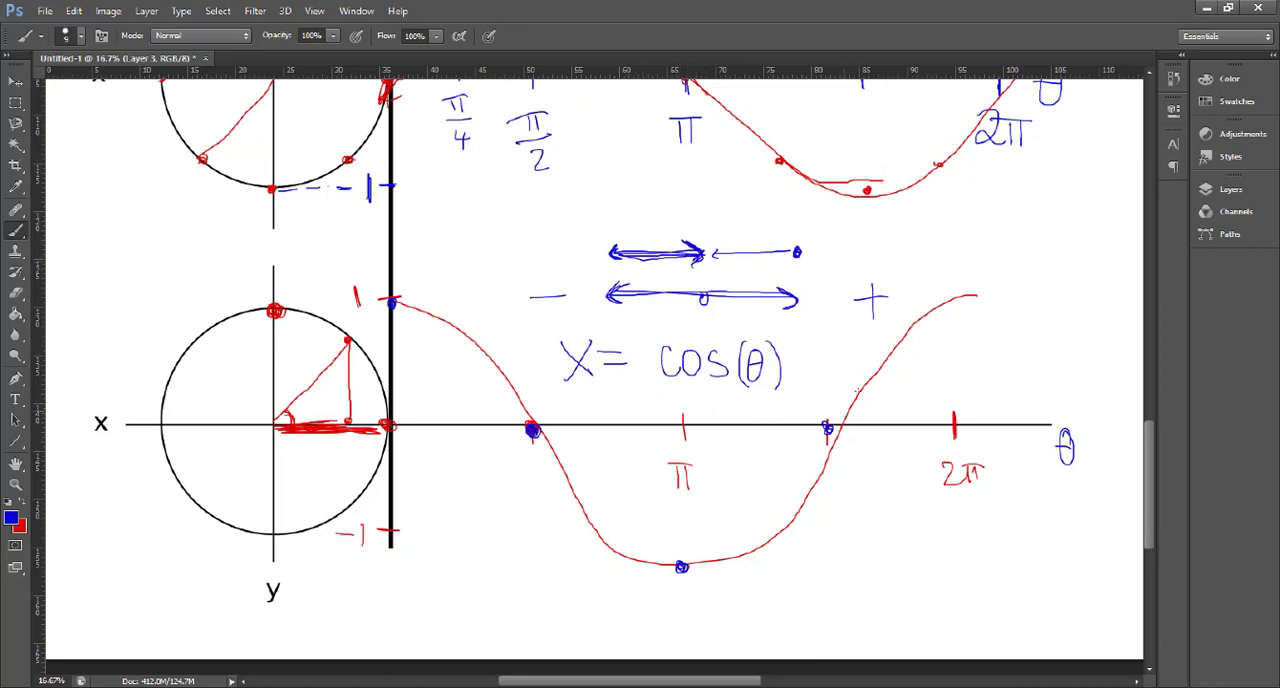
pyautogui.moveTo(956, 288); pyautogui.dragTo(964, 296)
pyautogui.moveTo(704, 257); pyautogui.dragTo(786, 254)
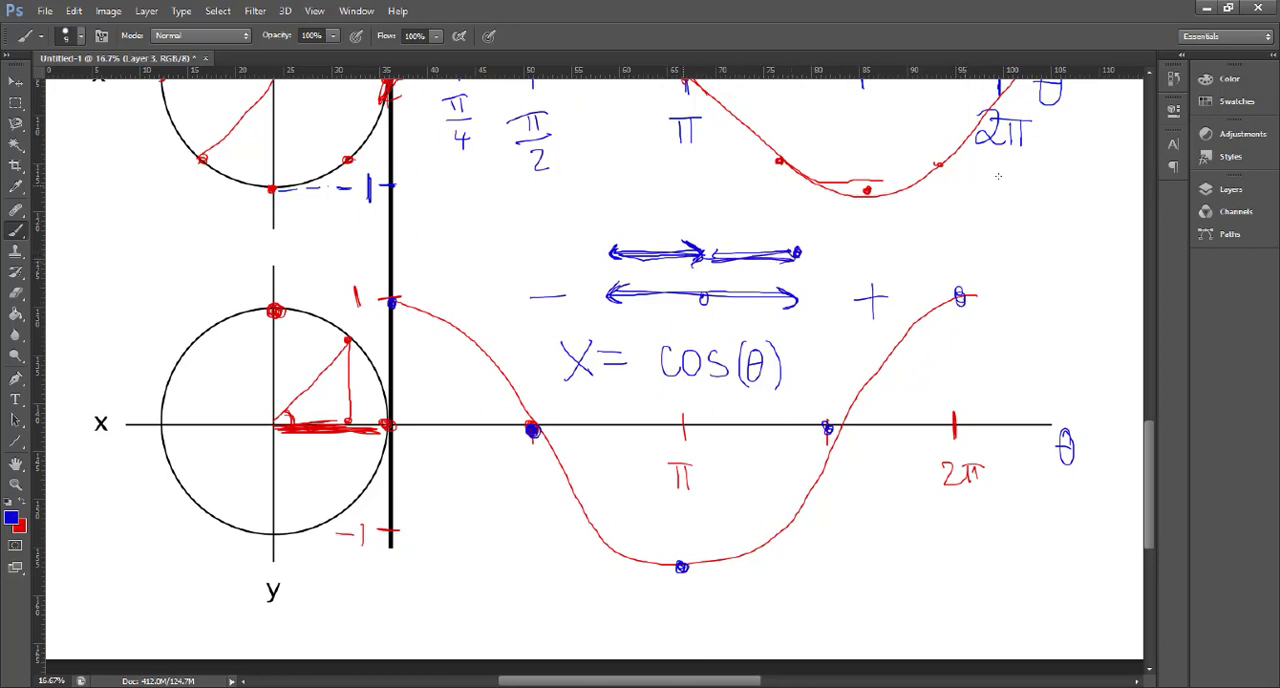
# - Label the upper circle Y and the lower circle X in blue, and write "Y=" before sinθ
pyautogui.moveTo(1026, 262)
pyautogui.mouseDown()
pyautogui.moveTo(874, 262)
pyautogui.moveTo(1018, 265)
pyautogui.moveTo(878, 272)
pyautogui.moveTo(1017, 276)
pyautogui.mouseUp()
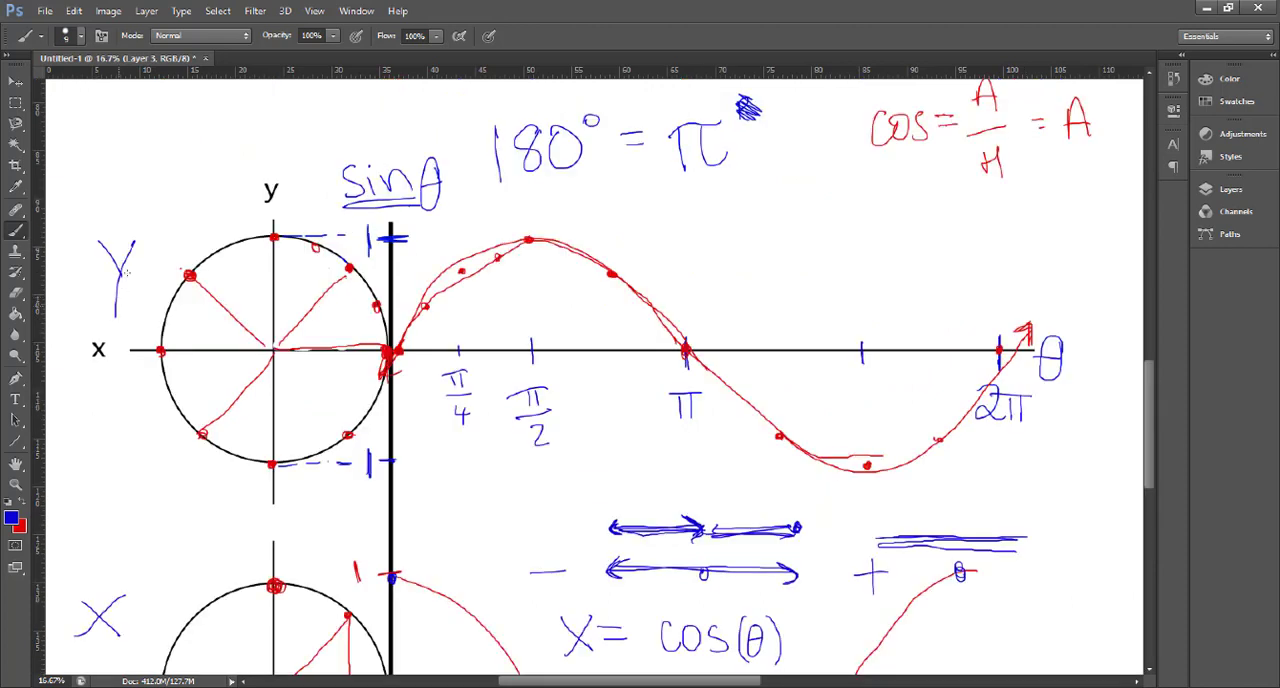
pyautogui.moveTo(132, 246); pyautogui.dragTo(118, 316)
pyautogui.moveTo(124, 272)
pyautogui.mouseDown()
pyautogui.moveTo(104, 246)
pyautogui.moveTo(118, 270)
pyautogui.mouseUp()
pyautogui.moveTo(293, 158); pyautogui.dragTo(306, 172)
pyautogui.moveTo(312, 158)
pyautogui.mouseDown()
pyautogui.moveTo(305, 200)
pyautogui.moveTo(330, 170)
pyautogui.mouseUp()
# - Place blue dots above the sine graph and on the curve's start and peak, and draw a blue screen rectangle beside them
pyautogui.click(730, 238)
pyautogui.moveTo(392, 354); pyautogui.dragTo(396, 355)
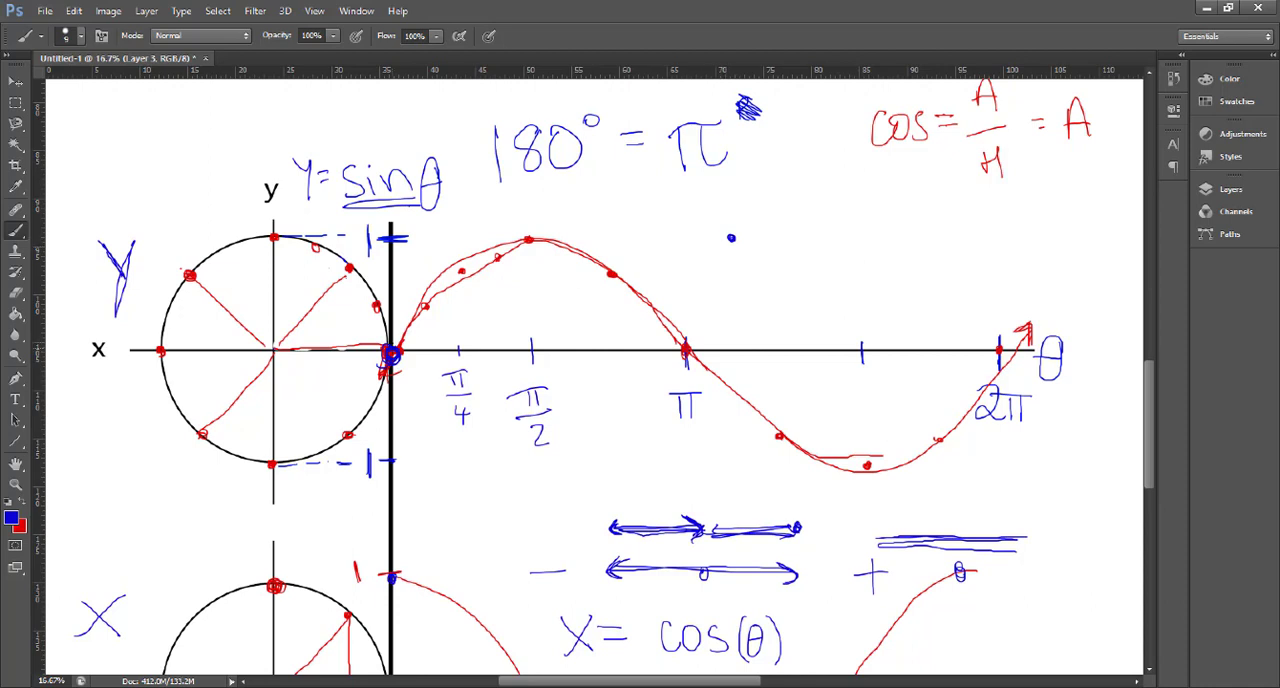
pyautogui.moveTo(522, 236); pyautogui.dragTo(530, 240)
pyautogui.moveTo(1034, 174); pyautogui.dragTo(920, 260)
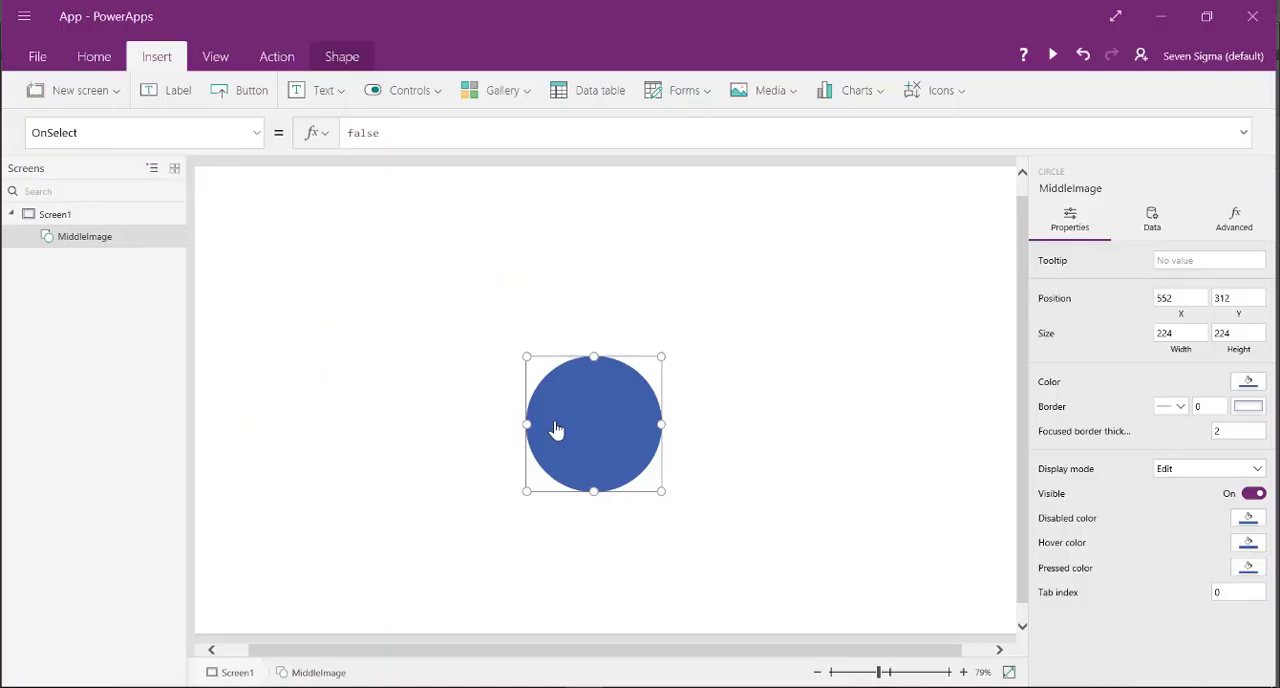
# - Switch to PowerApps and try 0, 100 and 1000 as the Y property of the MiddleImage circle
pyautogui.click(257, 132)
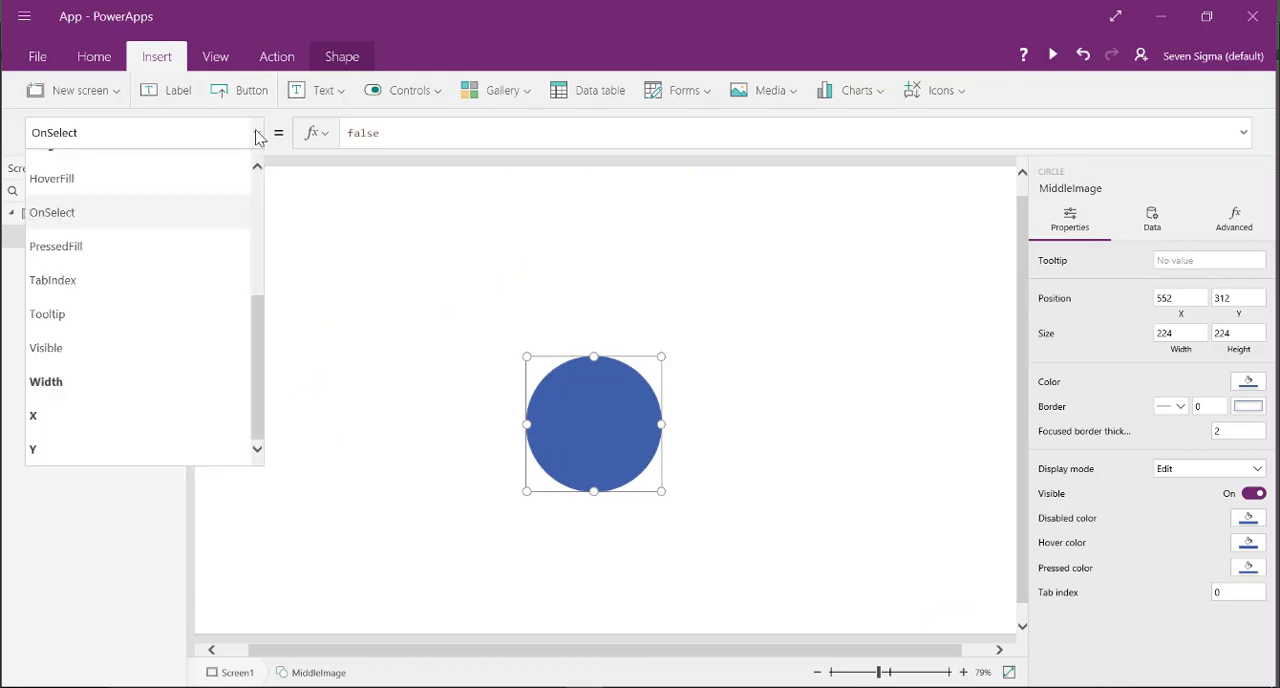
pyautogui.click(113, 449)
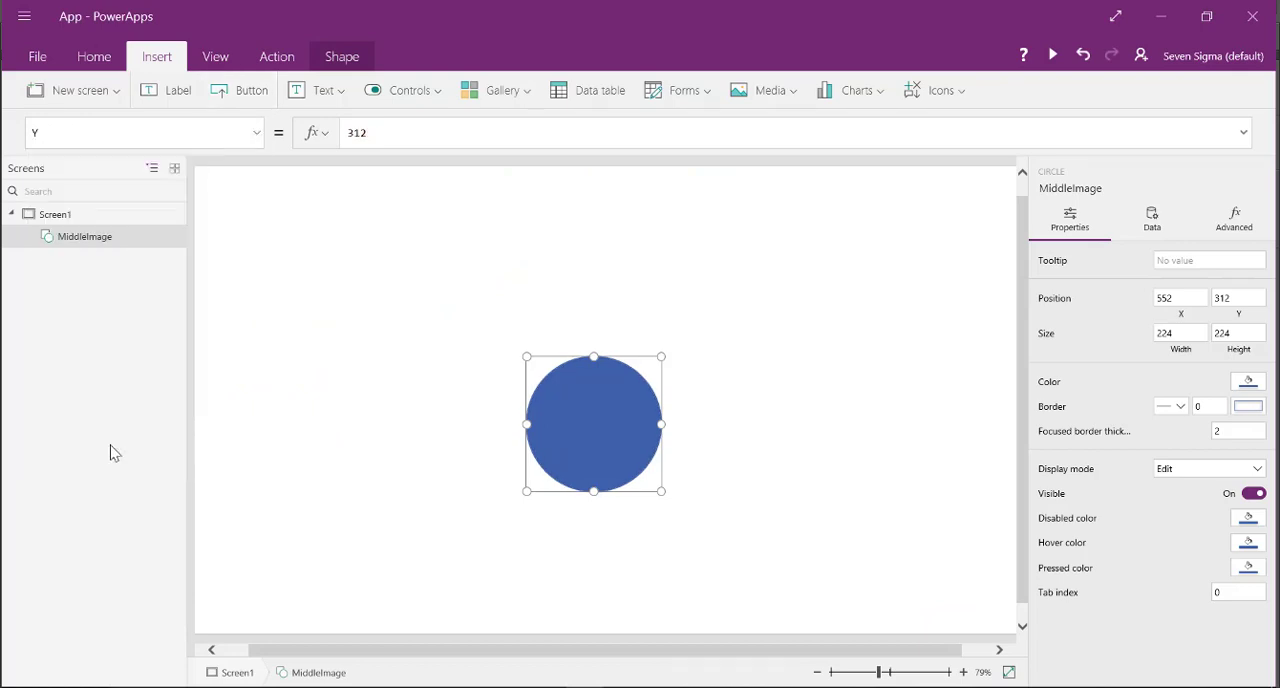
pyautogui.doubleClick(350, 133)
pyautogui.write('0')
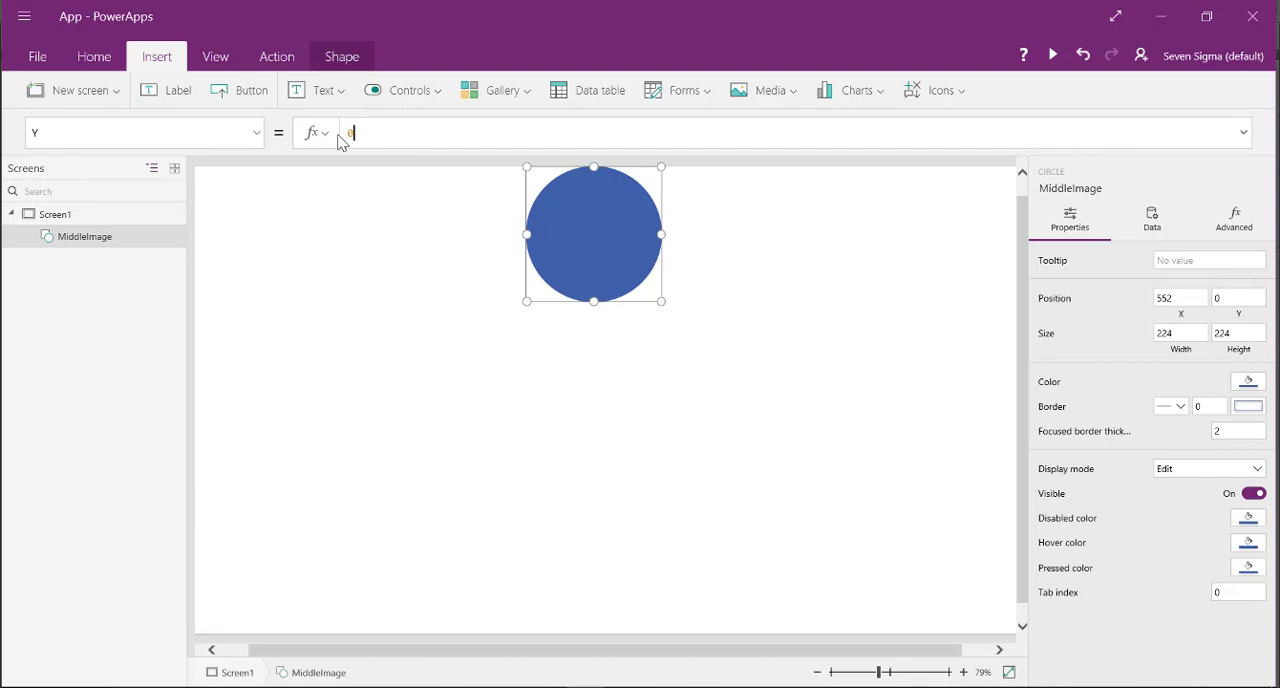
pyautogui.write('10')
pyautogui.press('BackSpace')
pyautogui.press('BackSpace')
pyautogui.press('BackSpace')
pyautogui.write('1000')
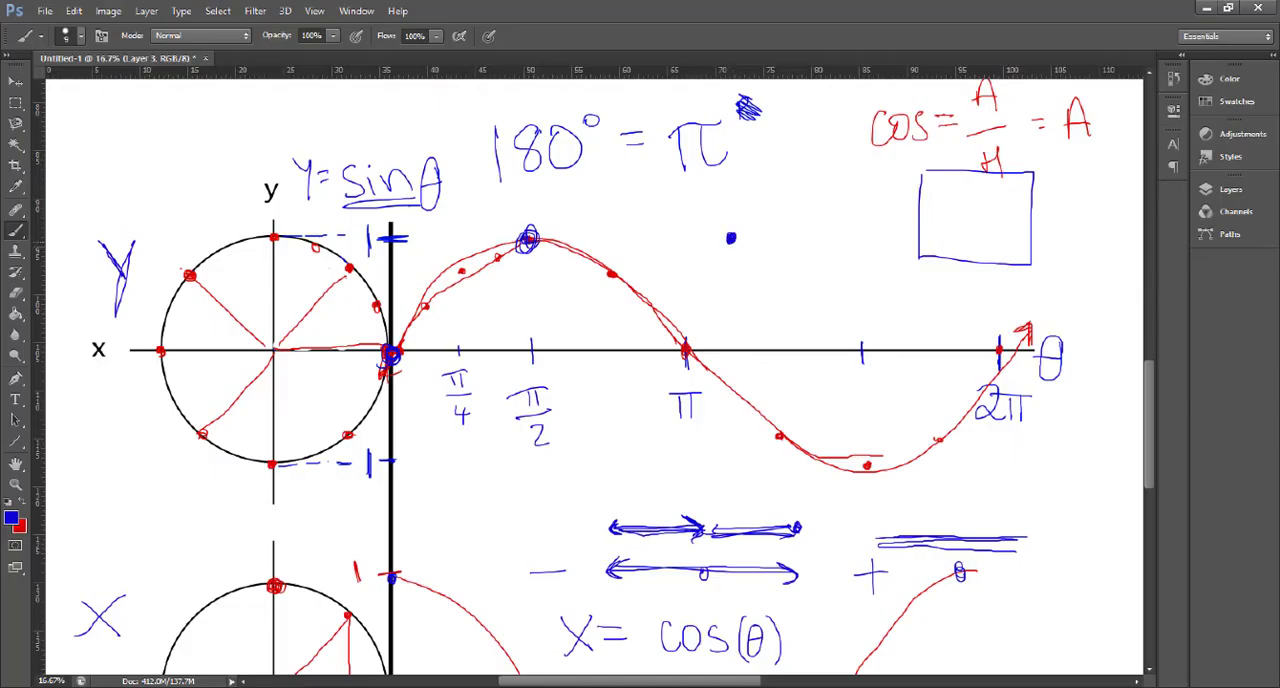
# - Back in Photoshop, draw blue vertical movement arrows from the reference dot and dot the sine curve at π, its trough and 2π
pyautogui.moveTo(731, 265)
pyautogui.mouseDown()
pyautogui.moveTo(731, 324)
pyautogui.moveTo(726, 314)
pyautogui.moveTo(742, 312)
pyautogui.moveTo(736, 240)
pyautogui.mouseUp()
pyautogui.click(682, 347)
pyautogui.moveTo(867, 467); pyautogui.dragTo(866, 470)
pyautogui.moveTo(734, 232)
pyautogui.mouseDown()
pyautogui.moveTo(742, 160)
pyautogui.moveTo(724, 165)
pyautogui.mouseUp()
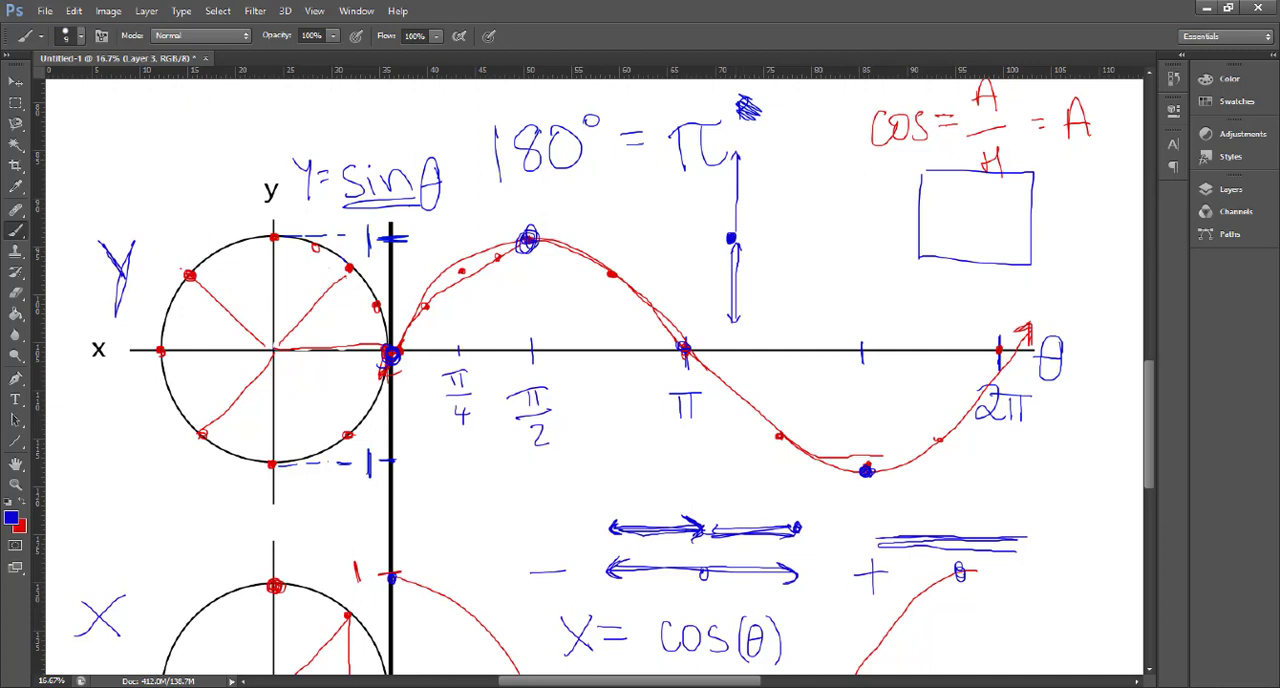
pyautogui.moveTo(1000, 355); pyautogui.dragTo(999, 348)
pyautogui.moveTo(735, 160); pyautogui.dragTo(733, 234)
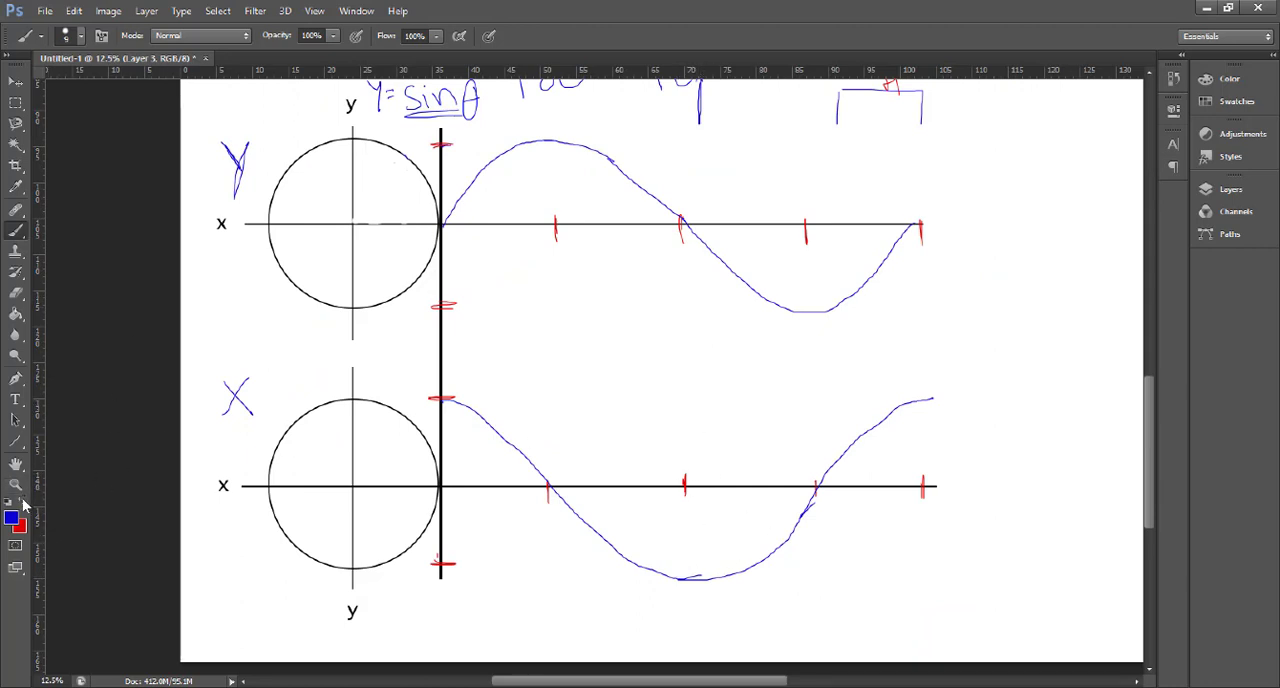
# - Draw a red dashed vertical line through both graphs at the first quarter-cycle mark
pyautogui.press('x')
pyautogui.moveTo(550, 130); pyautogui.dragTo(554, 238)
pyautogui.scroll(2, 552, 462)
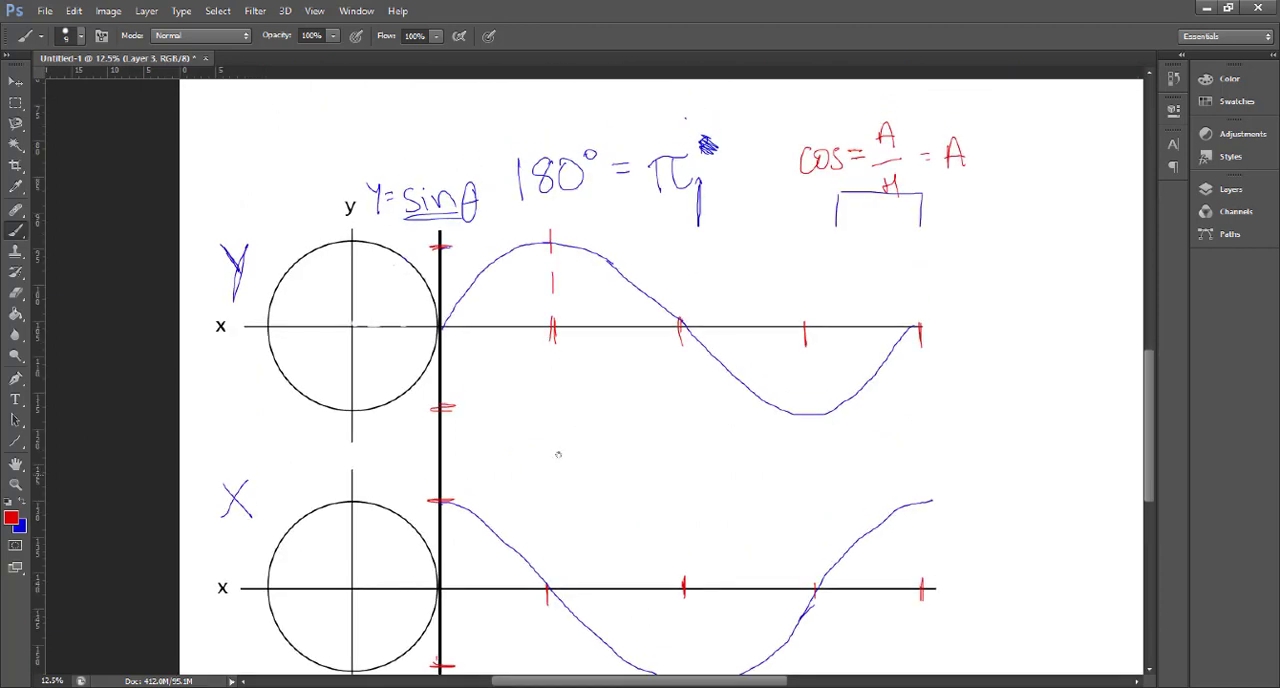
pyautogui.scroll(-1, 560, 435)
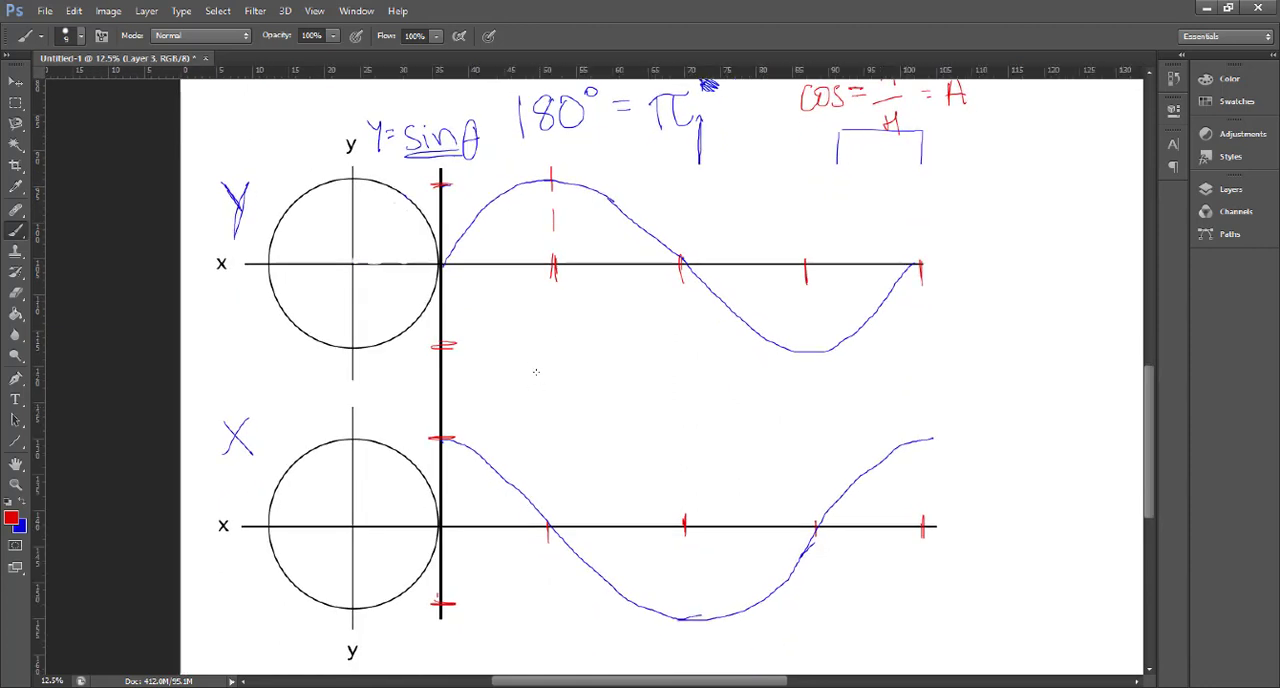
pyautogui.moveTo(553, 295); pyautogui.dragTo(553, 307)
pyautogui.moveTo(554, 315); pyautogui.dragTo(551, 390)
pyautogui.moveTo(550, 402); pyautogui.dragTo(548, 432)
pyautogui.moveTo(547, 452); pyautogui.dragTo(550, 620)
# - Draw red dashed vertical lines through both graphs at the half, three-quarter and full-cycle marks
pyautogui.moveTo(678, 168); pyautogui.dragTo(685, 262)
pyautogui.moveTo(682, 278); pyautogui.dragTo(684, 412)
pyautogui.moveTo(684, 416); pyautogui.dragTo(685, 656)
pyautogui.moveTo(806, 168); pyautogui.dragTo(806, 286)
pyautogui.moveTo(810, 340); pyautogui.dragTo(810, 368)
pyautogui.moveTo(812, 382); pyautogui.dragTo(810, 448)
pyautogui.moveTo(817, 498); pyautogui.dragTo(817, 536)
pyautogui.moveTo(822, 546); pyautogui.dragTo(832, 650)
pyautogui.moveTo(921, 186); pyautogui.dragTo(918, 430)
pyautogui.moveTo(917, 442); pyautogui.dragTo(921, 586)
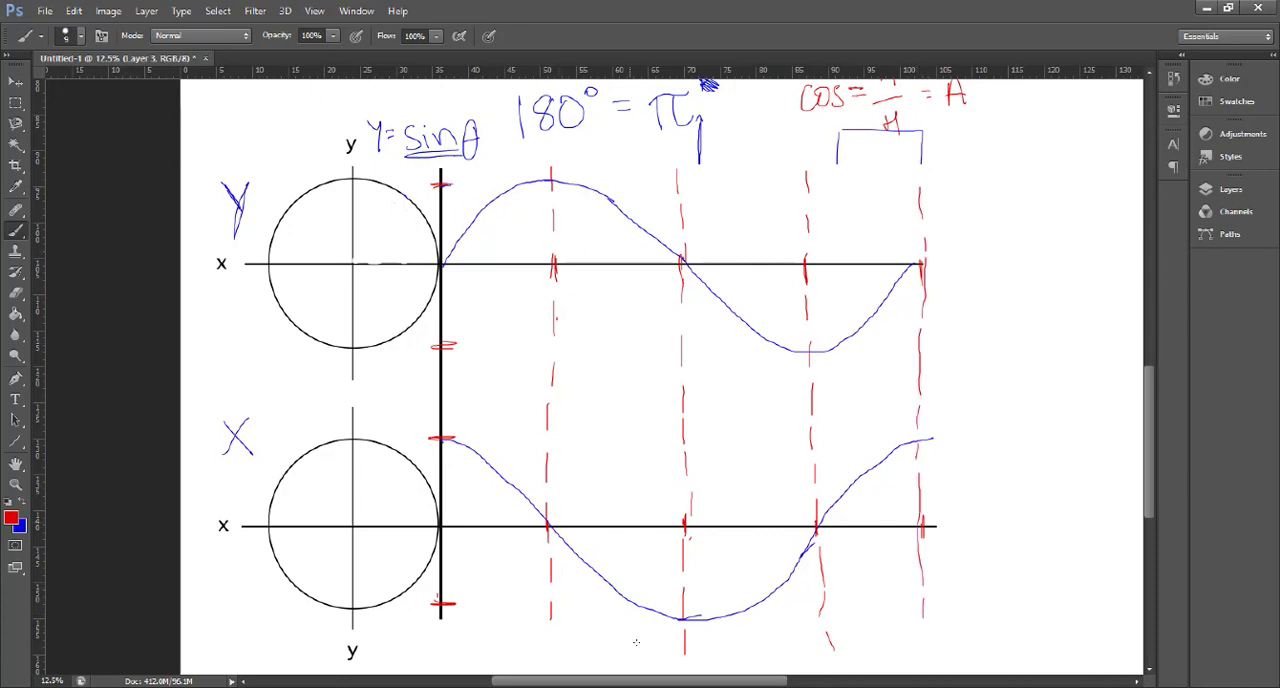
# - Label the sine graph's four quarters "down", "up", "up" and "down" in red, with direction arrows along the last two
pyautogui.moveTo(626, 682); pyautogui.dragTo(660, 684)
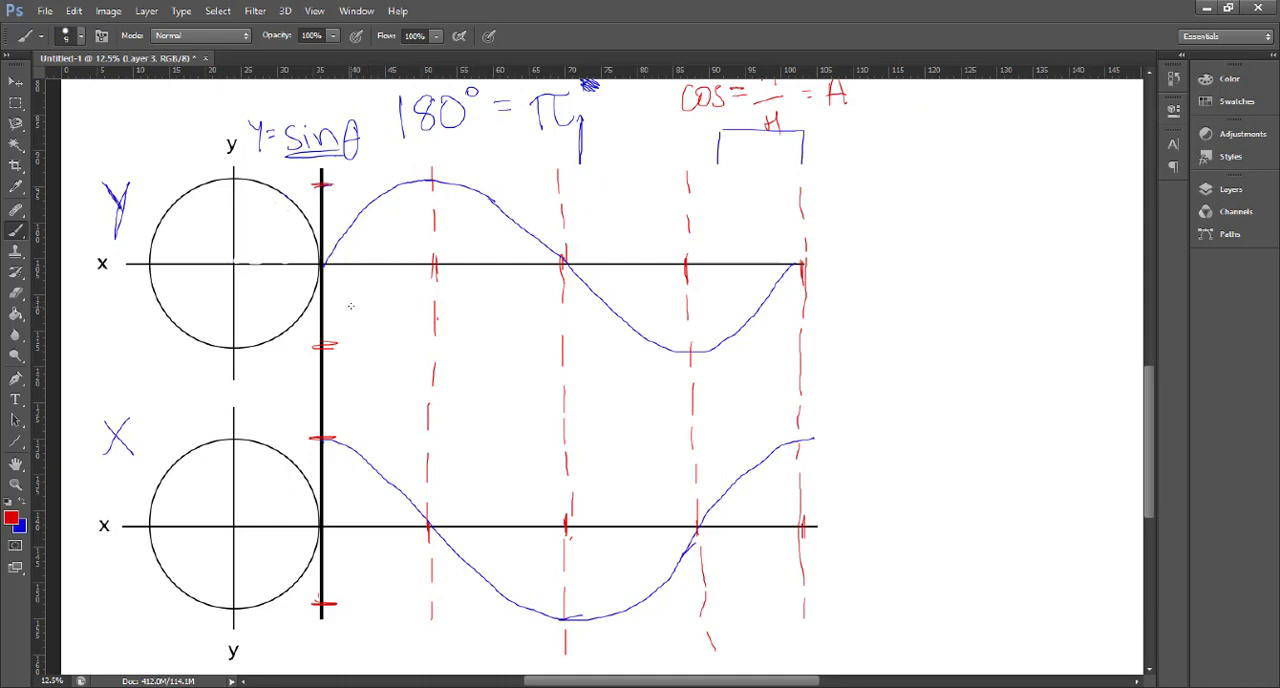
pyautogui.moveTo(358, 306)
pyautogui.mouseDown()
pyautogui.moveTo(363, 290)
pyautogui.moveTo(380, 312)
pyautogui.moveTo(398, 302)
pyautogui.moveTo(414, 318)
pyautogui.mouseUp()
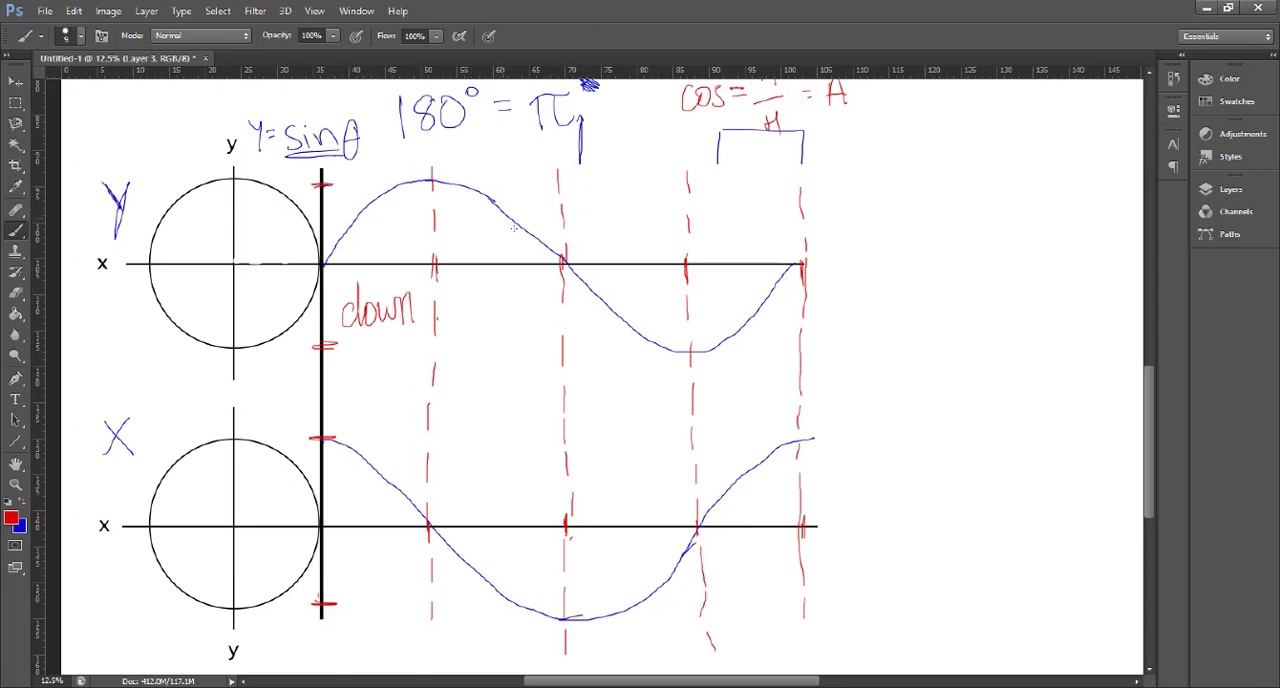
pyautogui.moveTo(467, 296); pyautogui.dragTo(488, 318)
pyautogui.moveTo(496, 298); pyautogui.dragTo(497, 342)
pyautogui.moveTo(497, 296); pyautogui.dragTo(512, 312)
pyautogui.moveTo(589, 281)
pyautogui.mouseDown()
pyautogui.moveTo(632, 323)
pyautogui.moveTo(592, 345)
pyautogui.moveTo(599, 323)
pyautogui.mouseUp()
pyautogui.moveTo(604, 326)
pyautogui.mouseDown()
pyautogui.moveTo(606, 364)
pyautogui.moveTo(618, 336)
pyautogui.mouseUp()
pyautogui.moveTo(718, 341)
pyautogui.mouseDown()
pyautogui.moveTo(766, 281)
pyautogui.moveTo(765, 293)
pyautogui.mouseUp()
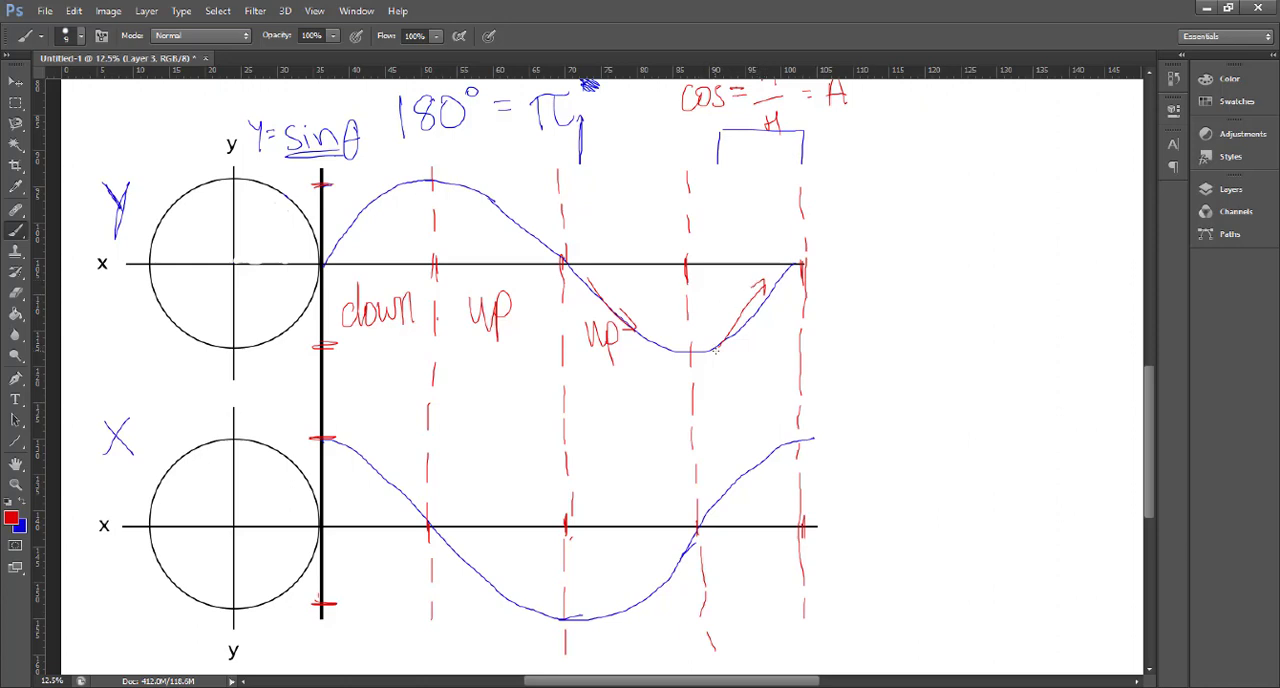
pyautogui.moveTo(744, 341)
pyautogui.mouseDown()
pyautogui.moveTo(736, 352)
pyautogui.moveTo(750, 356)
pyautogui.moveTo(762, 343)
pyautogui.moveTo(800, 350)
pyautogui.mouseUp()
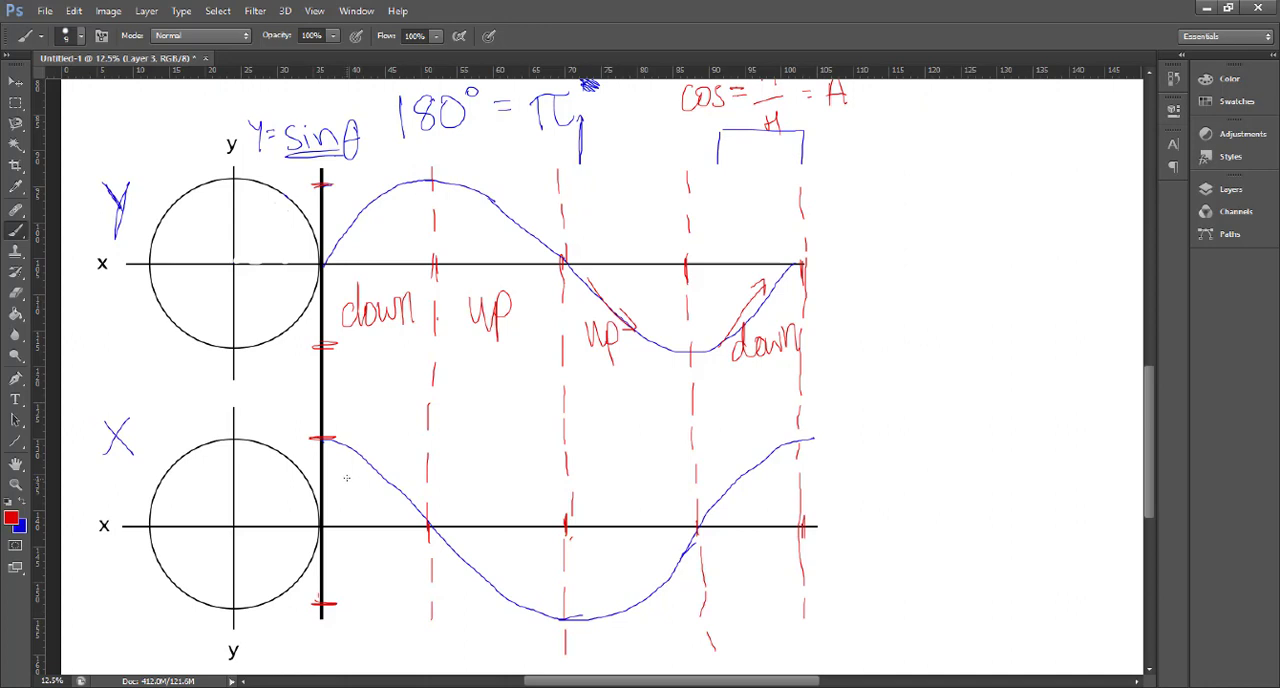
# - Label the cosine graph's four quarters "left", "left", "right" and "right" in red, with direction arrows along the middle two
pyautogui.moveTo(349, 540)
pyautogui.mouseDown()
pyautogui.moveTo(354, 578)
pyautogui.moveTo(390, 582)
pyautogui.moveTo(397, 565)
pyautogui.mouseUp()
pyautogui.moveTo(430, 531)
pyautogui.mouseDown()
pyautogui.moveTo(510, 600)
pyautogui.moveTo(503, 592)
pyautogui.mouseUp()
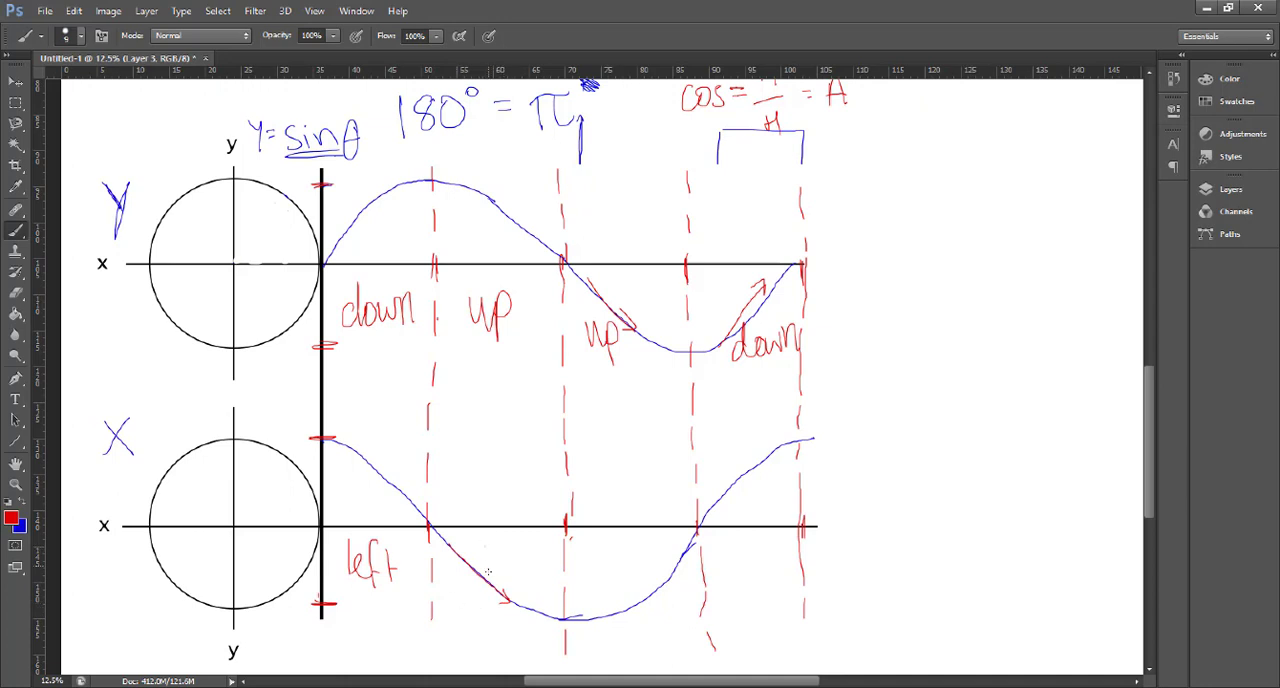
pyautogui.moveTo(487, 547); pyautogui.dragTo(490, 575)
pyautogui.moveTo(494, 566)
pyautogui.mouseDown()
pyautogui.moveTo(506, 556)
pyautogui.moveTo(515, 588)
pyautogui.moveTo(537, 581)
pyautogui.mouseUp()
pyautogui.moveTo(529, 566); pyautogui.dragTo(545, 564)
pyautogui.moveTo(594, 628)
pyautogui.mouseDown()
pyautogui.moveTo(671, 568)
pyautogui.moveTo(666, 589)
pyautogui.mouseUp()
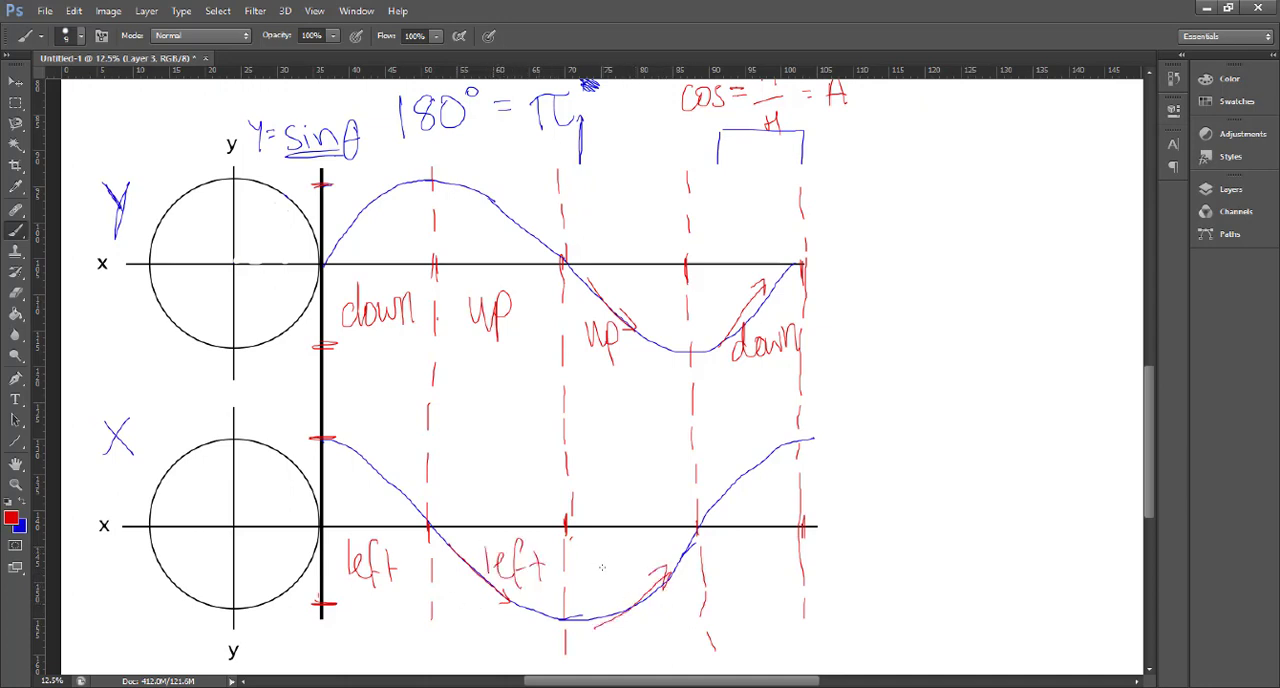
pyautogui.moveTo(591, 548)
pyautogui.mouseDown()
pyautogui.moveTo(592, 588)
pyautogui.moveTo(608, 552)
pyautogui.moveTo(605, 586)
pyautogui.mouseUp()
pyautogui.moveTo(622, 568); pyautogui.dragTo(620, 598)
pyautogui.moveTo(632, 542)
pyautogui.mouseDown()
pyautogui.moveTo(648, 578)
pyautogui.moveTo(662, 551)
pyautogui.moveTo(736, 572)
pyautogui.moveTo(748, 604)
pyautogui.mouseUp()
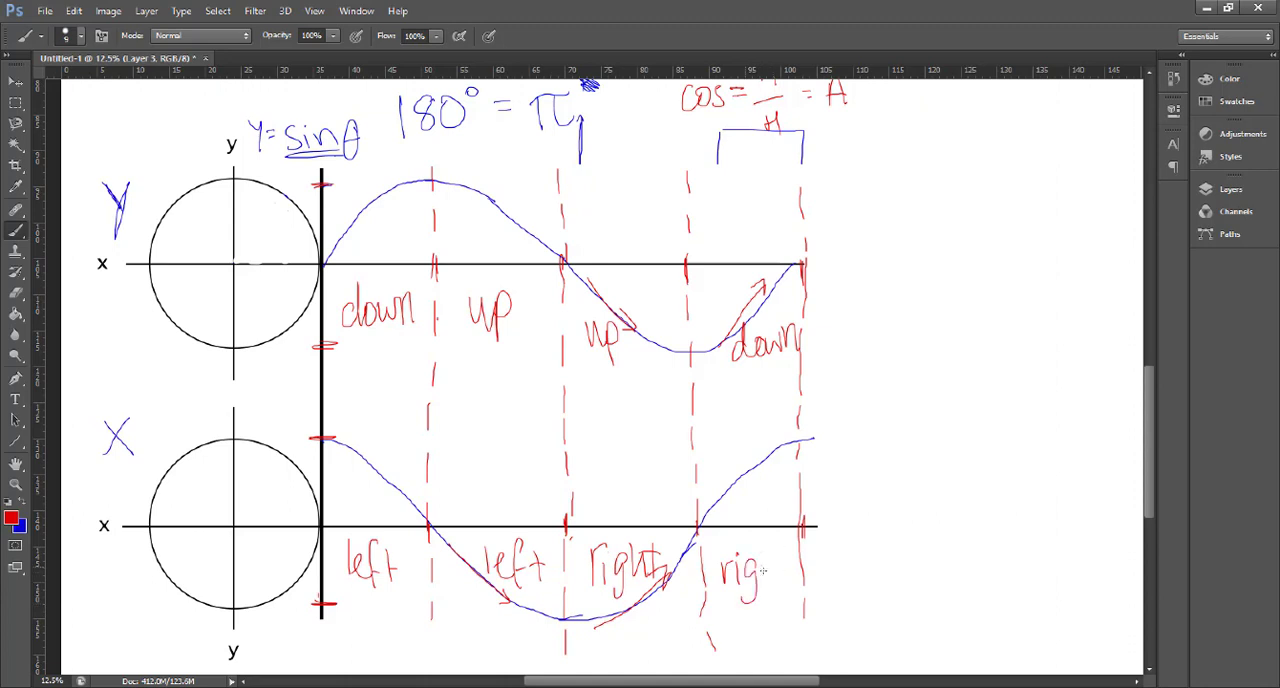
pyautogui.moveTo(764, 550); pyautogui.dragTo(772, 580)
pyautogui.moveTo(779, 548); pyautogui.dragTo(781, 580)
# - In the blank area beside the graphs, draw a red dot and four arrows tracing a clockwise diamond back to it
pyautogui.moveTo(762, 681); pyautogui.dragTo(802, 681)
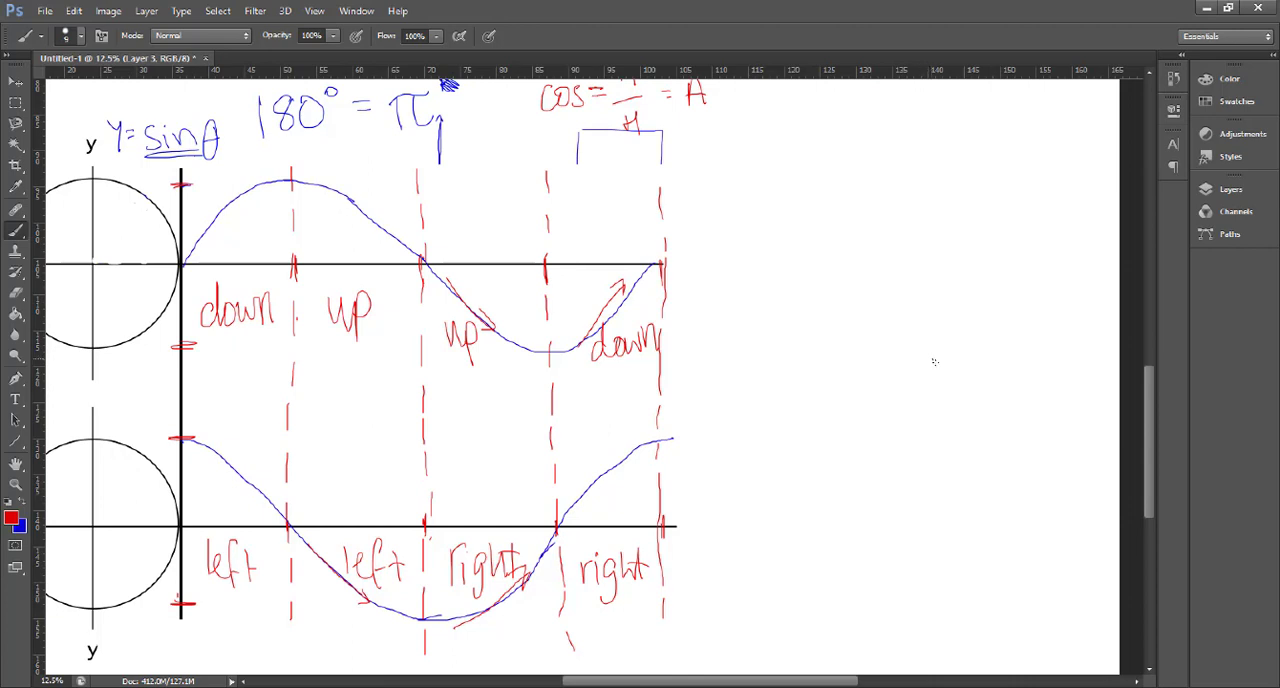
pyautogui.click(931, 359)
pyautogui.moveTo(927, 364)
pyautogui.mouseDown()
pyautogui.moveTo(888, 408)
pyautogui.moveTo(906, 409)
pyautogui.moveTo(850, 369)
pyautogui.moveTo(832, 380)
pyautogui.moveTo(891, 302)
pyautogui.mouseUp()
pyautogui.moveTo(891, 302)
pyautogui.mouseDown()
pyautogui.moveTo(874, 305)
pyautogui.moveTo(932, 349)
pyautogui.mouseUp()
pyautogui.moveTo(932, 349); pyautogui.dragTo(910, 344)
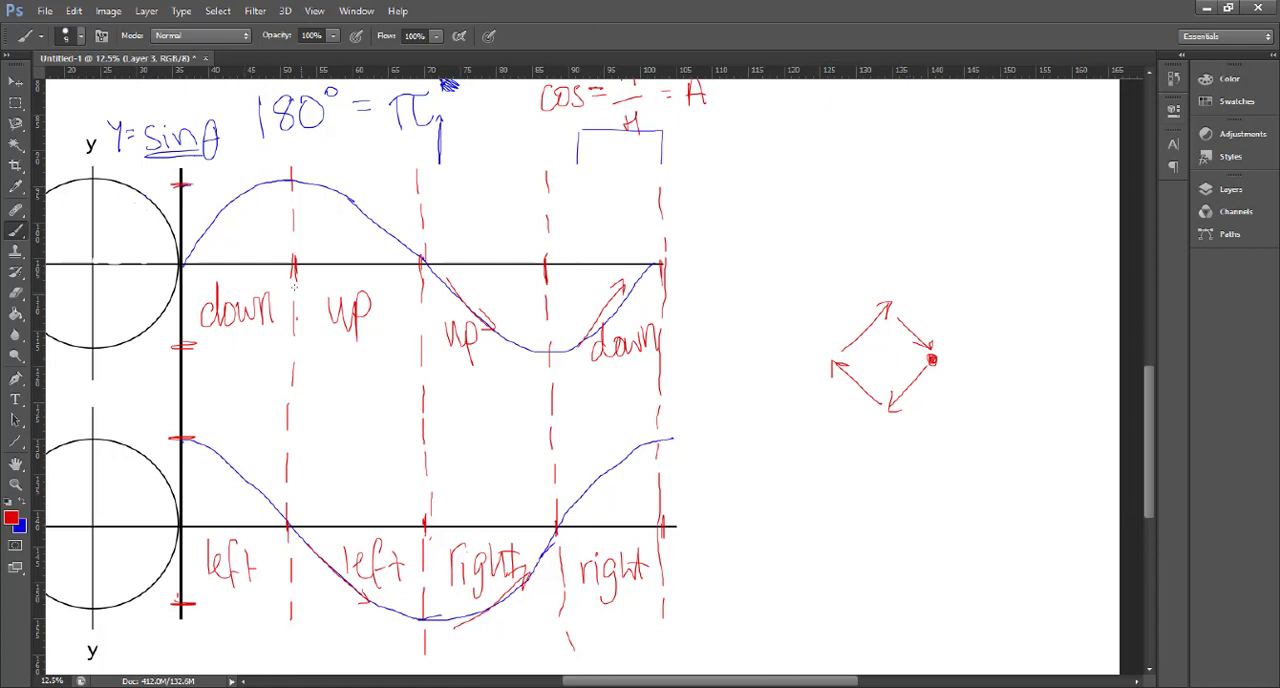
# - Circle the sine curve's peak, π crossing and trough in red, and draw a vertical line midway through its first quarter
pyautogui.moveTo(290, 176); pyautogui.dragTo(291, 178)
pyautogui.moveTo(418, 256)
pyautogui.mouseDown()
pyautogui.moveTo(421, 268)
pyautogui.moveTo(424, 258)
pyautogui.mouseUp()
pyautogui.moveTo(548, 343)
pyautogui.mouseDown()
pyautogui.moveTo(553, 352)
pyautogui.moveTo(546, 343)
pyautogui.mouseUp()
pyautogui.moveTo(236, 174); pyautogui.dragTo(236, 222)
pyautogui.moveTo(233, 266); pyautogui.dragTo(233, 301)
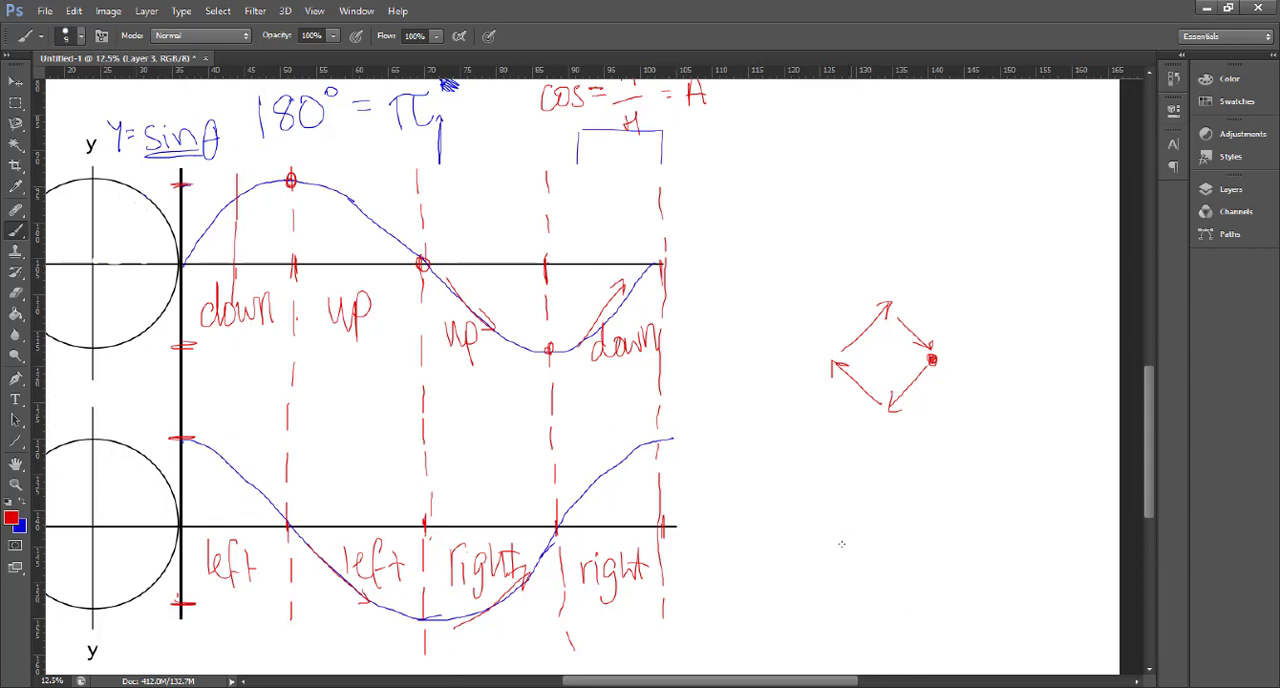
# - Draw a ring of red arrows beneath the diamond, tracing a clockwise circle
pyautogui.moveTo(874, 479)
pyautogui.mouseDown()
pyautogui.moveTo(917, 533)
pyautogui.moveTo(886, 569)
pyautogui.moveTo(896, 572)
pyautogui.moveTo(848, 578)
pyautogui.moveTo(822, 546)
pyautogui.mouseUp()
pyautogui.moveTo(817, 523); pyautogui.dragTo(862, 471)
pyautogui.moveTo(862, 470); pyautogui.dragTo(855, 476)
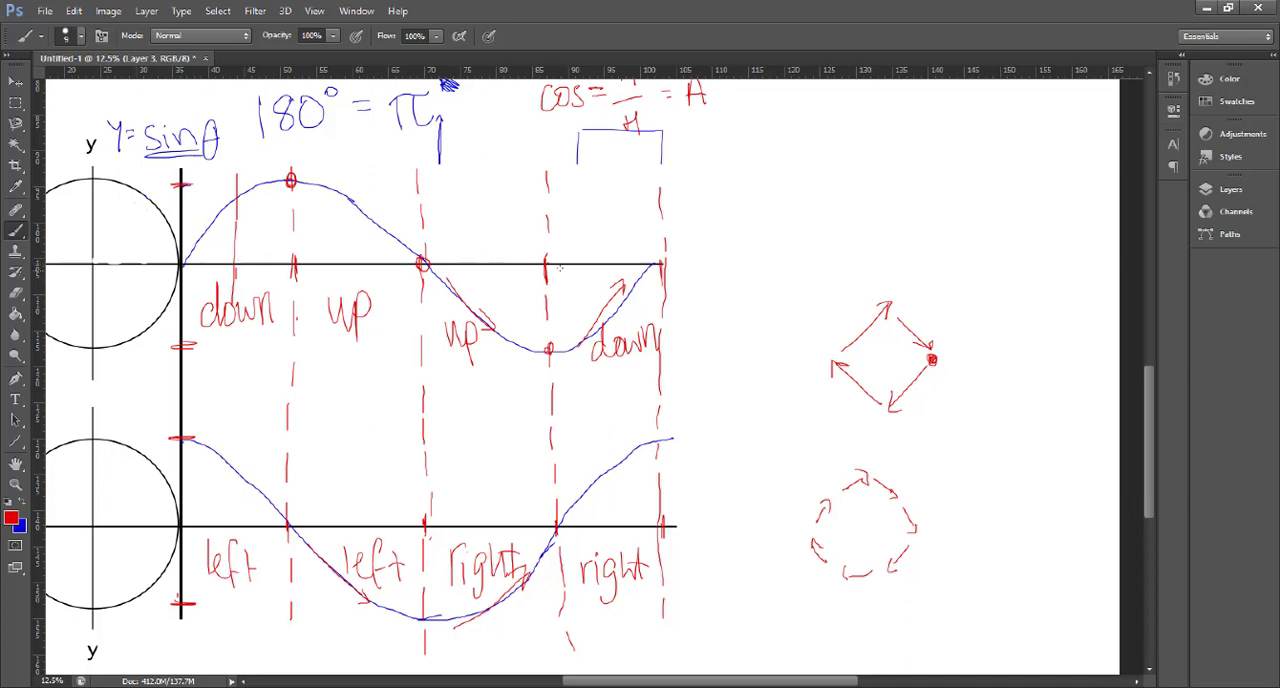
# - Hatch the area under the sine curve's start and line its axis end in red, and draw a red circle above the diamond
pyautogui.moveTo(694, 268)
pyautogui.mouseDown()
pyautogui.moveTo(626, 266)
pyautogui.moveTo(702, 266)
pyautogui.mouseUp()
pyautogui.moveTo(188, 244)
pyautogui.mouseDown()
pyautogui.moveTo(184, 266)
pyautogui.moveTo(198, 266)
pyautogui.mouseUp()
pyautogui.moveTo(208, 224)
pyautogui.mouseDown()
pyautogui.moveTo(204, 266)
pyautogui.moveTo(224, 266)
pyautogui.mouseUp()
pyautogui.moveTo(232, 202); pyautogui.dragTo(230, 282)
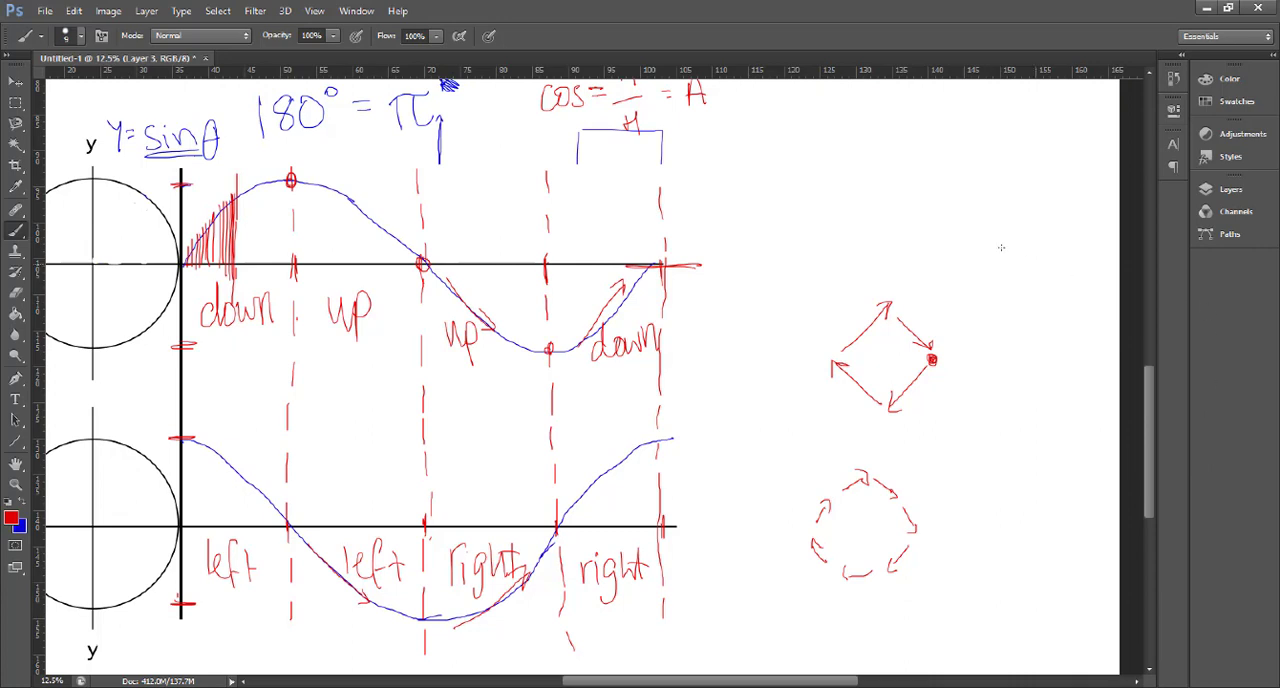
pyautogui.moveTo(974, 200)
pyautogui.mouseDown()
pyautogui.moveTo(993, 236)
pyautogui.moveTo(955, 255)
pyautogui.moveTo(935, 218)
pyautogui.moveTo(958, 194)
pyautogui.moveTo(1003, 229)
pyautogui.mouseUp()
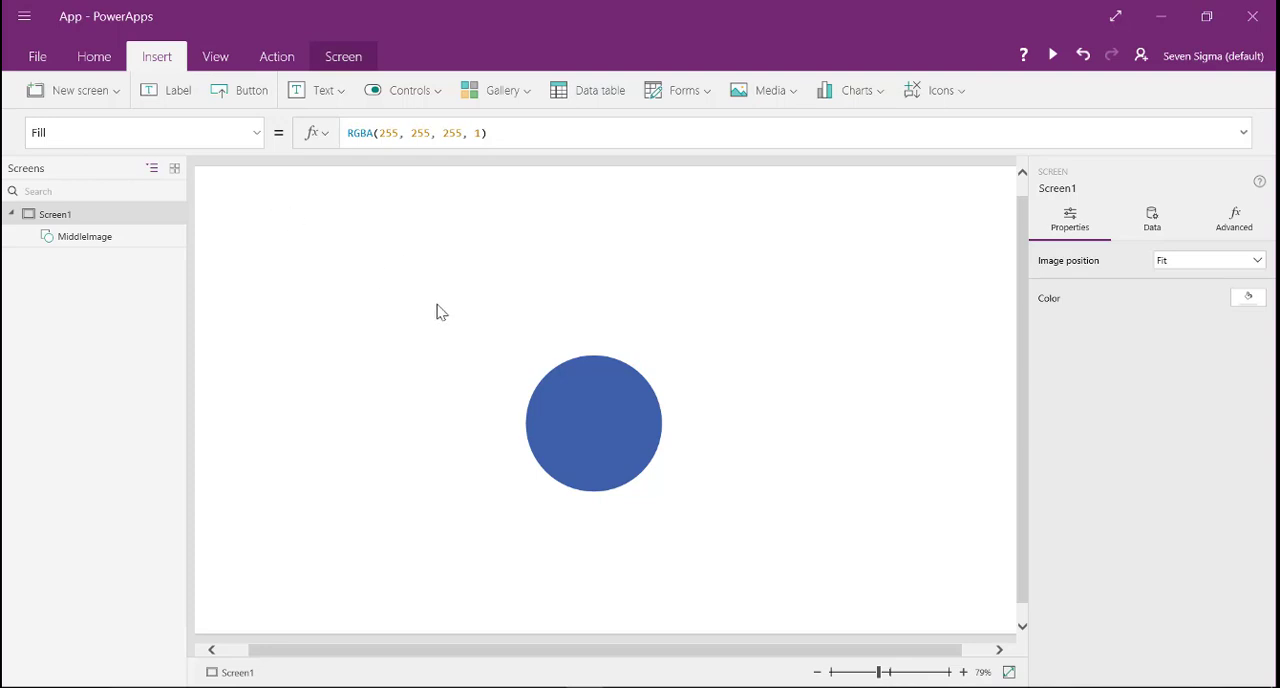
# - Switch to PowerApps, insert a Timer control and move it to about X 1012, Y 76
pyautogui.click(958, 96)
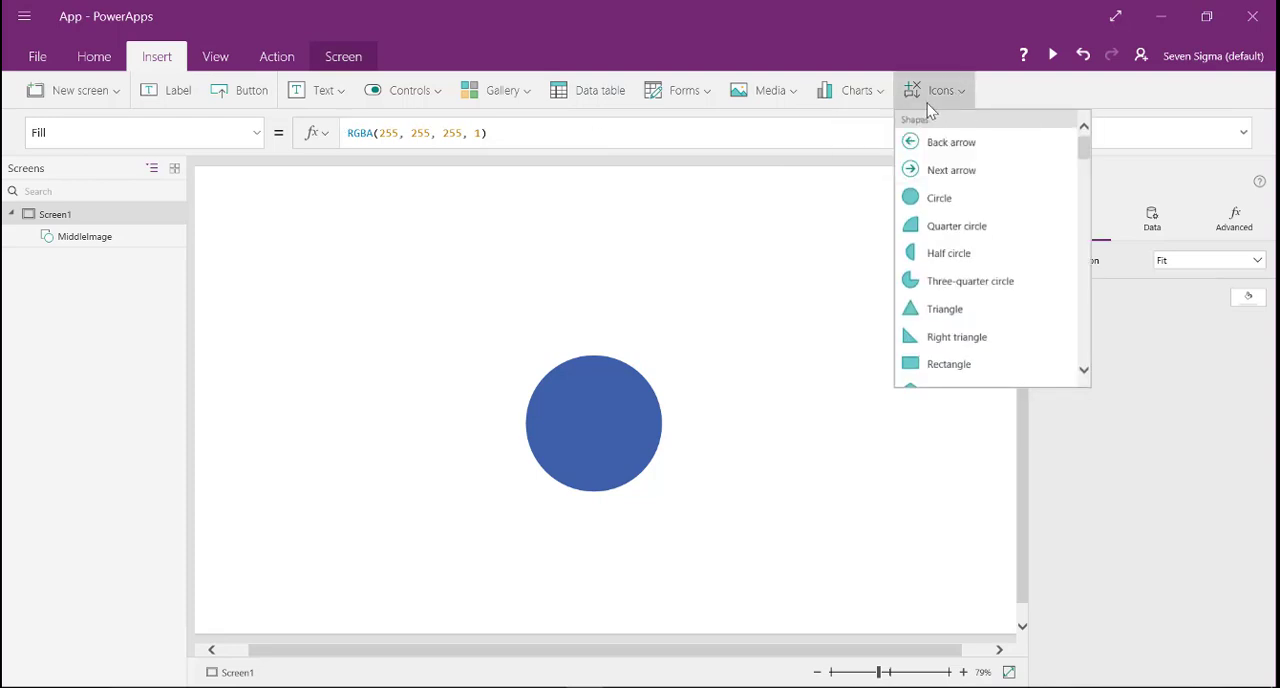
pyautogui.click(445, 93)
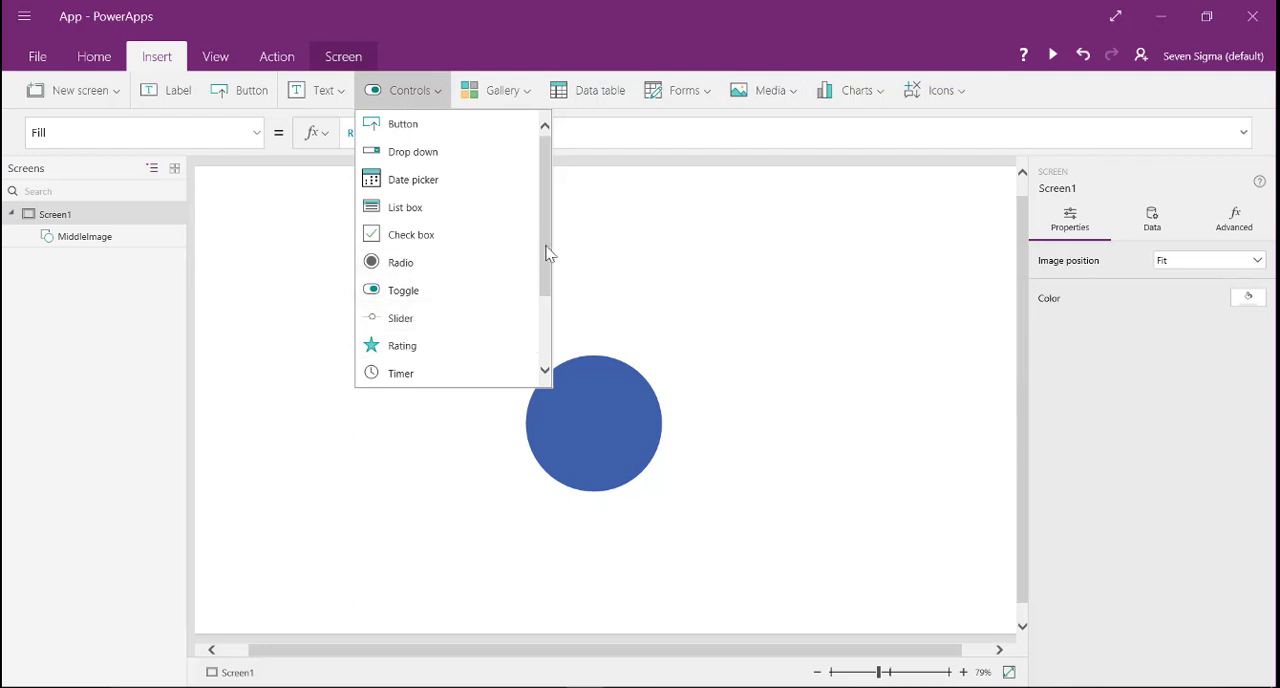
pyautogui.moveTo(551, 251); pyautogui.dragTo(550, 316)
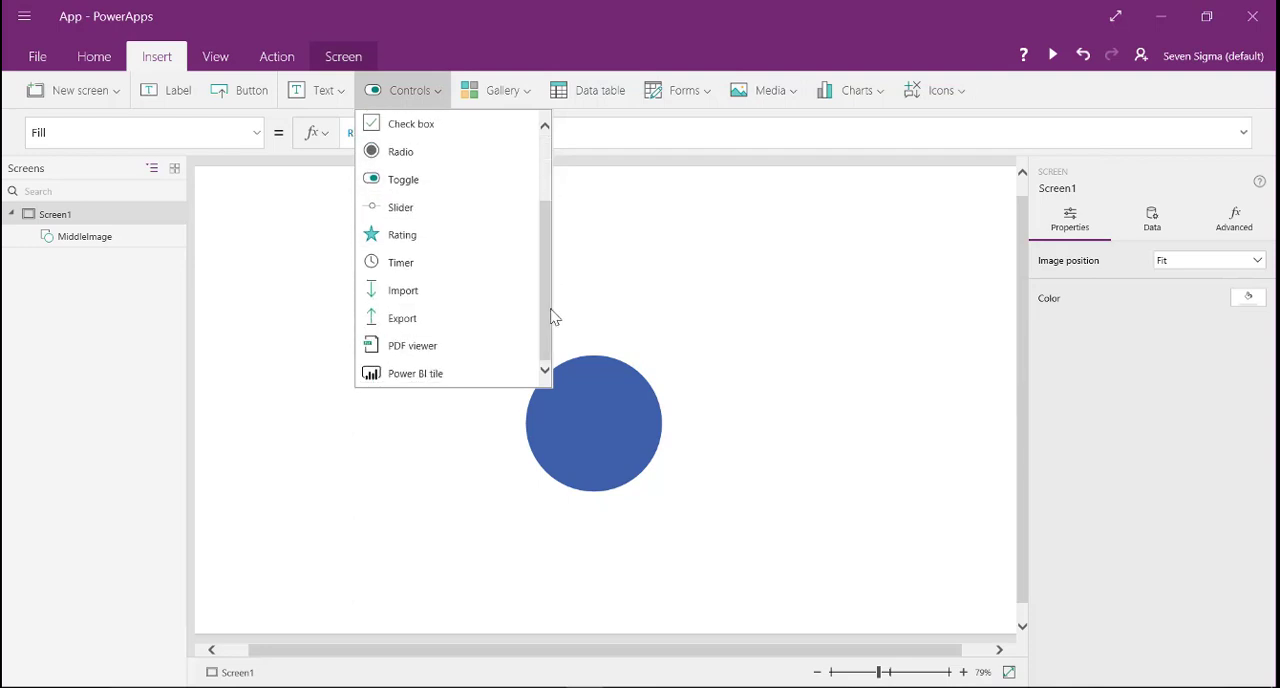
pyautogui.click(400, 263)
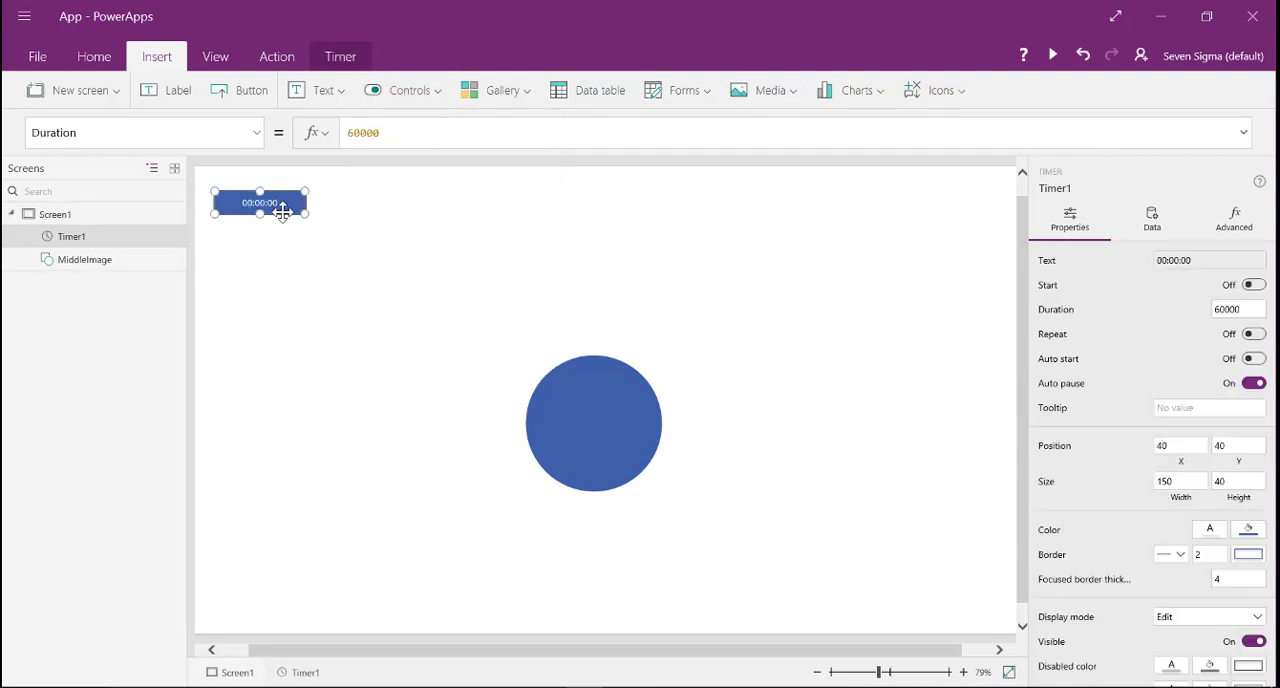
pyautogui.moveTo(282, 211); pyautogui.dragTo(874, 234)
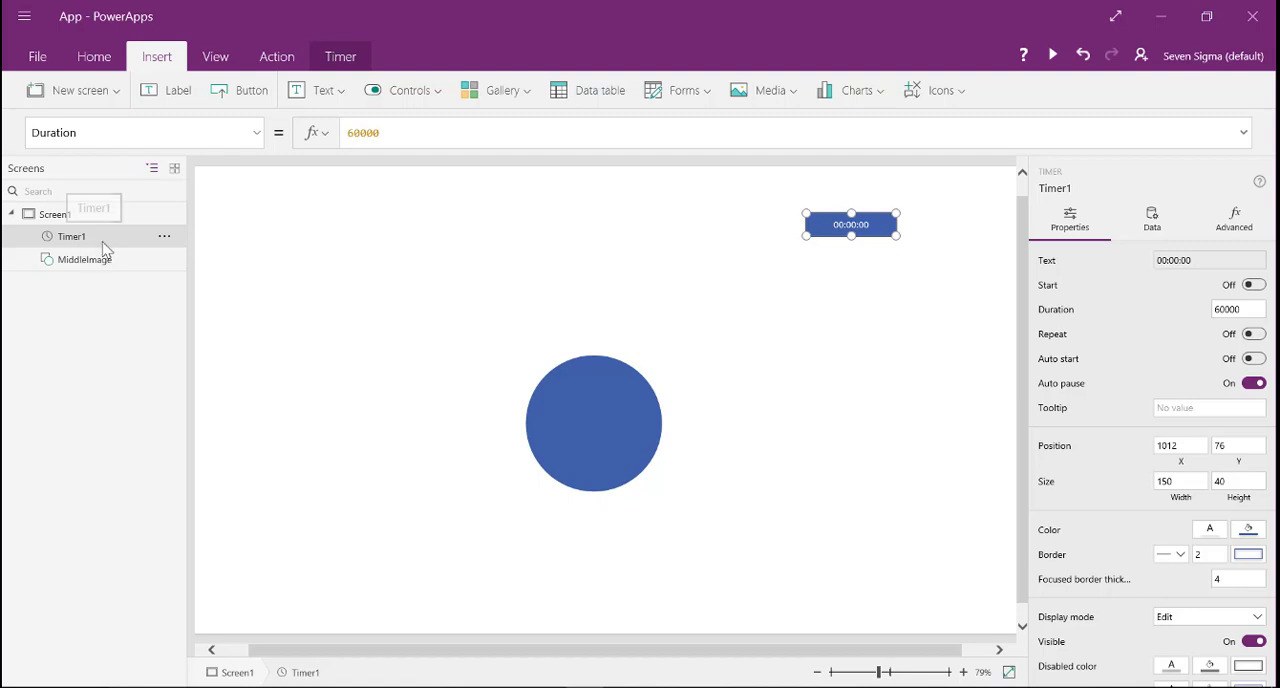
pyautogui.click(373, 266)
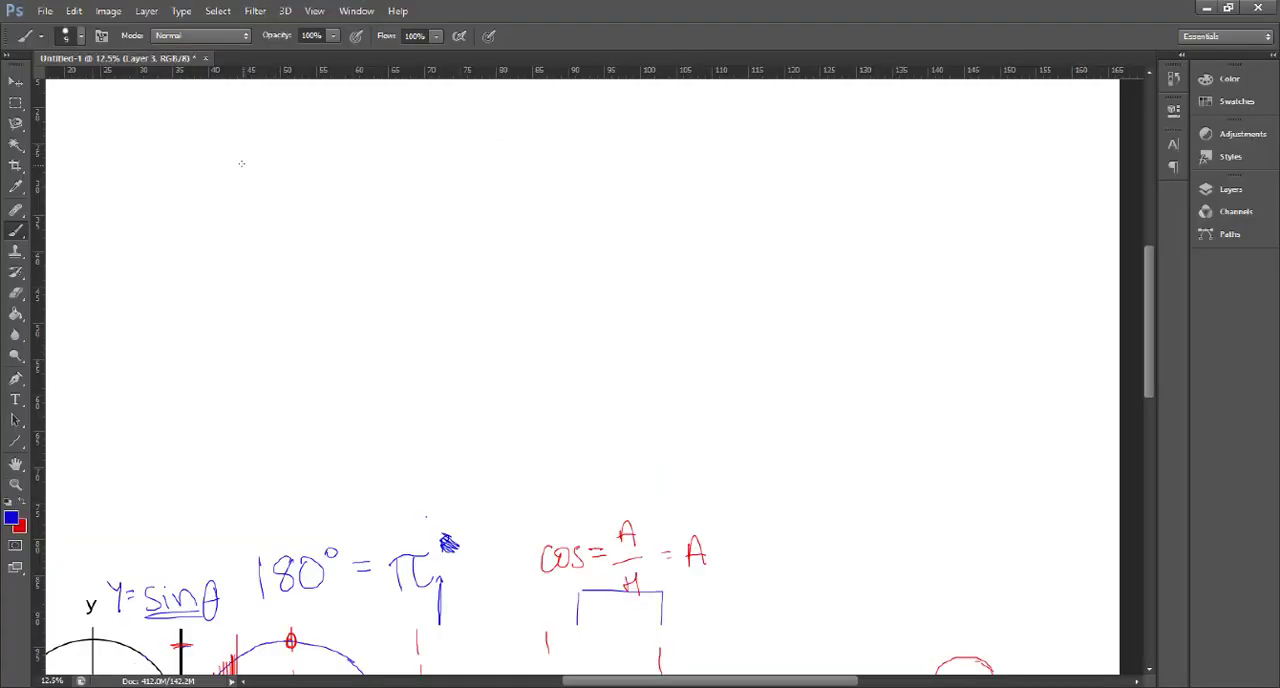
# - Switch to the Photoshop sketch and write "X = PLACEMENT + a" in blue in the blank area above the graphs
pyautogui.moveTo(243, 163); pyautogui.dragTo(285, 214)
pyautogui.moveTo(283, 156); pyautogui.dragTo(245, 213)
pyautogui.moveTo(236, 157)
pyautogui.mouseDown()
pyautogui.moveTo(252, 180)
pyautogui.moveTo(342, 181)
pyautogui.moveTo(386, 205)
pyautogui.moveTo(388, 189)
pyautogui.mouseUp()
pyautogui.moveTo(411, 175)
pyautogui.mouseDown()
pyautogui.moveTo(432, 205)
pyautogui.moveTo(455, 199)
pyautogui.mouseUp()
pyautogui.moveTo(490, 178)
pyautogui.mouseDown()
pyautogui.moveTo(493, 203)
pyautogui.moveTo(517, 207)
pyautogui.moveTo(516, 179)
pyautogui.mouseUp()
pyautogui.moveTo(522, 206)
pyautogui.mouseDown()
pyautogui.moveTo(593, 209)
pyautogui.moveTo(578, 190)
pyautogui.moveTo(618, 182)
pyautogui.mouseUp()
pyautogui.moveTo(631, 181)
pyautogui.mouseDown()
pyautogui.moveTo(631, 213)
pyautogui.moveTo(644, 177)
pyautogui.moveTo(684, 214)
pyautogui.moveTo(729, 203)
pyautogui.moveTo(752, 224)
pyautogui.mouseUp()
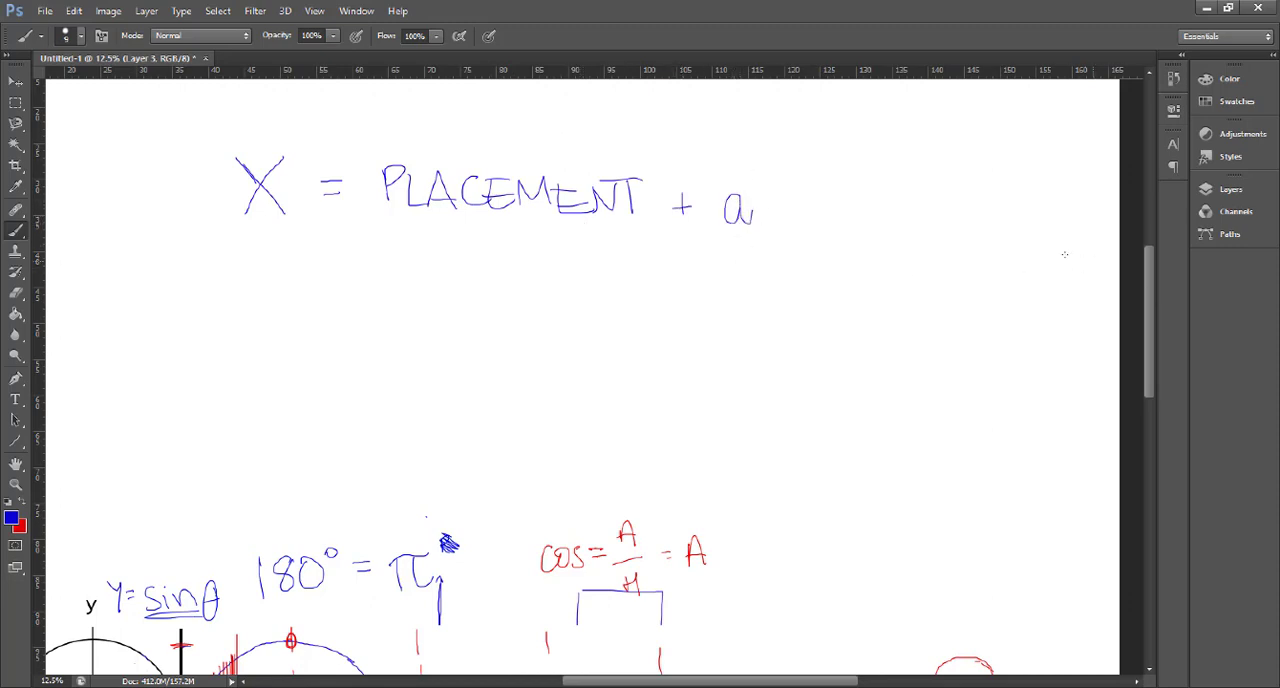
# - Draw a short blue dash above the Y = sinθ note
pyautogui.moveTo(1148, 290); pyautogui.dragTo(1148, 343)
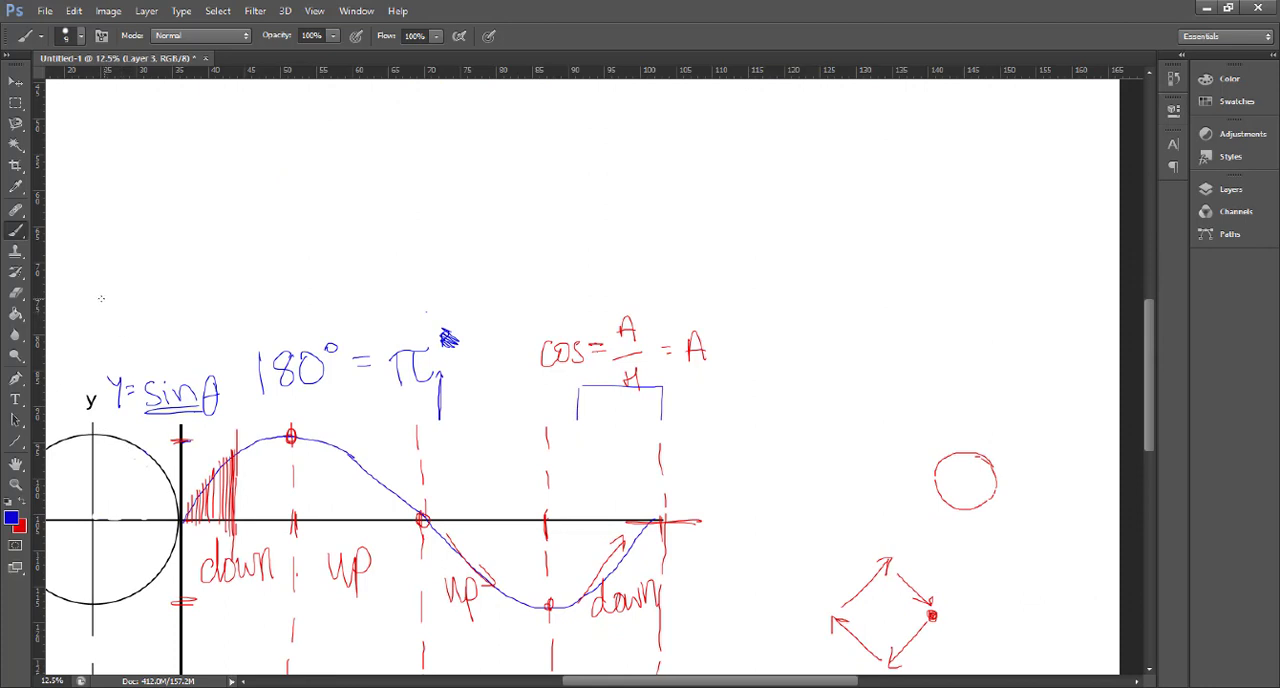
pyautogui.moveTo(98, 297); pyautogui.dragTo(114, 296)
pyautogui.moveTo(1150, 350); pyautogui.dragTo(1145, 280)
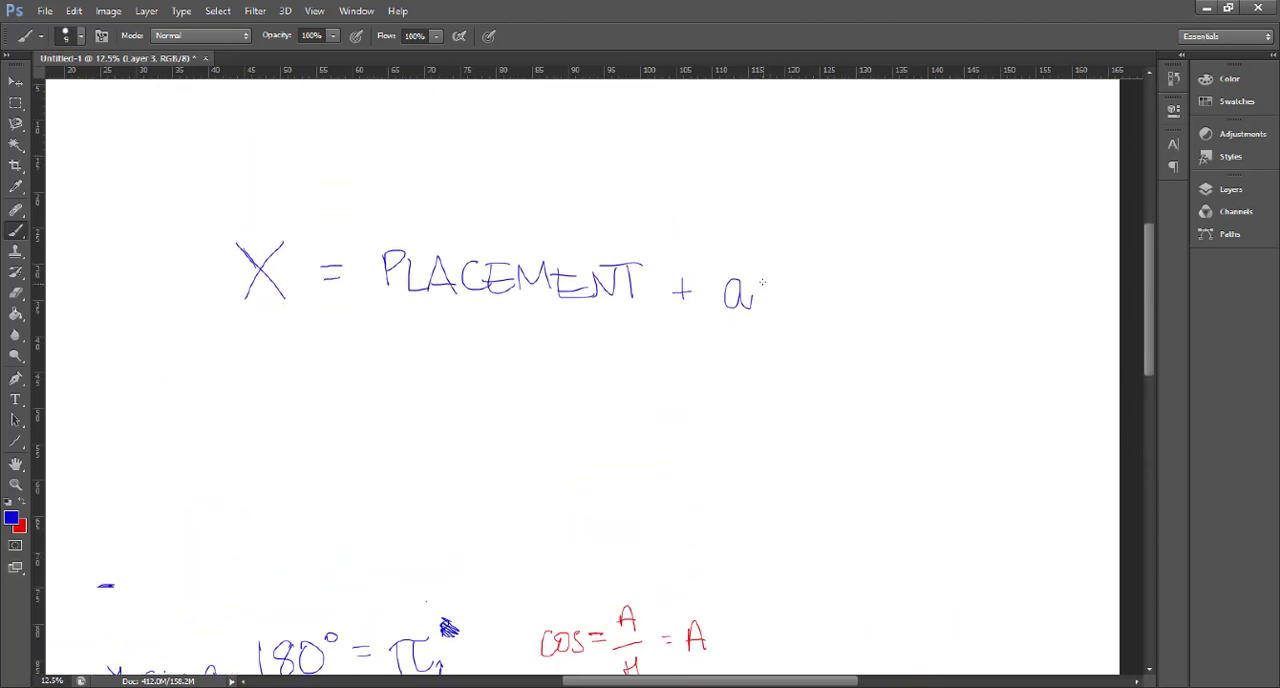
# - Continue the blue equation after "a" with "* cos(t + spacing)"
pyautogui.moveTo(769, 267)
pyautogui.mouseDown()
pyautogui.moveTo(763, 282)
pyautogui.moveTo(801, 283)
pyautogui.moveTo(800, 320)
pyautogui.mouseUp()
pyautogui.moveTo(824, 286); pyautogui.dragTo(840, 315)
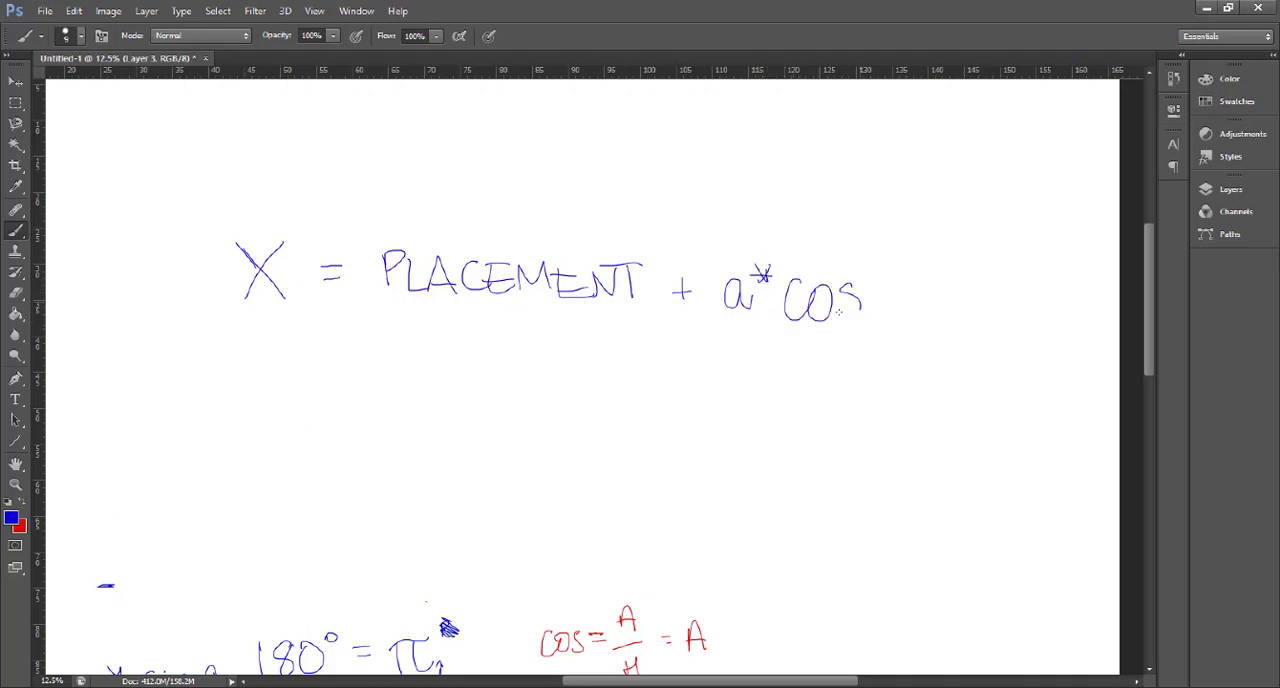
pyautogui.moveTo(899, 250); pyautogui.dragTo(886, 360)
pyautogui.moveTo(899, 276); pyautogui.dragTo(909, 316)
pyautogui.moveTo(893, 291)
pyautogui.mouseDown()
pyautogui.moveTo(965, 312)
pyautogui.moveTo(1030, 310)
pyautogui.mouseUp()
pyautogui.moveTo(1042, 290)
pyautogui.mouseDown()
pyautogui.moveTo(1043, 306)
pyautogui.moveTo(1068, 306)
pyautogui.mouseUp()
pyautogui.moveTo(1082, 288); pyautogui.dragTo(1064, 350)
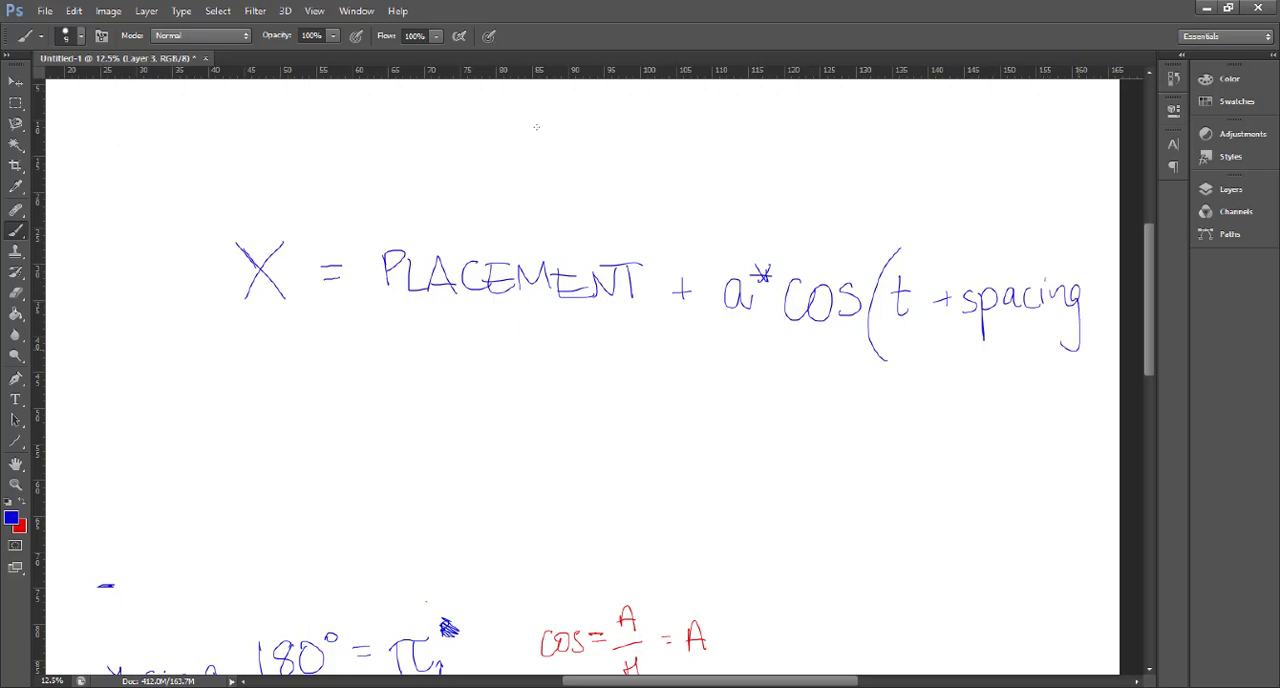
pyautogui.moveTo(1074, 254); pyautogui.dragTo(1066, 366)
# - Strike through "spacing" in the equation and draw a blue closing stroke after "t"
pyautogui.moveTo(946, 318); pyautogui.dragTo(1092, 292)
pyautogui.moveTo(964, 316); pyautogui.dragTo(1078, 304)
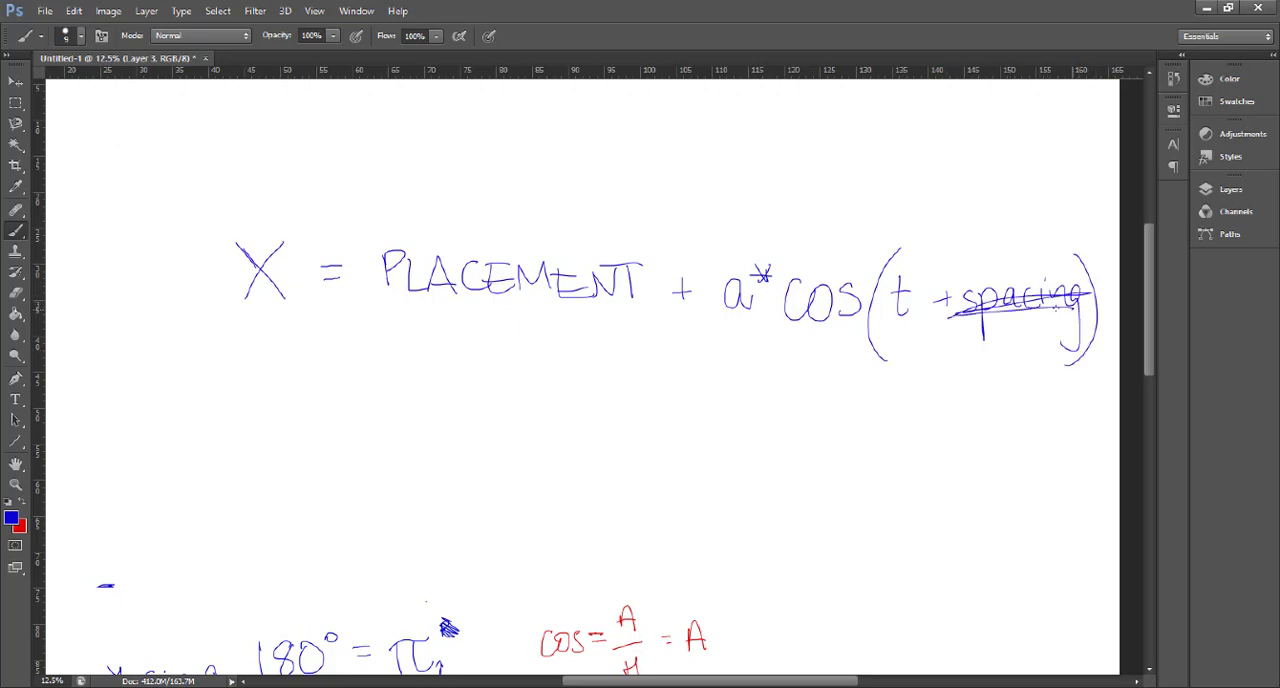
pyautogui.moveTo(924, 259); pyautogui.dragTo(929, 347)
pyautogui.moveTo(508, 384)
pyautogui.mouseDown()
pyautogui.moveTo(528, 350)
pyautogui.moveTo(494, 342)
pyautogui.mouseUp()
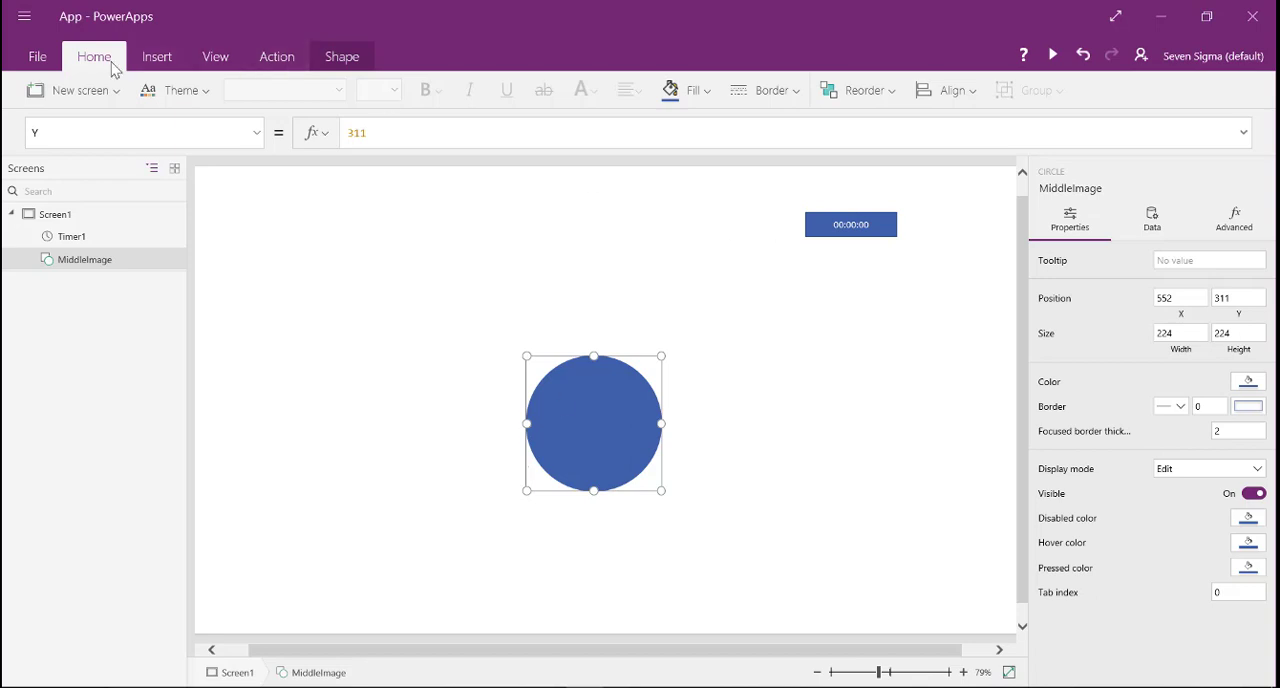
# - Switch to PowerApps and insert a new circle shape on Screen1
pyautogui.click(157, 62)
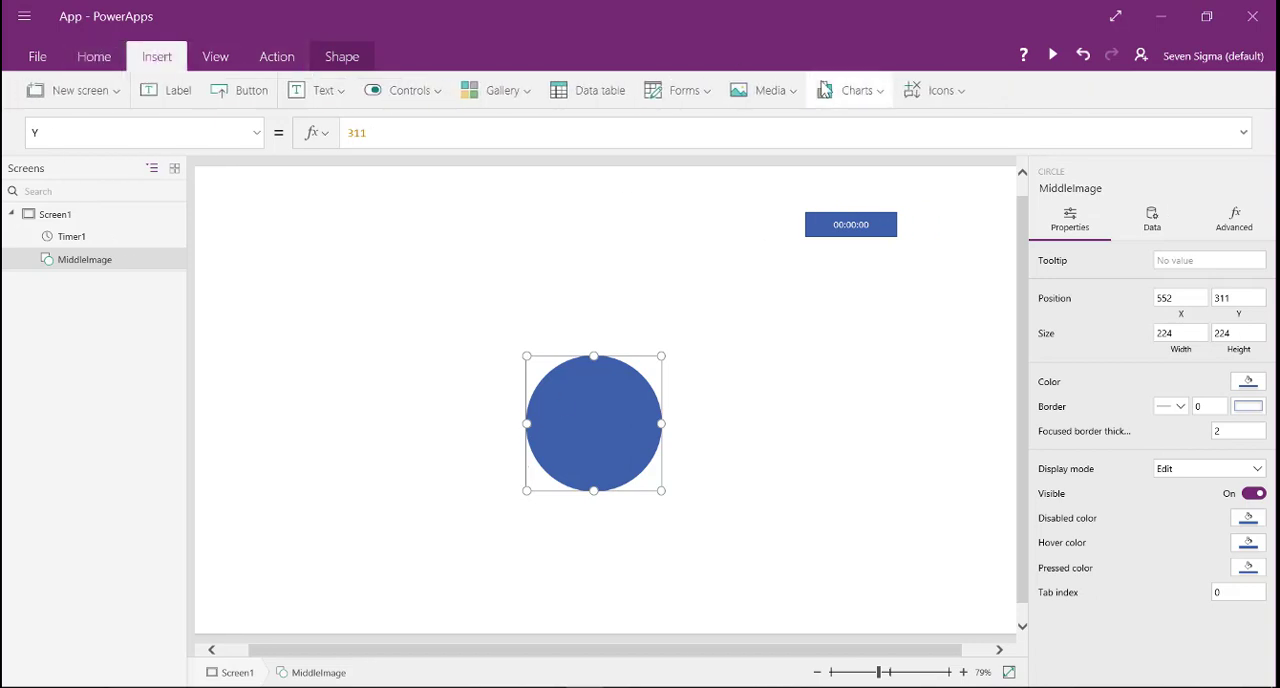
pyautogui.click(878, 98)
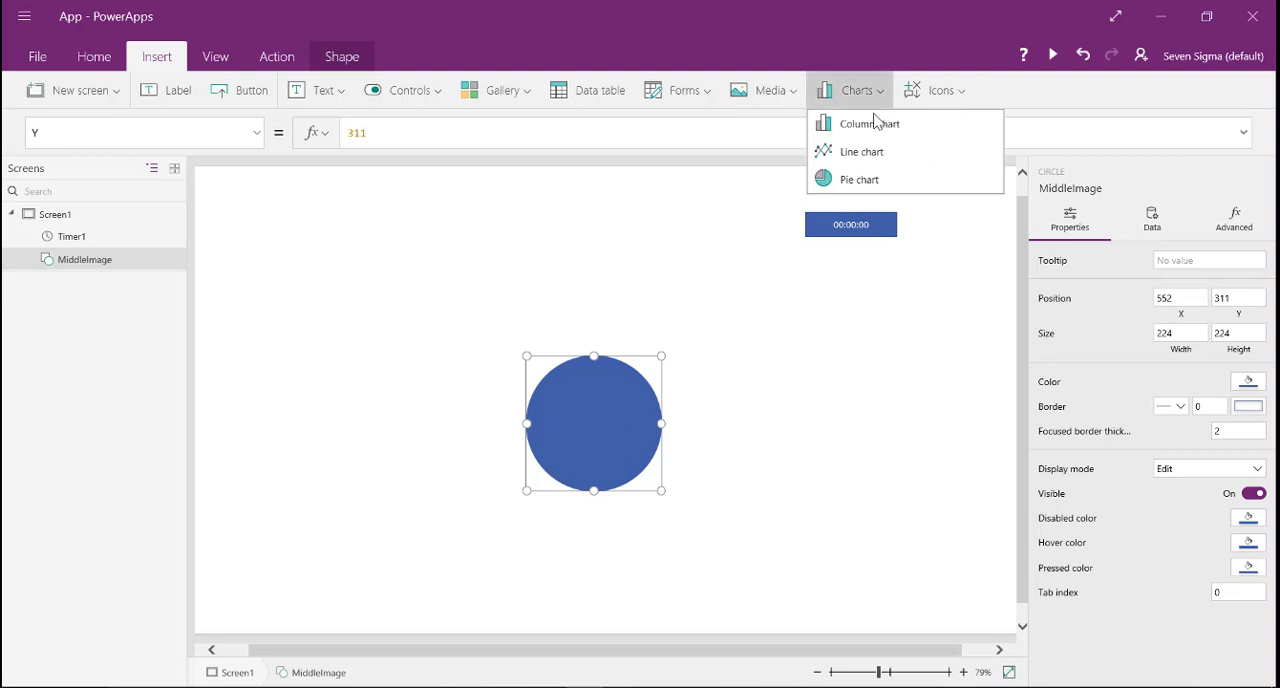
pyautogui.click(952, 90)
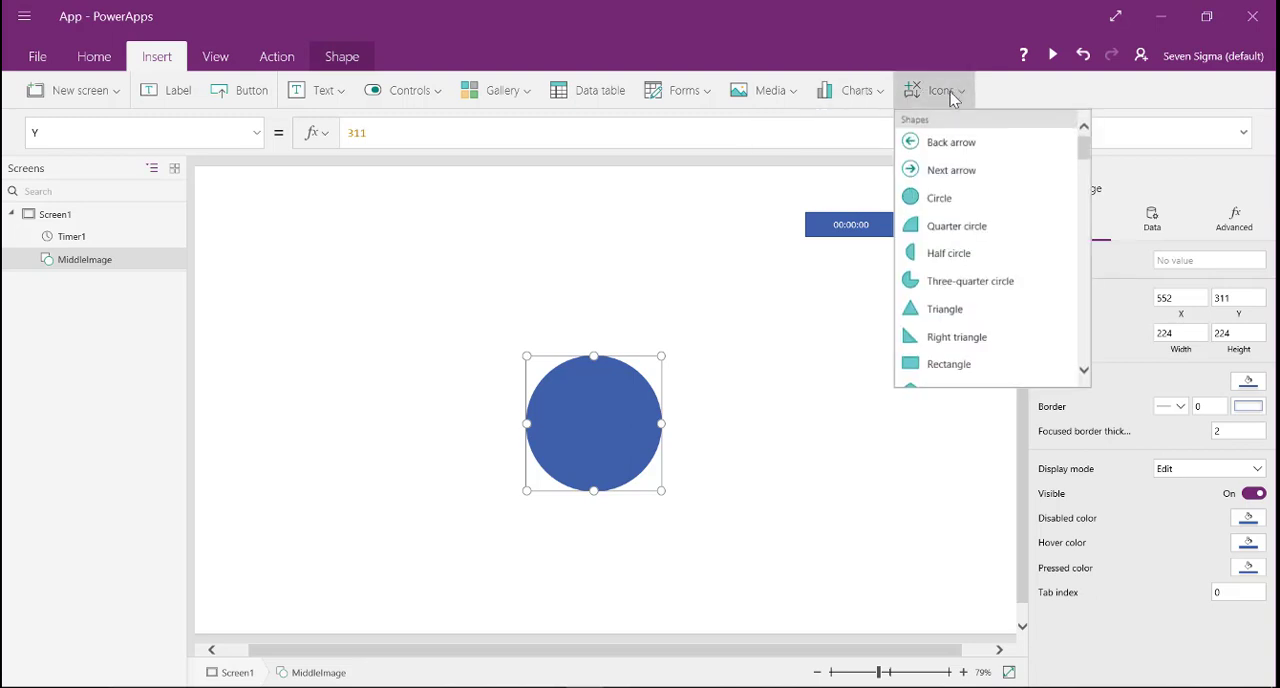
pyautogui.click(942, 200)
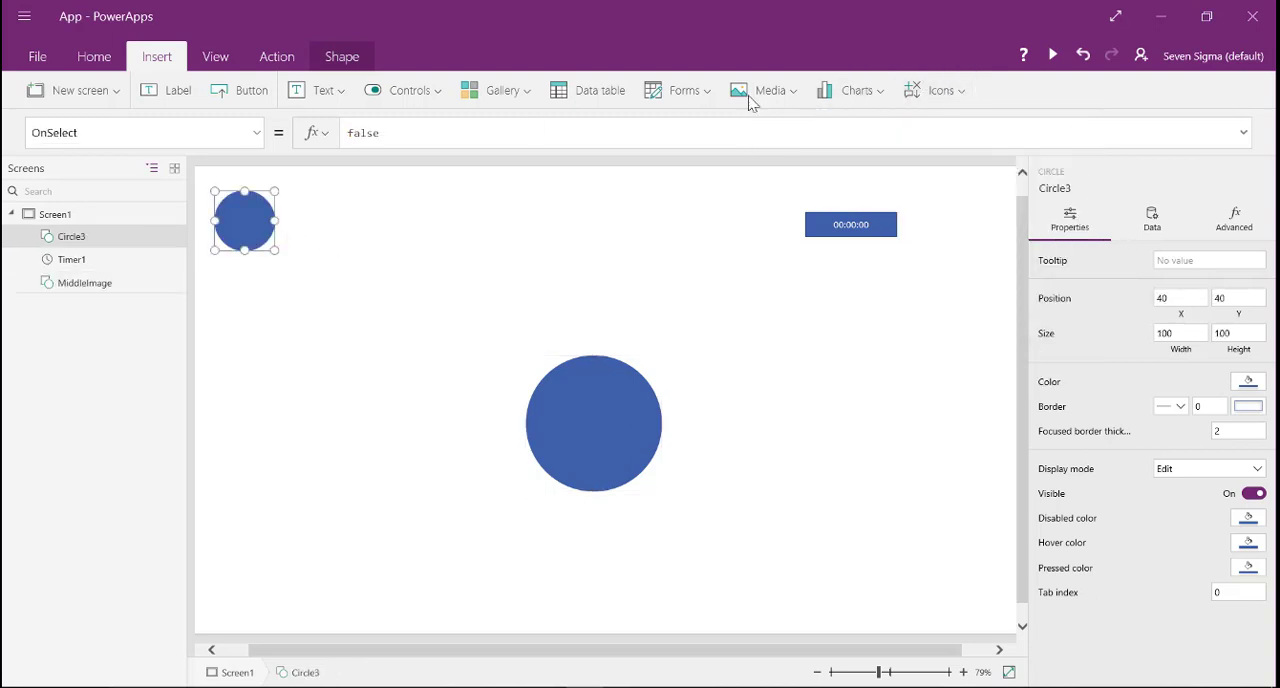
# - Rename the newly inserted circle shape as "Circle"
pyautogui.doubleClick(82, 247)
pyautogui.write('Circle')
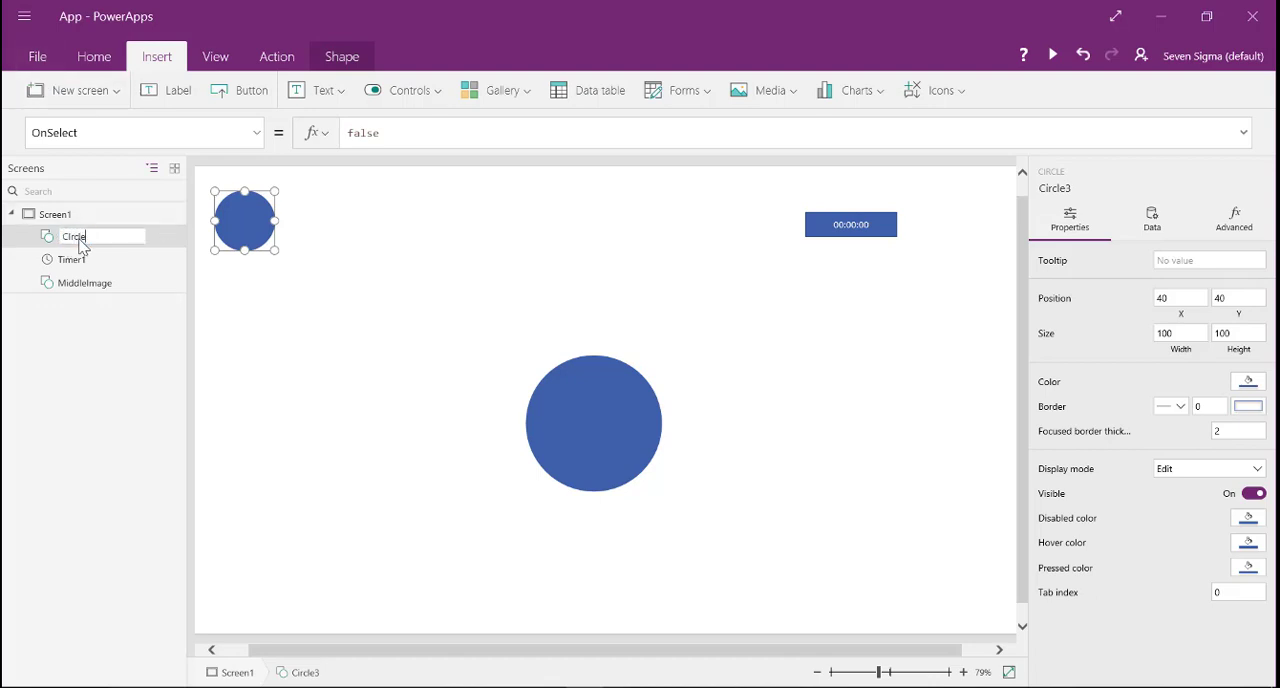
pyautogui.press('BackSpace')
pyautogui.press('BackSpace')
pyautogui.press('BackSpace')
pyautogui.press('BackSpace')
pyautogui.press('BackSpace')
pyautogui.write('ircle3')
pyautogui.press('Return')
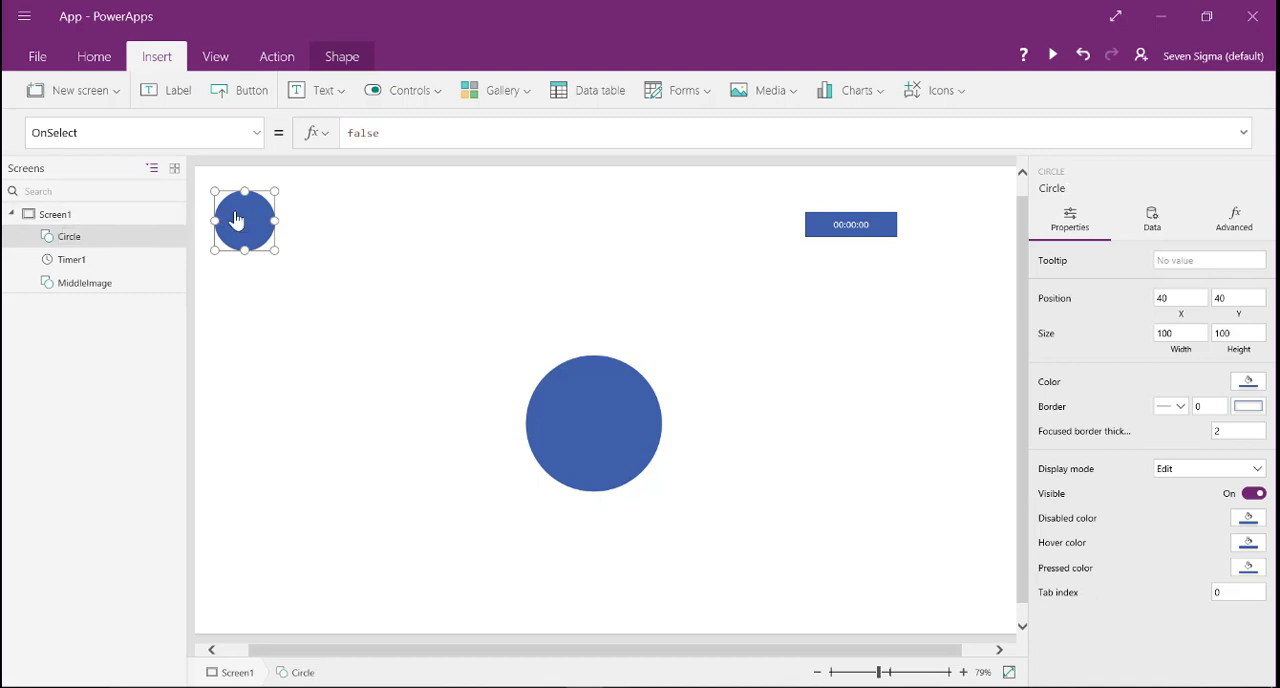
# - Place the new circle beside MiddleImage at X 358, Y 311, sized 151 by 151, with fill RGBA(251, 210, 211, 1)
pyautogui.moveTo(271, 229); pyautogui.dragTo(460, 277)
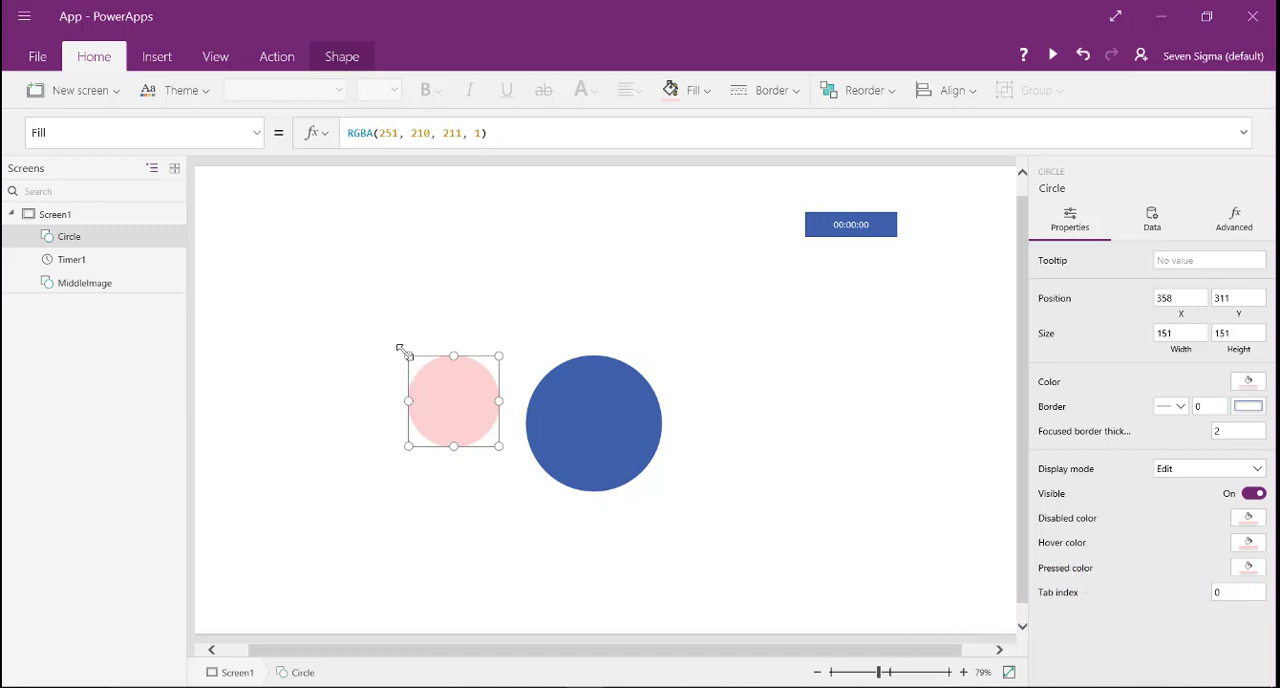
pyautogui.click(526, 371)
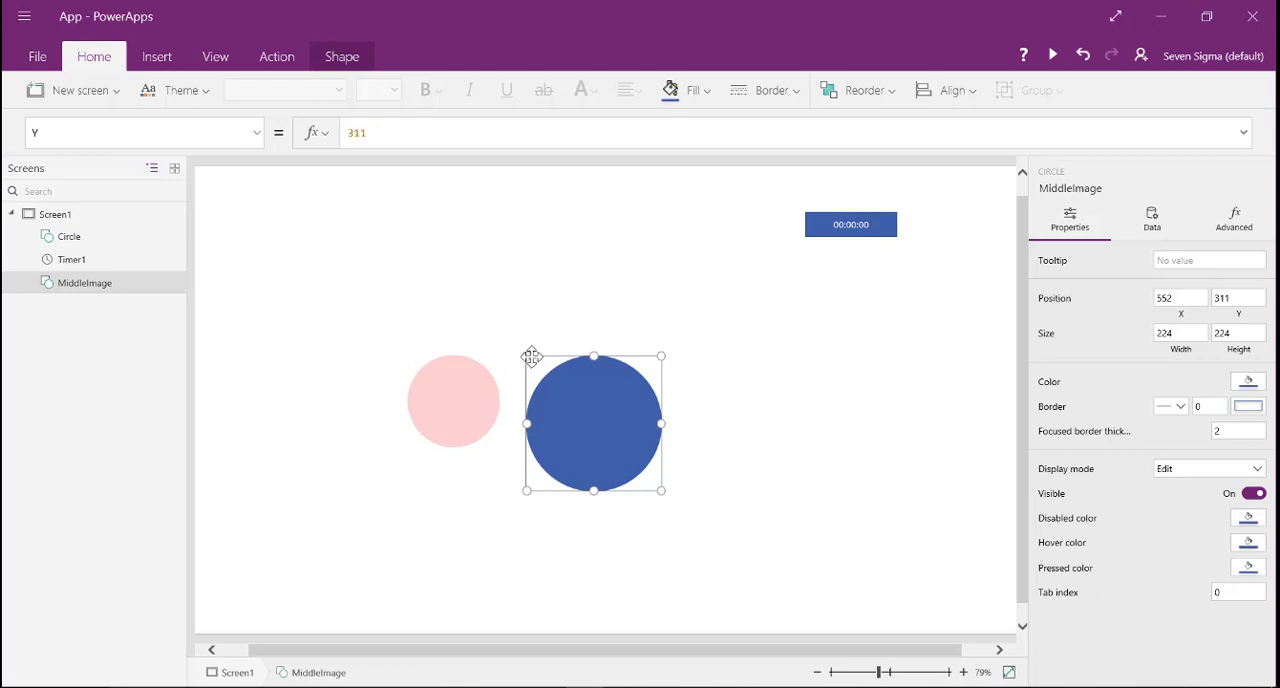
# - Set the pink circle's X property to the formula MiddleImage.X
pyautogui.click(460, 386)
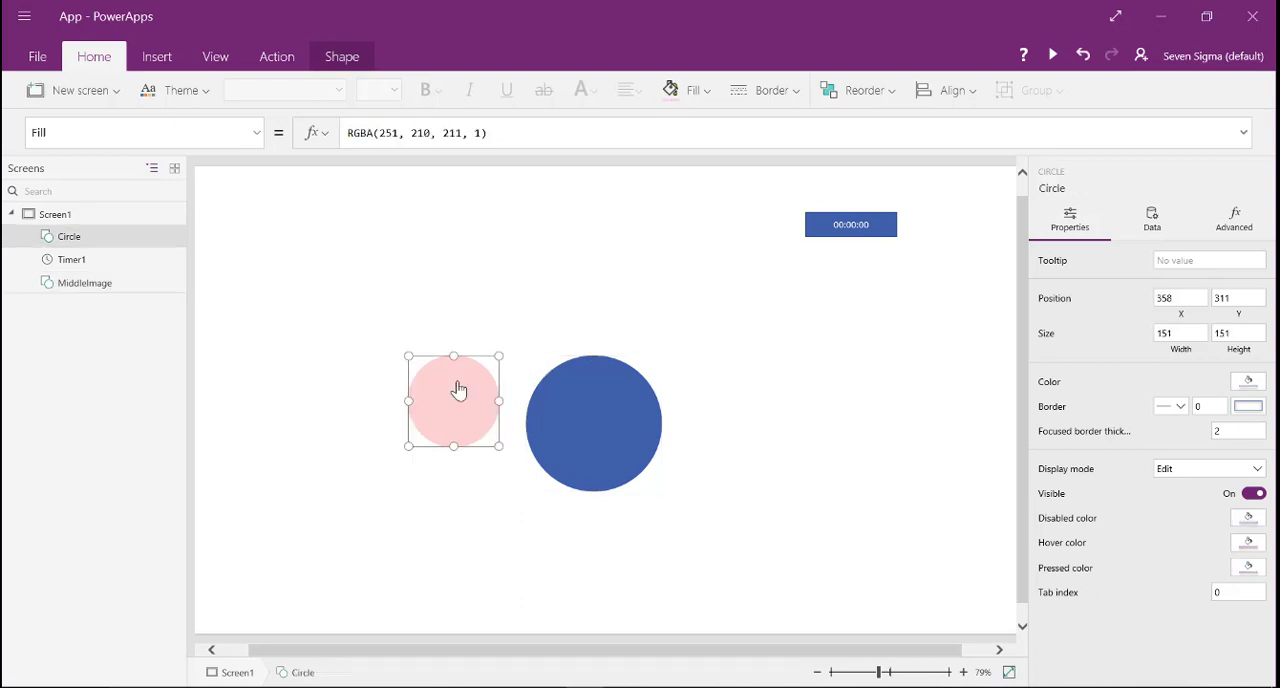
pyautogui.click(254, 141)
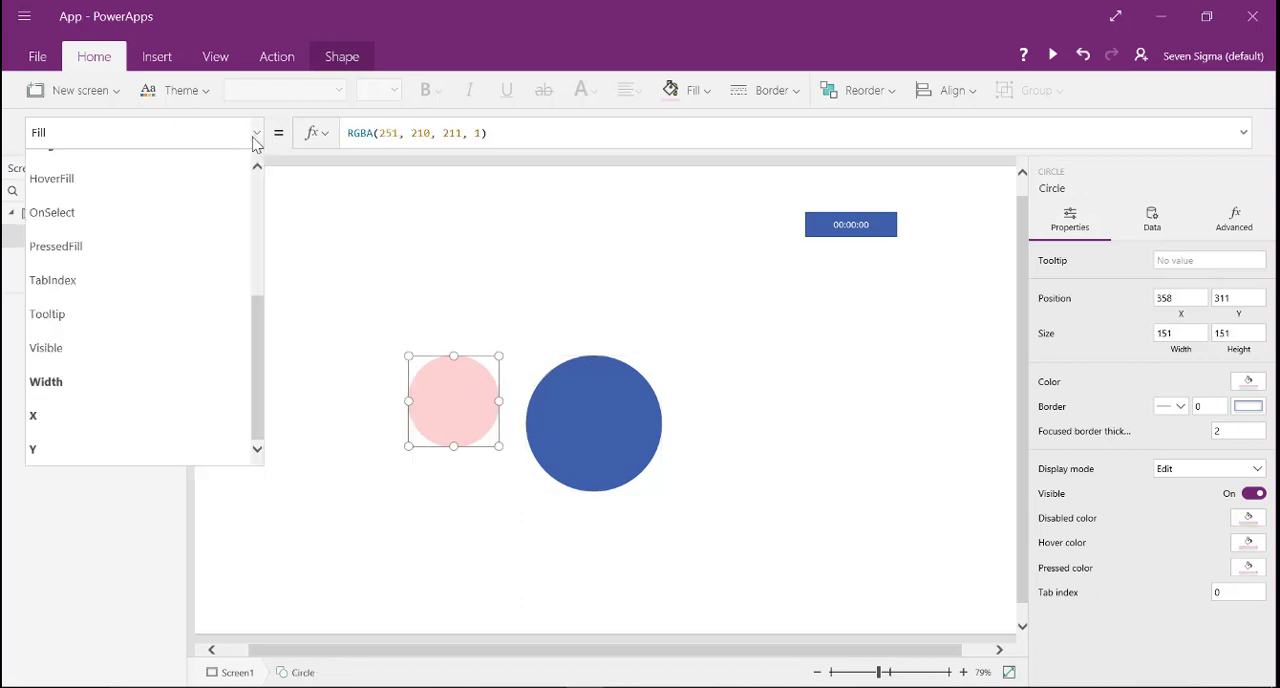
pyautogui.click(159, 423)
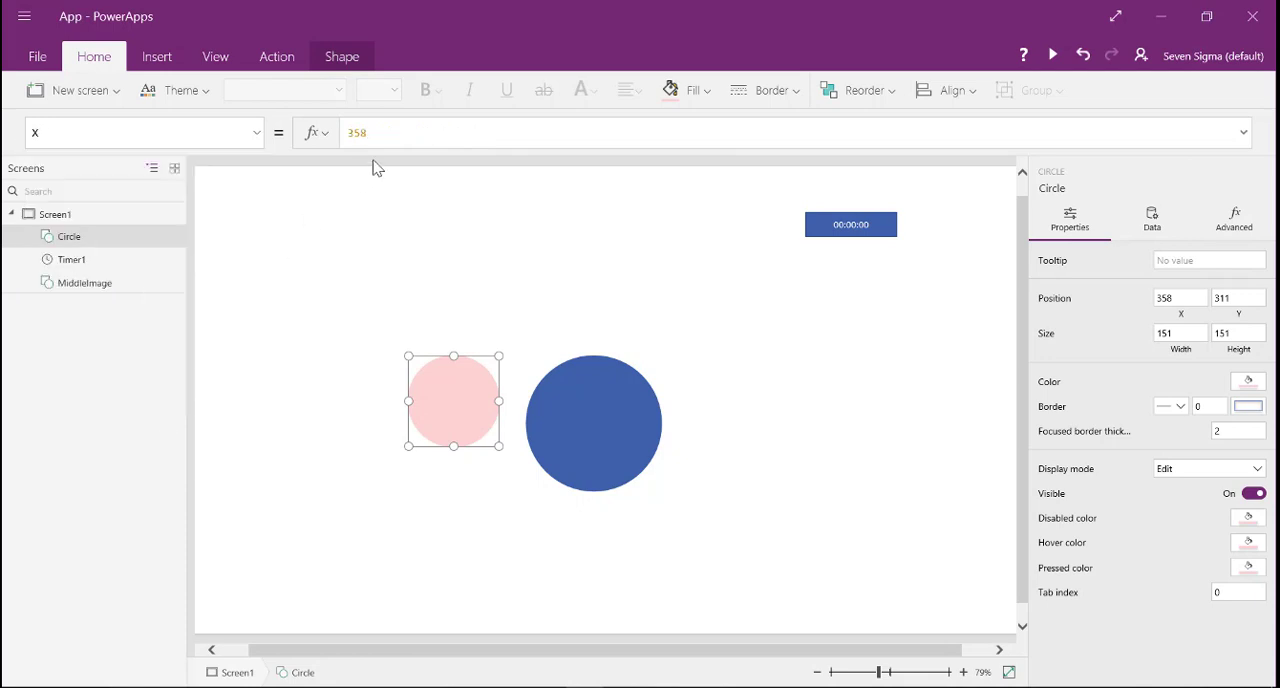
pyautogui.doubleClick(358, 132)
pyautogui.write('middle')
pyautogui.press('Down')
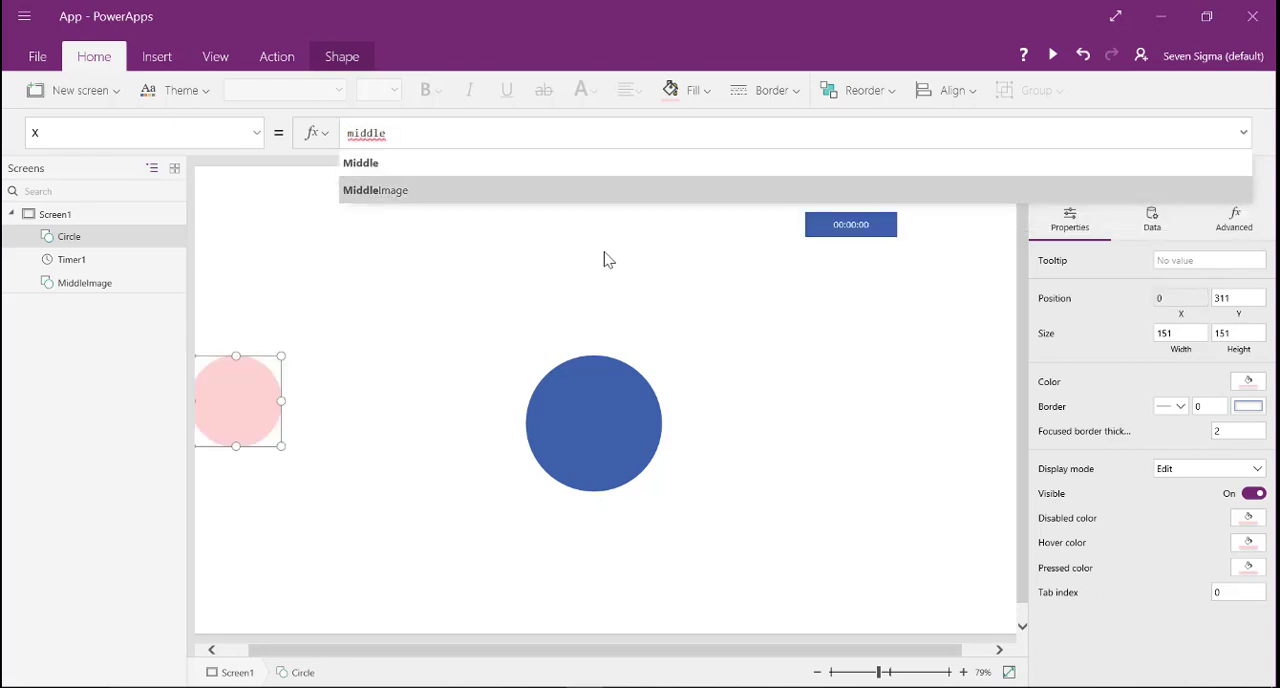
pyautogui.press('Tab')
pyautogui.write('.x')
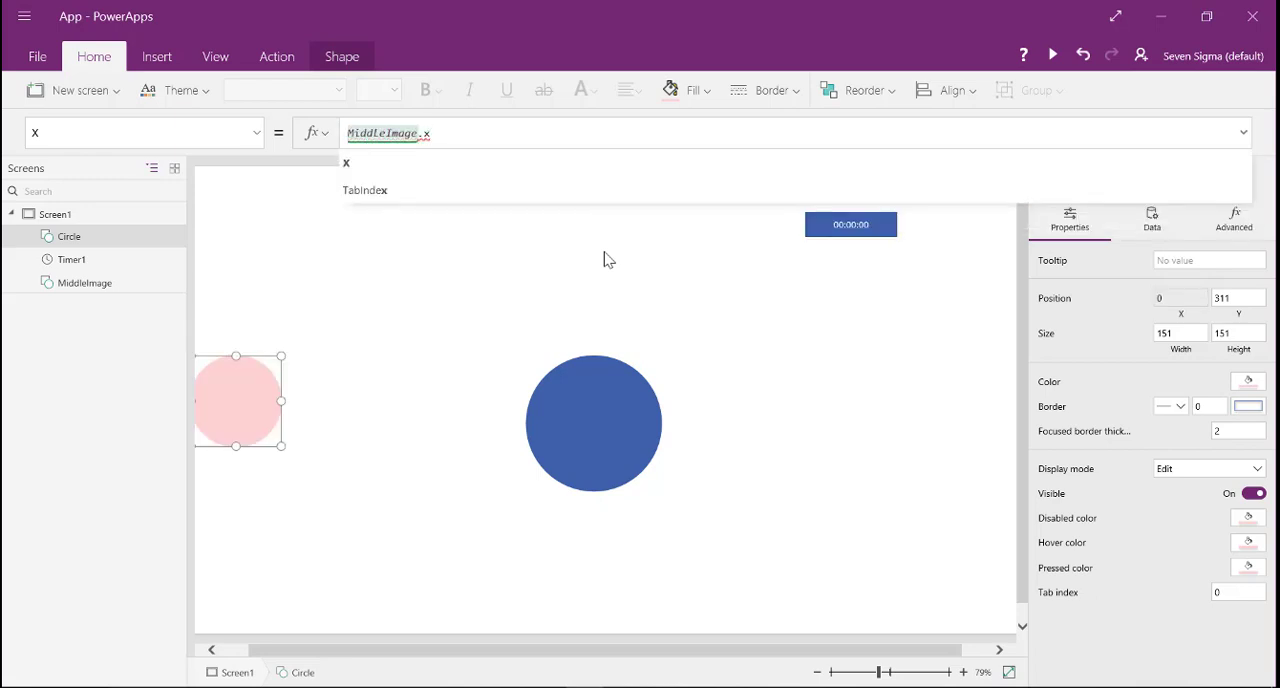
pyautogui.click(354, 166)
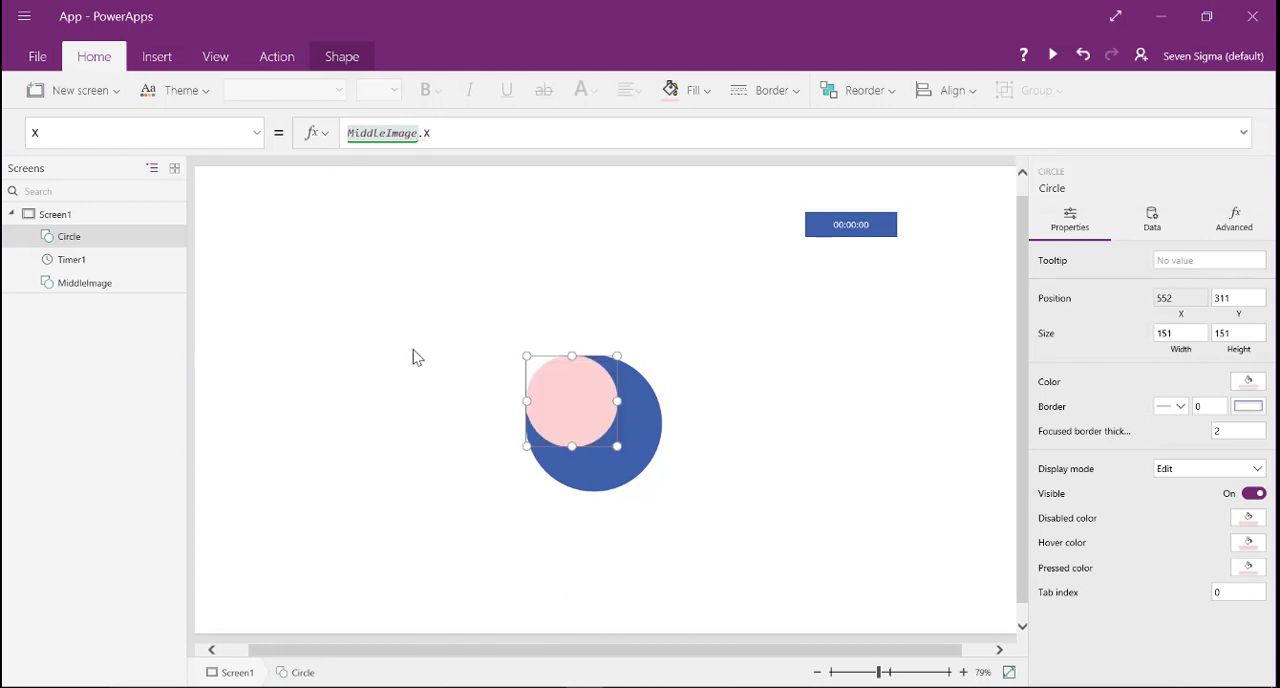
# - Extend the pink circle's X formula to MiddleImage.X+MiddleImage.Width
pyautogui.click(442, 134)
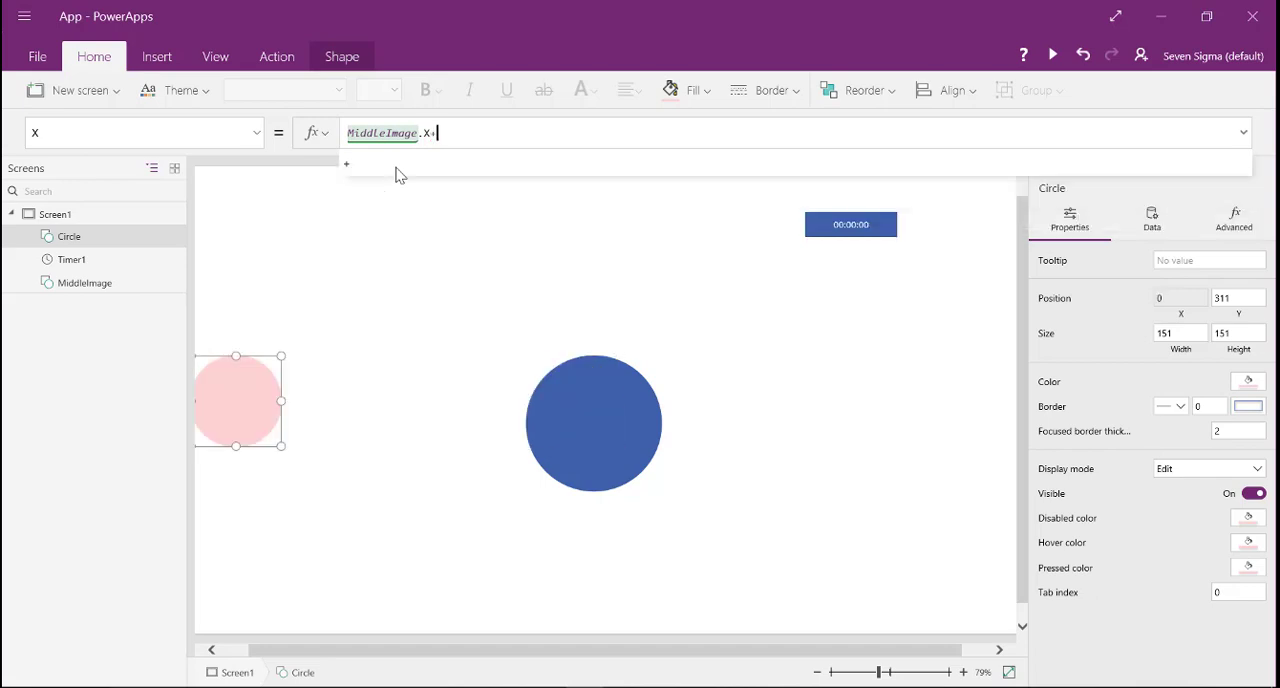
pyautogui.write('+Middle')
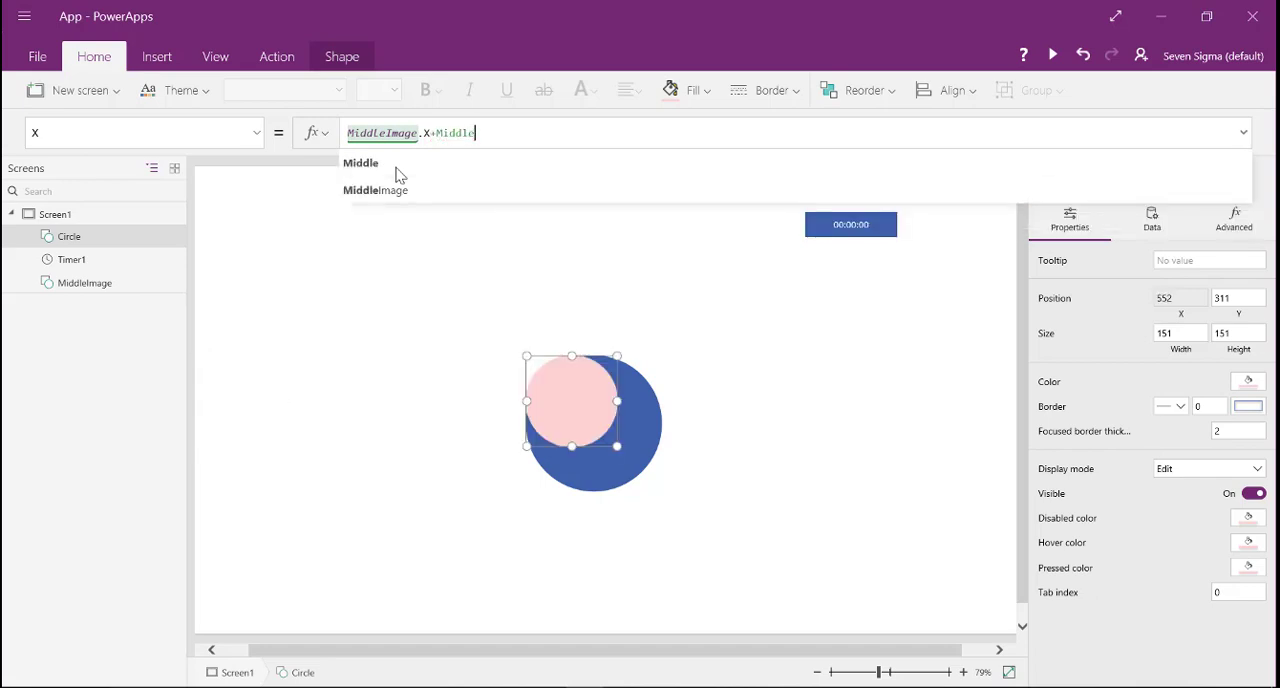
pyautogui.click(391, 192)
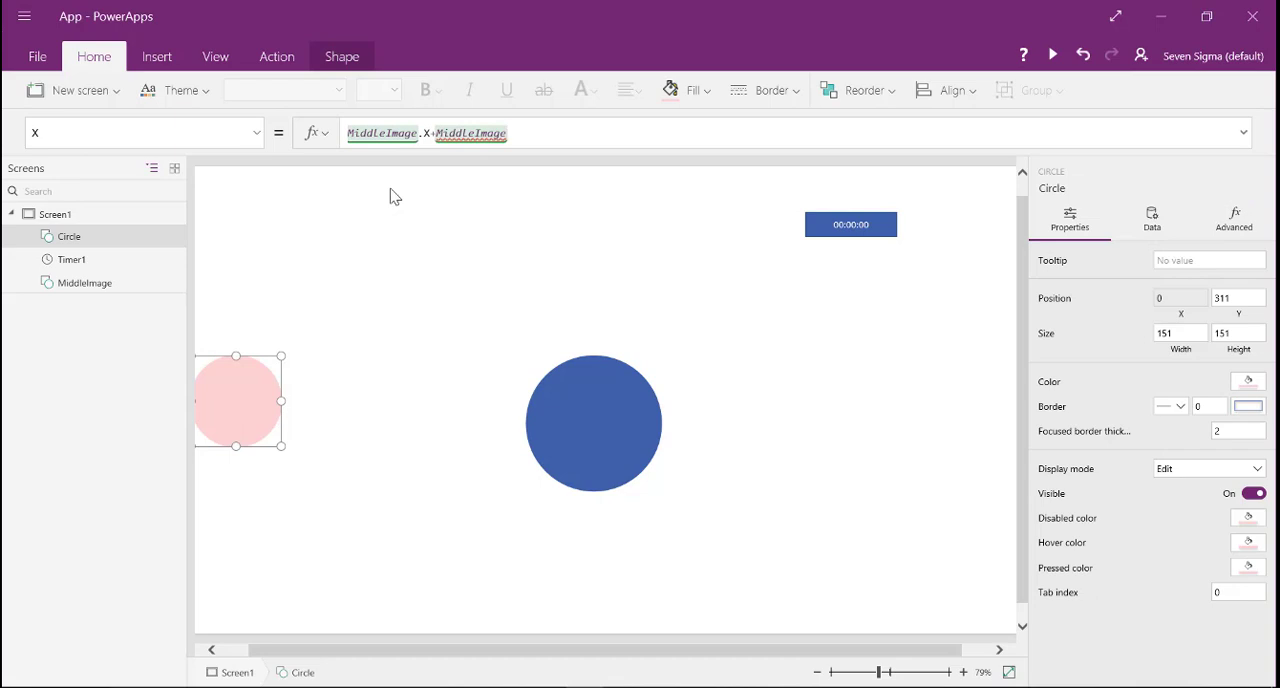
pyautogui.write('.wi')
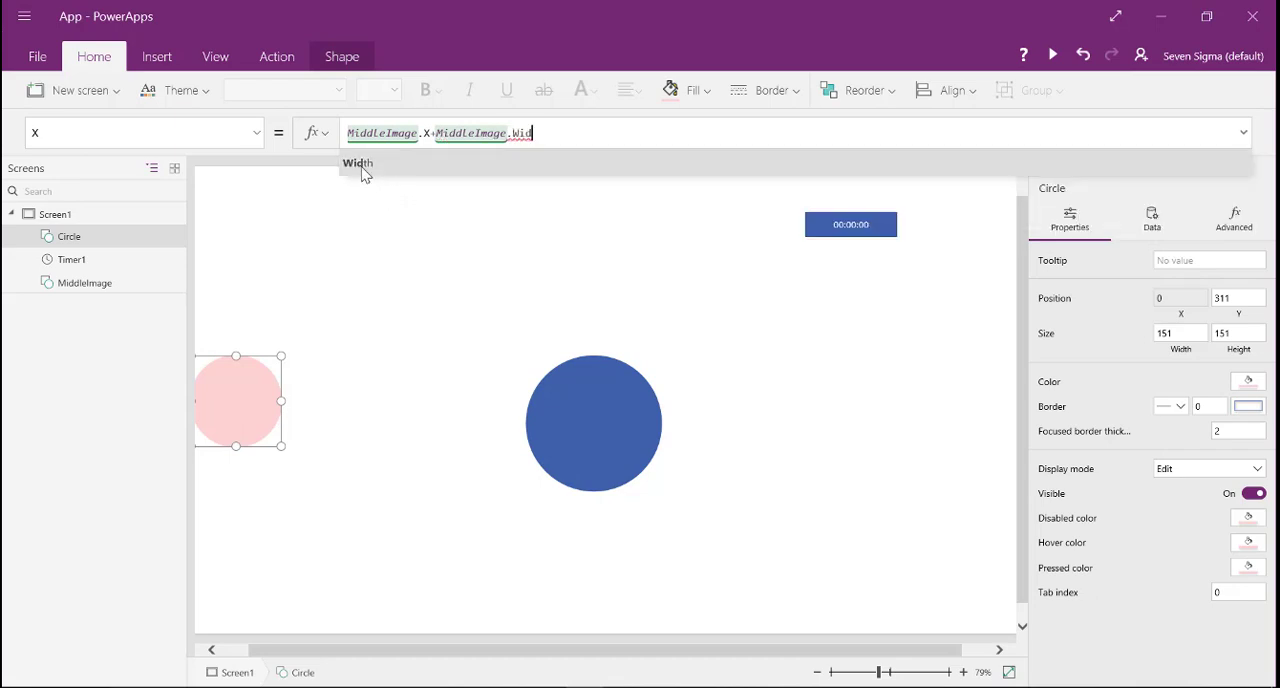
pyautogui.click(363, 171)
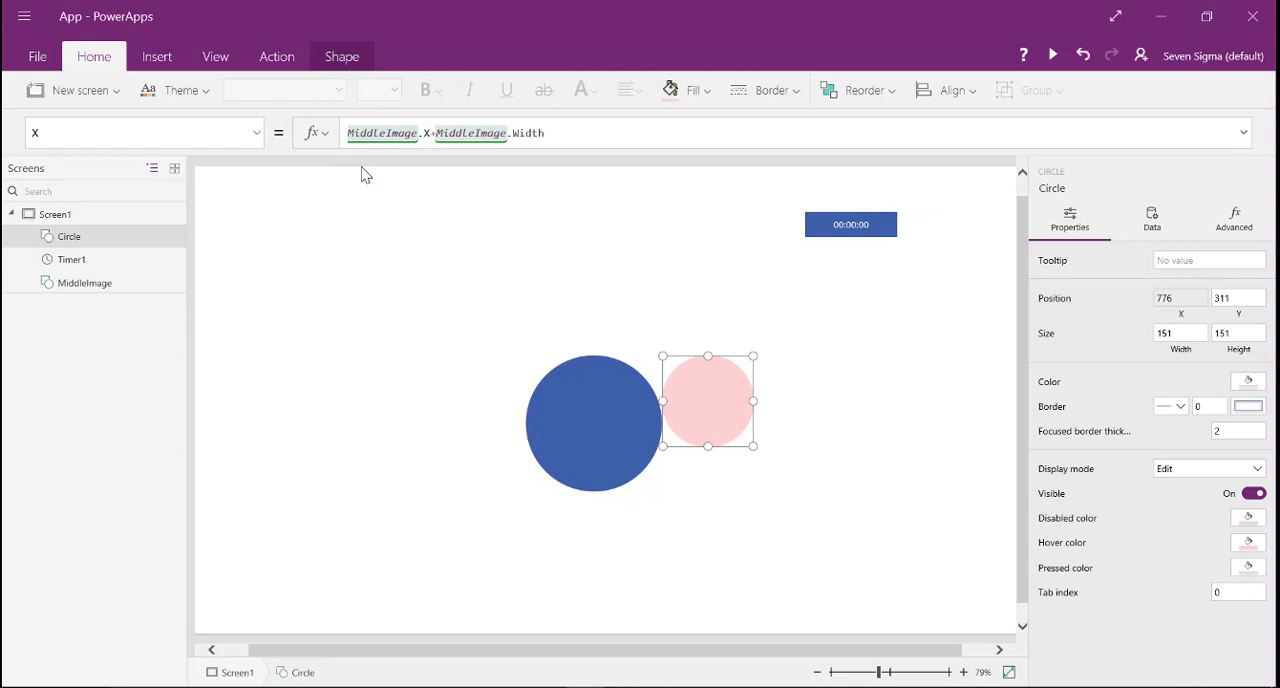
# - Complete the pink circle's X formula as MiddleImage.X+MiddleImage.Width/2-Circle.Width/2 to center it horizontally on MiddleImage
pyautogui.write('/2')
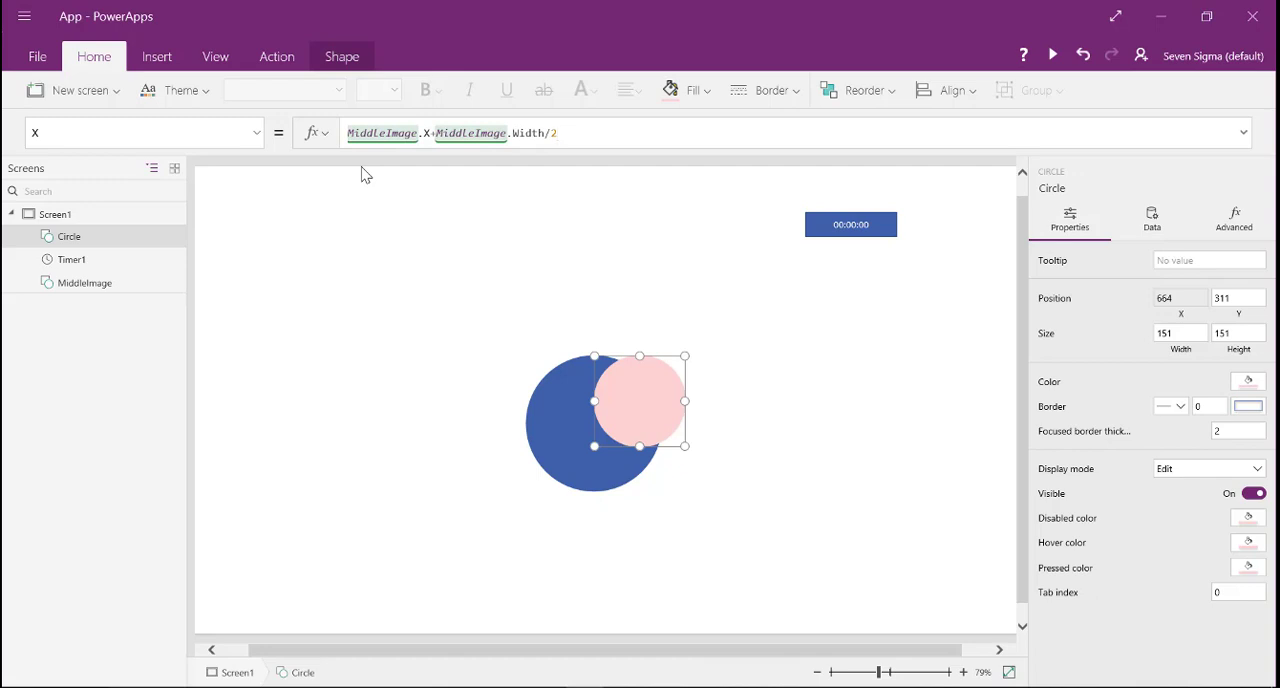
pyautogui.write('-')
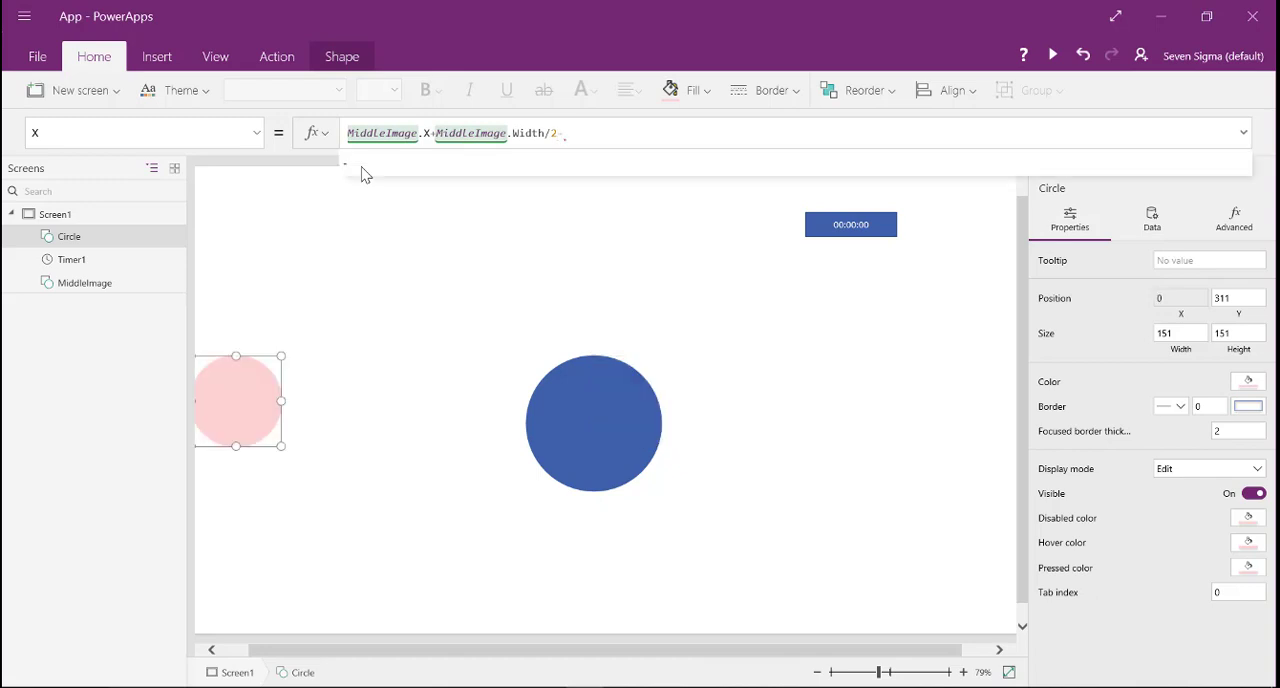
pyautogui.write('Cirlce')
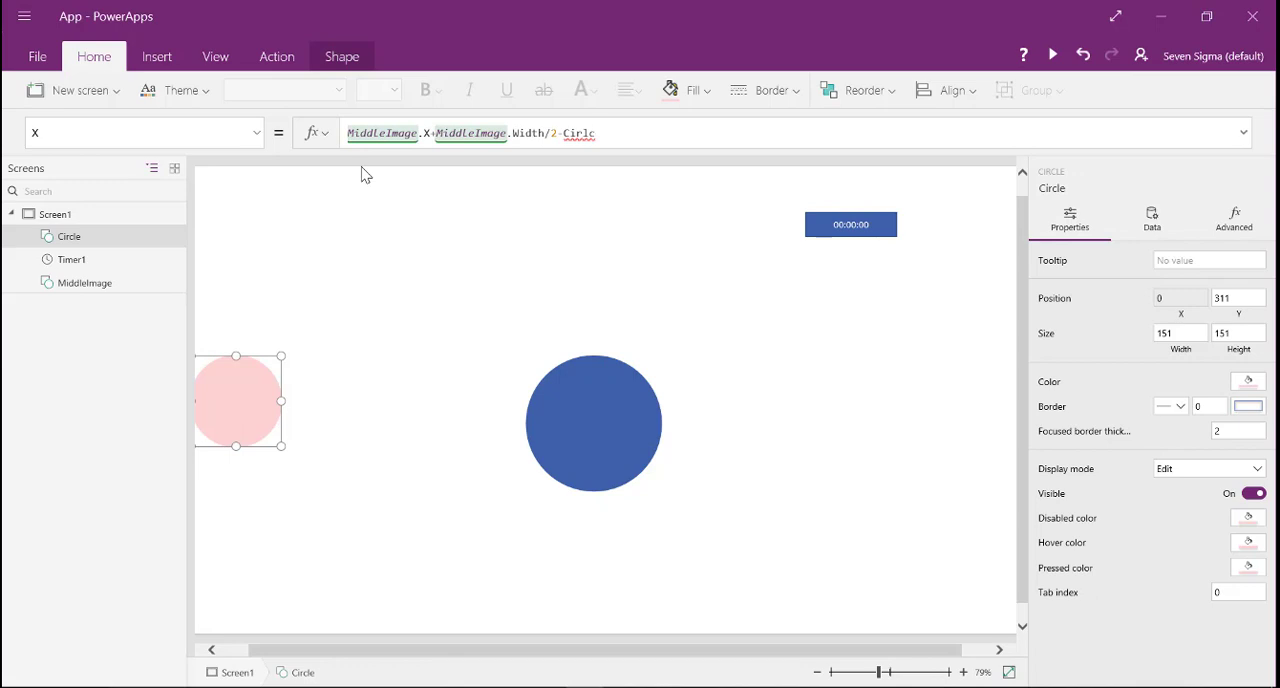
pyautogui.press('BackSpace')
pyautogui.press('BackSpace')
pyautogui.press('BackSpace')
pyautogui.write('cle.wi')
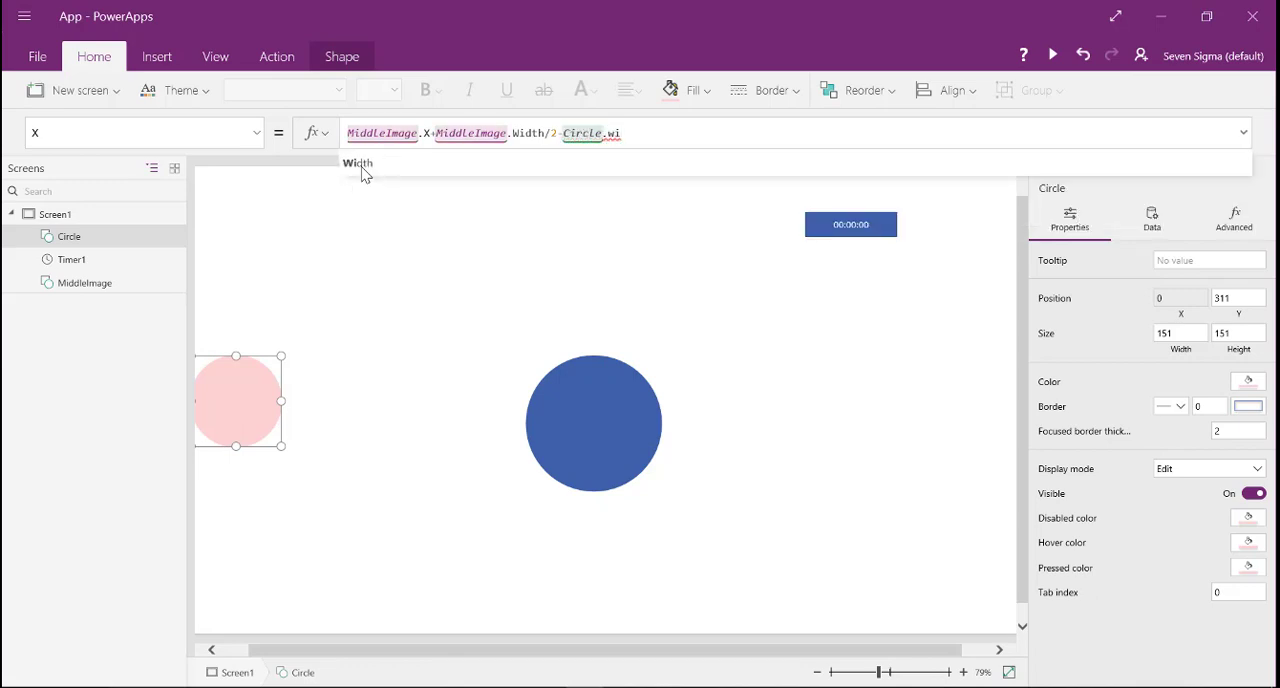
pyautogui.click(360, 168)
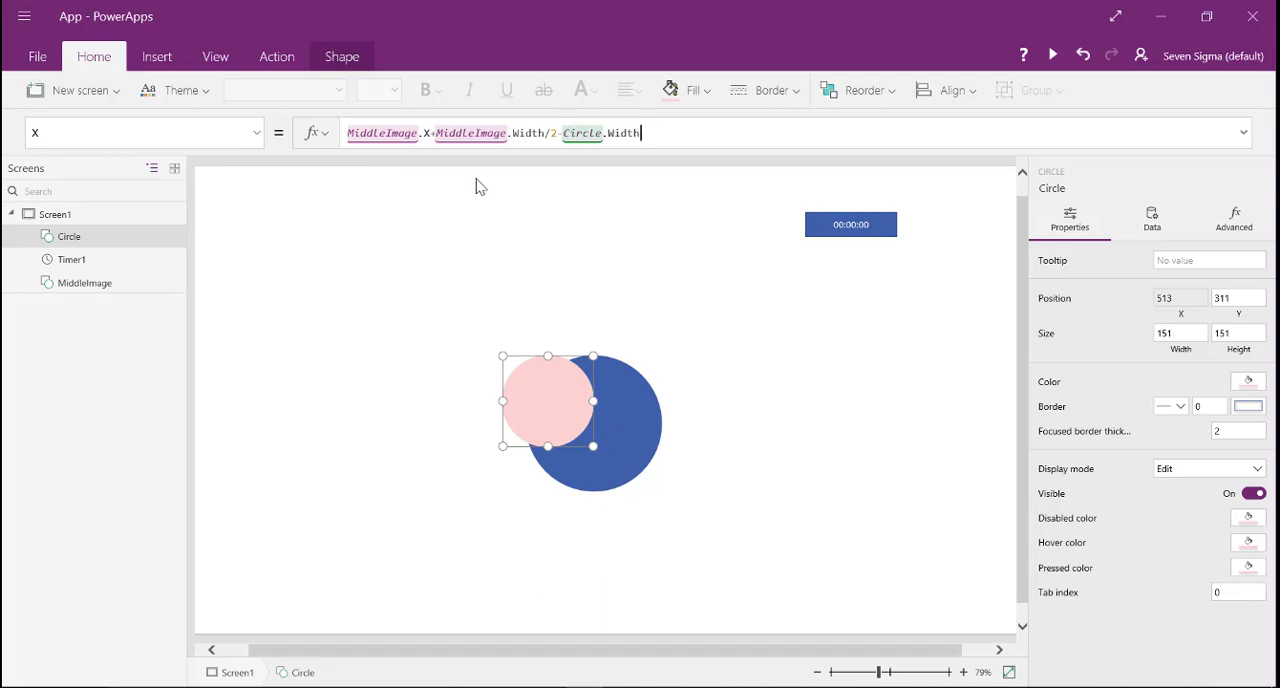
pyautogui.write('/2')
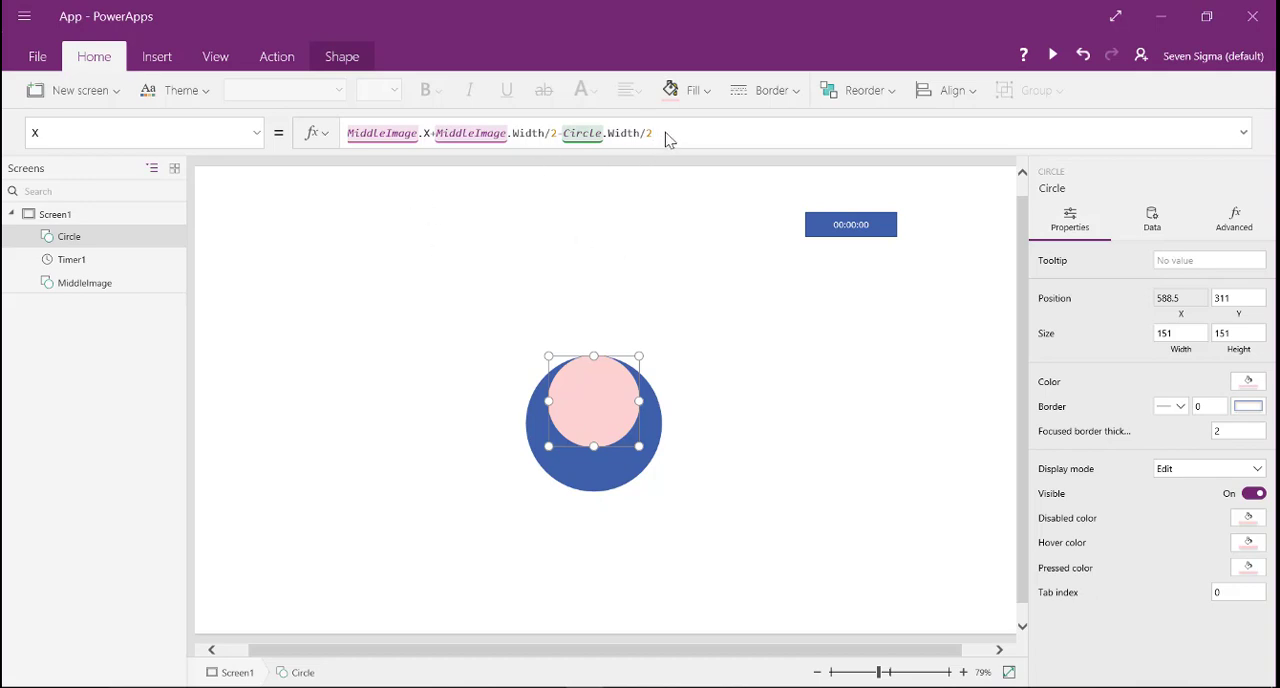
# - Reuse the X formula for the pink circle's Y property as MiddleImage.Y+MiddleImage.Width/2-Circle.Width/2
pyautogui.moveTo(663, 137); pyautogui.dragTo(348, 145)
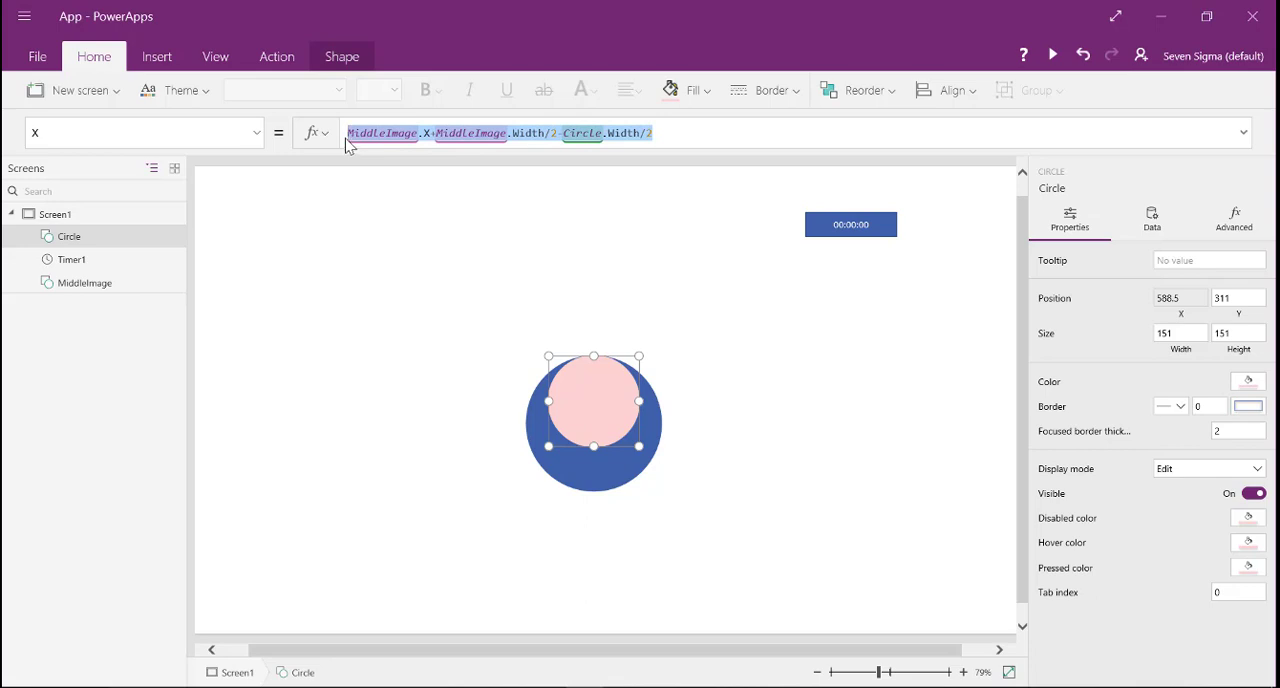
pyautogui.click(467, 338)
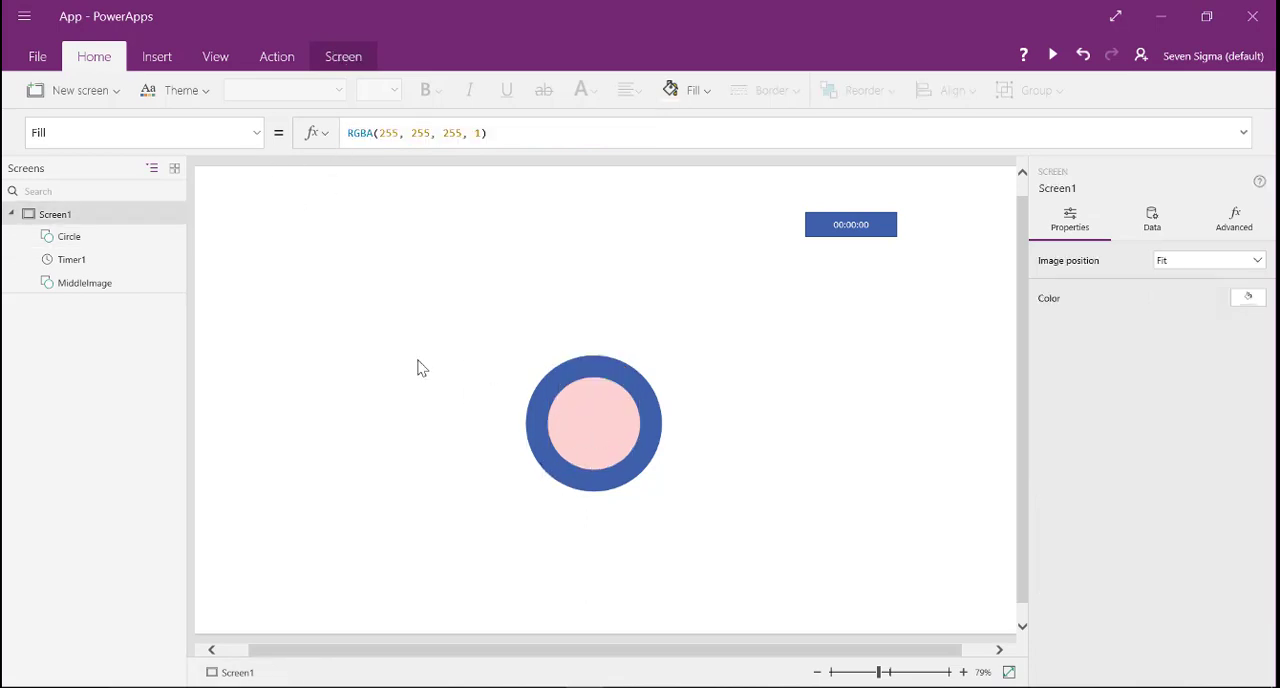
# - Move MiddleImage slightly up to X 551, Y 294 to test that the pink circle follows it
pyautogui.click(570, 487)
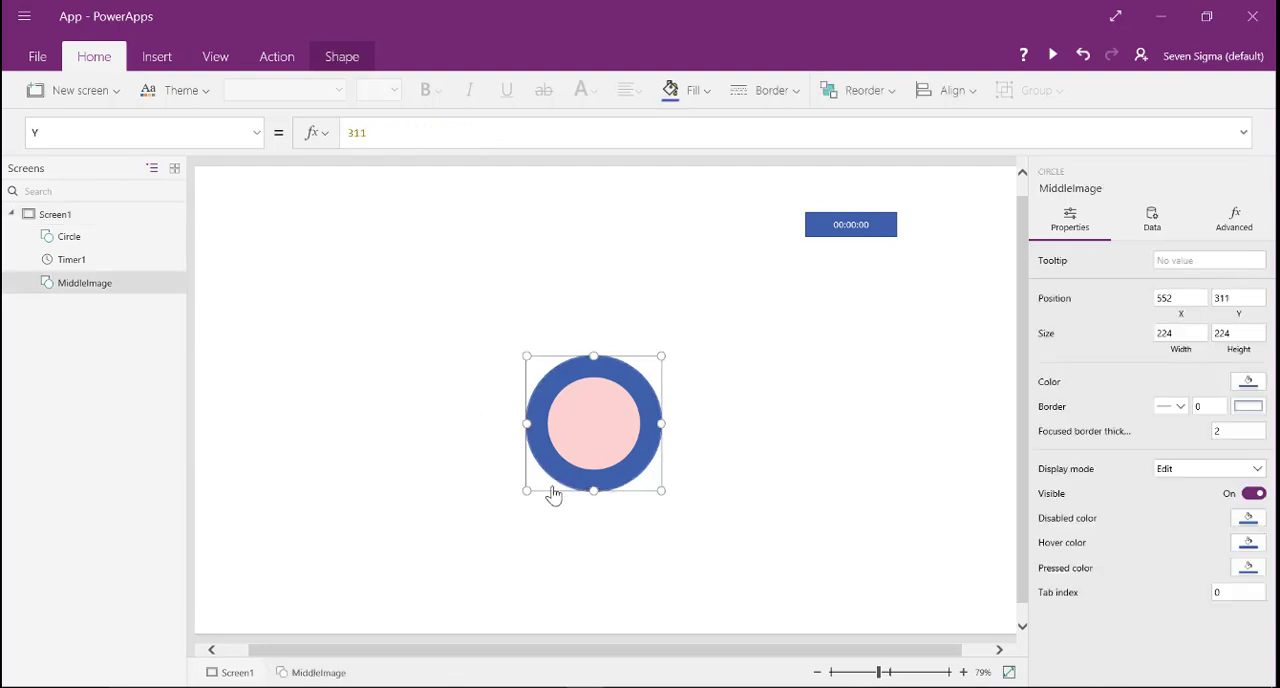
pyautogui.moveTo(550, 498)
pyautogui.mouseDown()
pyautogui.moveTo(493, 492)
pyautogui.moveTo(565, 497)
pyautogui.moveTo(543, 477)
pyautogui.mouseUp()
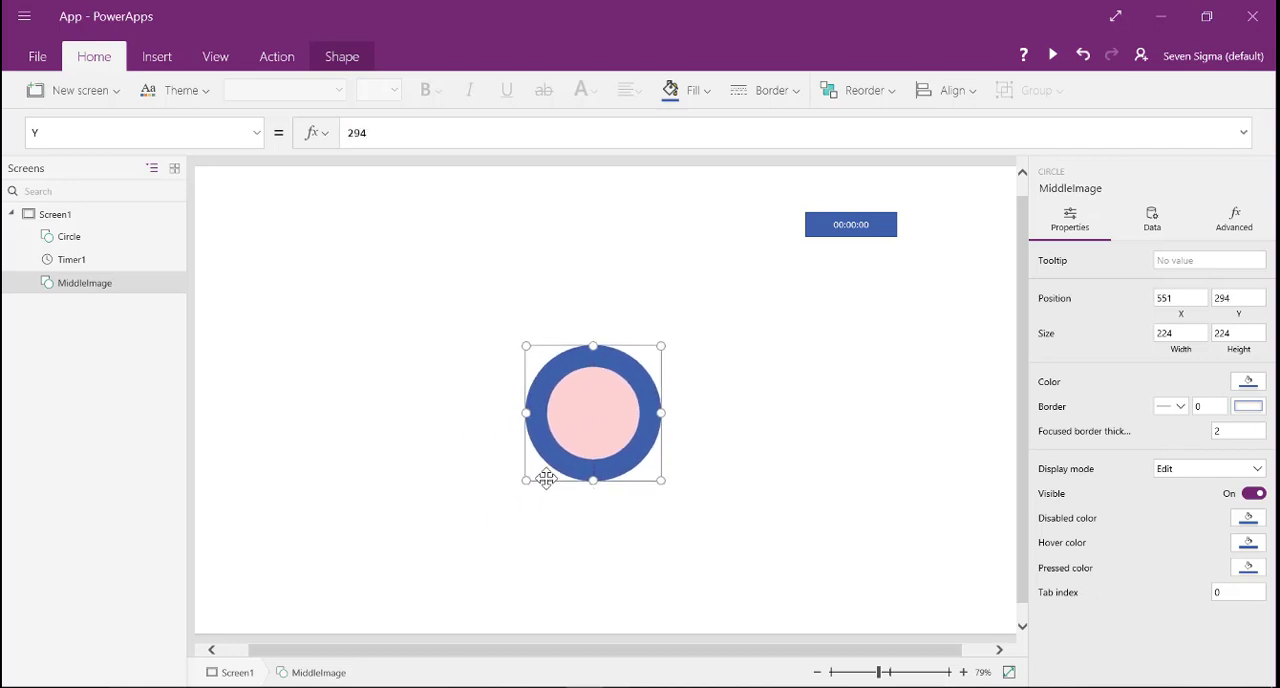
pyautogui.click(578, 566)
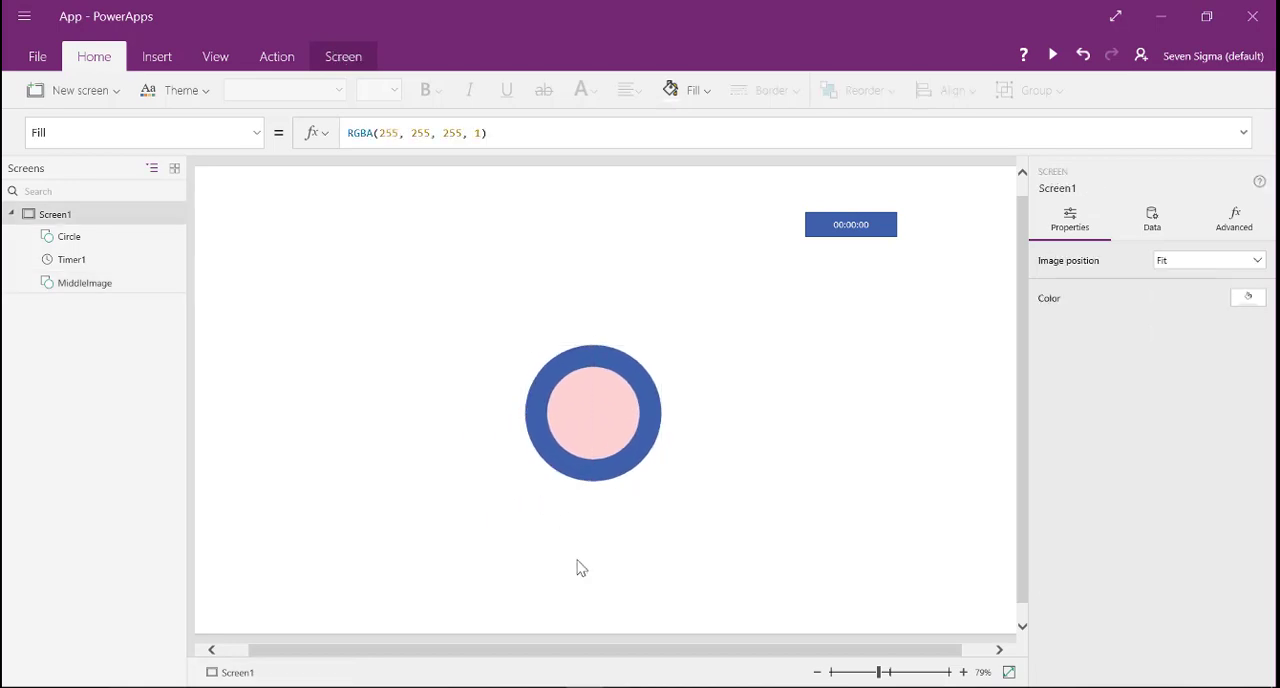
# - Duplicate the pink circle, move the copy up and left of MiddleImage to X 425, Y 180, and name it Arm1
pyautogui.click(563, 423)
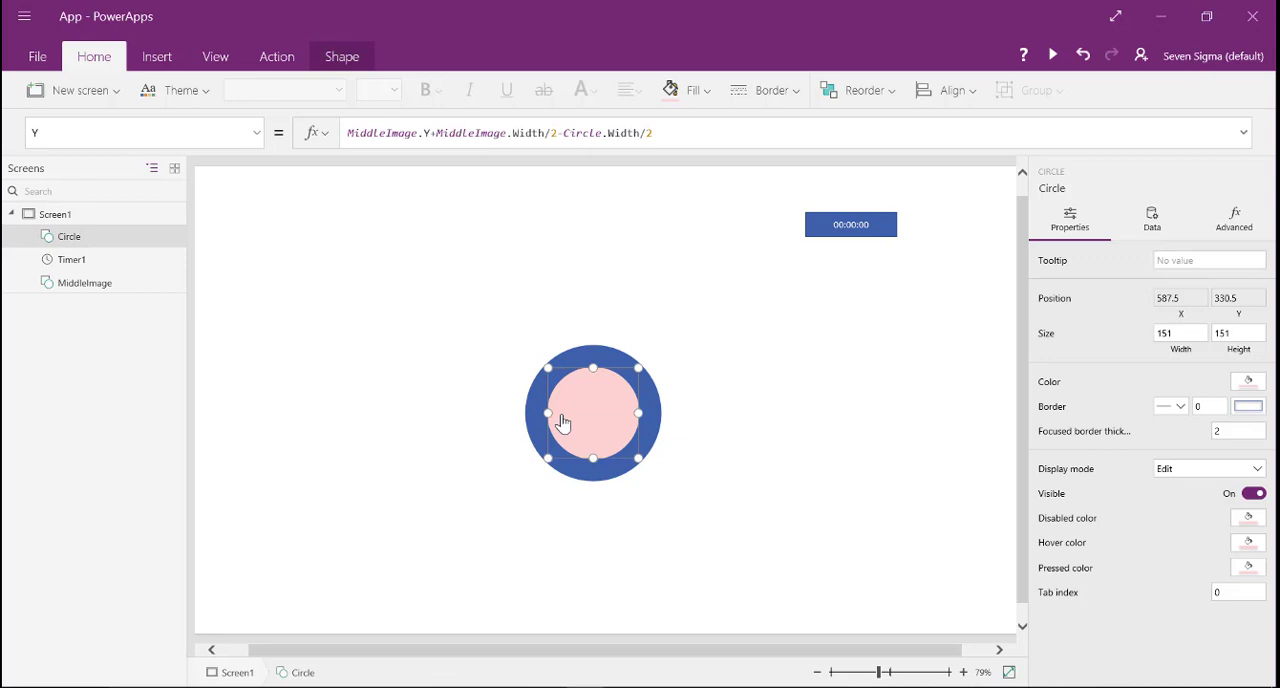
pyautogui.hotkey('ctrl', 'c')
pyautogui.hotkey('ctrl', 'v')
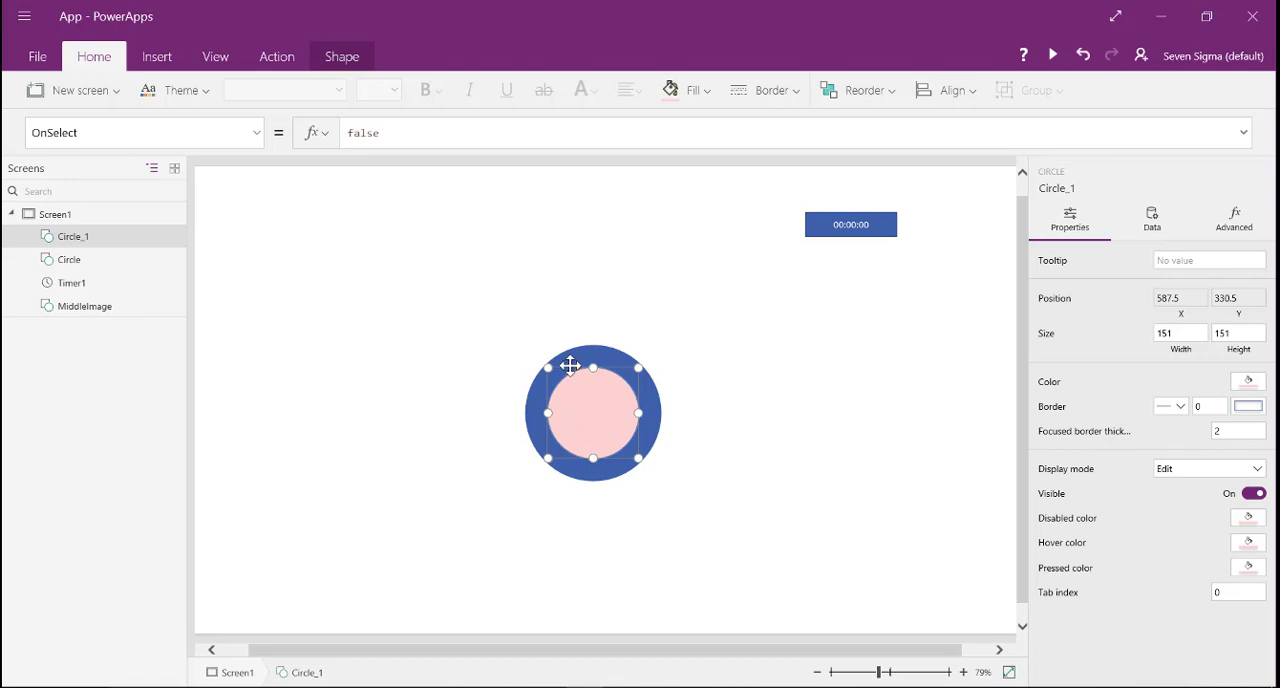
pyautogui.moveTo(569, 366); pyautogui.dragTo(470, 275)
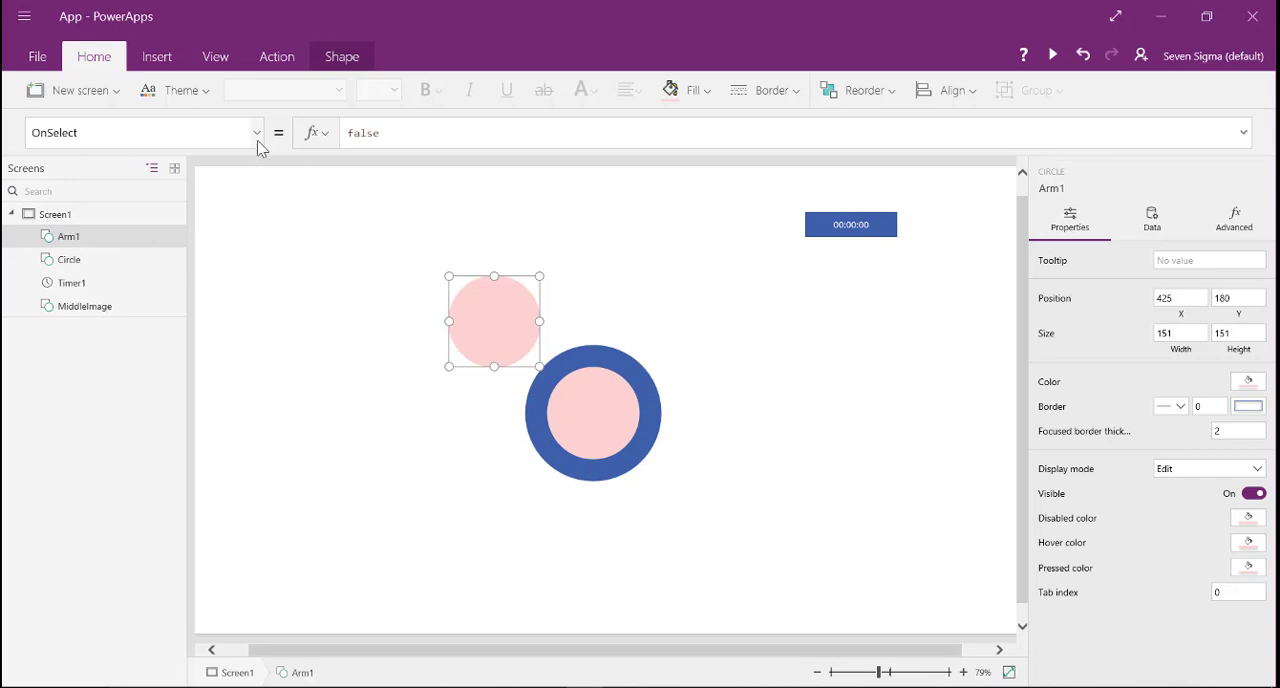
# - Set Arm1's X property to the formula MiddleImage.X+(MiddleImage.Width/2)
pyautogui.click(258, 141)
pyautogui.click(80, 405)
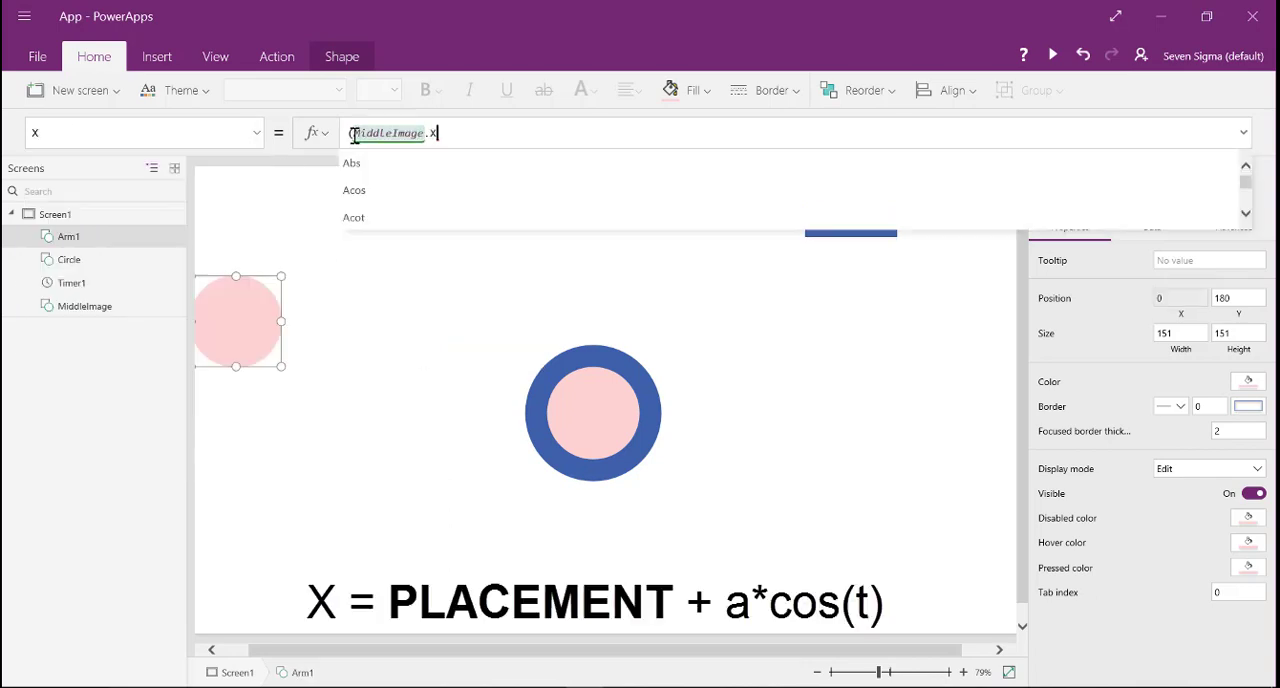
pyautogui.press('BackSpace')
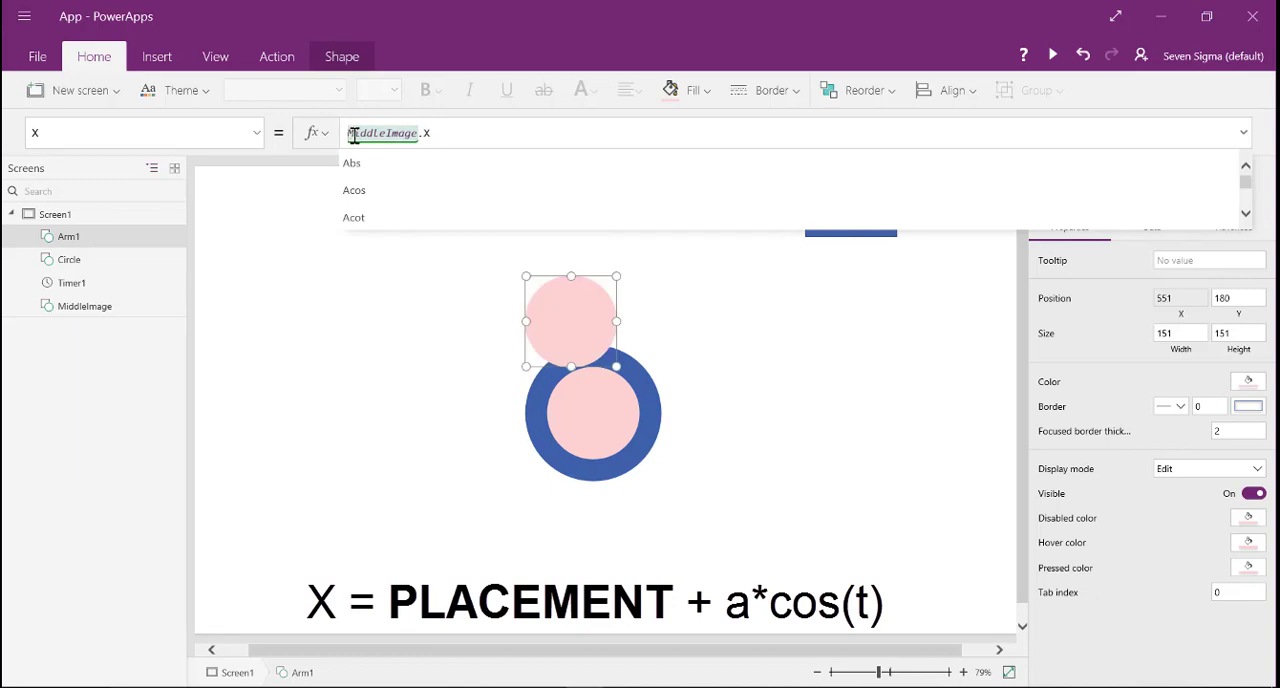
pyautogui.click(444, 127)
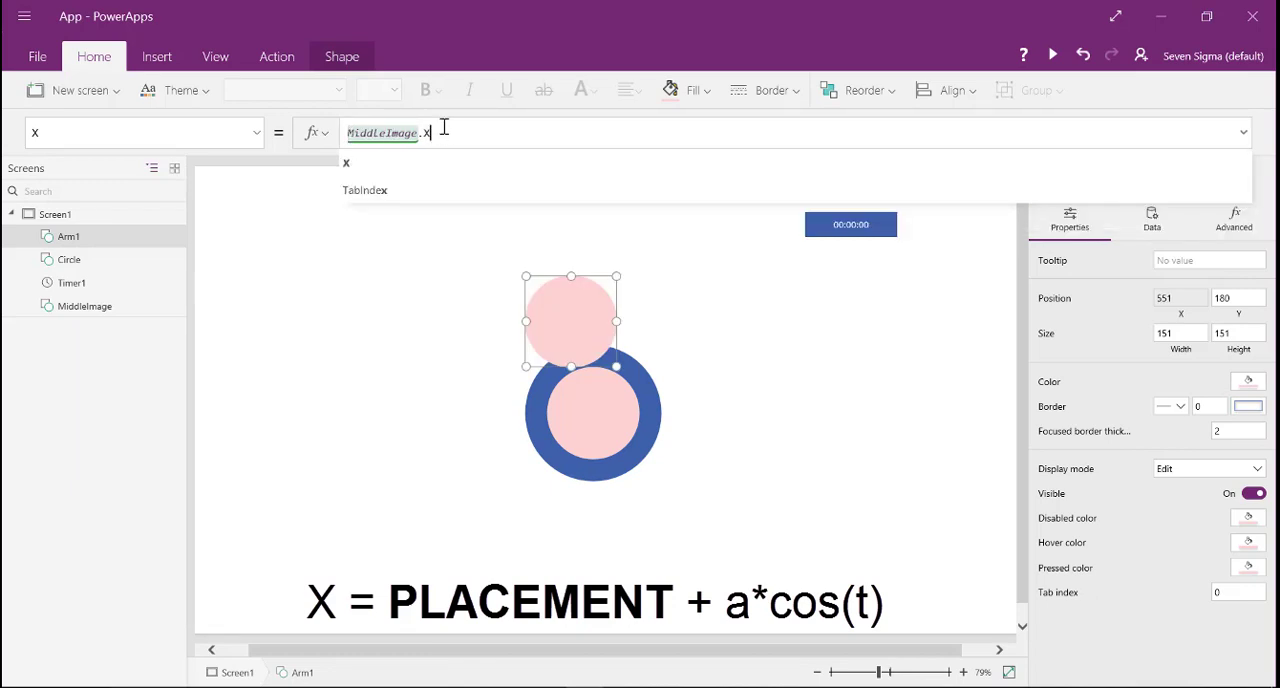
pyautogui.hotkey('ctrl', 'v')
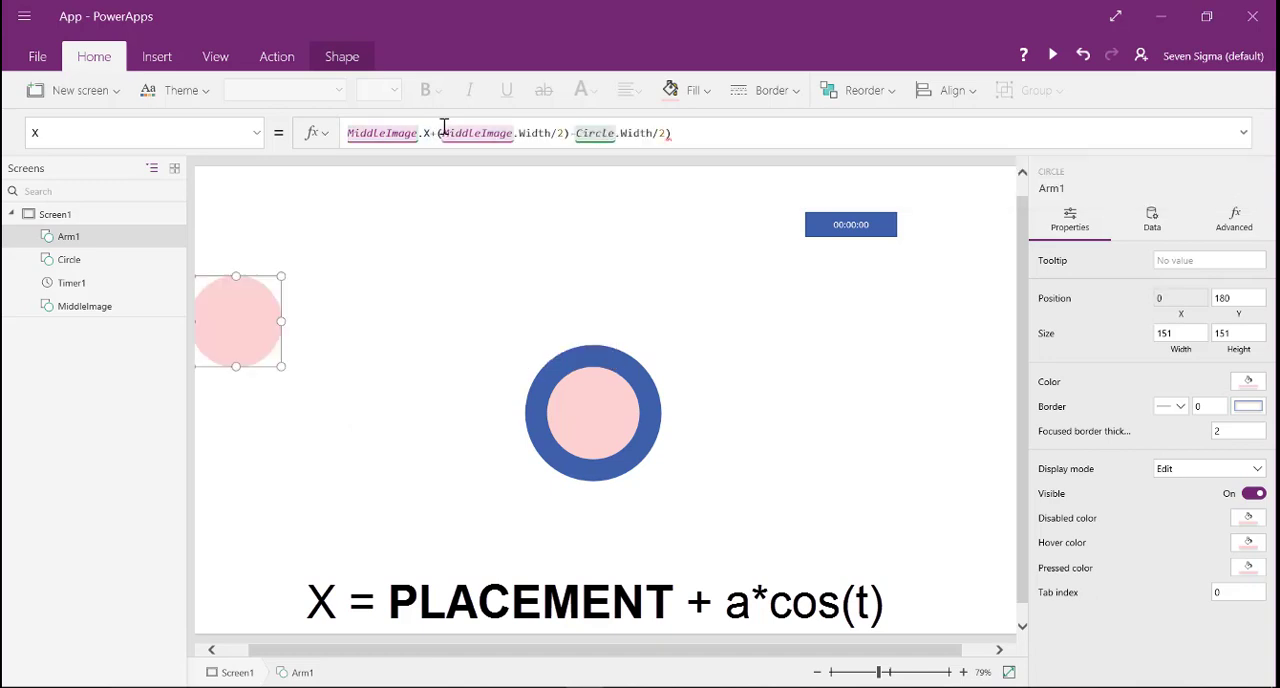
pyautogui.moveTo(570, 133); pyautogui.dragTo(689, 134)
pyautogui.press('BackSpace')
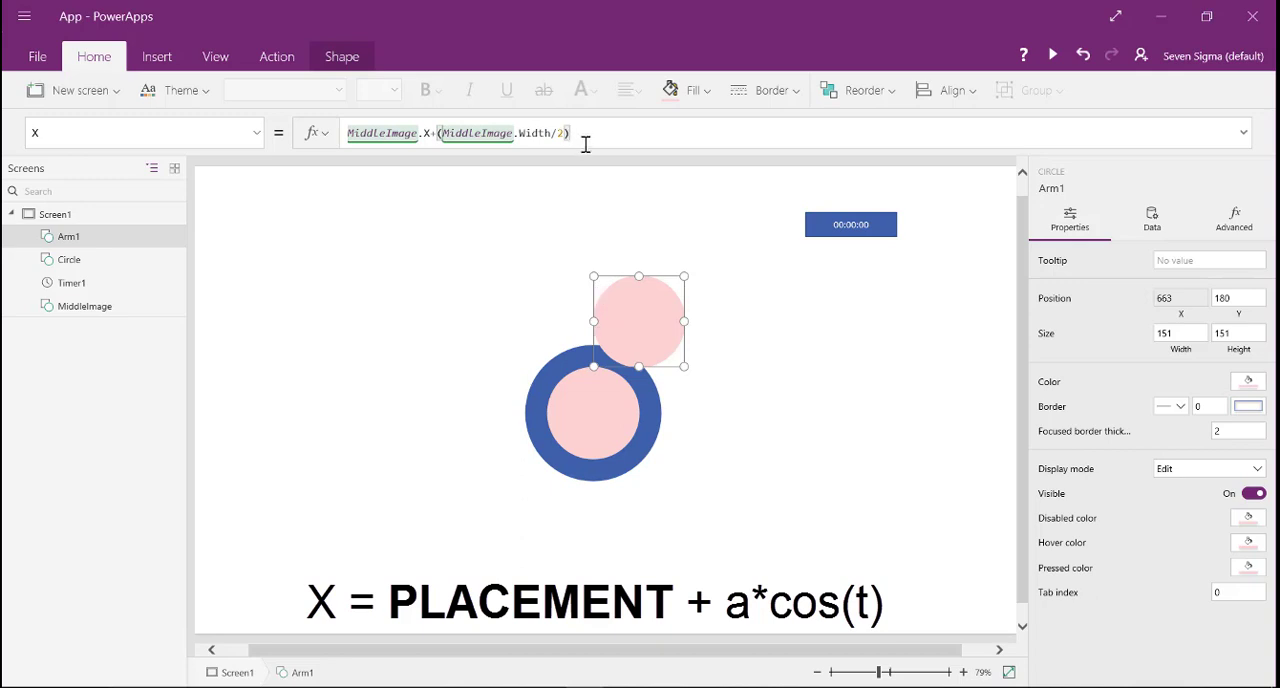
# - Subtract Circle.Width/2 in Arm1's X formula and enclose it in parentheses as (MiddleImage.X+(MiddleImage.Width/2)-Circle.Width/2)
pyautogui.hotkey('ctrl', 'v')
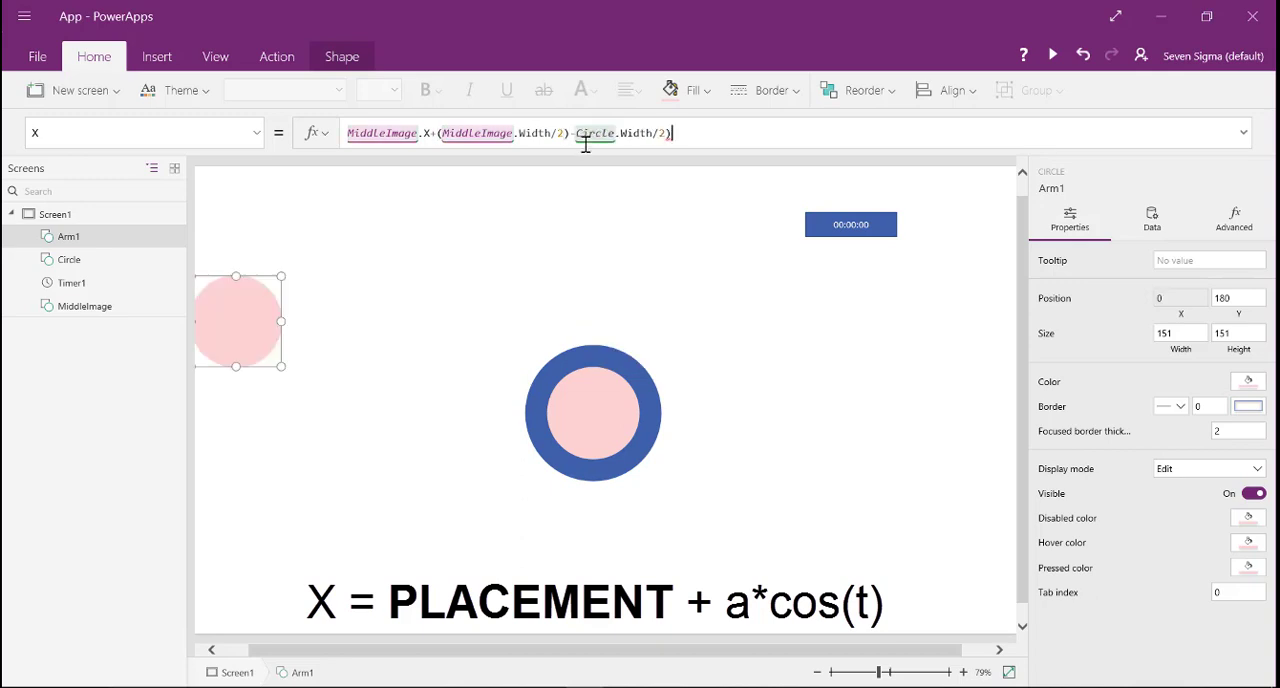
pyautogui.click(348, 134)
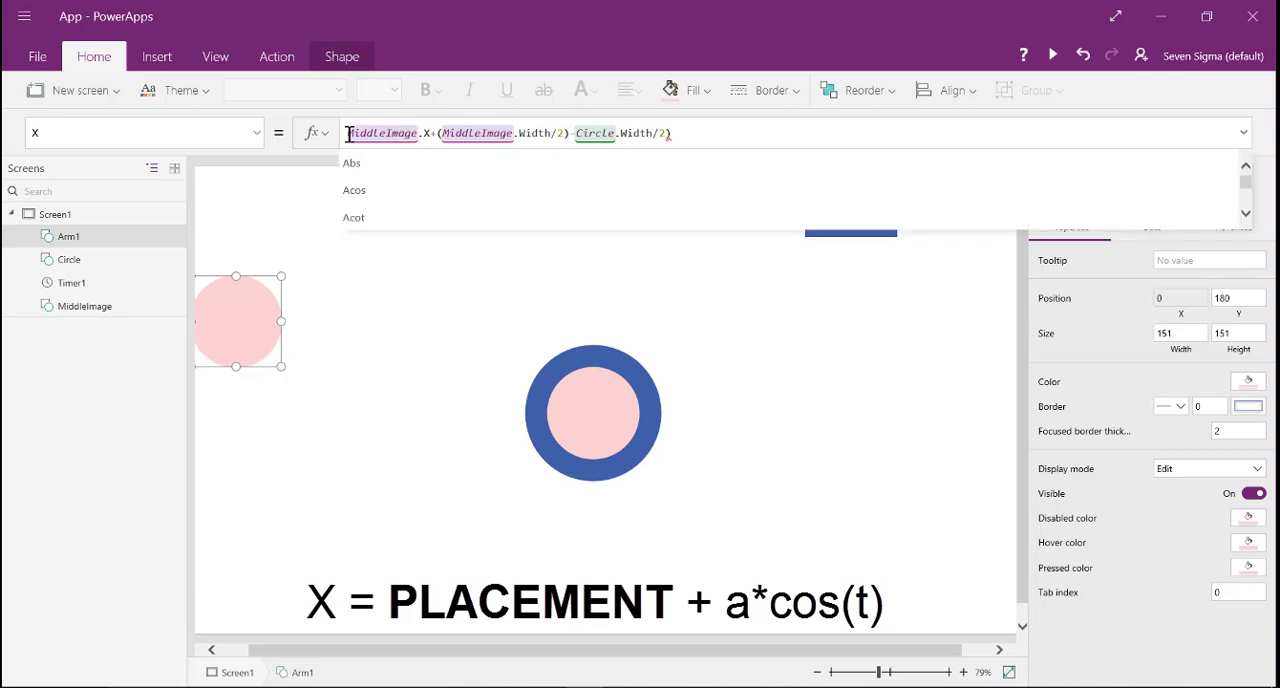
pyautogui.write('(')
pyautogui.click(608, 133)
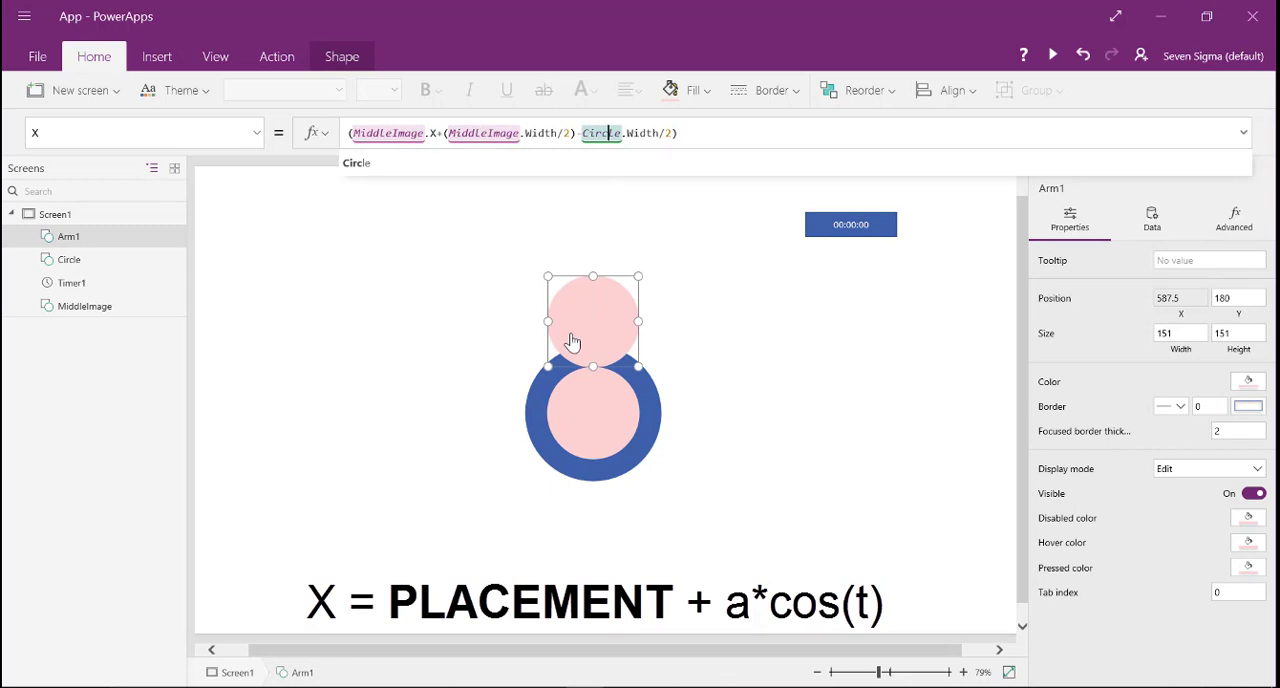
pyautogui.click(711, 135)
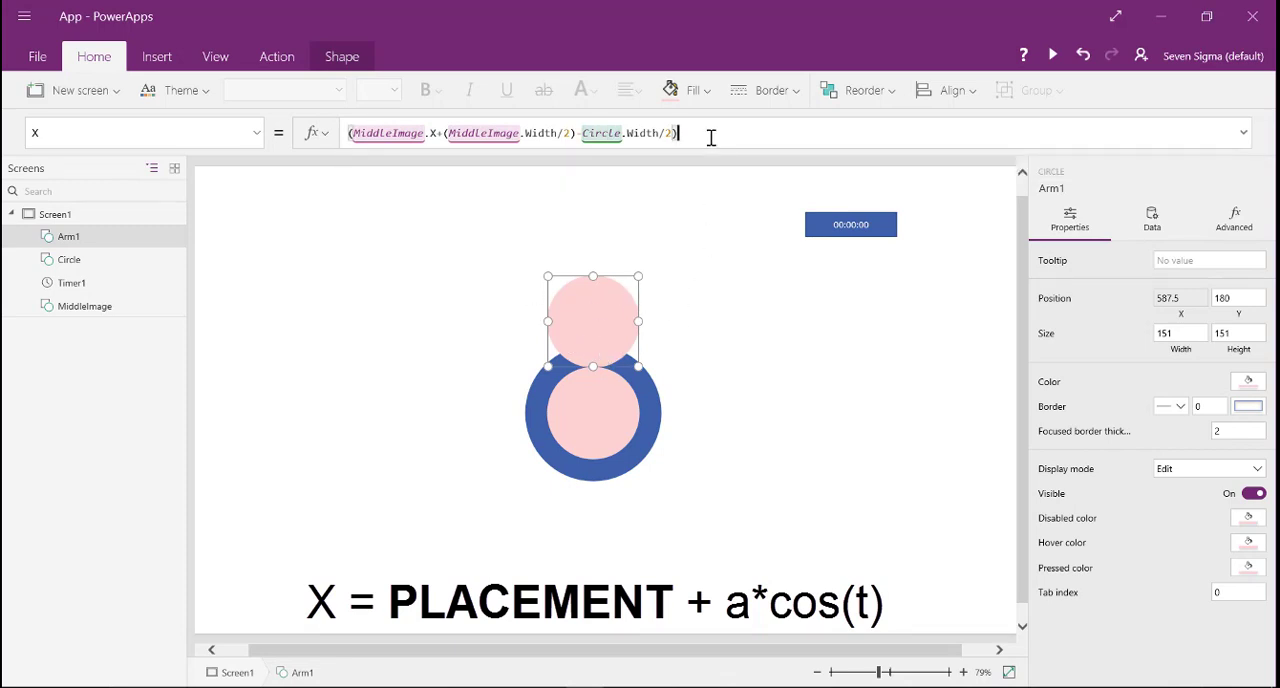
# - Append the rotation term +(a)*Cos(Timer1.Value) to Arm1's X formula, keeping a as a placeholder
pyautogui.write('+a')
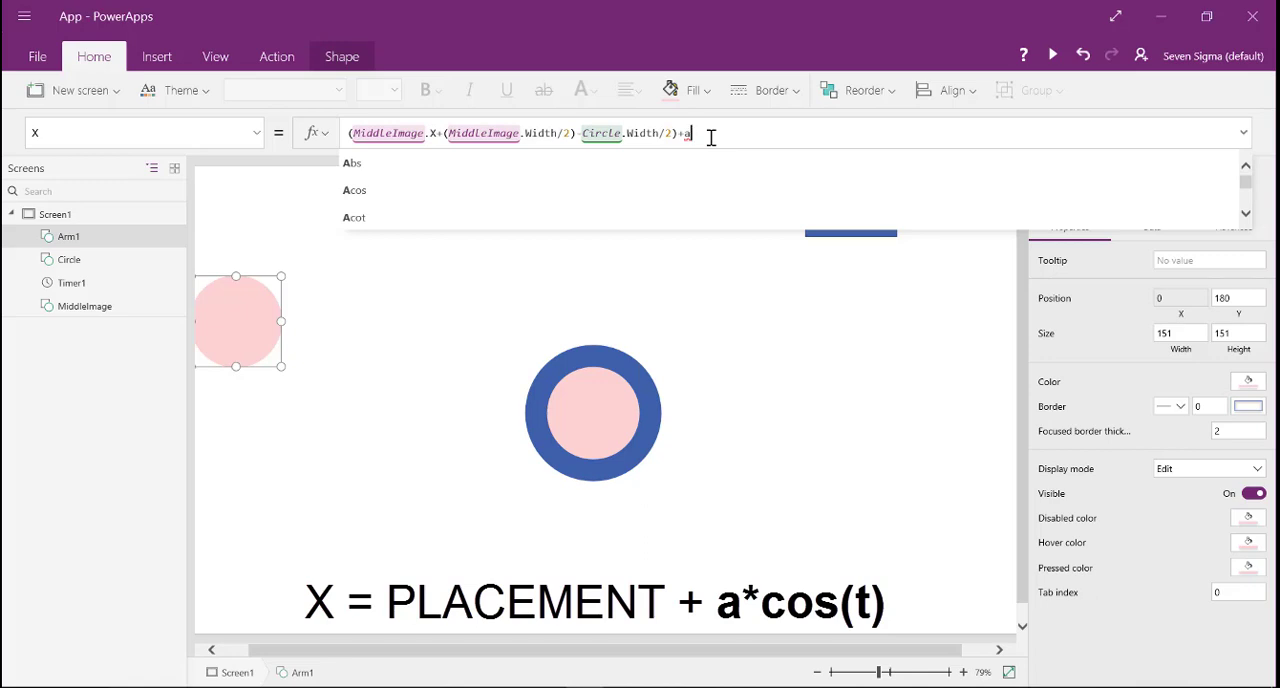
pyautogui.write('*')
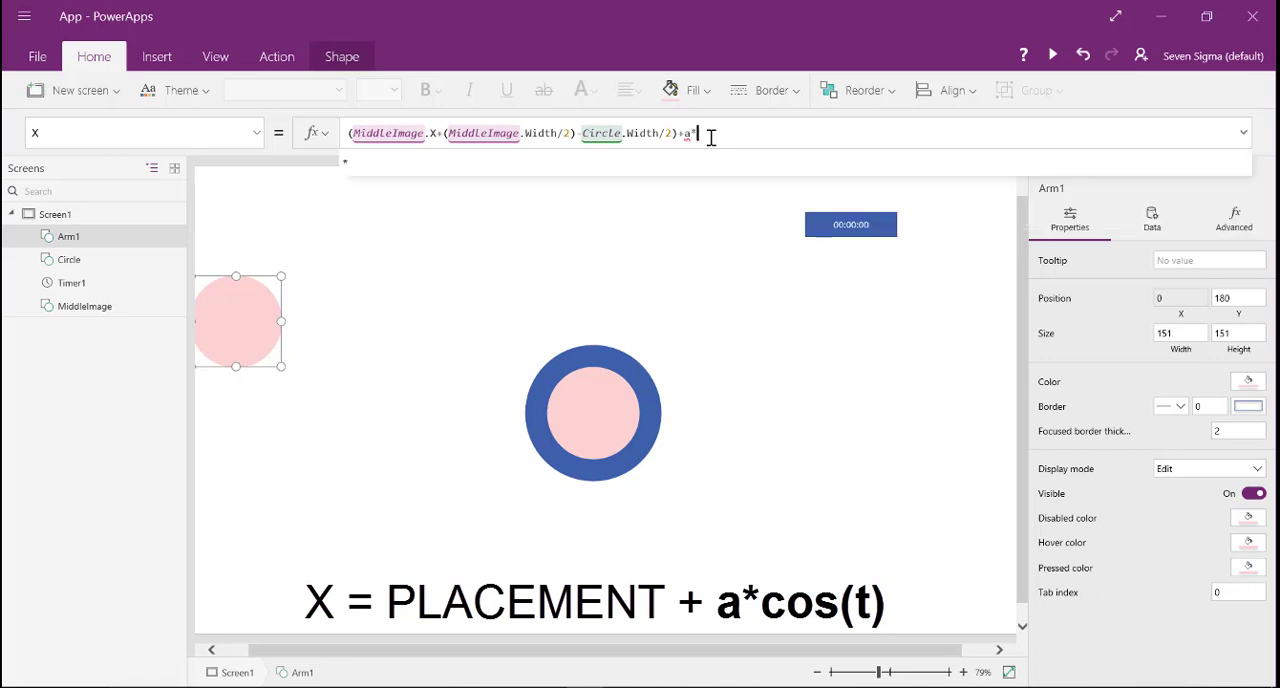
pyautogui.write('cos(')
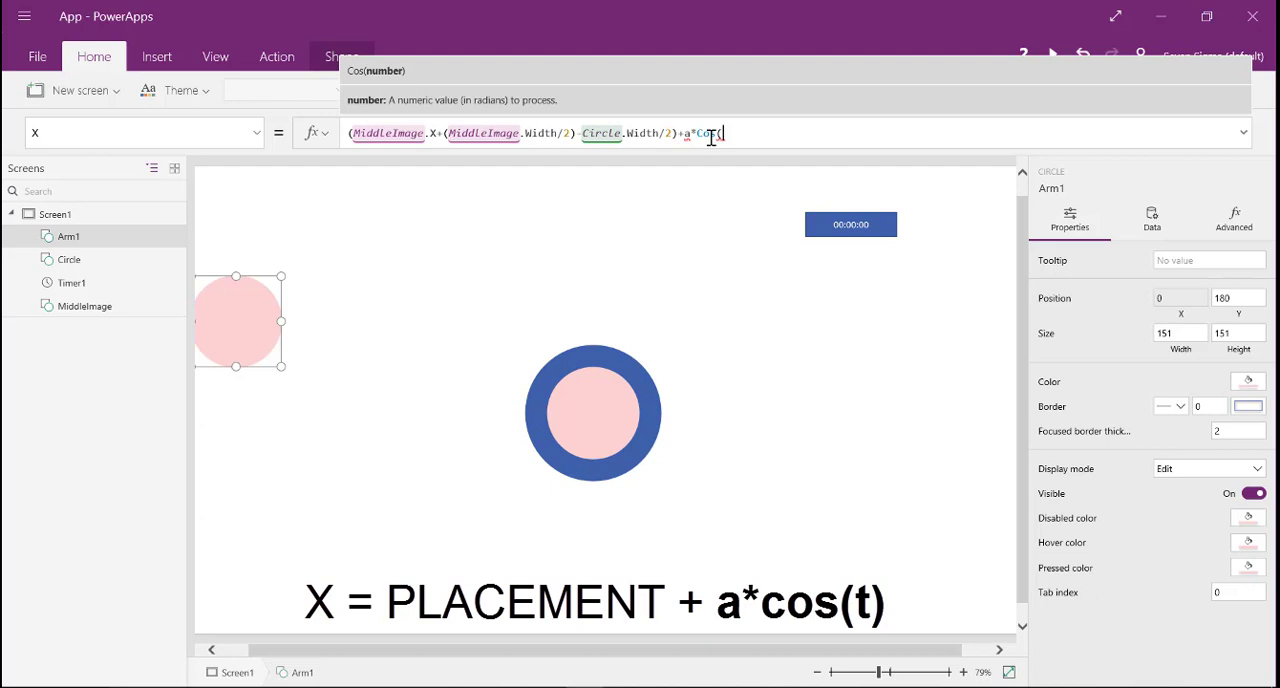
pyautogui.write('Timer')
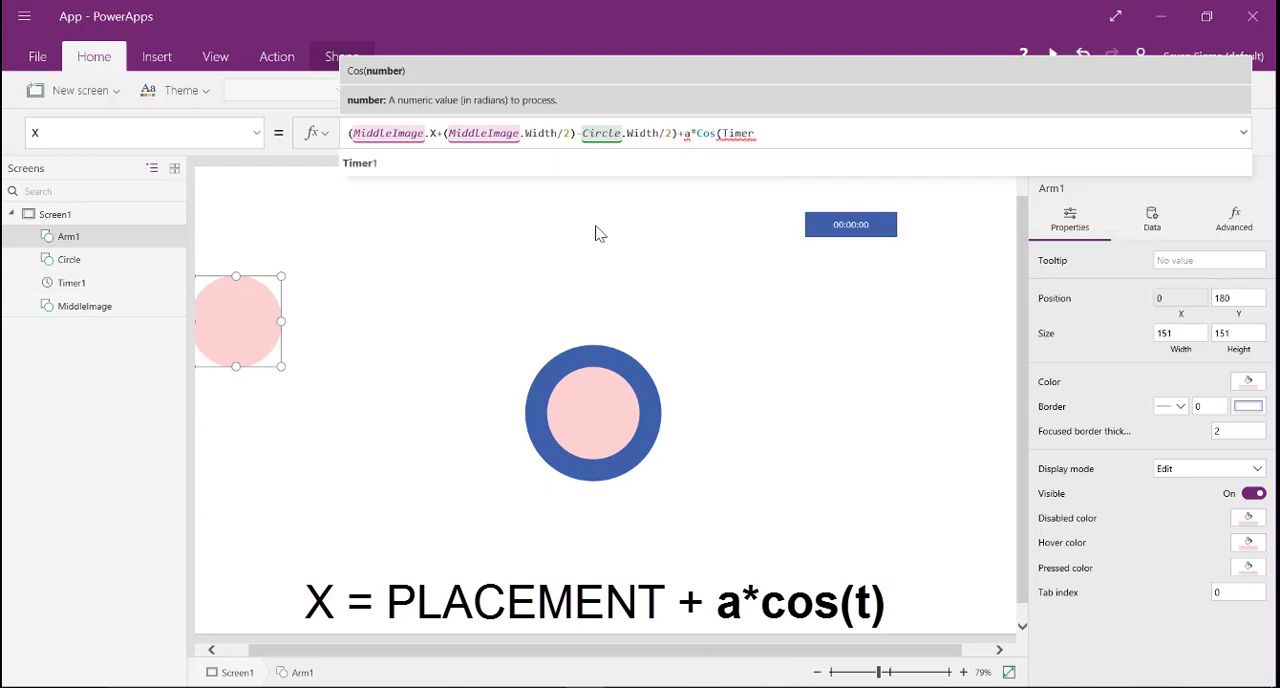
pyautogui.write('1.val')
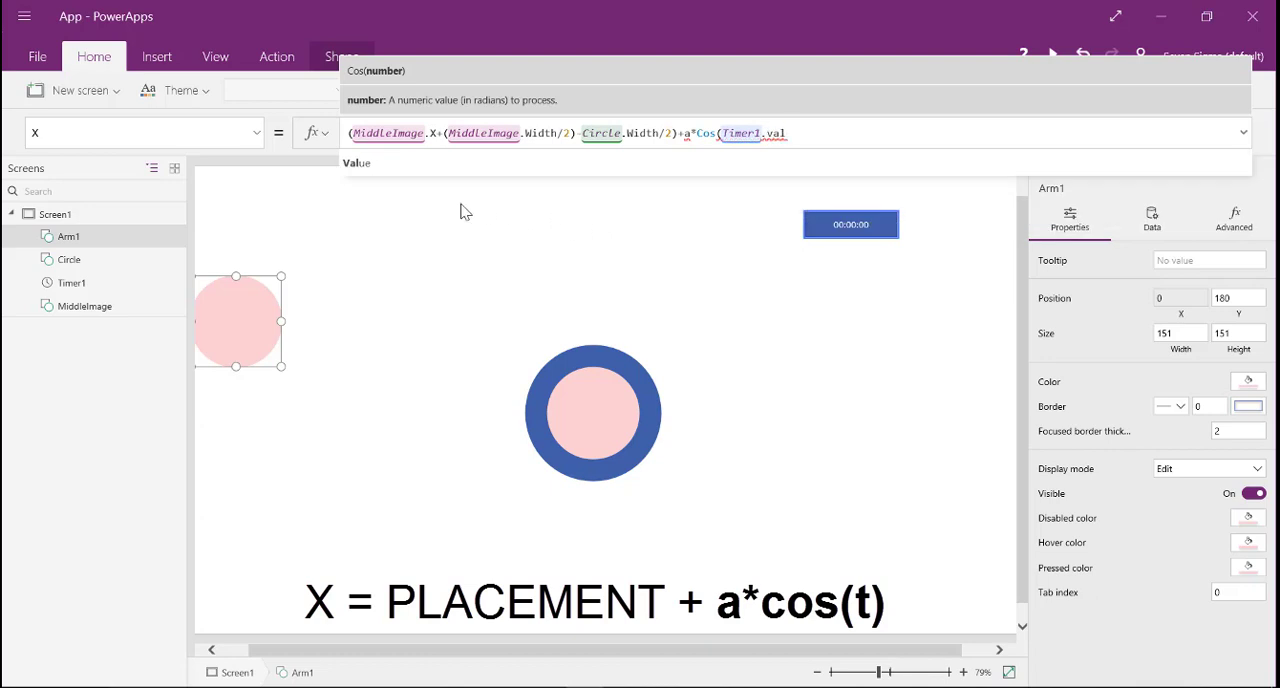
pyautogui.click(416, 163)
pyautogui.write(')')
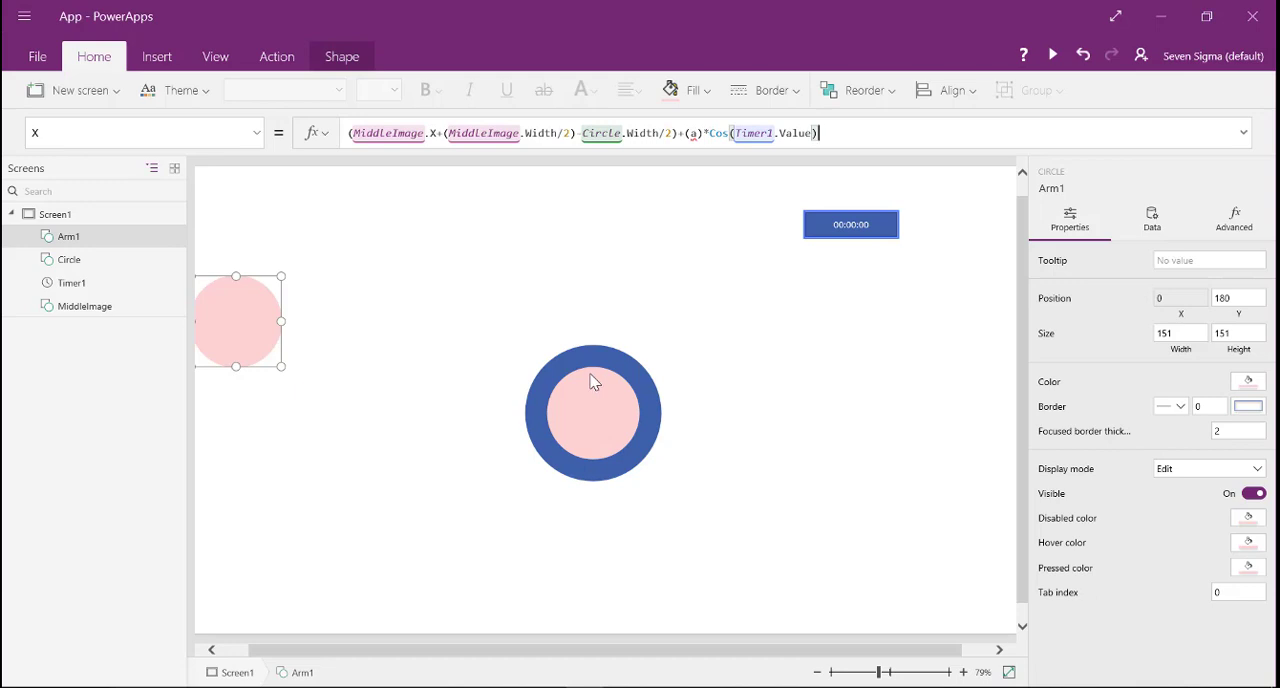
# - Replace the placeholder a in Arm1's X formula with Circle.Width
pyautogui.doubleClick(692, 133)
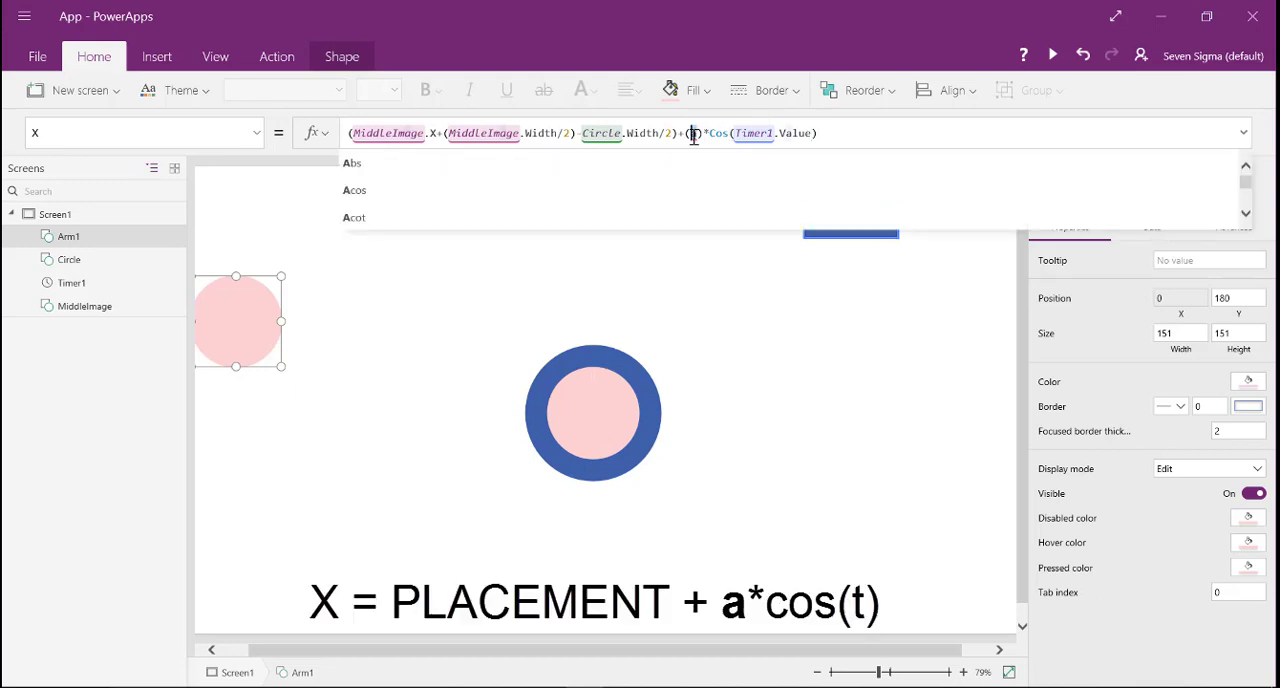
pyautogui.write('Circle.')
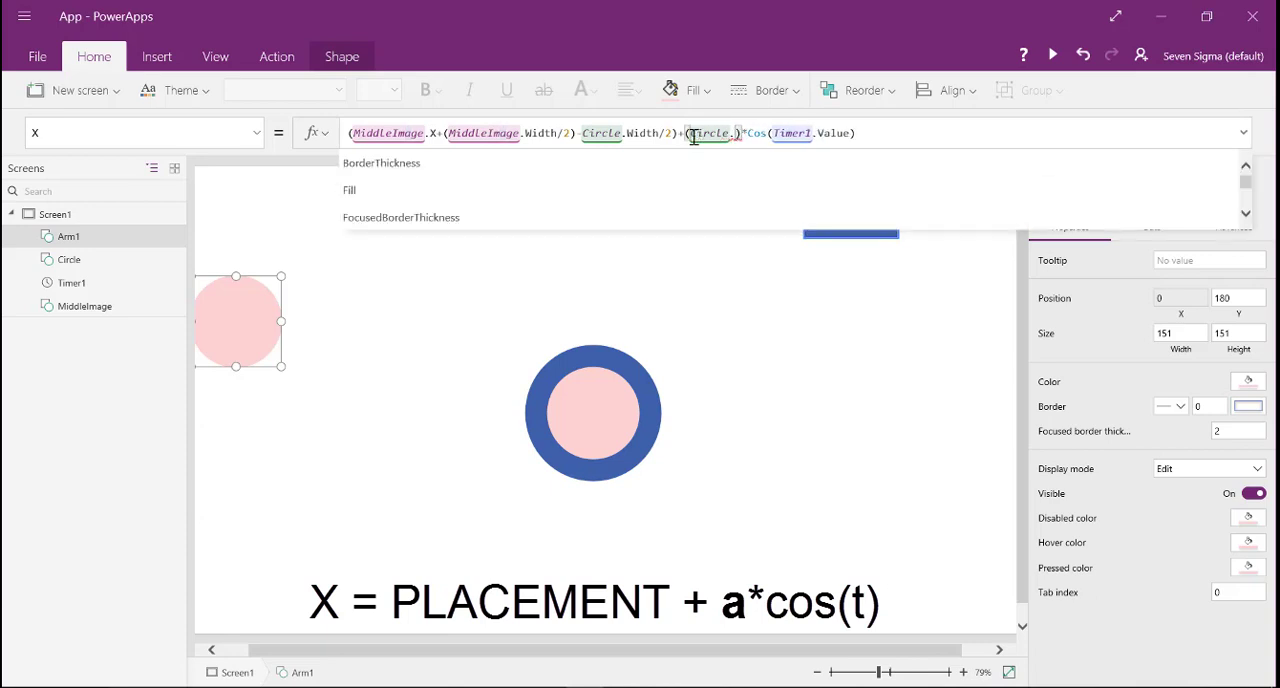
pyautogui.write('Width')
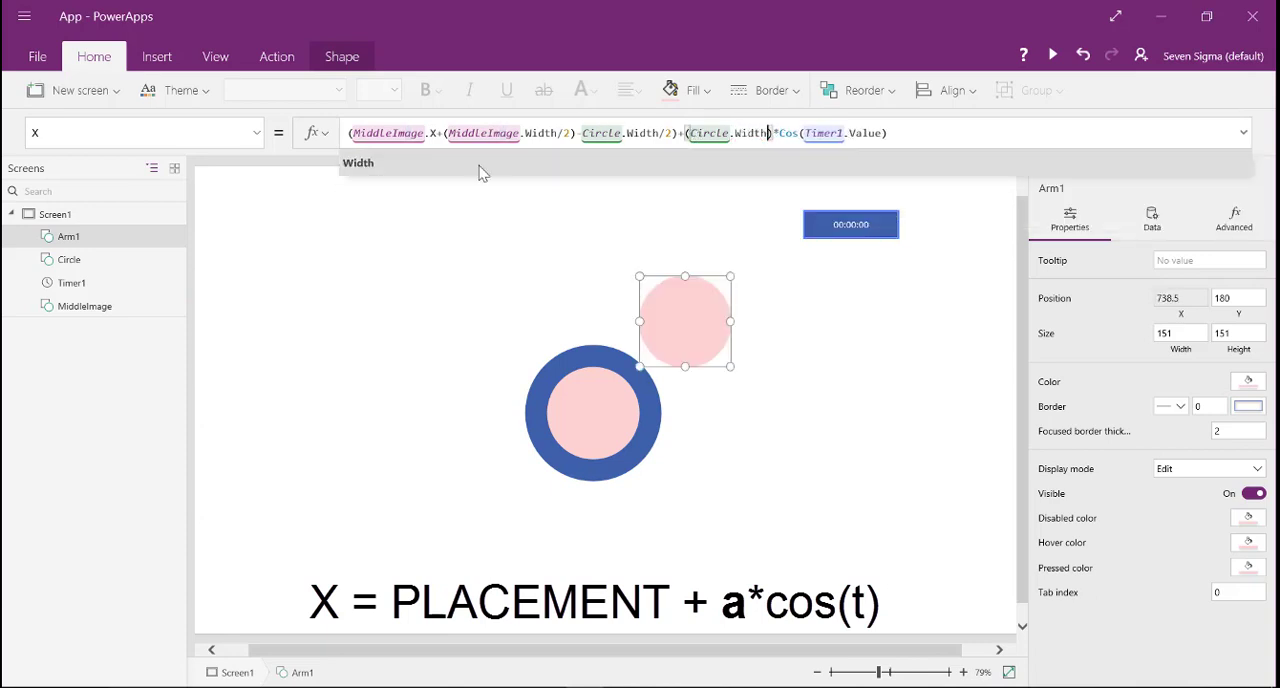
pyautogui.click(400, 163)
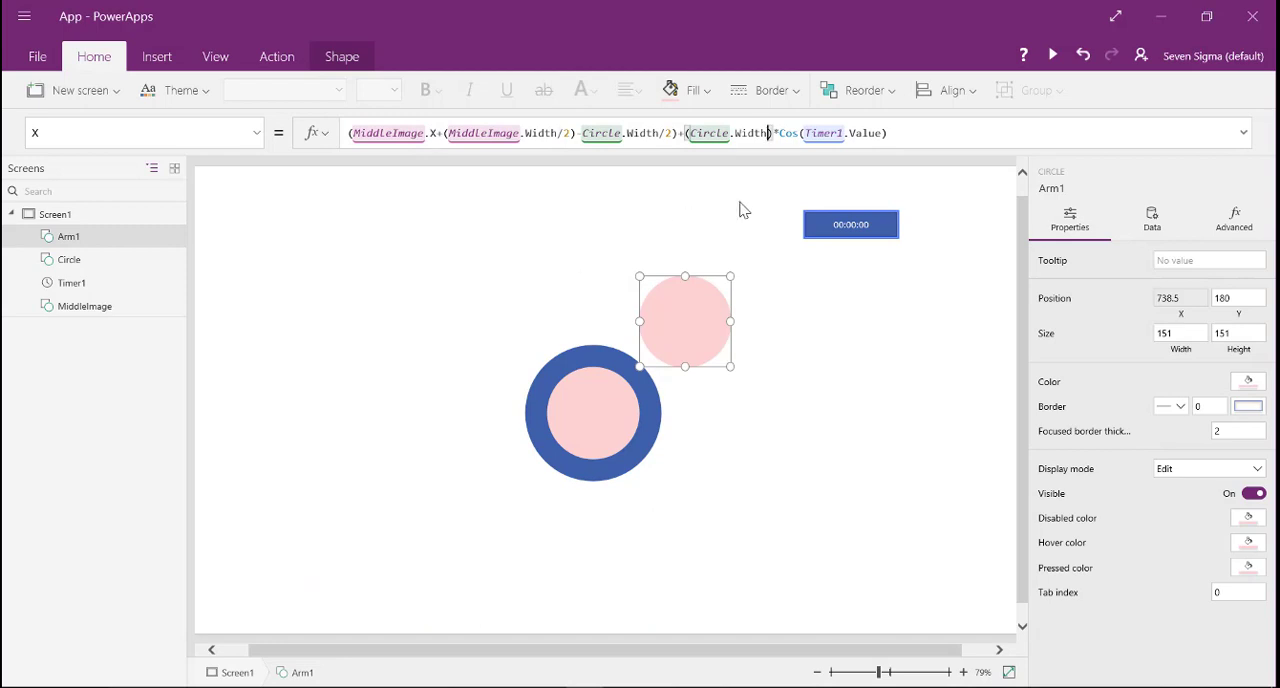
# - Set Arm1's Y property to (MiddleImage.Y+(MiddleImage.Width/2)-Circle.Width/2)+(Circle.Width)*Sin(Timer1.Value), based on its X formula
pyautogui.click(886, 132)
pyautogui.hotkey('ctrl', 'a')
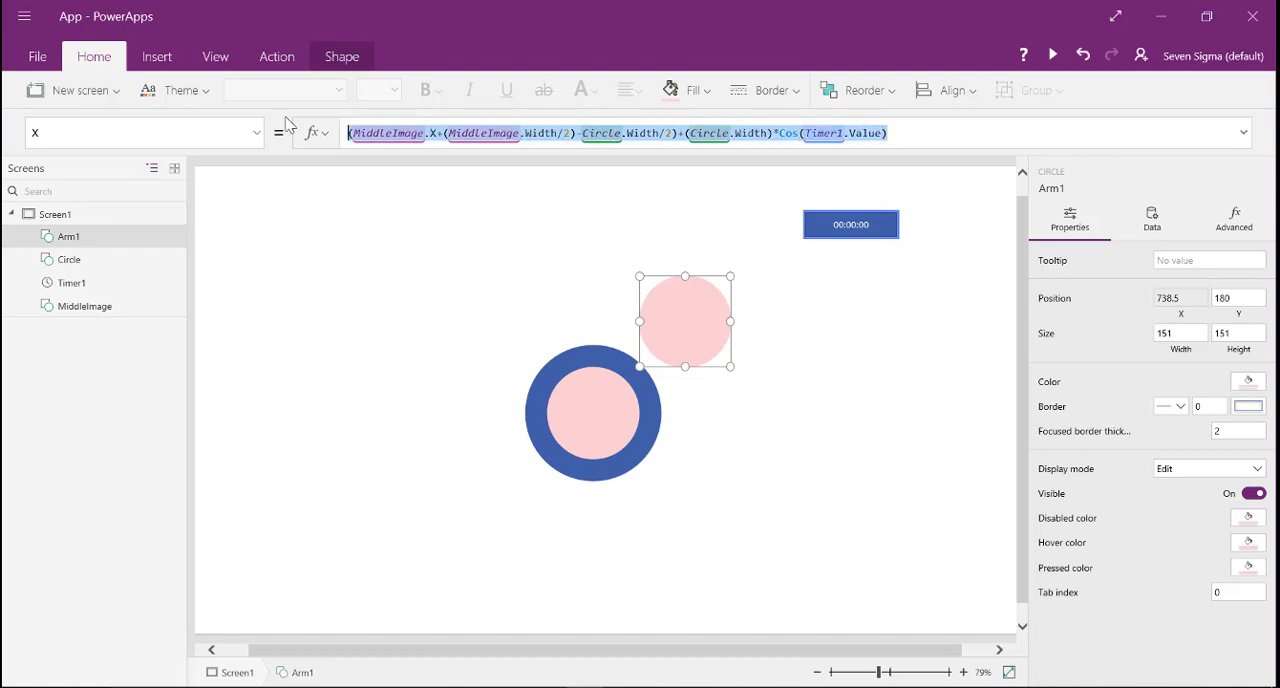
pyautogui.click(255, 140)
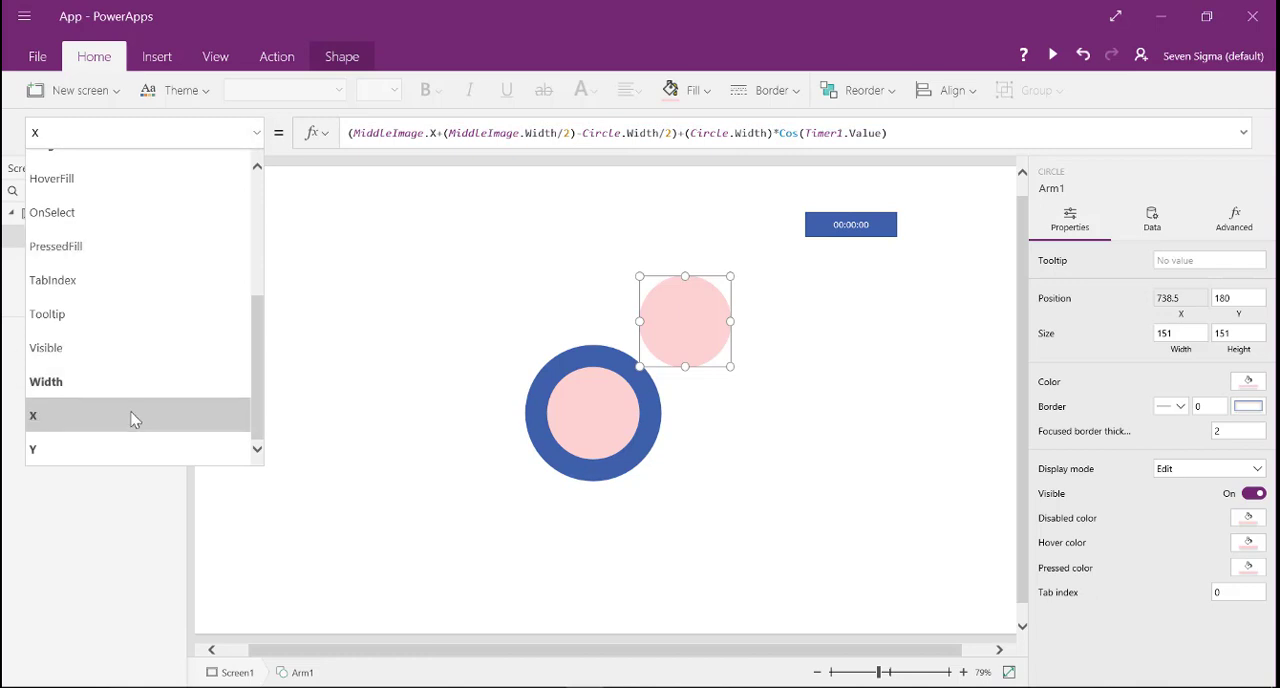
pyautogui.click(128, 448)
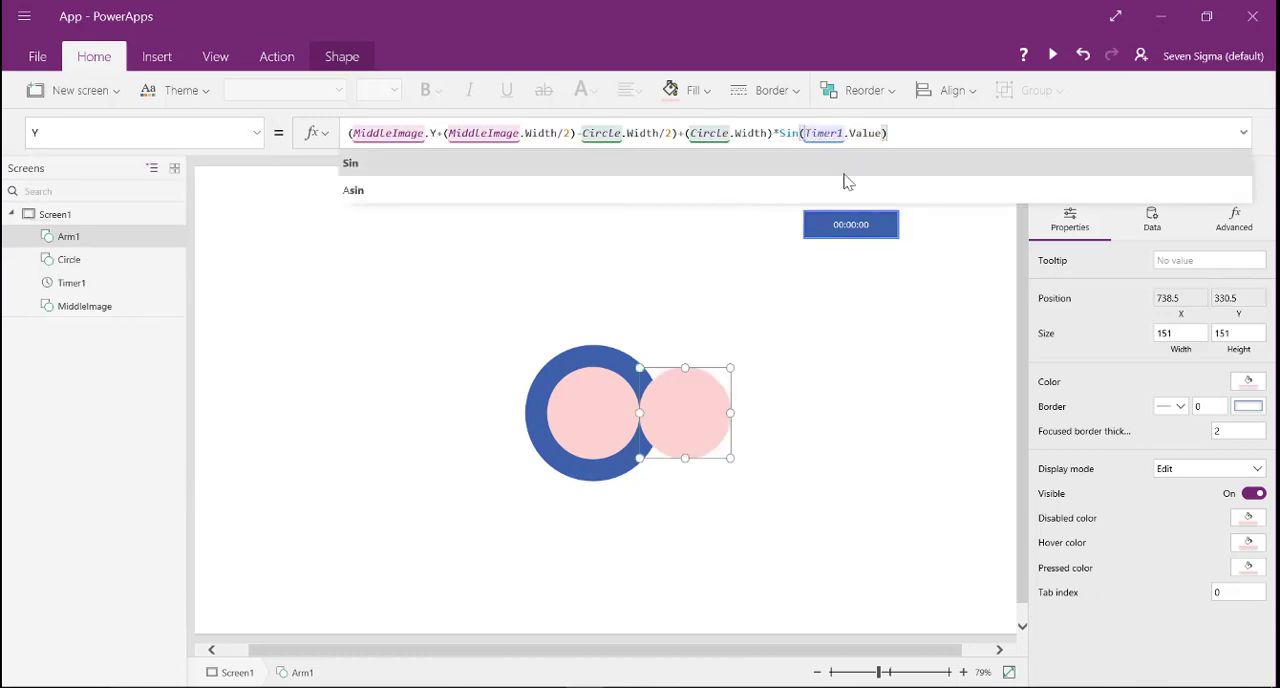
pyautogui.click(894, 368)
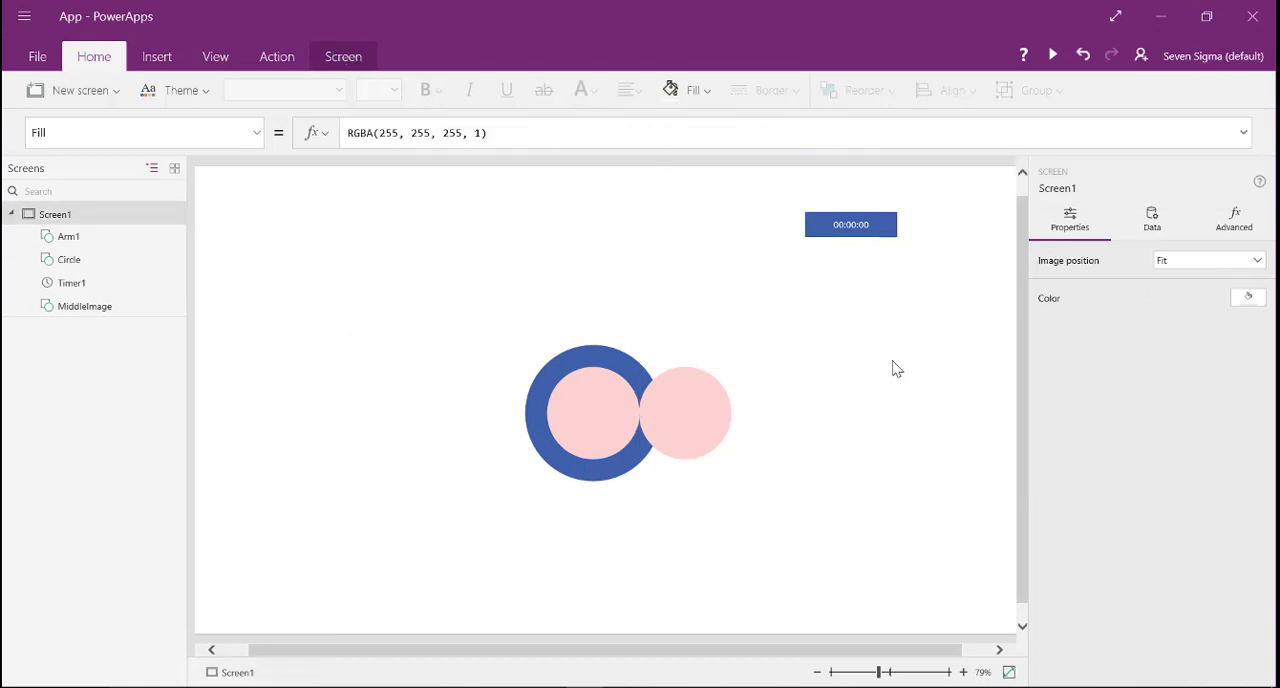
# - Start Timer1 to watch Arm1 orbit MiddleImage, and stop it again
pyautogui.click(882, 224)
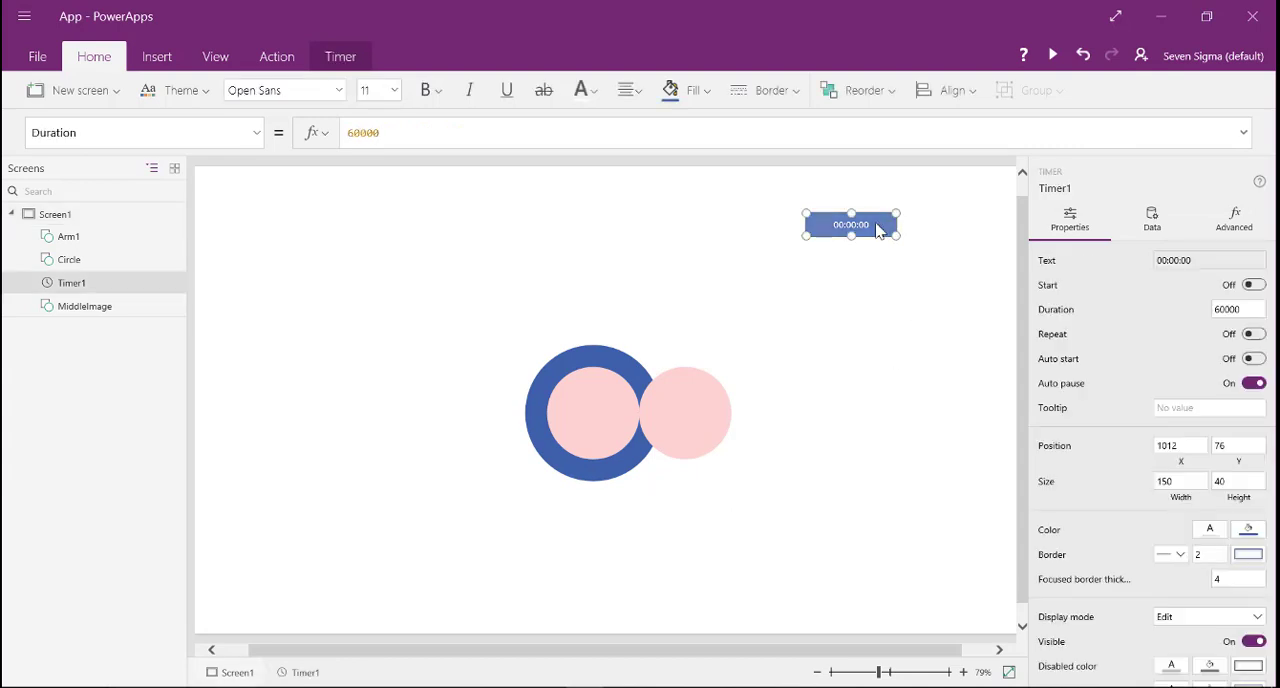
pyautogui.click(1252, 287)
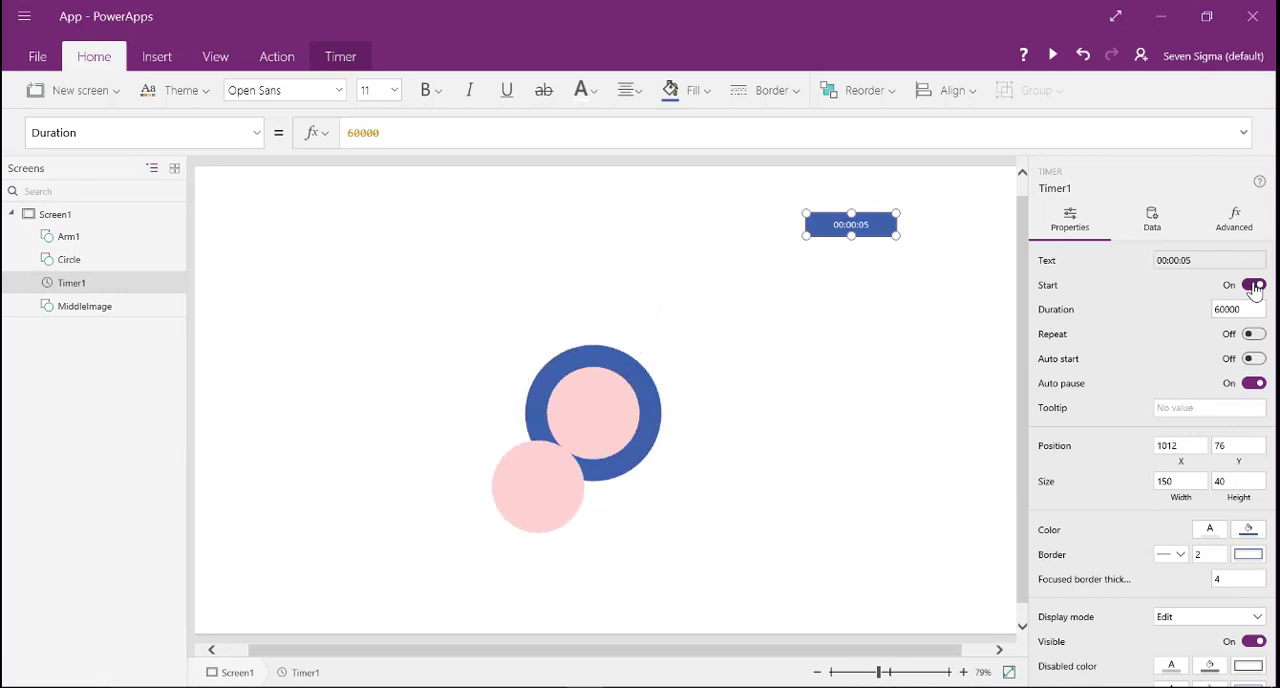
pyautogui.click(1254, 287)
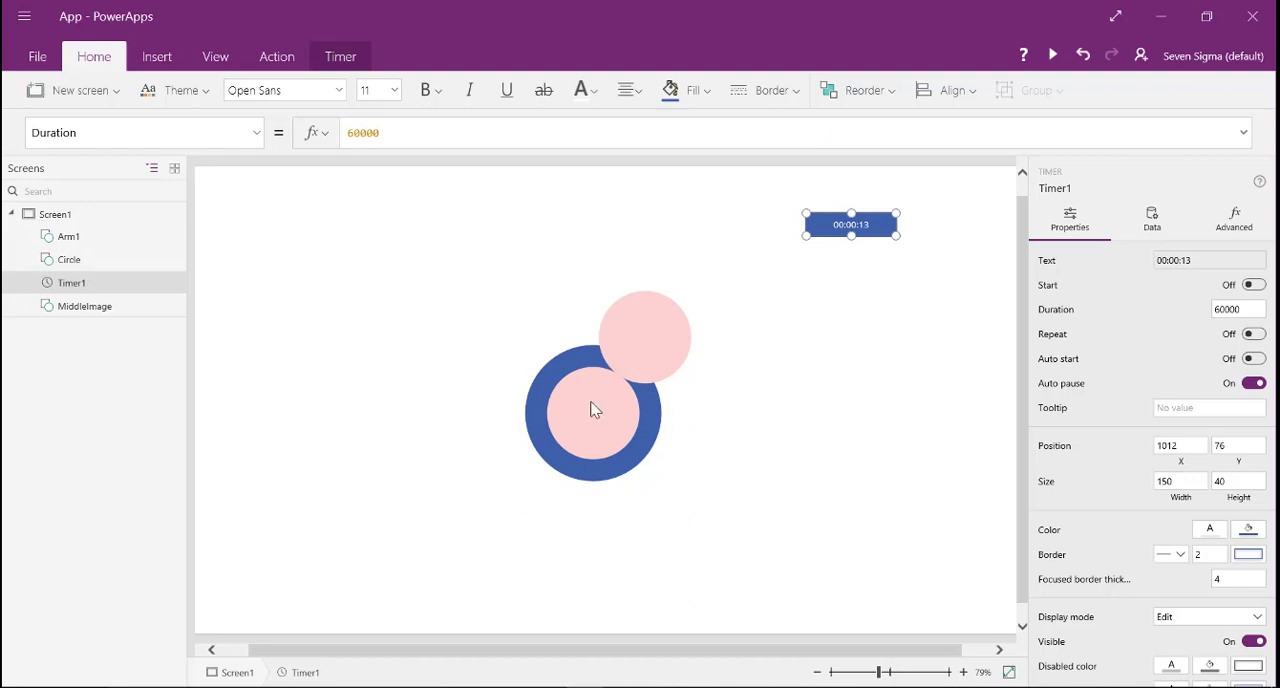
# - Widen Arm1's orbit by changing the radius term to (Circle.Width*1.2) in both its Y and X formulas
pyautogui.click(648, 317)
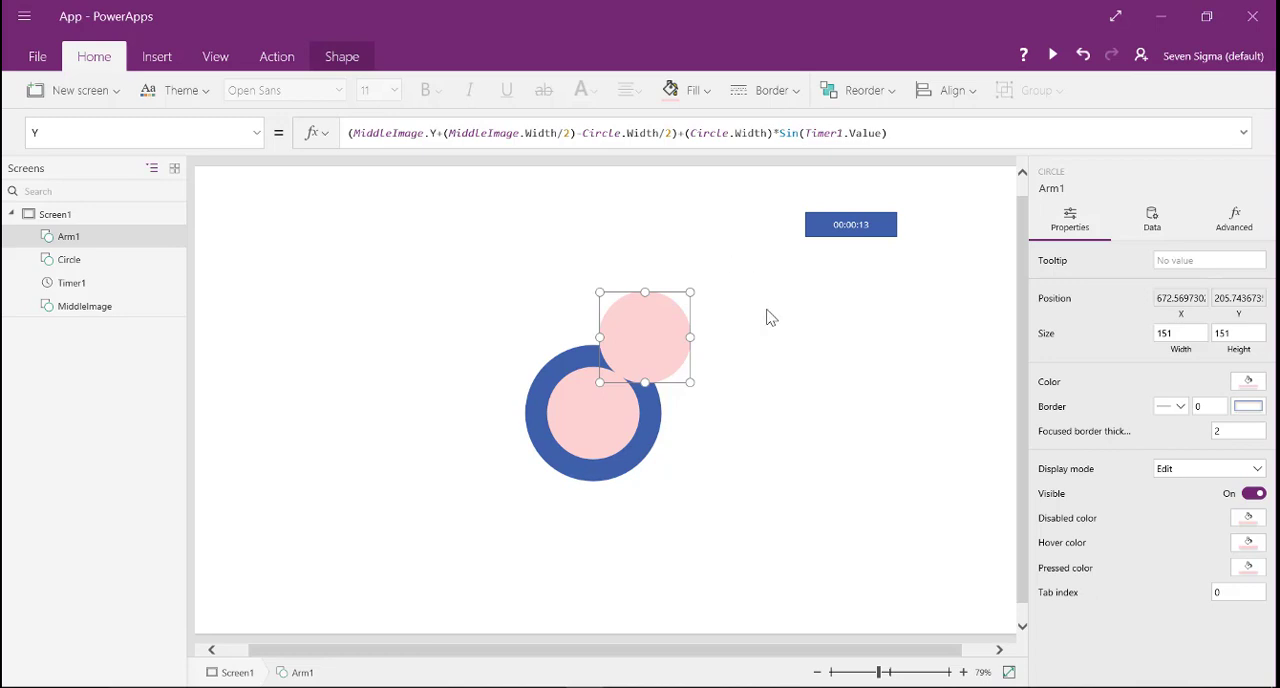
pyautogui.click(760, 133)
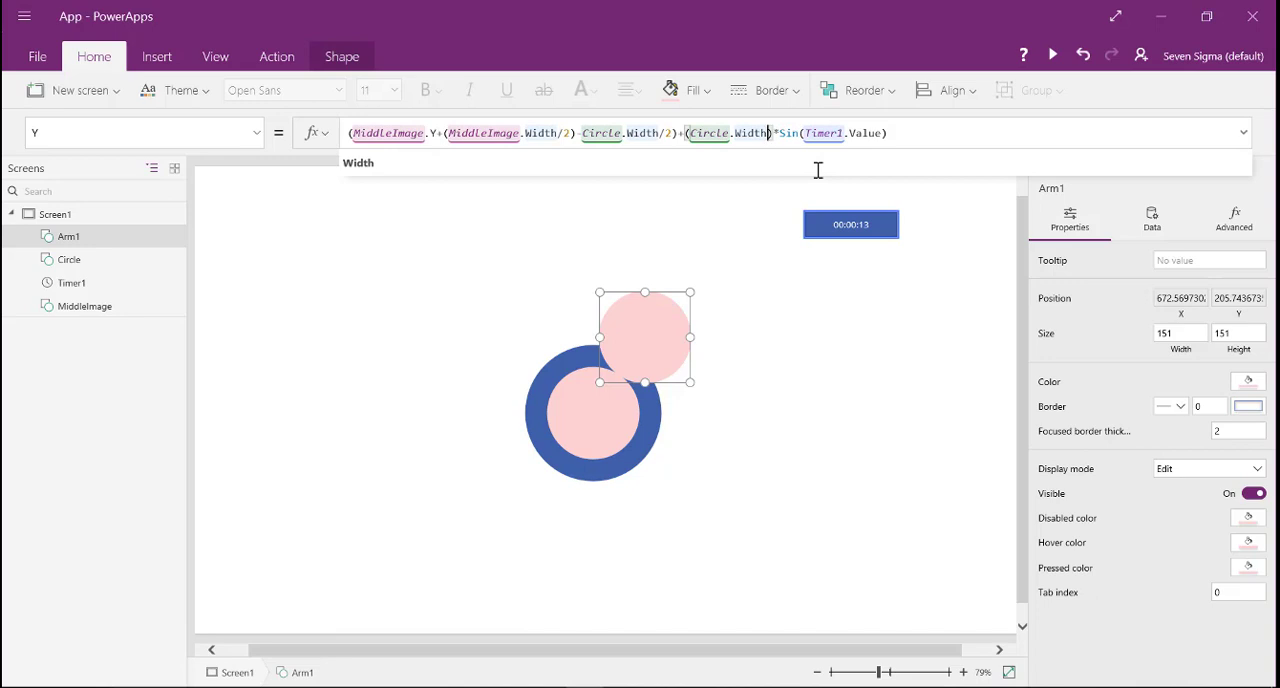
pyautogui.write('*1.2')
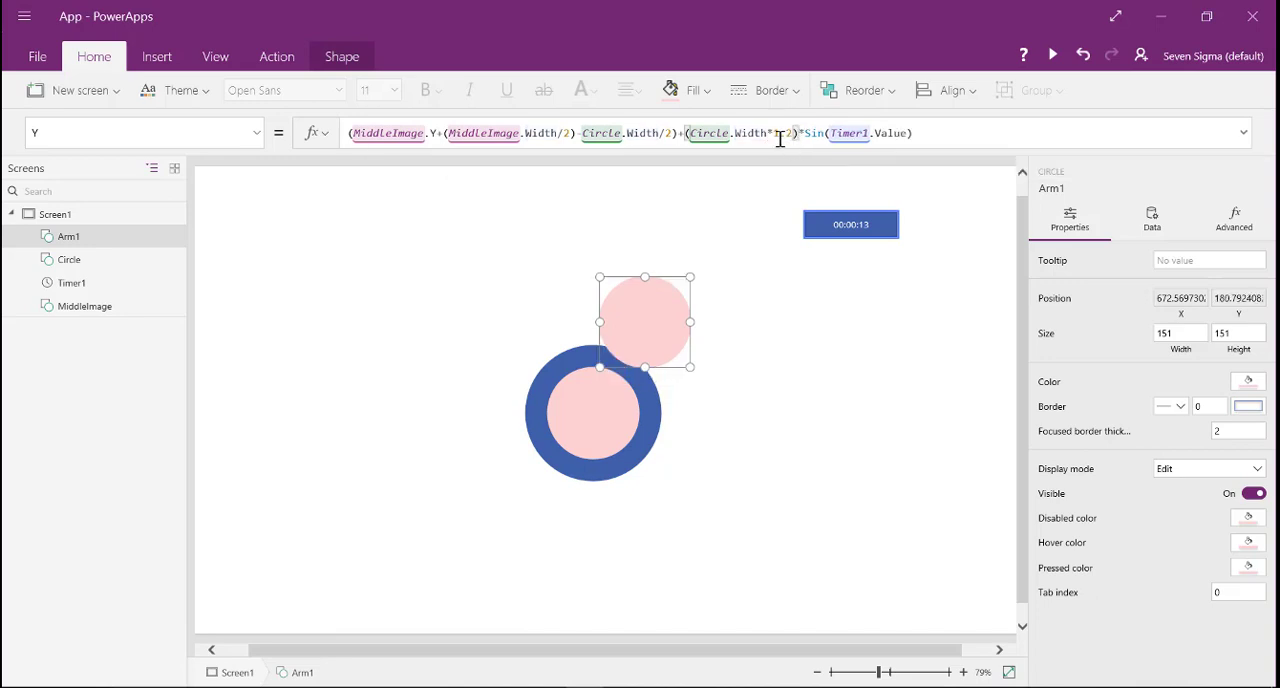
pyautogui.click(257, 140)
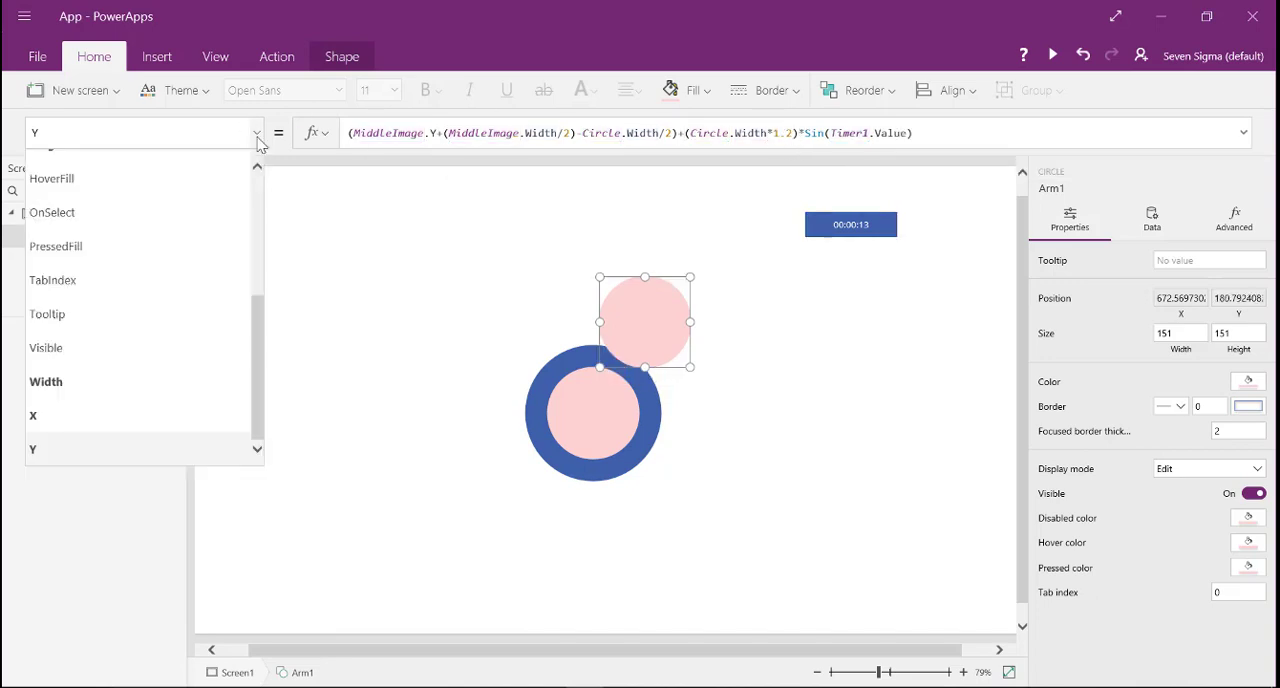
# - Run Timer1 briefly to check Arm1's widened orbit, and switch the timer off
pyautogui.click(872, 234)
pyautogui.click(872, 234)
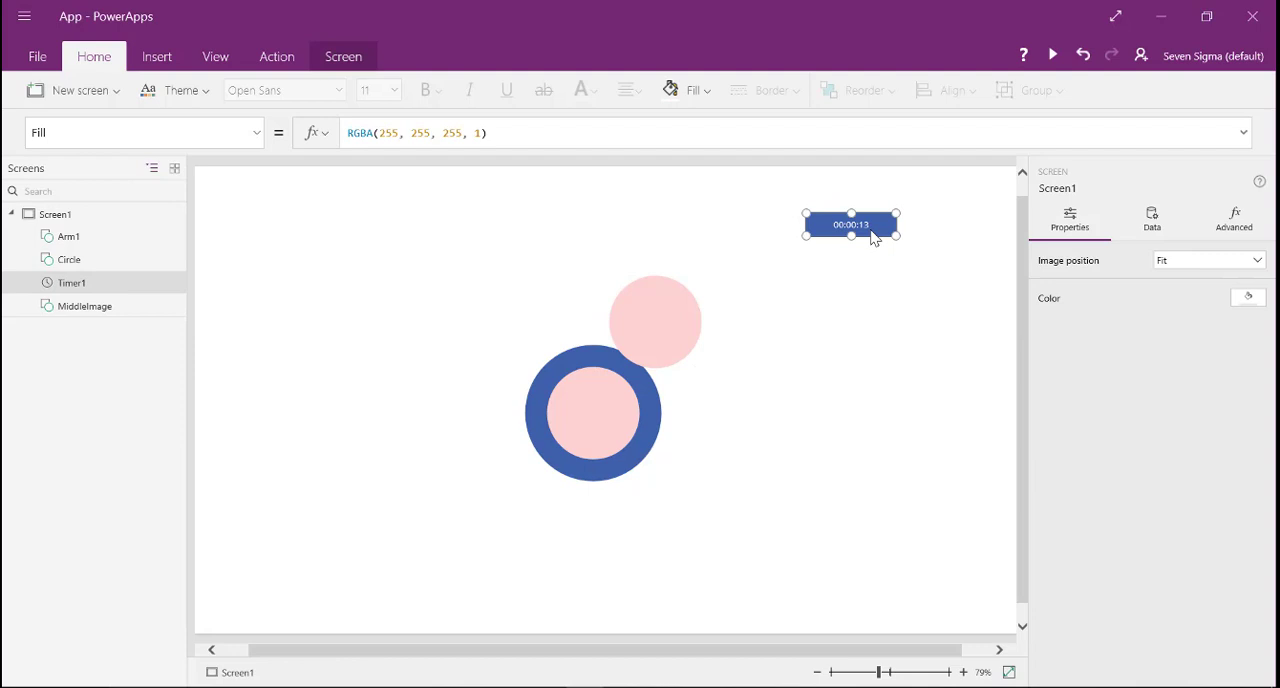
pyautogui.click(1152, 228)
pyautogui.click(1094, 235)
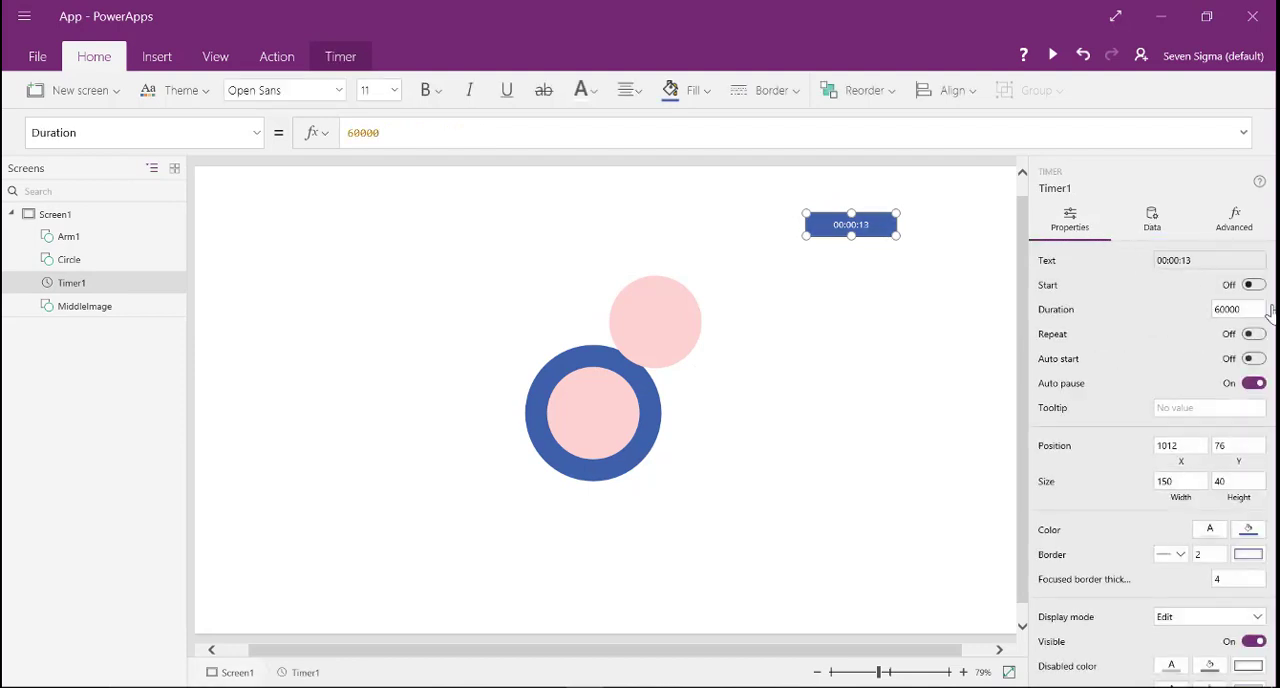
pyautogui.click(1254, 286)
pyautogui.click(1256, 287)
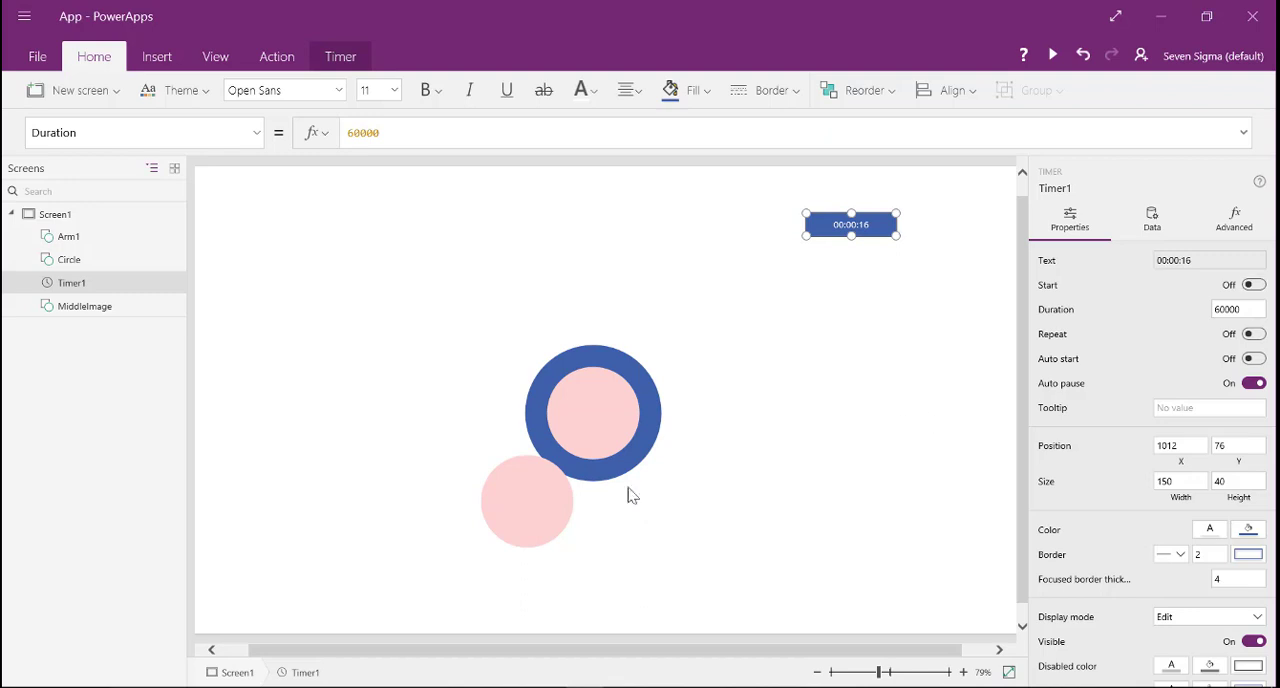
# - Copy the Arm1 circle and paste two duplicates of it onto the screen
pyautogui.click(534, 502)
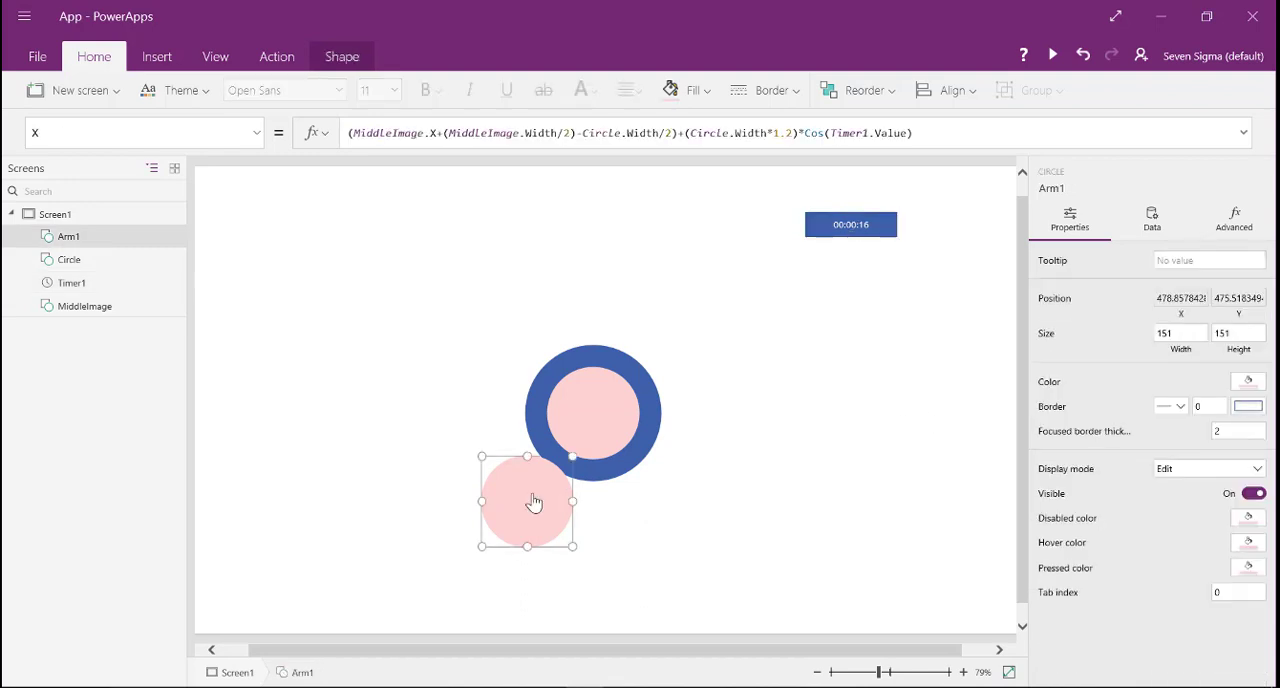
pyautogui.hotkey('ctrl', 'c')
pyautogui.hotkey('ctrl', 'v')
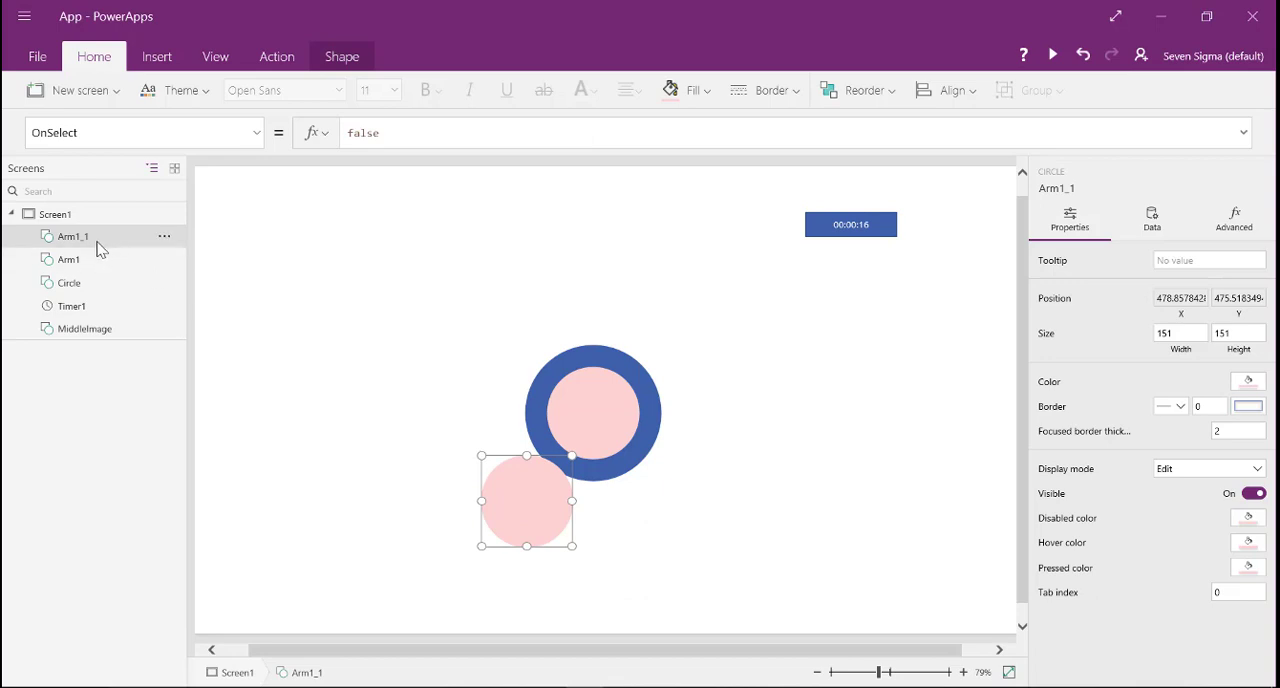
pyautogui.hotkey('ctrl', 'v')
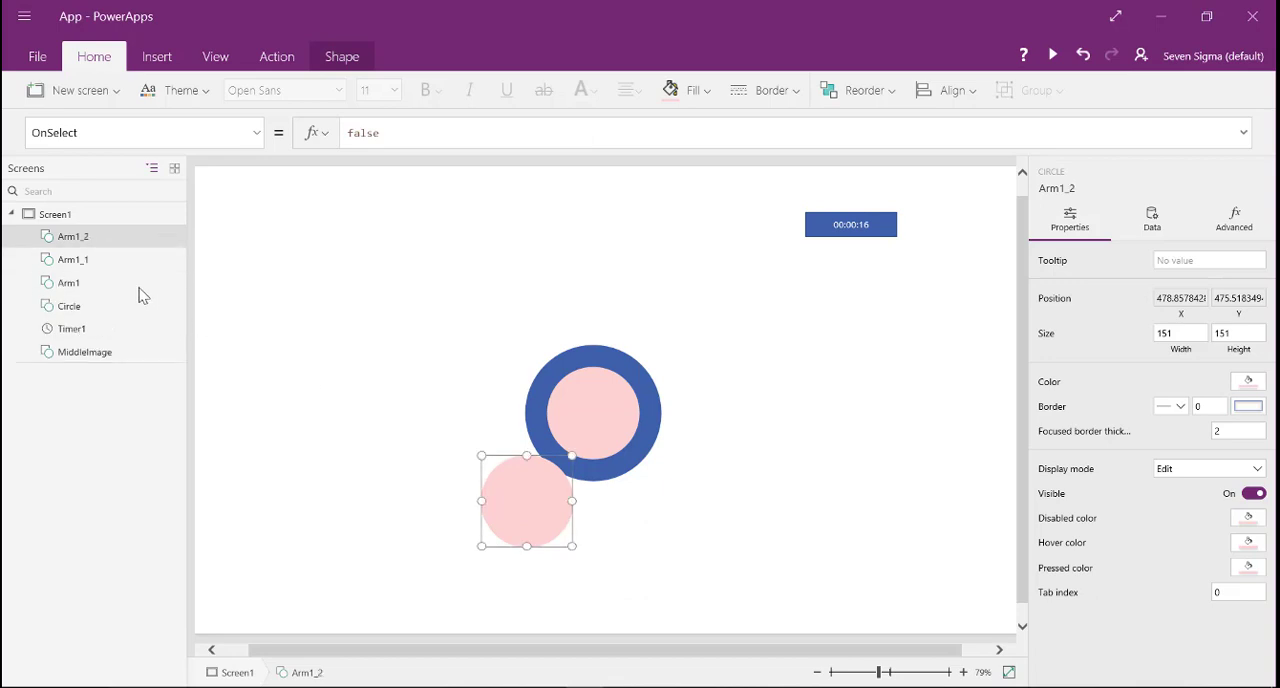
# - Rename the first duplicate, Arm1_1, as Arm2
pyautogui.doubleClick(96, 262)
pyautogui.click(104, 263)
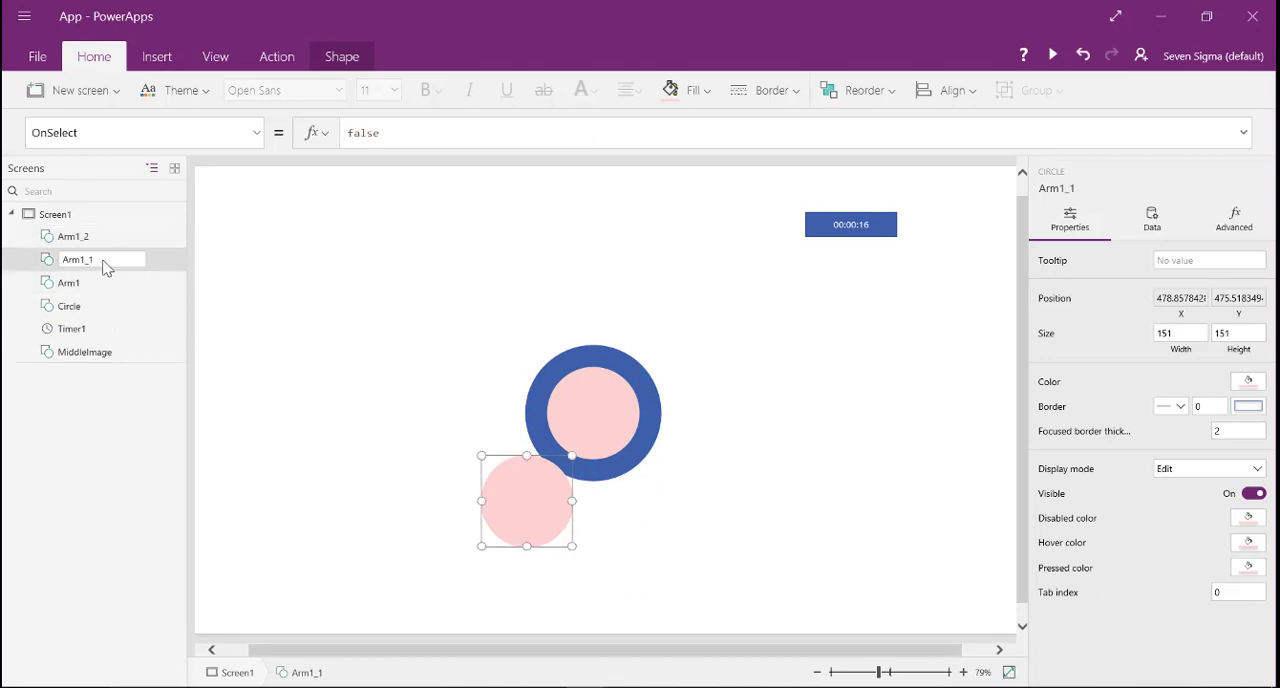
pyautogui.press('BackSpace')
pyautogui.press('BackSpace')
pyautogui.write('2')
pyautogui.press('Return')
# - Rename the second duplicate, Arm1_2, as Arm3
pyautogui.click(104, 240)
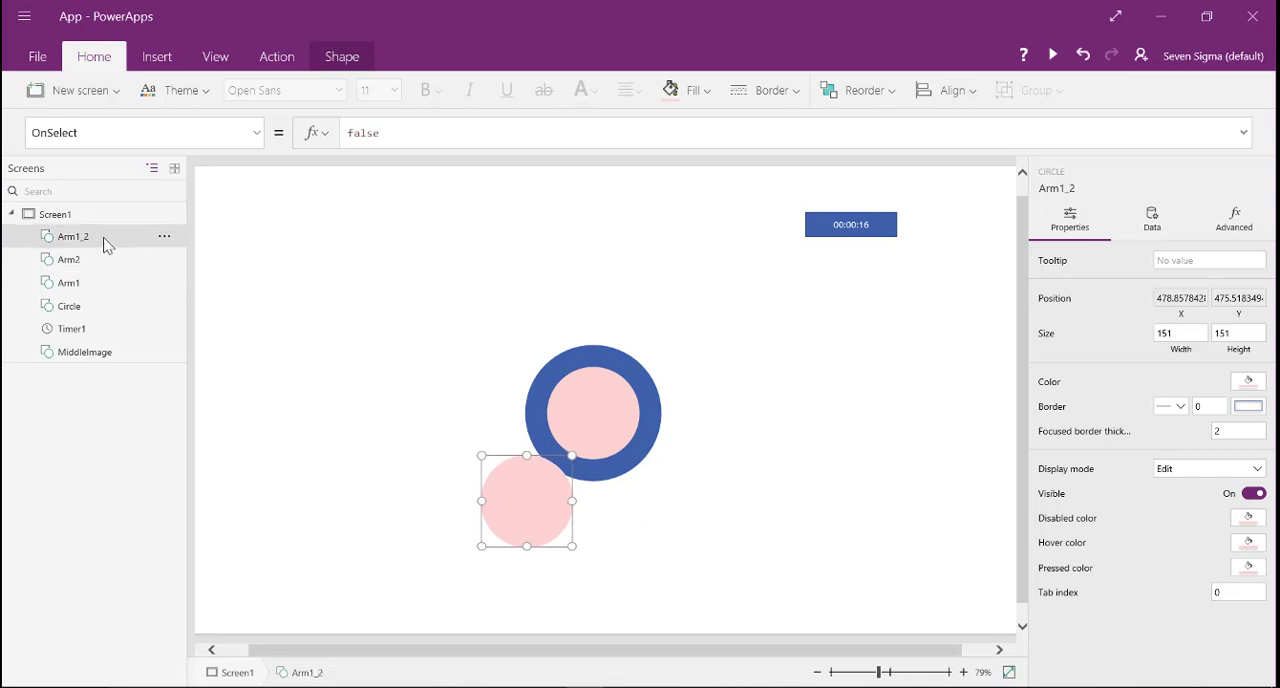
pyautogui.doubleClick(108, 245)
pyautogui.click(104, 240)
pyautogui.press('BackSpace')
pyautogui.press('BackSpace')
pyautogui.press('BackSpace')
pyautogui.press('Return')
# - Select the Arm2 circle for editing
pyautogui.click(110, 268)
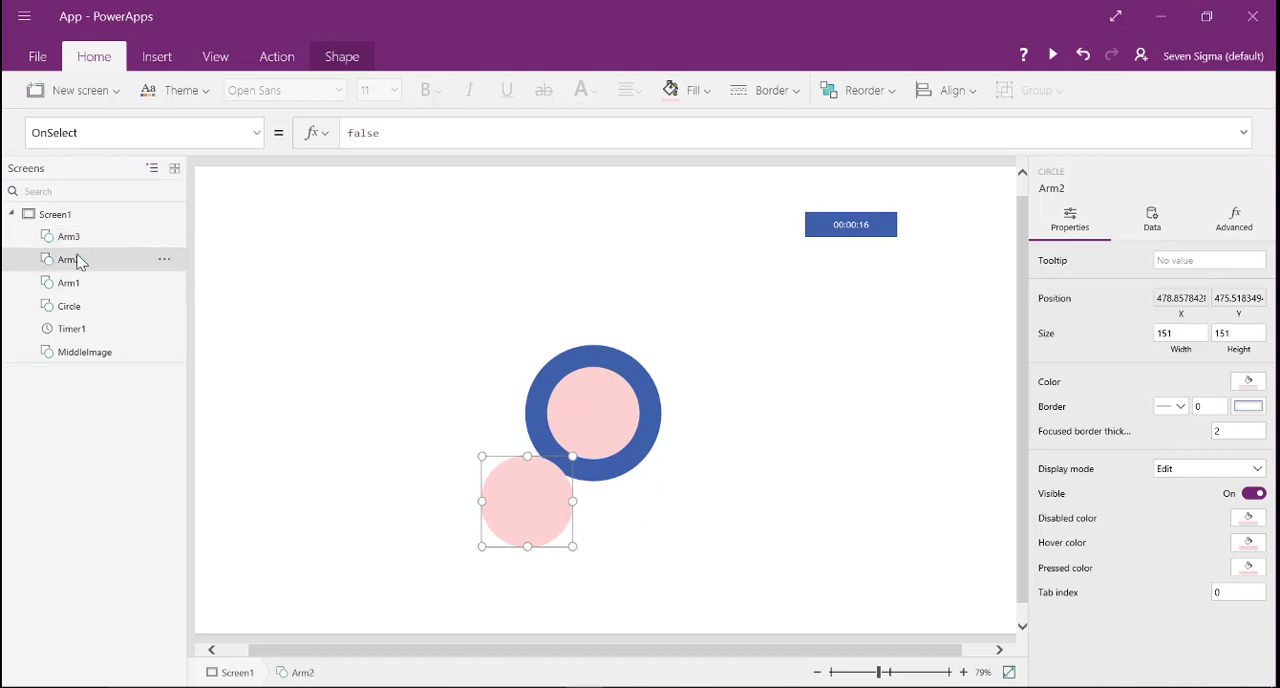
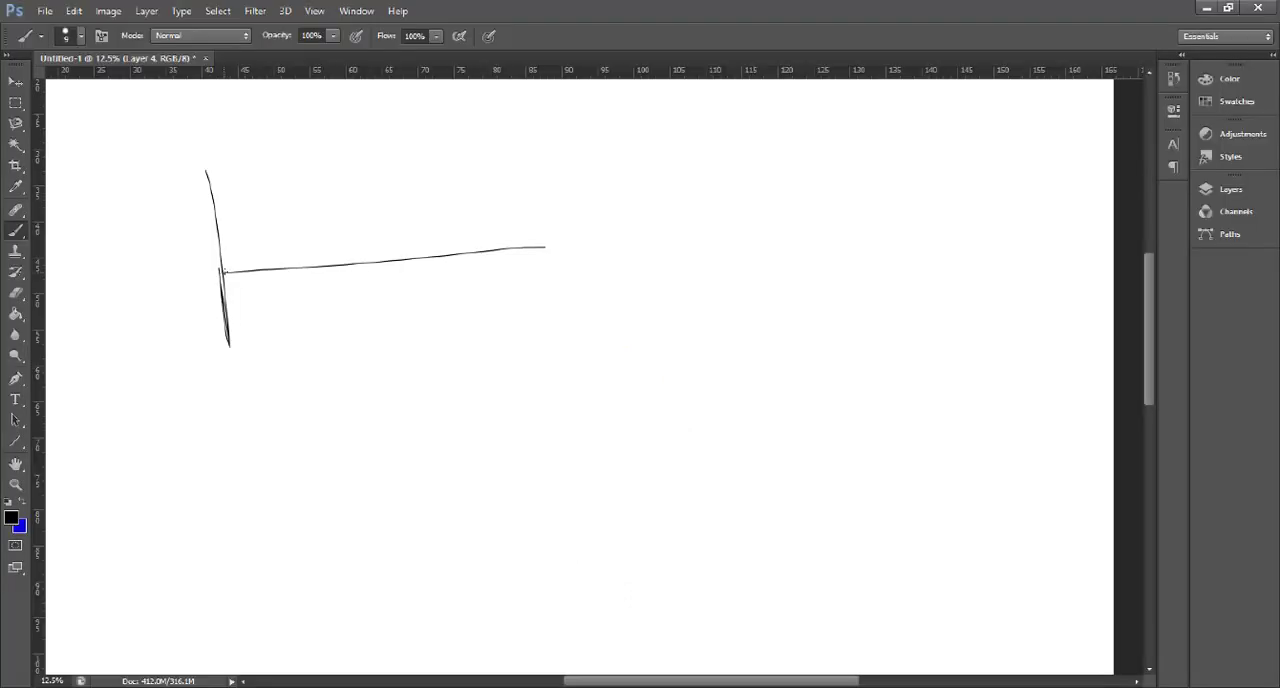
# - Switch to Photoshop and sketch a sine wave, marking its starting point, a point just past the crest and the end of one period
pyautogui.moveTo(222, 268)
pyautogui.mouseDown()
pyautogui.moveTo(323, 169)
pyautogui.moveTo(511, 343)
pyautogui.moveTo(584, 227)
pyautogui.mouseUp()
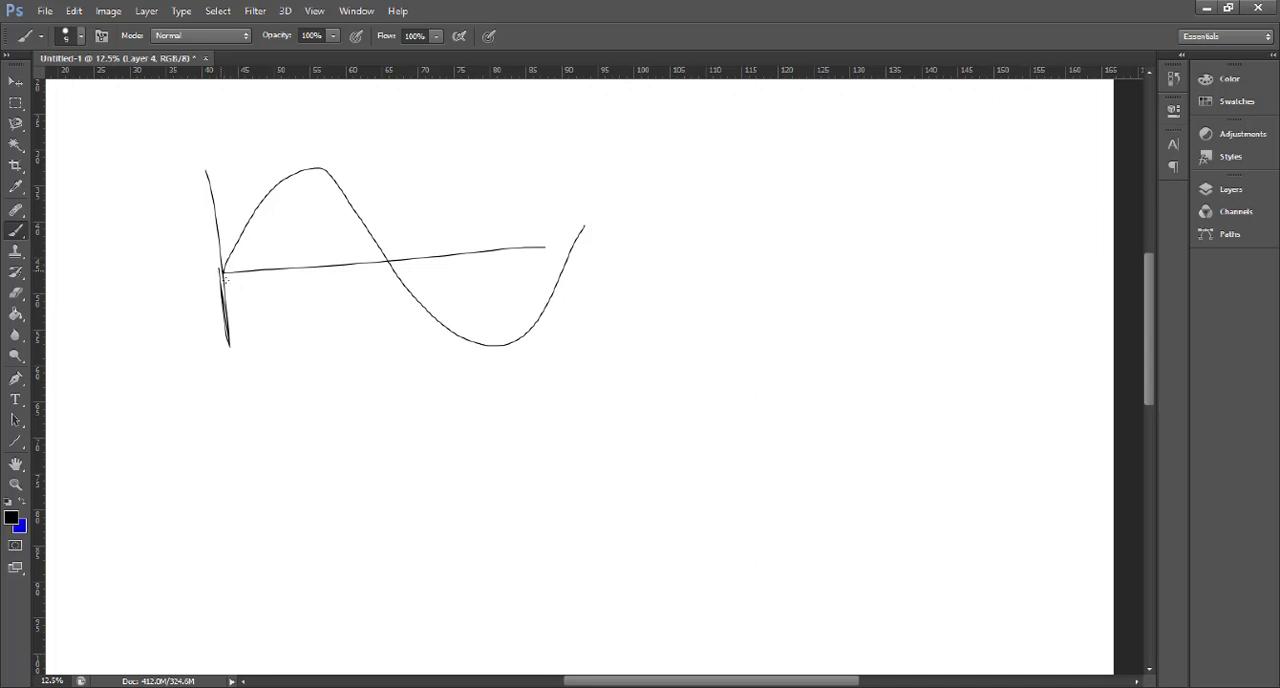
pyautogui.moveTo(224, 270); pyautogui.dragTo(224, 272)
pyautogui.moveTo(223, 273); pyautogui.dragTo(222, 274)
pyautogui.moveTo(332, 185); pyautogui.dragTo(339, 189)
pyautogui.moveTo(561, 366); pyautogui.dragTo(544, 246)
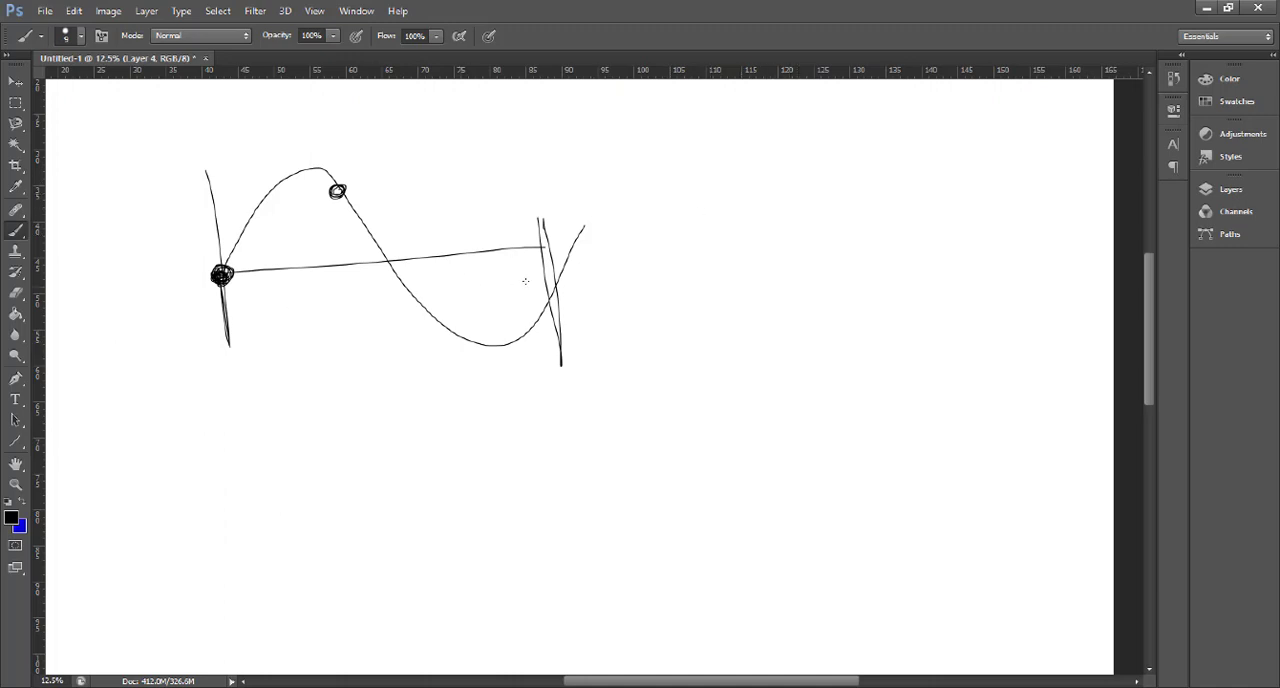
# - Handwrite the fraction 2π/3 on the blank canvas area beside the sine wave
pyautogui.moveTo(726, 275)
pyautogui.mouseDown()
pyautogui.moveTo(735, 328)
pyautogui.moveTo(776, 320)
pyautogui.moveTo(768, 328)
pyautogui.mouseUp()
pyautogui.moveTo(790, 281); pyautogui.dragTo(797, 327)
pyautogui.moveTo(754, 292); pyautogui.dragTo(814, 282)
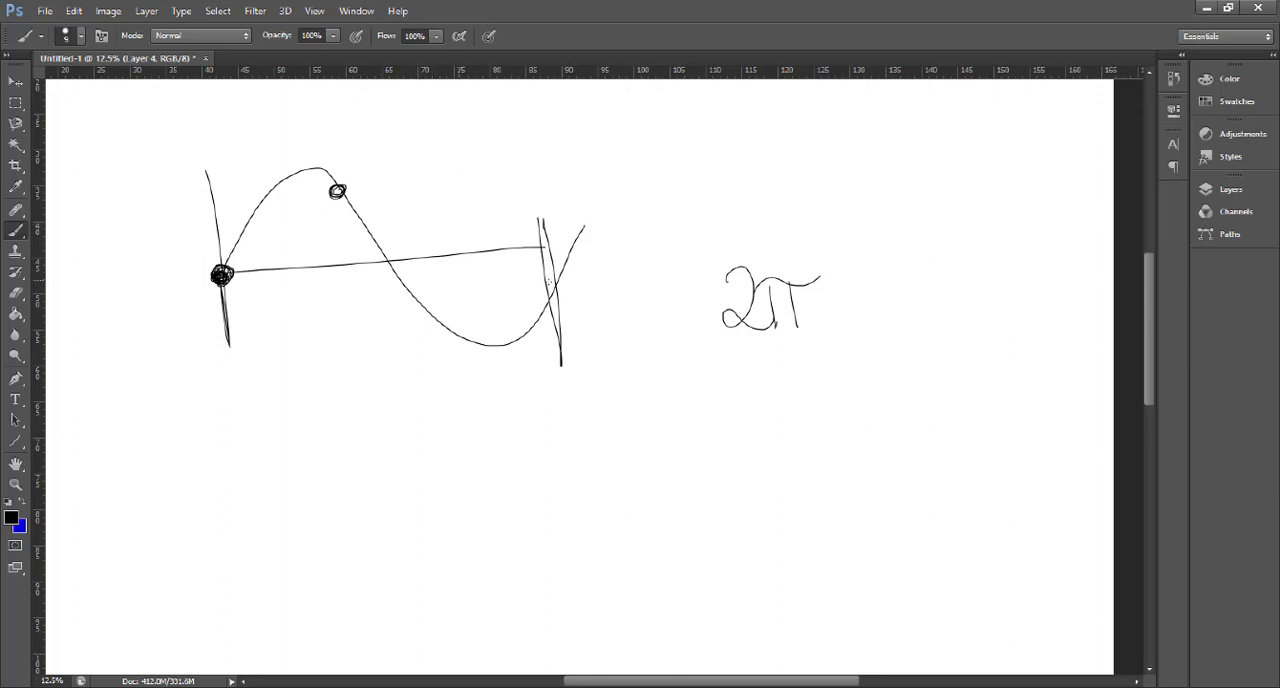
pyautogui.moveTo(708, 360); pyautogui.dragTo(820, 347)
pyautogui.moveTo(746, 375)
pyautogui.mouseDown()
pyautogui.moveTo(760, 394)
pyautogui.moveTo(744, 422)
pyautogui.mouseUp()
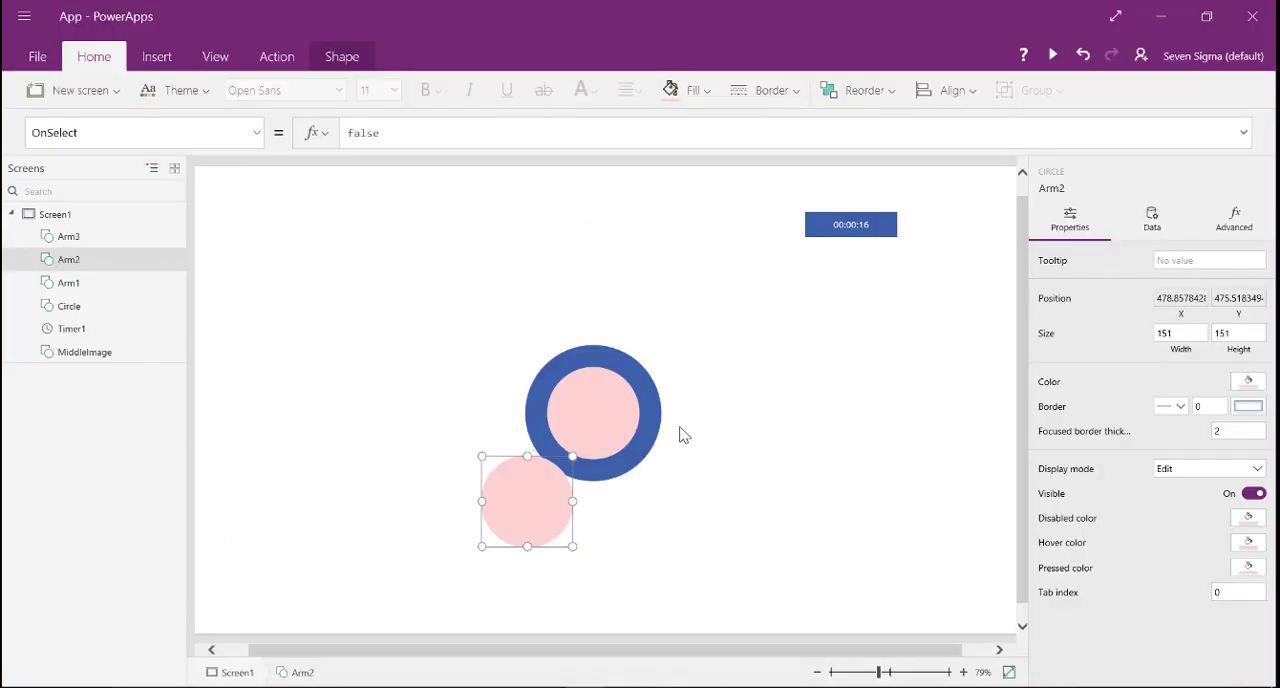
# - Switch to PowerApps and add the offset (2*Pi()/3) to Timer1.Value inside the Cos function of Arm2's X formula
pyautogui.click(256, 133)
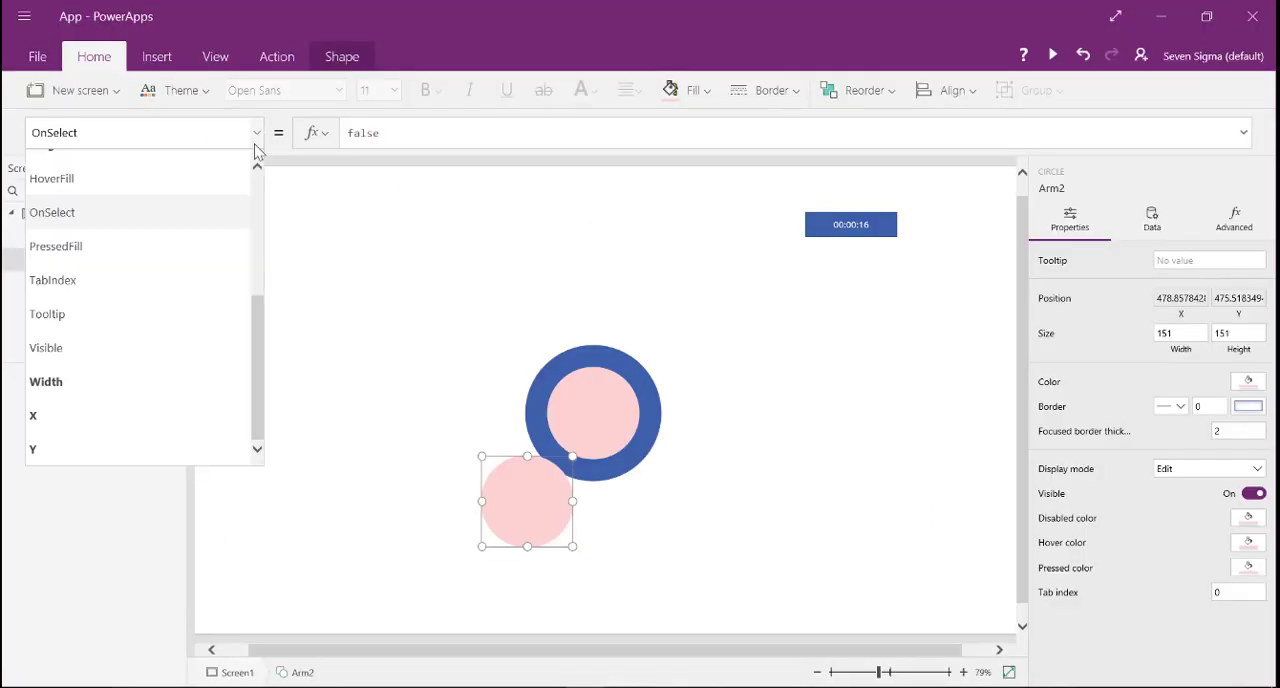
pyautogui.click(145, 413)
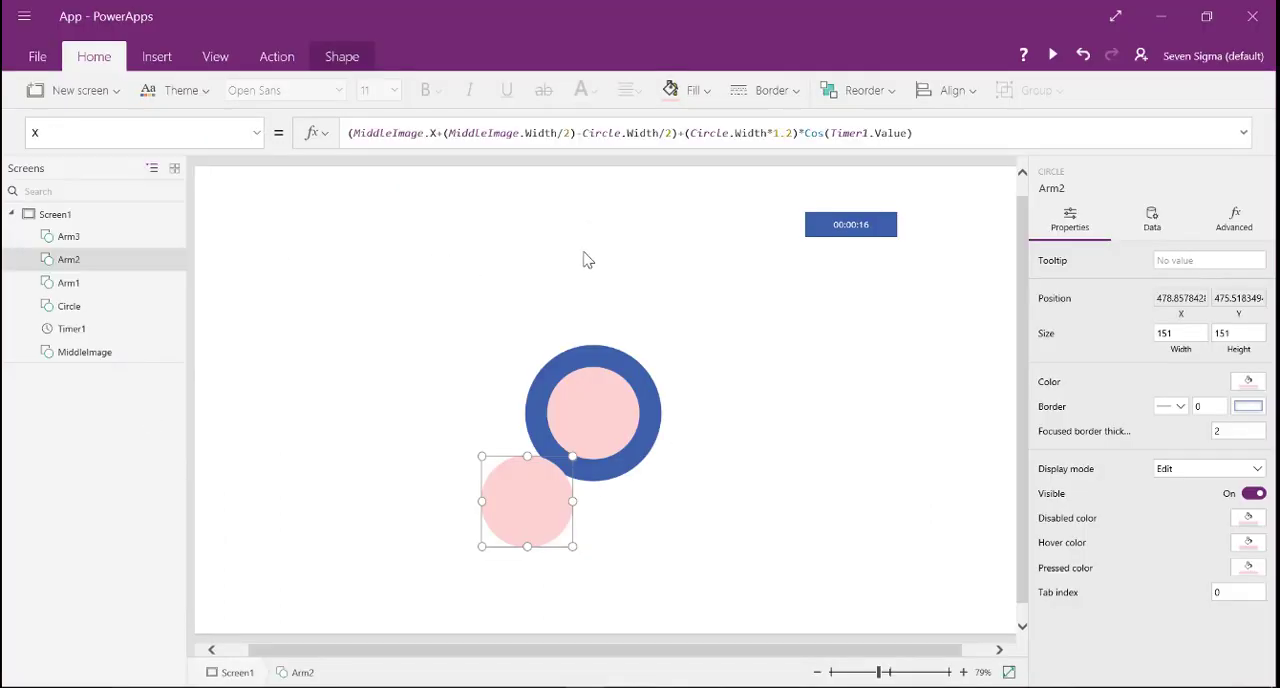
pyautogui.click(908, 132)
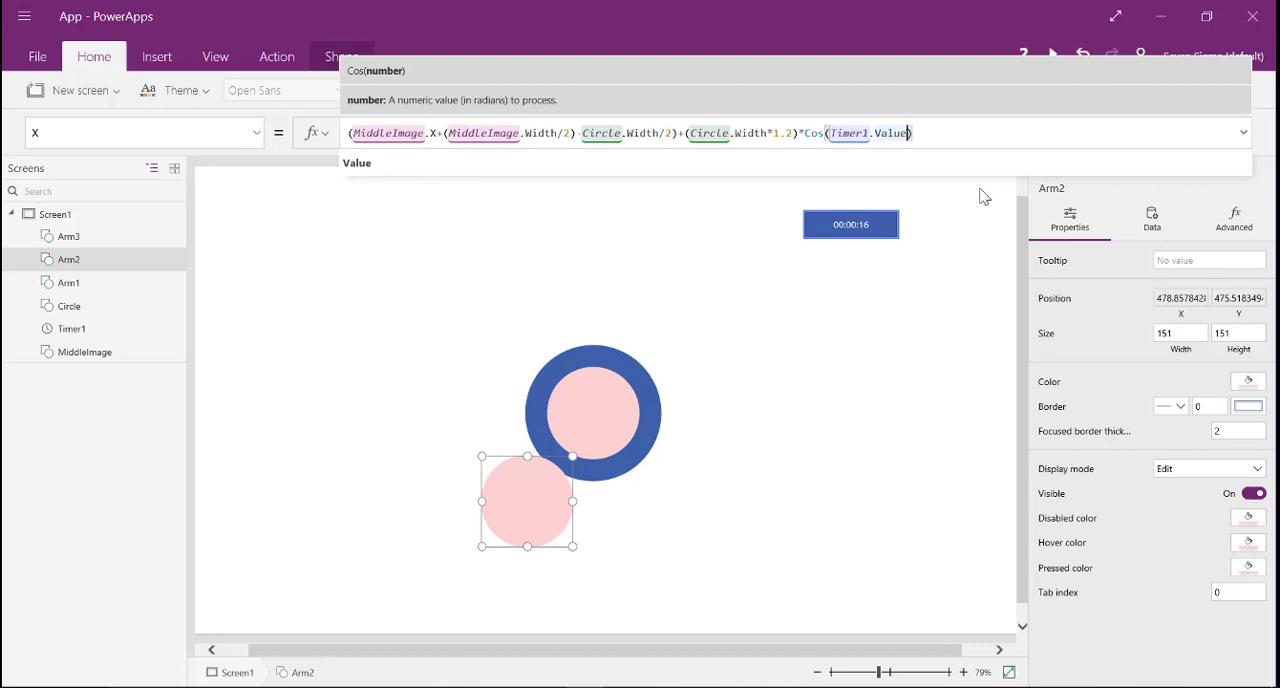
pyautogui.write('+')
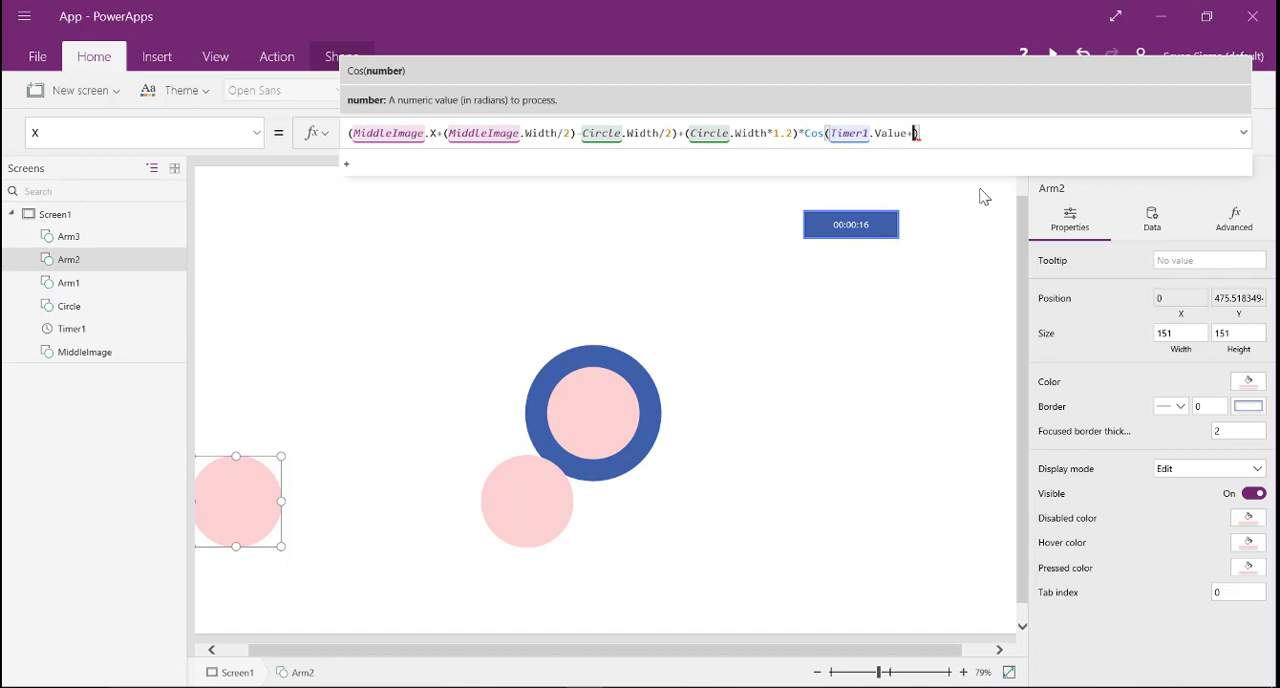
pyautogui.write('(')
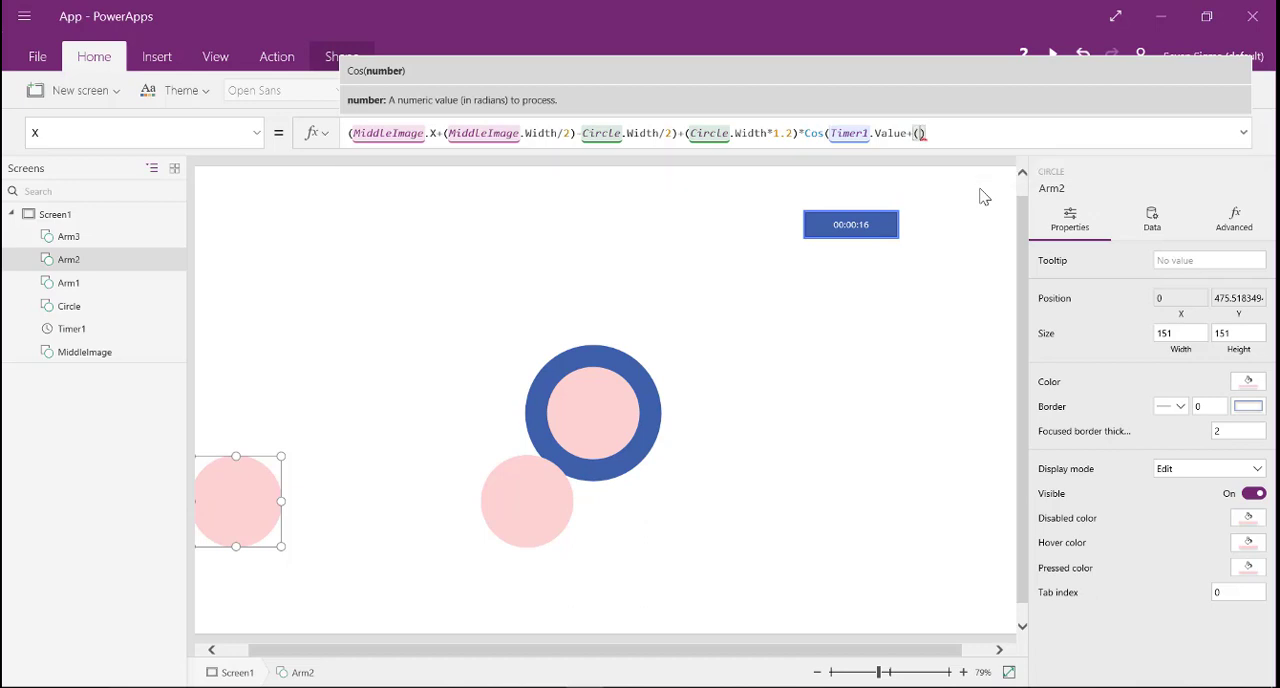
pyautogui.write('2*')
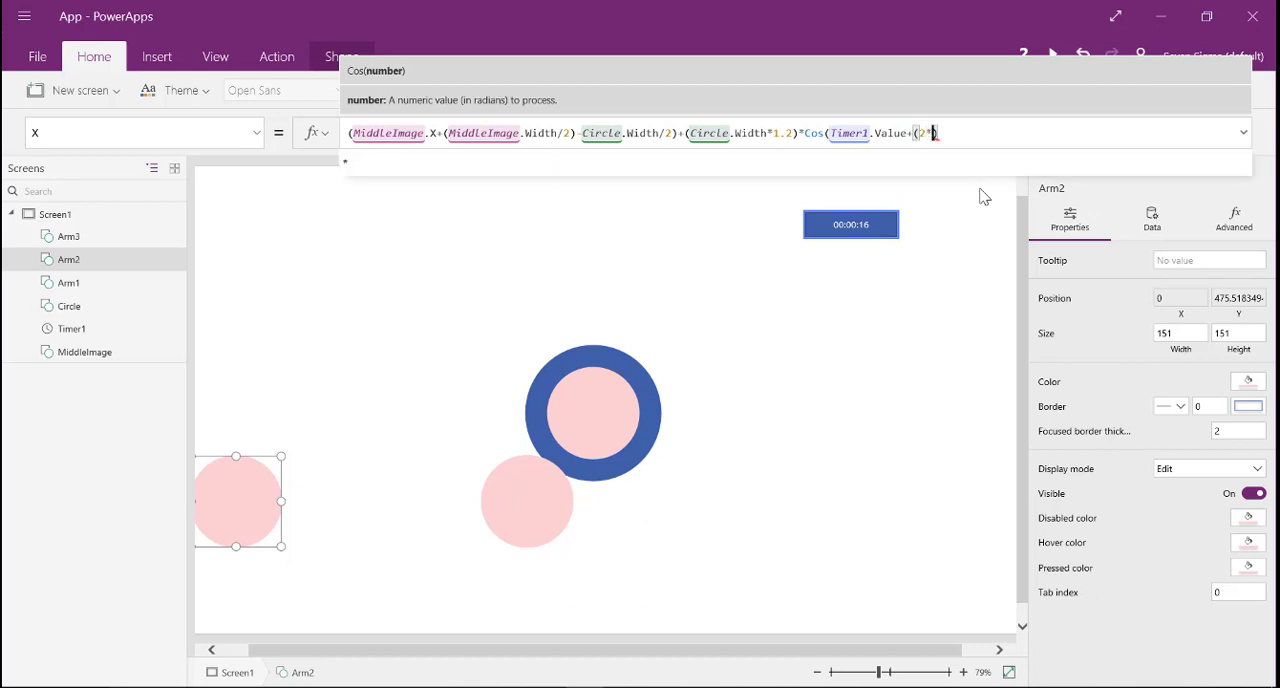
pyautogui.write('Pi')
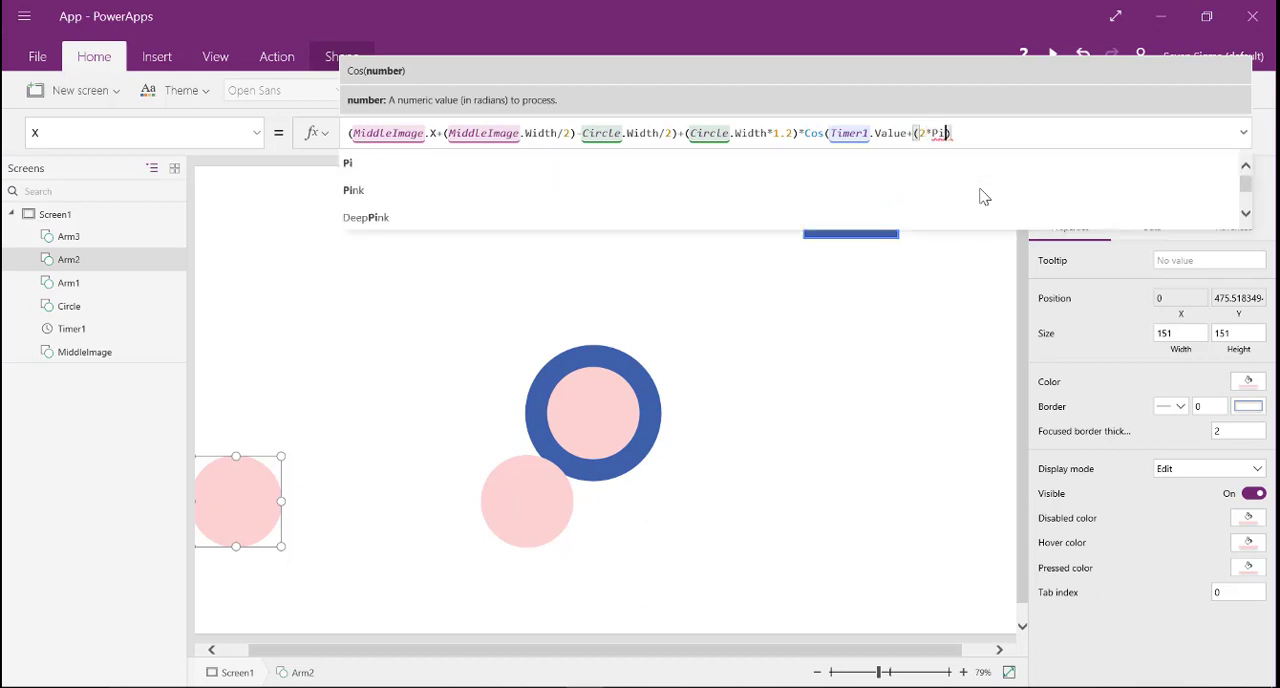
pyautogui.write('()')
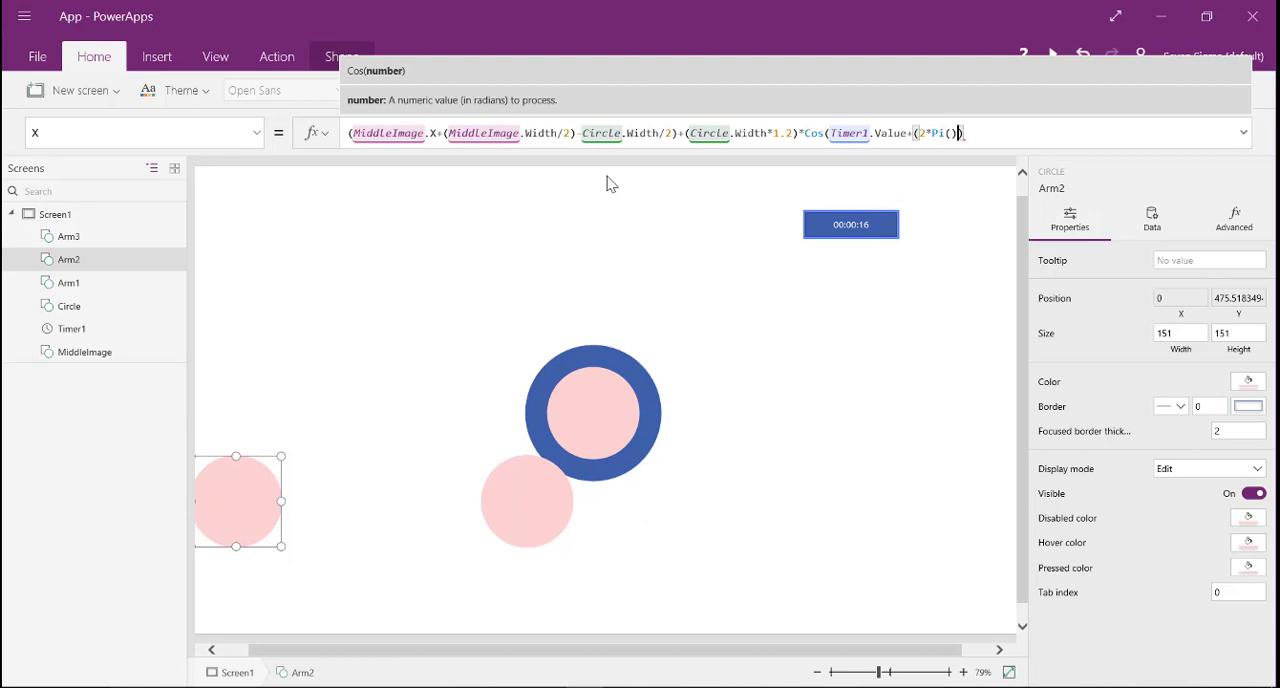
pyautogui.write('/3')
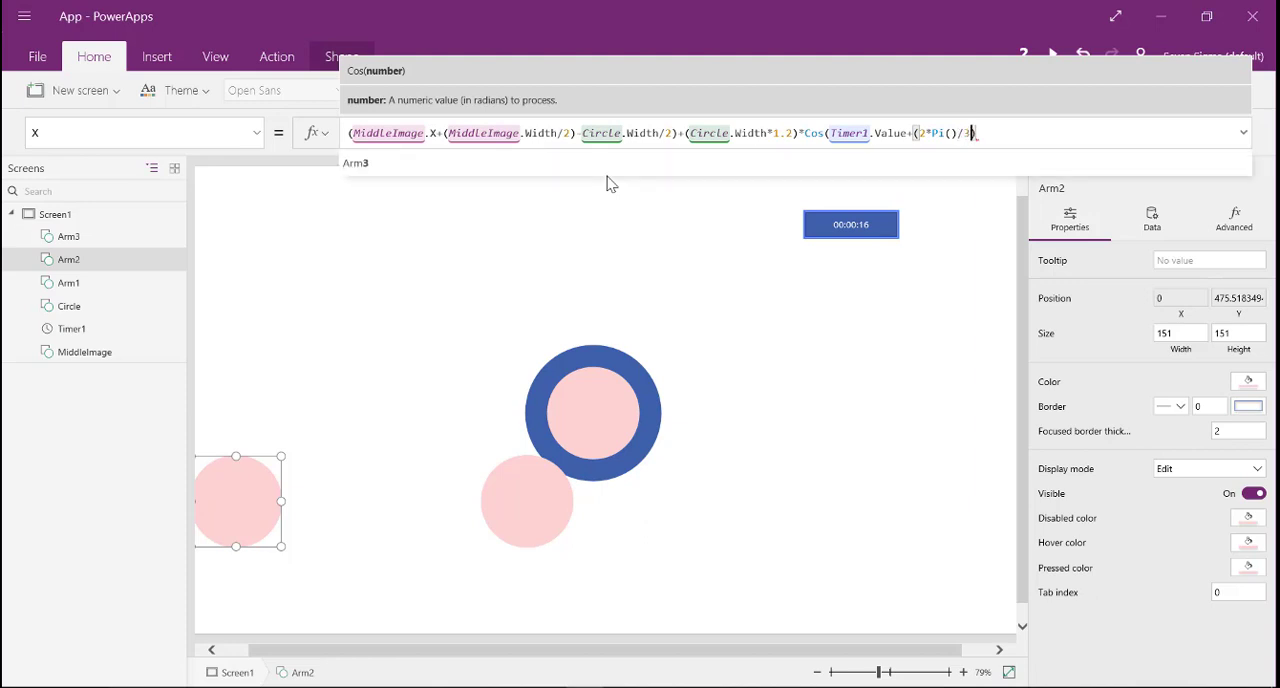
pyautogui.write(')')
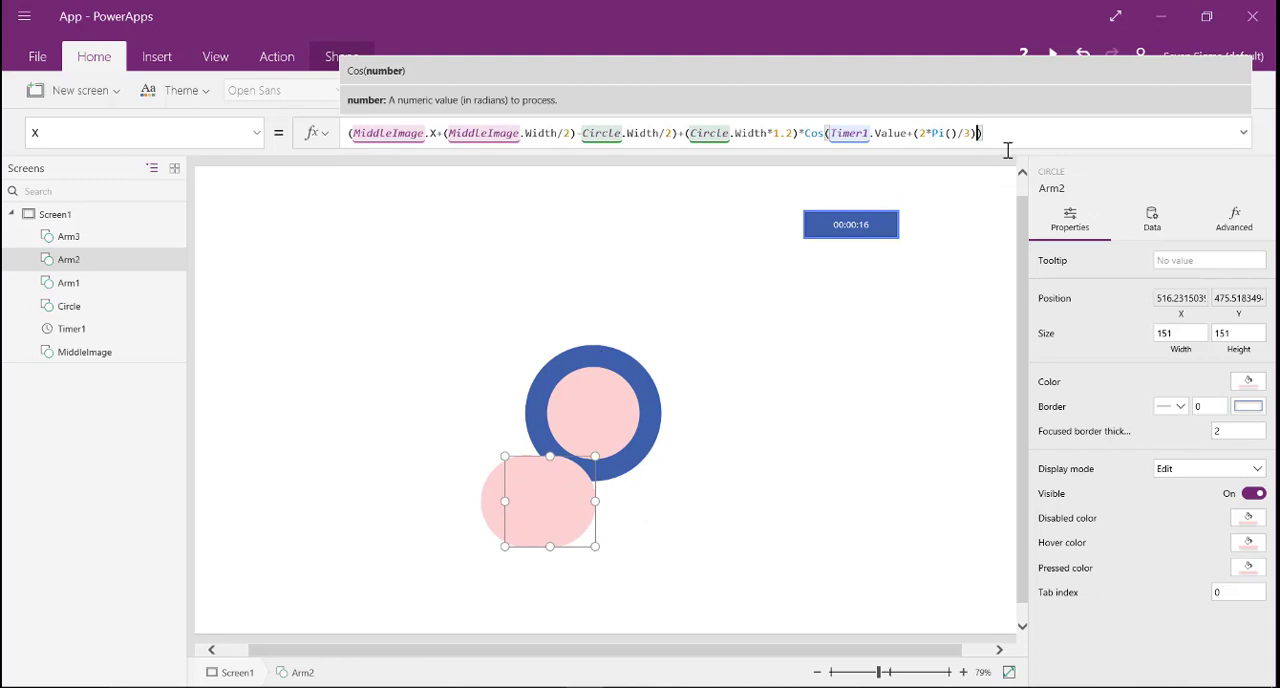
# - Reuse the angle (Timer1.Value+(2*Pi()/3)) in Arm2's Y formula and leave the formula editor
pyautogui.doubleClick(967, 133)
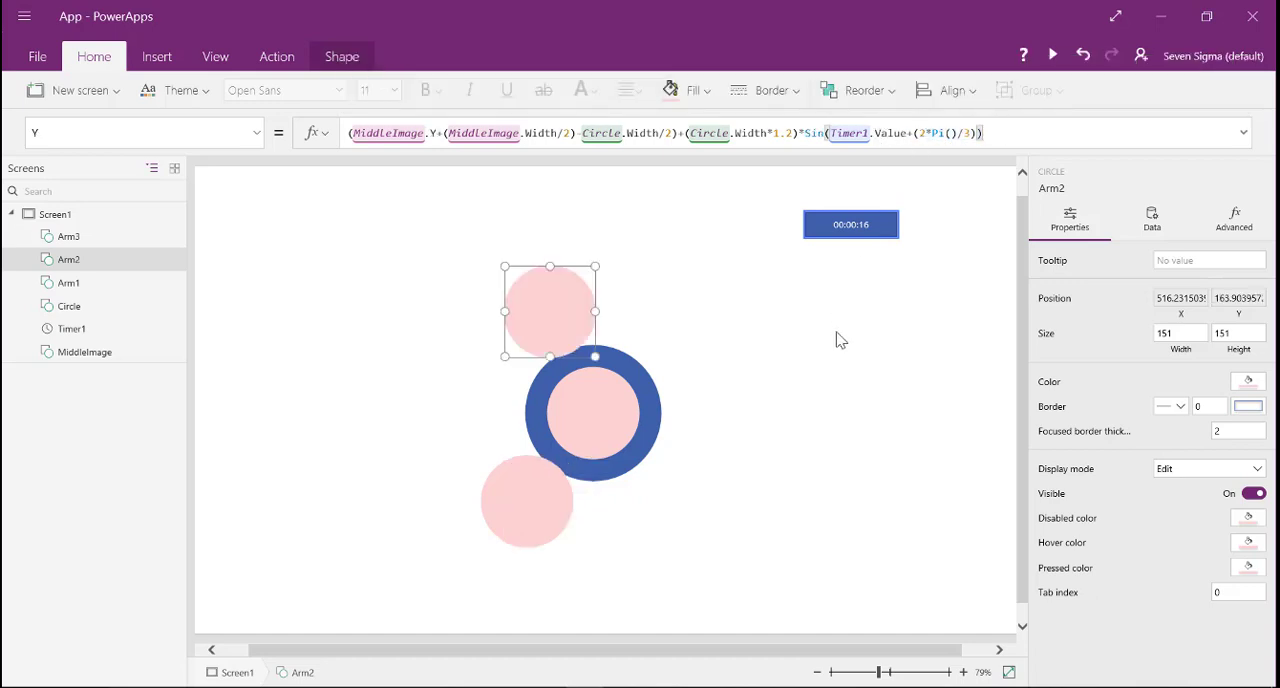
pyautogui.click(838, 340)
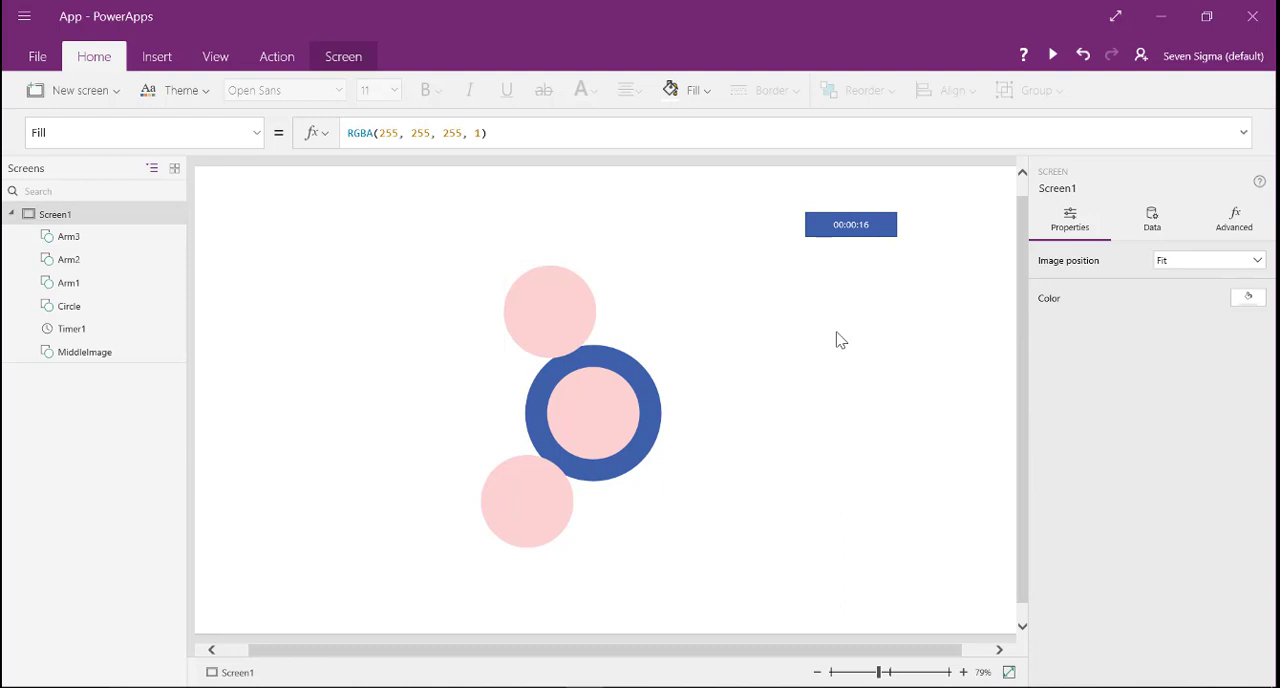
# - Run Timer1 briefly to check the motion of the arm circles, and stop it again
pyautogui.click(866, 230)
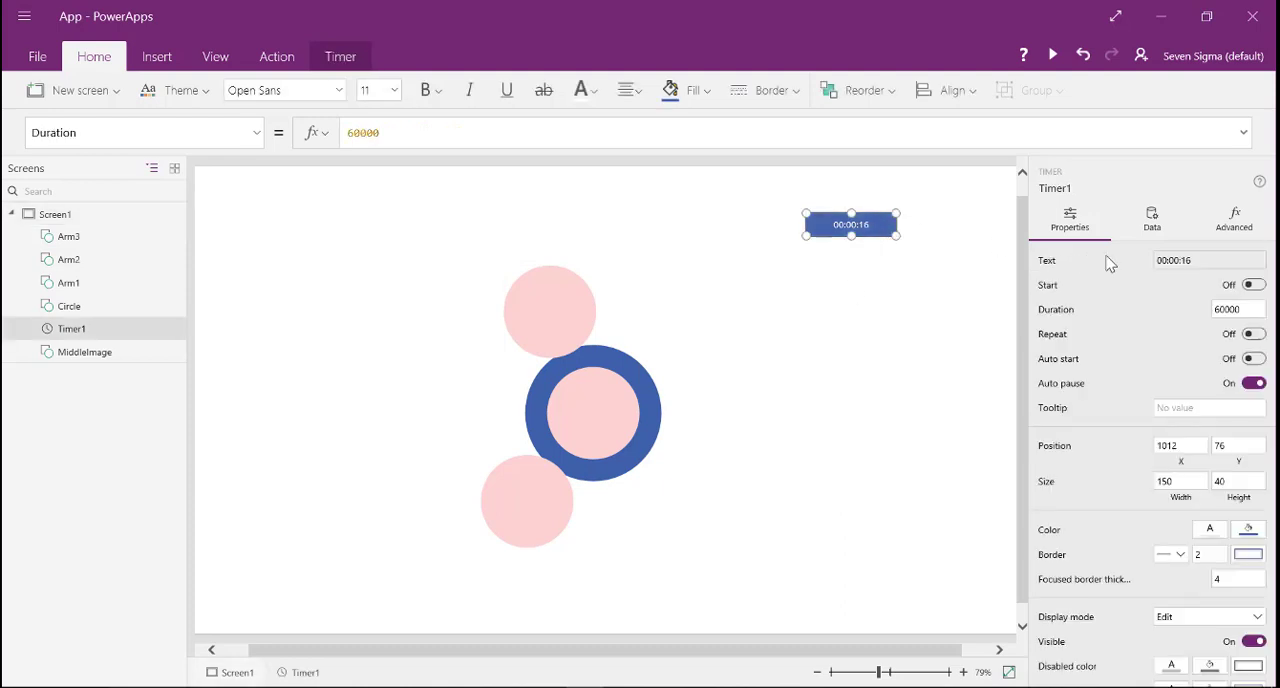
pyautogui.click(1252, 286)
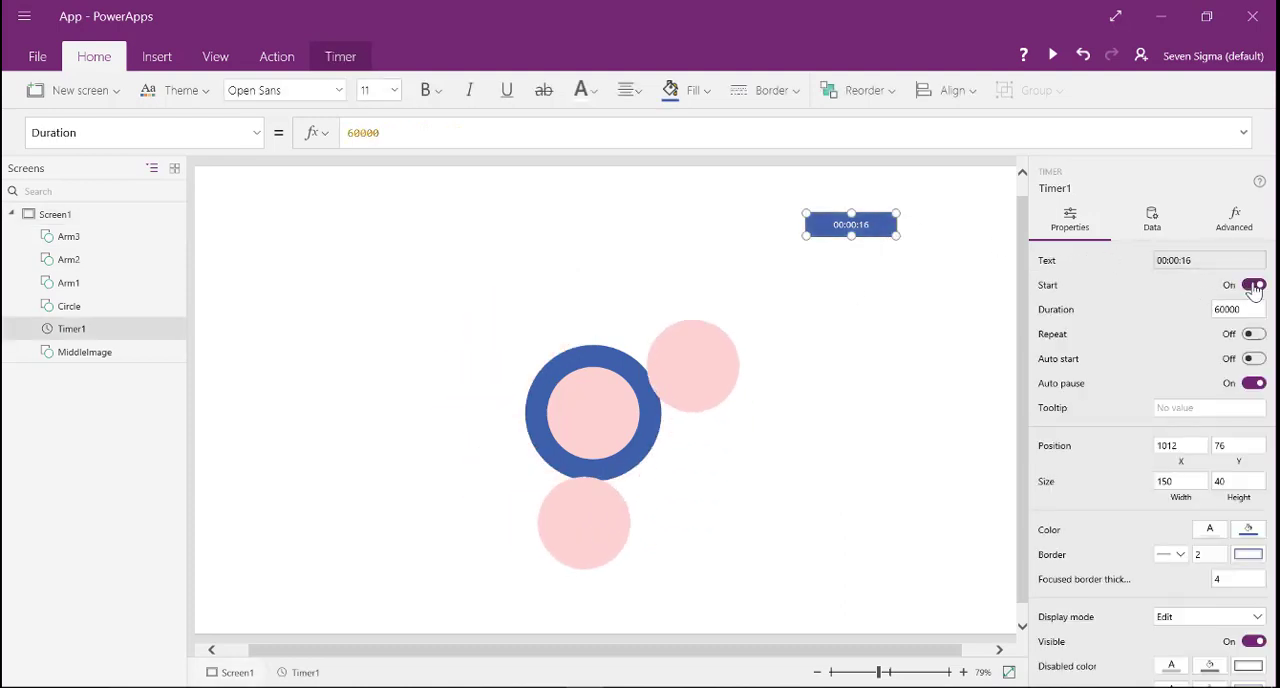
pyautogui.click(1252, 286)
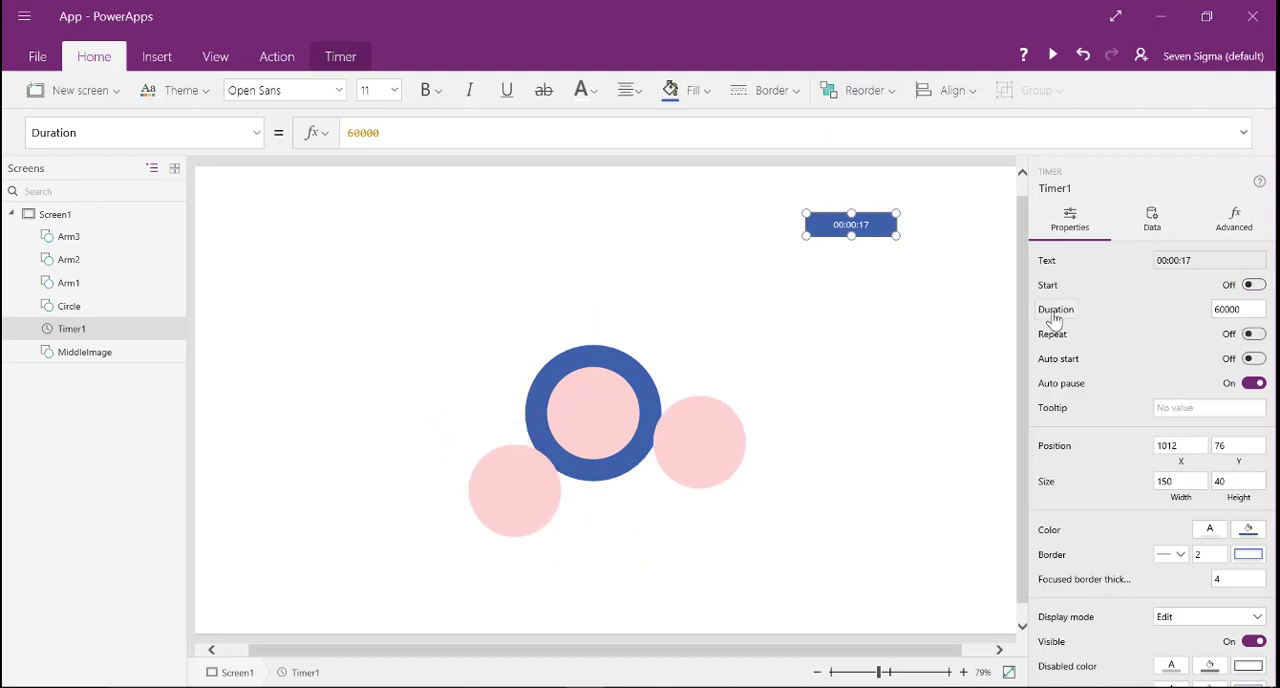
# - Replace the Cos angle in Arm3's X formula with the copied (Timer1.Value+(2*Pi()/3))
pyautogui.click(80, 240)
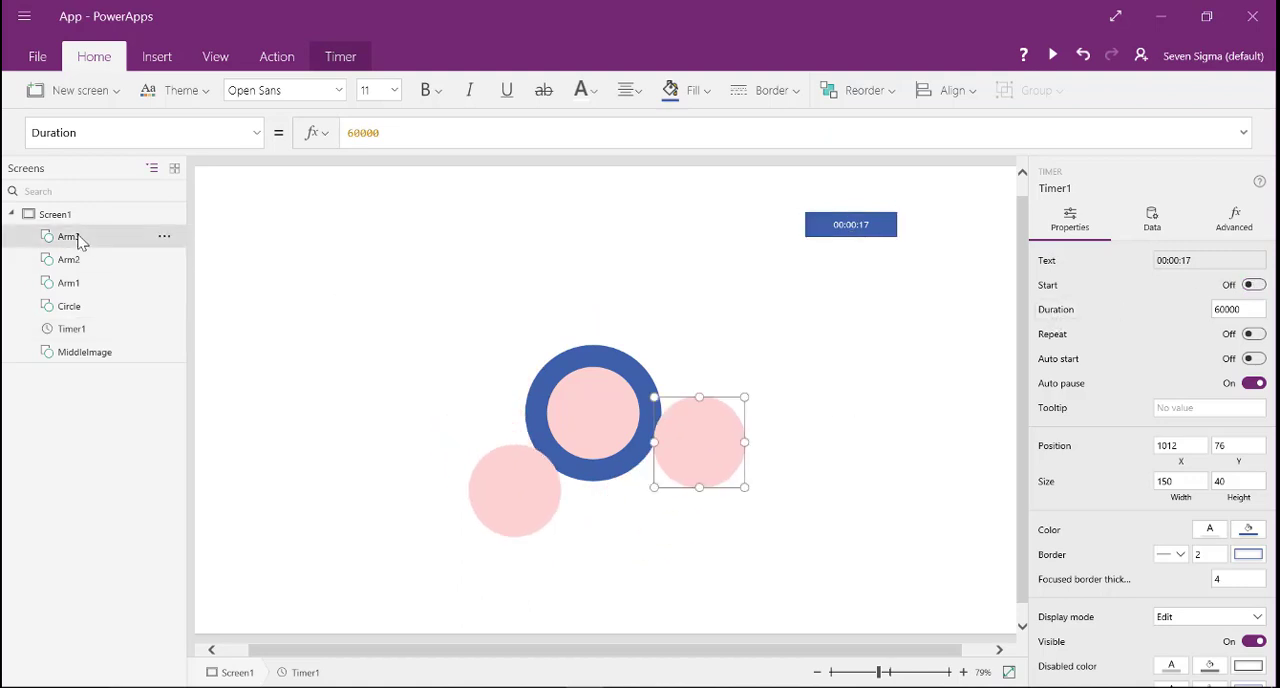
pyautogui.click(256, 132)
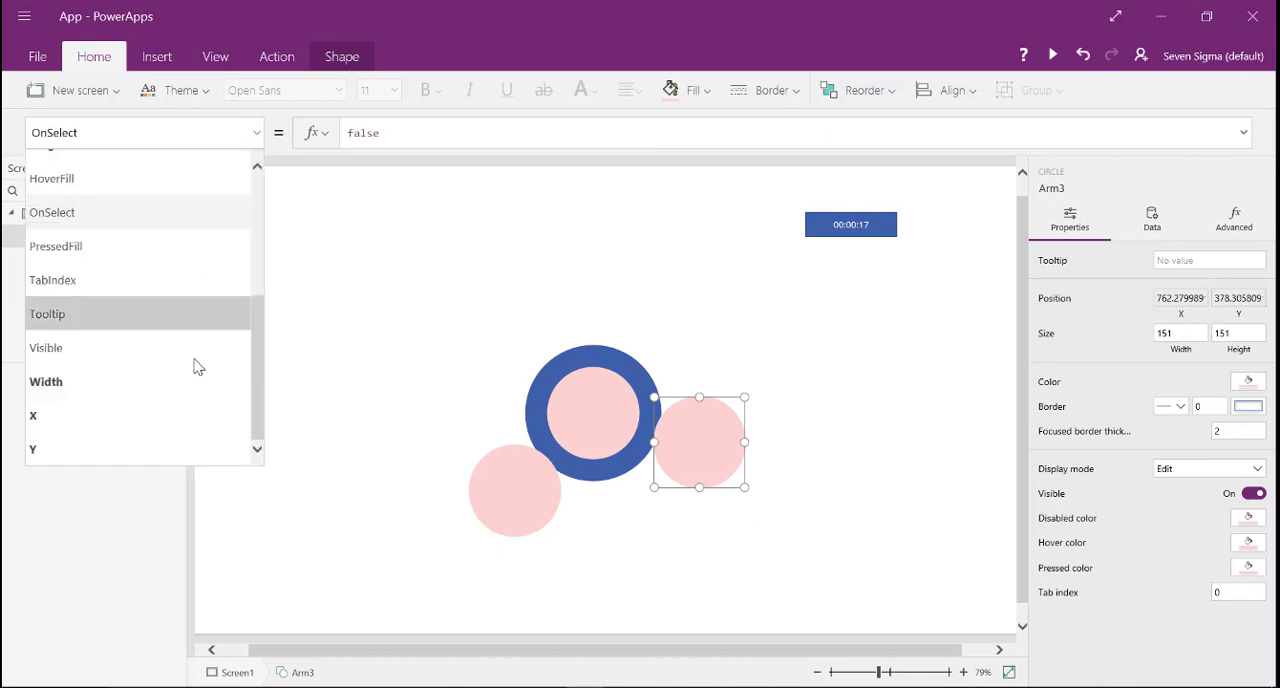
pyautogui.click(176, 428)
pyautogui.click(926, 136)
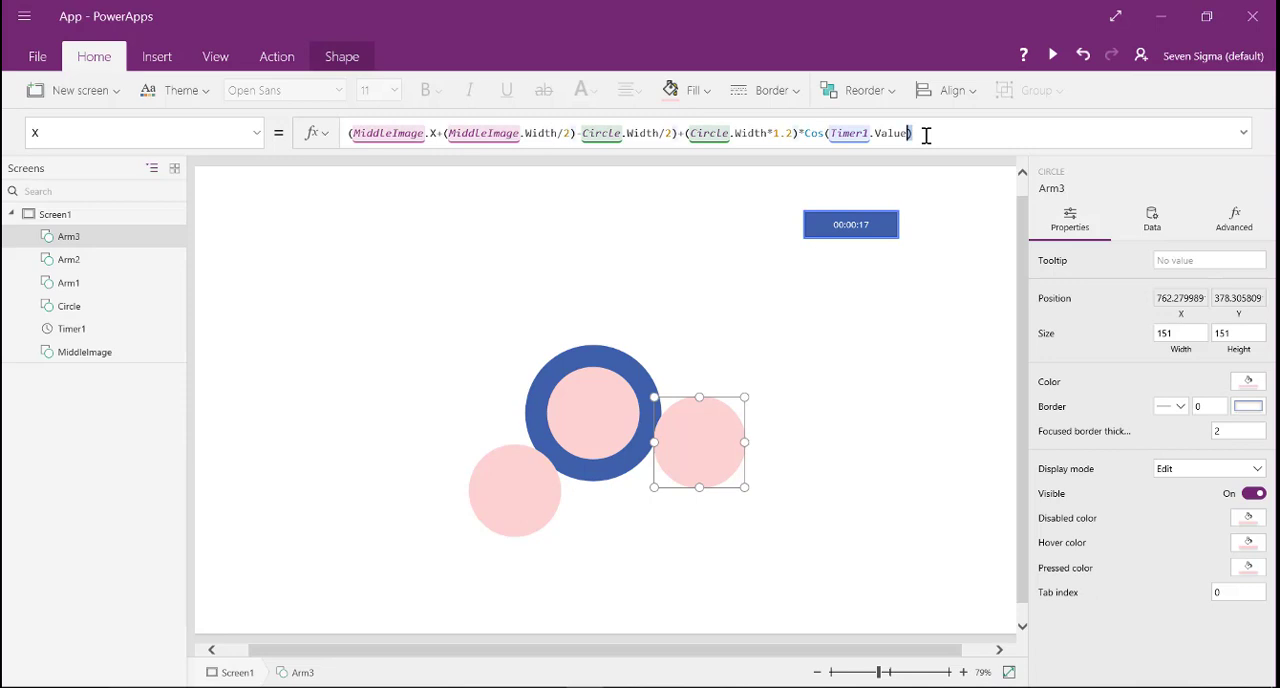
pyautogui.hotkey('shift', 'Left')
pyautogui.hotkey('shift', 'Left')
pyautogui.hotkey('shift', 'Left')
pyautogui.hotkey('shift', 'Left')
pyautogui.hotkey('shift', 'Left')
pyautogui.hotkey('shift', 'Left')
pyautogui.hotkey('shift', 'Left')
pyautogui.hotkey('shift', 'Left')
pyautogui.hotkey('shift', 'Left')
pyautogui.hotkey('shift', 'Left')
pyautogui.hotkey('shift', 'Left')
pyautogui.hotkey('shift', 'Left')
pyautogui.hotkey('shift', 'Left')
pyautogui.hotkey('shift', 'Left')
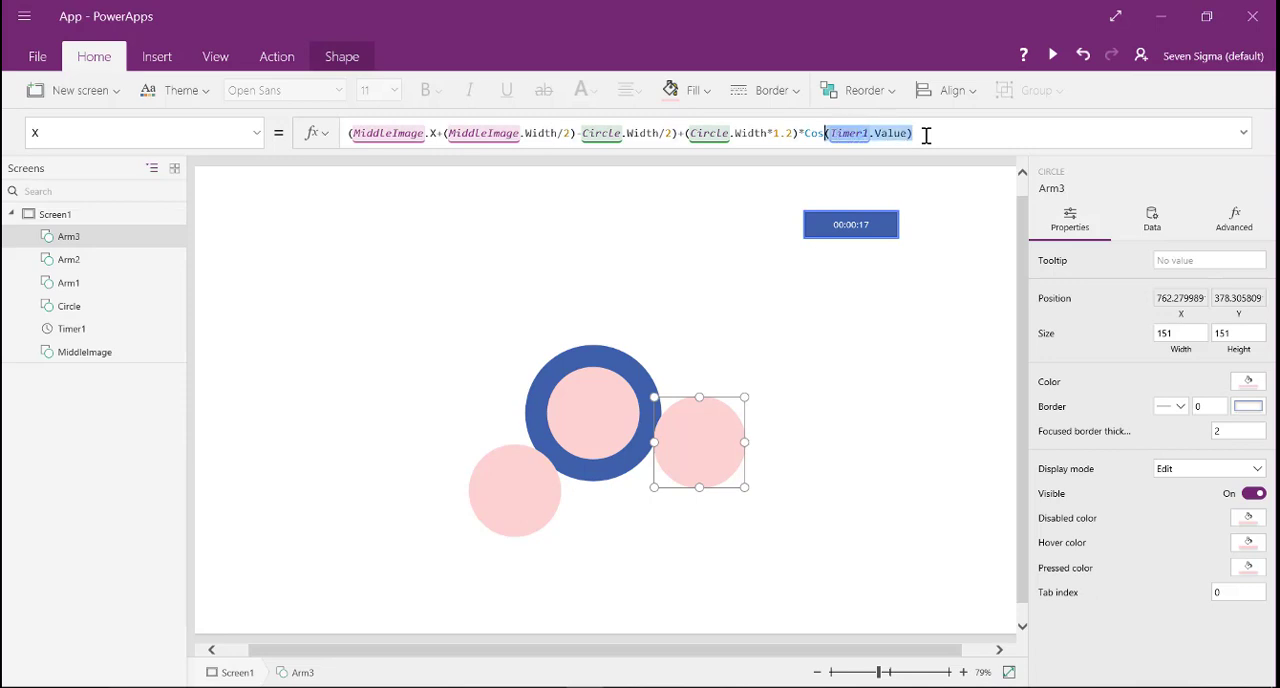
pyautogui.write('(Timer1.Value+(2*Pi()/3))')
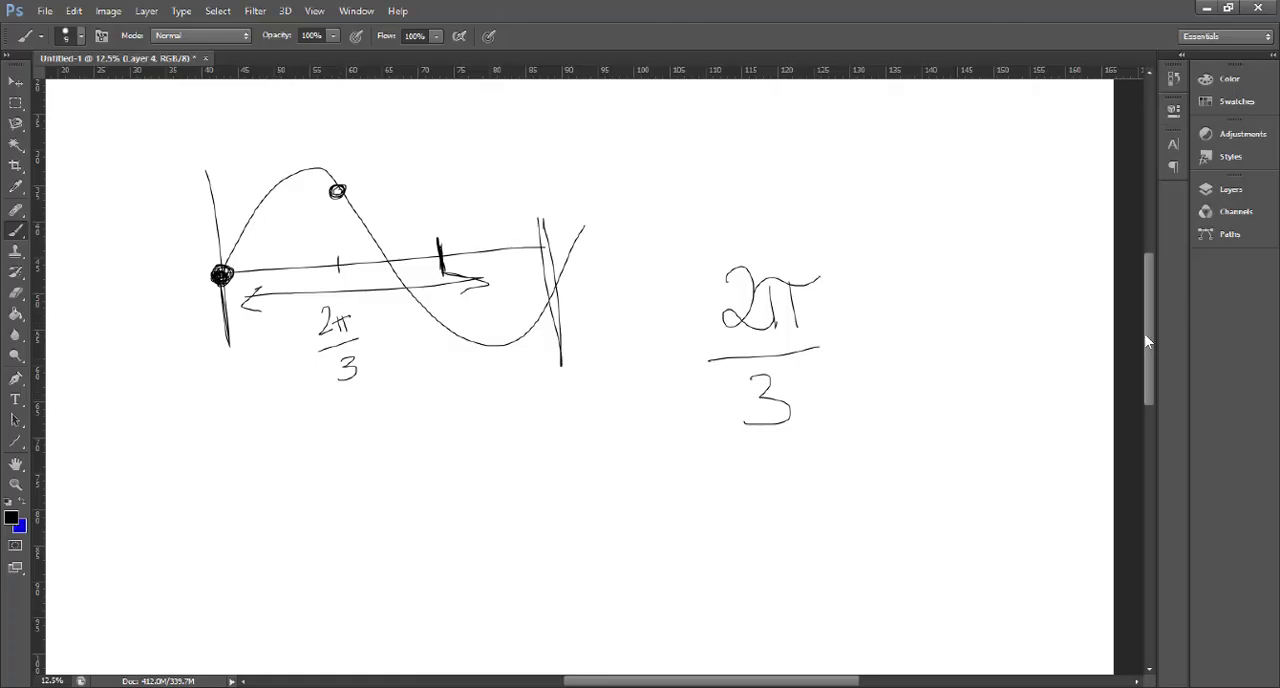
# - Switch to Photoshop and handwrite the equation 1/3 = 2π/3 below the sine wave
pyautogui.scroll(-2, 1143, 346)
pyautogui.moveTo(235, 413)
pyautogui.mouseDown()
pyautogui.moveTo(247, 446)
pyautogui.moveTo(216, 499)
pyautogui.mouseUp()
pyautogui.moveTo(274, 458)
pyautogui.mouseDown()
pyautogui.moveTo(295, 453)
pyautogui.moveTo(292, 463)
pyautogui.mouseUp()
pyautogui.moveTo(326, 419); pyautogui.dragTo(364, 452)
pyautogui.moveTo(383, 424)
pyautogui.mouseDown()
pyautogui.moveTo(384, 452)
pyautogui.moveTo(400, 418)
pyautogui.mouseUp()
pyautogui.moveTo(328, 461)
pyautogui.mouseDown()
pyautogui.moveTo(402, 456)
pyautogui.moveTo(356, 506)
pyautogui.mouseUp()
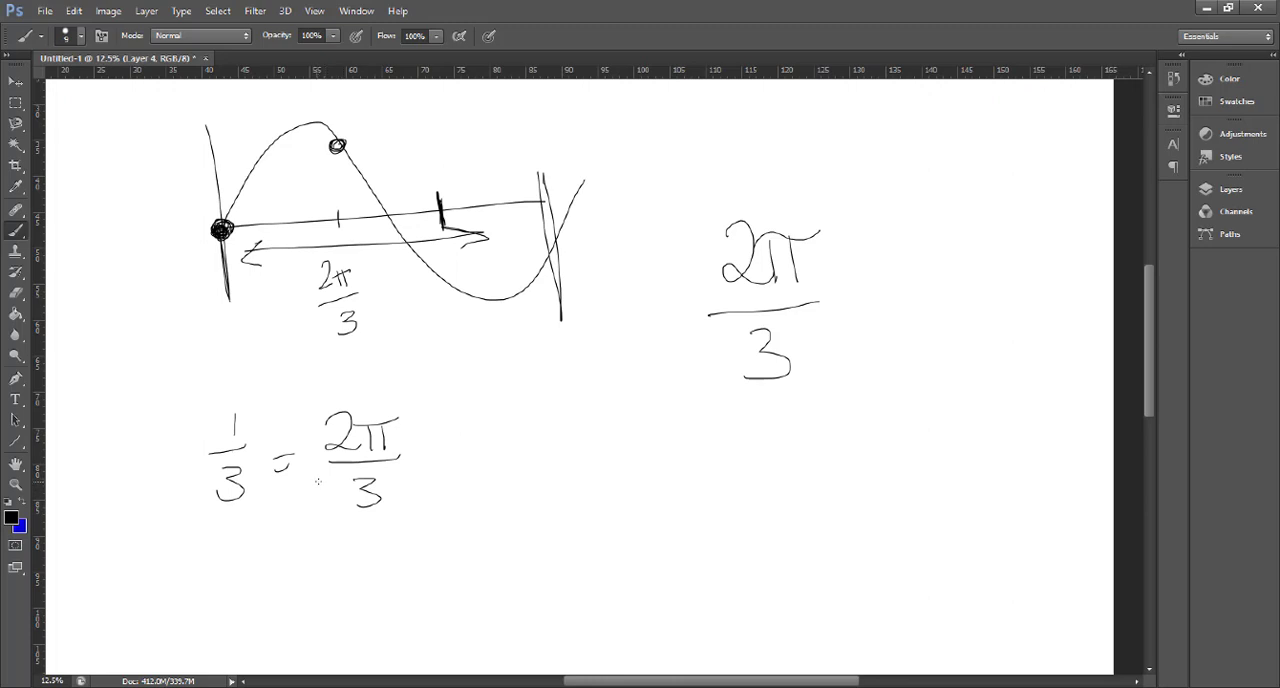
# - Handwrite the equation 2/3 = 2π/3 + 2π/3 below the one-third equation
pyautogui.moveTo(211, 547); pyautogui.dragTo(247, 577)
pyautogui.moveTo(205, 601); pyautogui.dragTo(214, 625)
pyautogui.moveTo(271, 574); pyautogui.dragTo(290, 572)
pyautogui.moveTo(275, 587); pyautogui.dragTo(370, 572)
pyautogui.moveTo(346, 546); pyautogui.dragTo(384, 540)
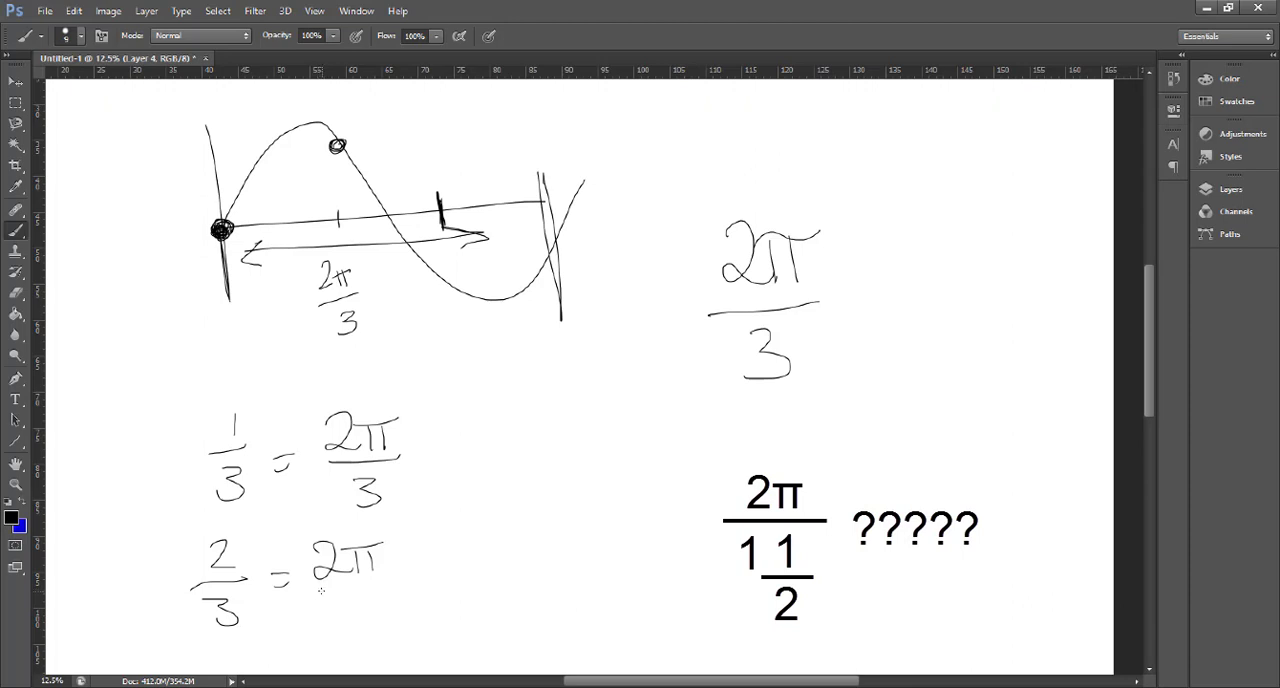
pyautogui.moveTo(316, 578); pyautogui.dragTo(382, 574)
pyautogui.moveTo(333, 596); pyautogui.dragTo(332, 621)
pyautogui.moveTo(414, 568); pyautogui.dragTo(414, 584)
pyautogui.moveTo(403, 573)
pyautogui.mouseDown()
pyautogui.moveTo(455, 548)
pyautogui.moveTo(502, 560)
pyautogui.moveTo(514, 537)
pyautogui.mouseUp()
pyautogui.moveTo(442, 575)
pyautogui.mouseDown()
pyautogui.moveTo(508, 568)
pyautogui.moveTo(463, 613)
pyautogui.mouseUp()
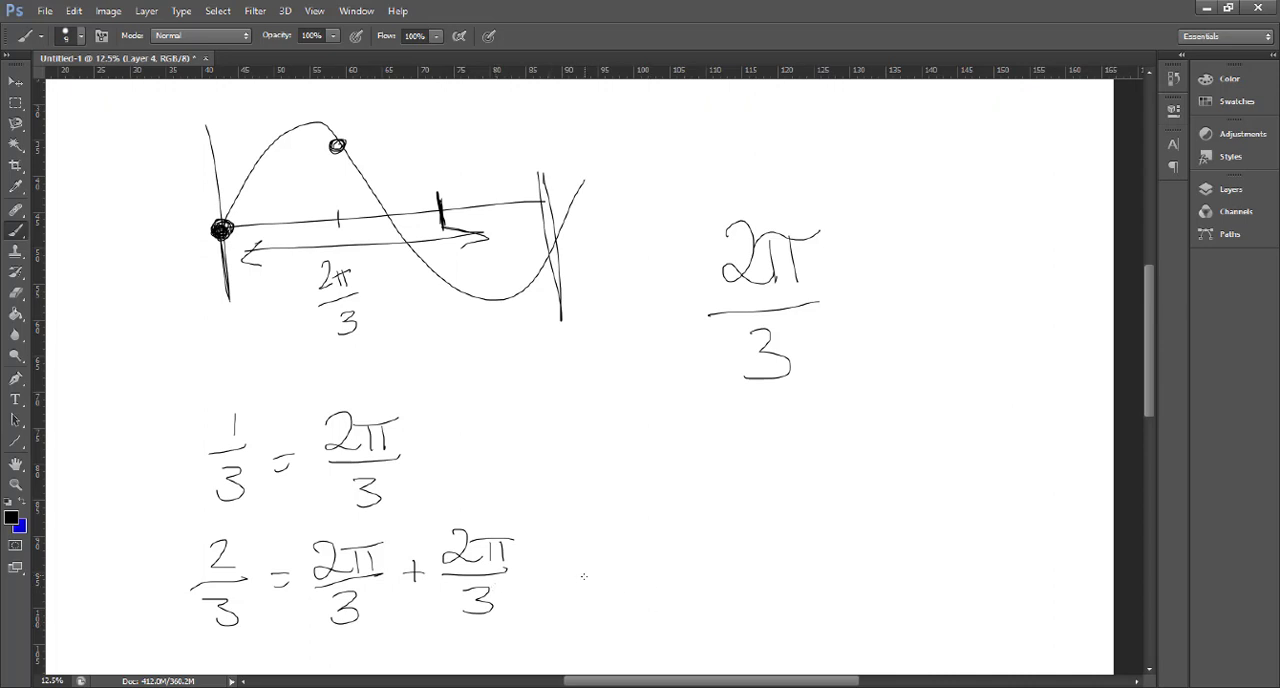
# - Continue the two-thirds derivation, undoing a stray stroke and handwriting a further fraction equation on the blank canvas beside it
pyautogui.moveTo(577, 579)
pyautogui.mouseDown()
pyautogui.moveTo(594, 572)
pyautogui.moveTo(592, 592)
pyautogui.mouseUp()
pyautogui.moveTo(483, 506)
pyautogui.mouseDown()
pyautogui.moveTo(340, 620)
pyautogui.moveTo(478, 604)
pyautogui.mouseUp()
pyautogui.hotkey('ctrl', 'z')
pyautogui.moveTo(873, 392)
pyautogui.mouseDown()
pyautogui.moveTo(871, 426)
pyautogui.moveTo(897, 429)
pyautogui.moveTo(864, 490)
pyautogui.mouseUp()
pyautogui.moveTo(931, 439)
pyautogui.mouseDown()
pyautogui.moveTo(931, 461)
pyautogui.moveTo(941, 447)
pyautogui.mouseUp()
pyautogui.moveTo(974, 403); pyautogui.dragTo(986, 443)
pyautogui.moveTo(953, 459); pyautogui.dragTo(957, 494)
pyautogui.moveTo(1008, 446)
pyautogui.mouseDown()
pyautogui.moveTo(1027, 440)
pyautogui.moveTo(1024, 453)
pyautogui.mouseUp()
pyautogui.moveTo(1036, 412)
pyautogui.mouseDown()
pyautogui.moveTo(1042, 432)
pyautogui.moveTo(1086, 447)
pyautogui.mouseUp()
pyautogui.moveTo(1040, 464); pyautogui.dragTo(1038, 496)
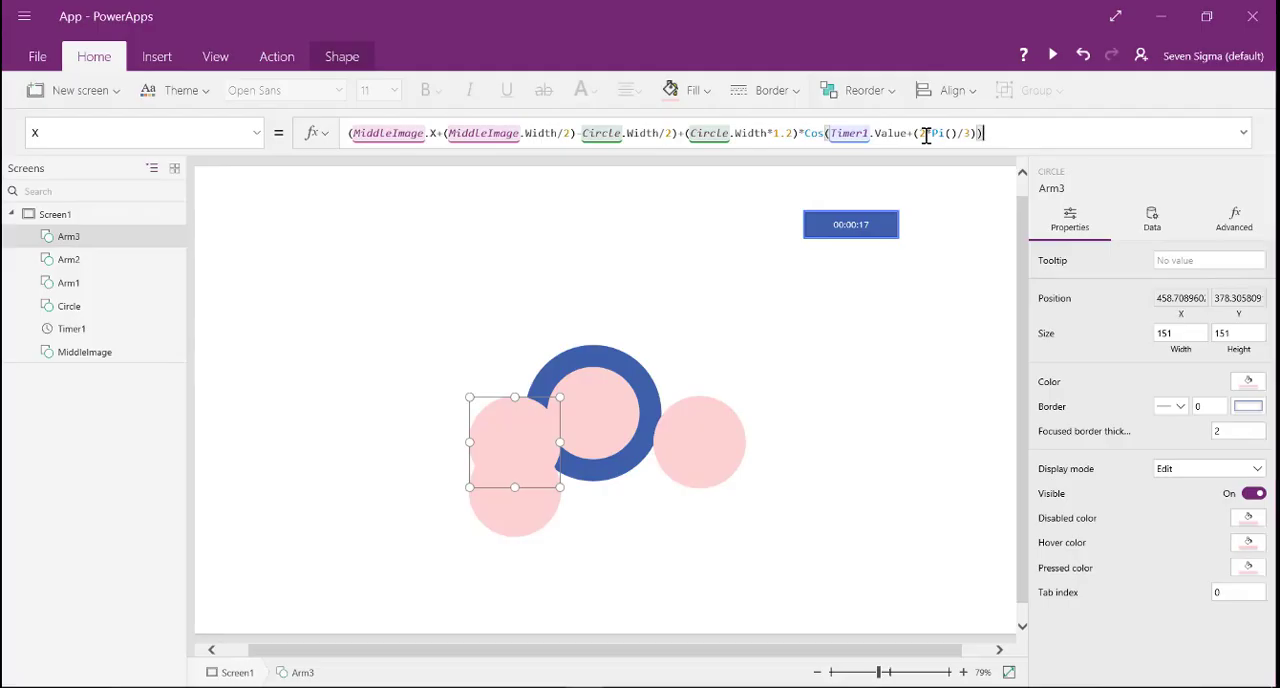
# - Switch to PowerApps and change the angle offset in Arm3's X formula to (4*Pi()/3)
pyautogui.click(926, 135)
pyautogui.press('BackSpace')
pyautogui.write('4')
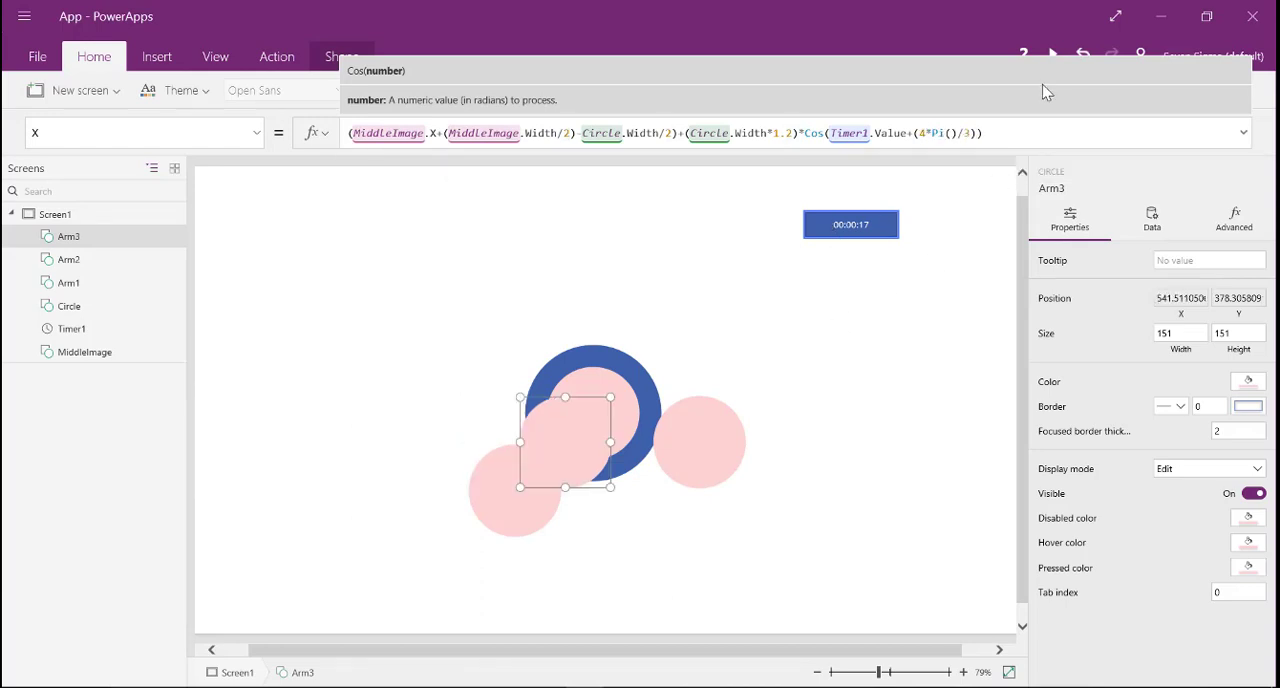
# - Copy the angle (Timer1.Value+(4*Pi()/3)) from Arm3's X formula into the Sin function of its Y formula
pyautogui.moveTo(1005, 133); pyautogui.dragTo(826, 133)
pyautogui.hotkey('ctrl', 'c')
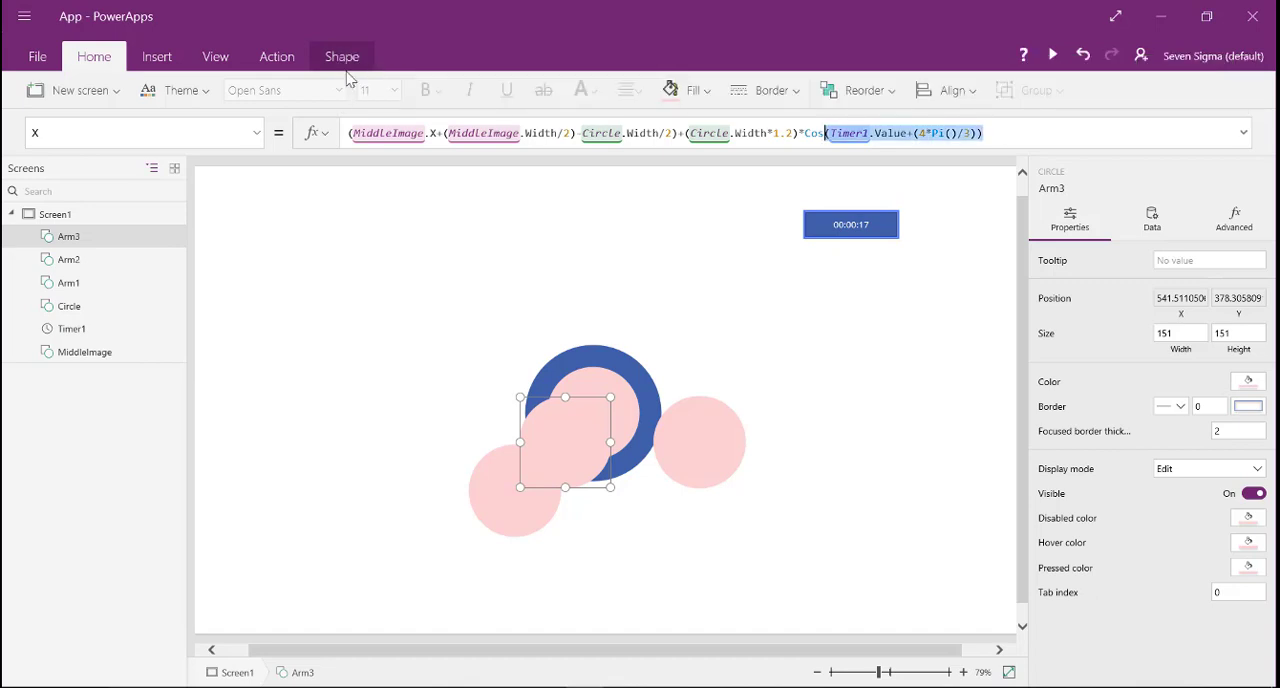
pyautogui.click(257, 133)
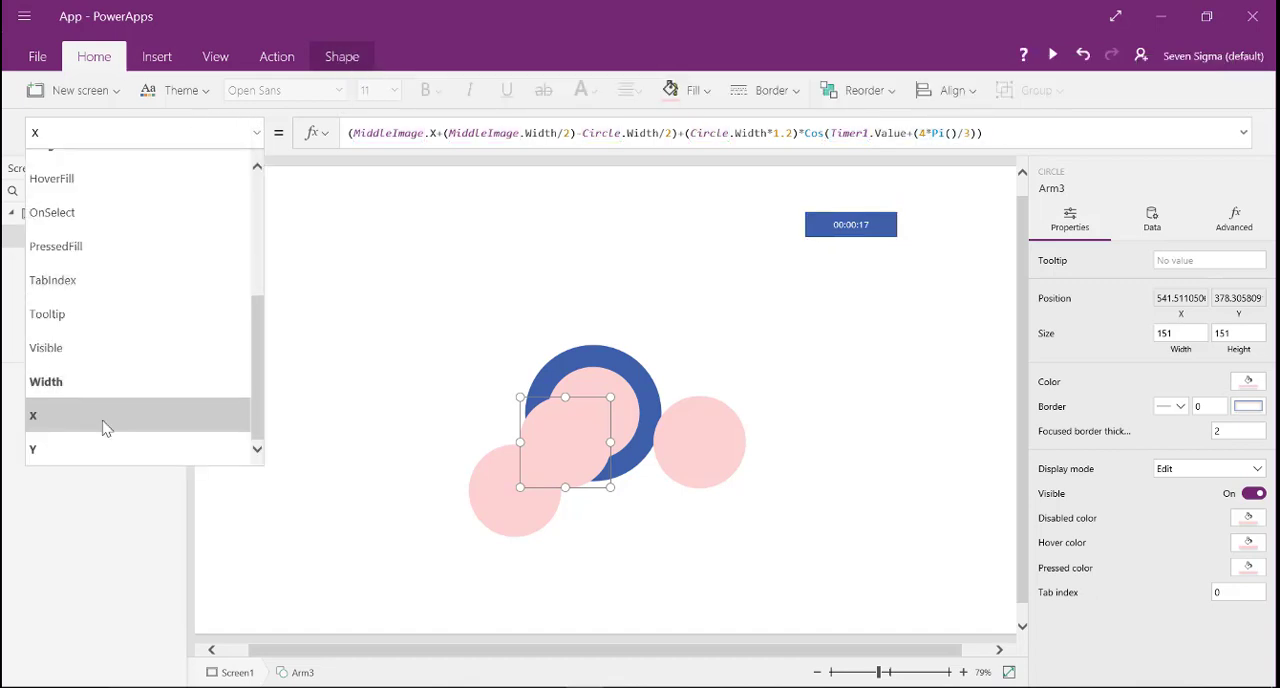
pyautogui.click(120, 449)
pyautogui.click(940, 133)
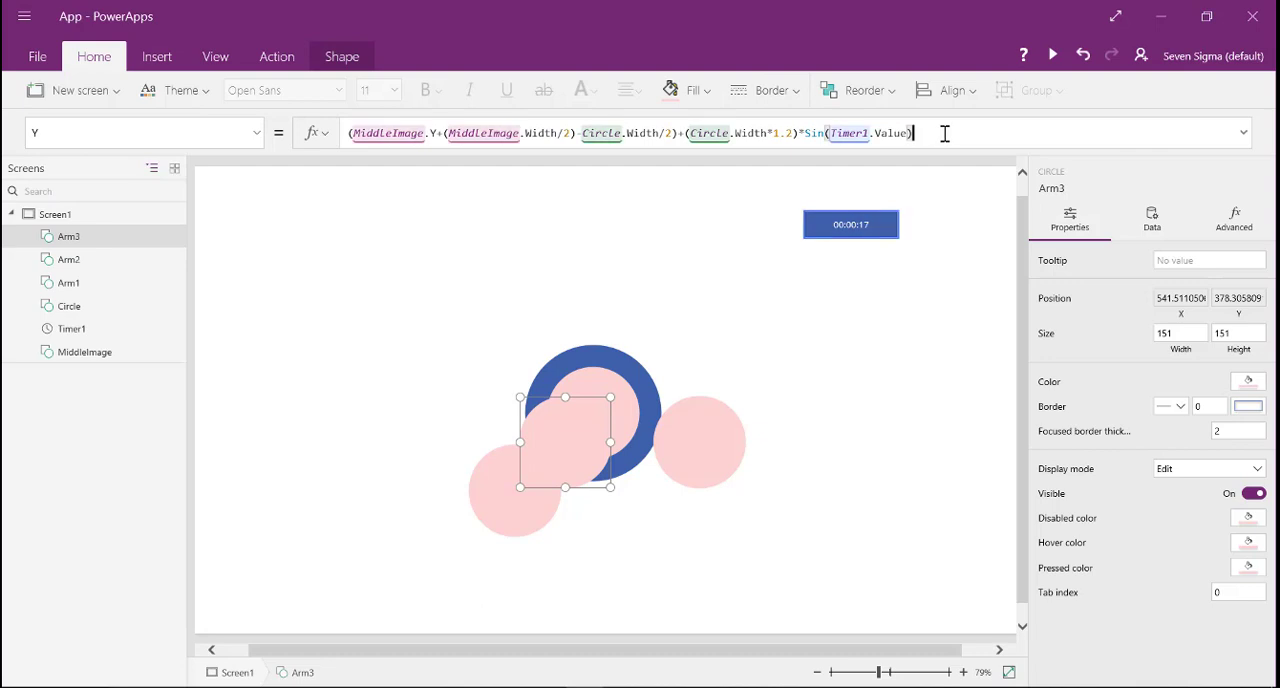
pyautogui.hotkey('ctrl', 'shift', 'Left')
pyautogui.hotkey('ctrl', 'shift', 'Left')
pyautogui.hotkey('ctrl', 'shift', 'Left')
pyautogui.hotkey('ctrl', 'shift', 'Left')
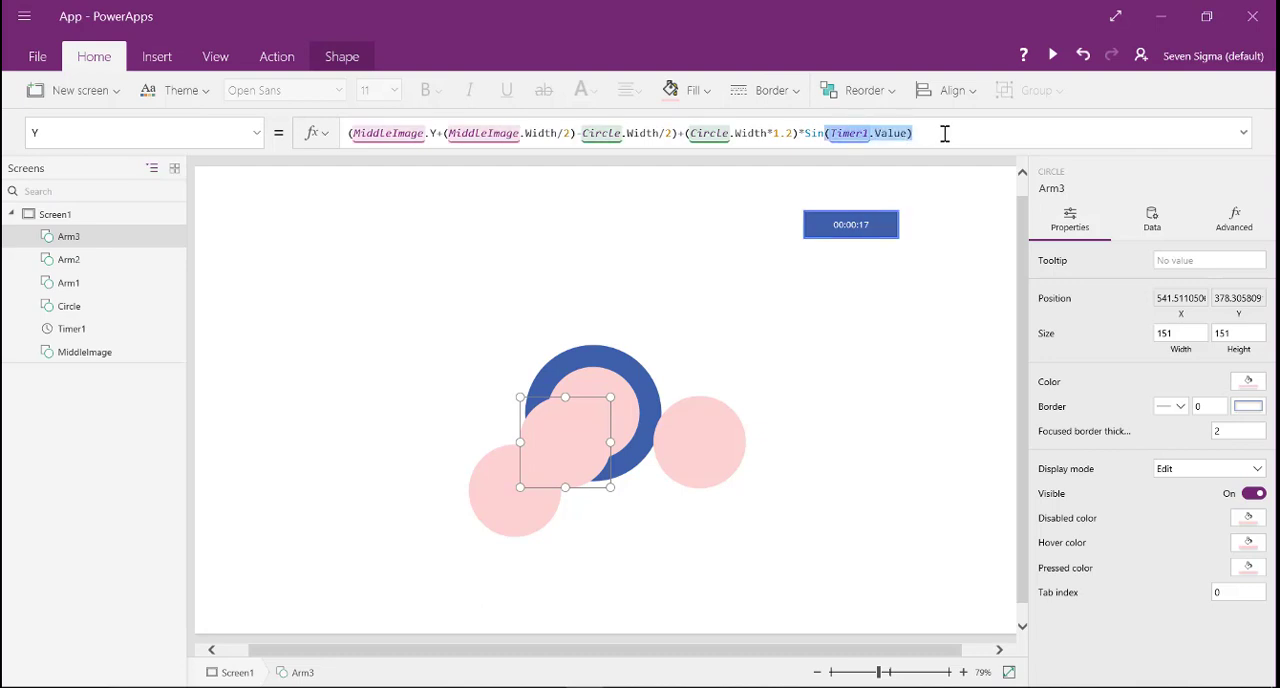
pyautogui.hotkey('ctrl', 'v')
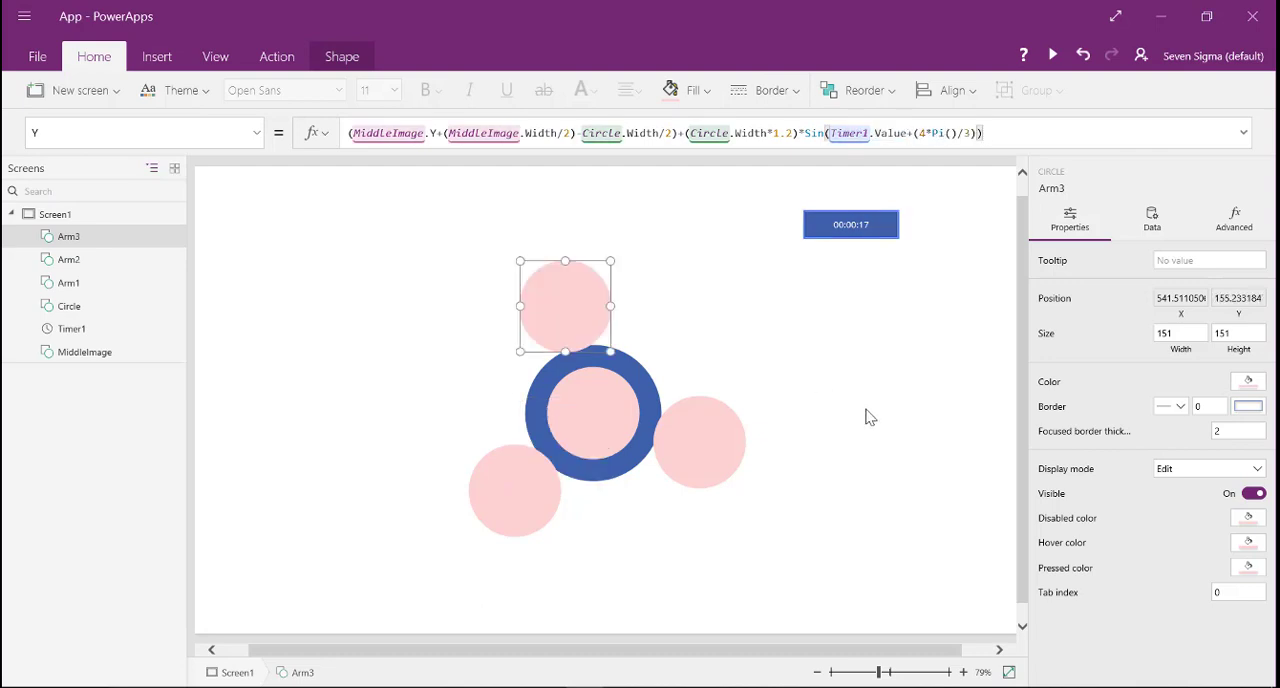
# - Run Timer1 briefly through its Start property to test how the three arms rotate, and stop it again
pyautogui.click(871, 236)
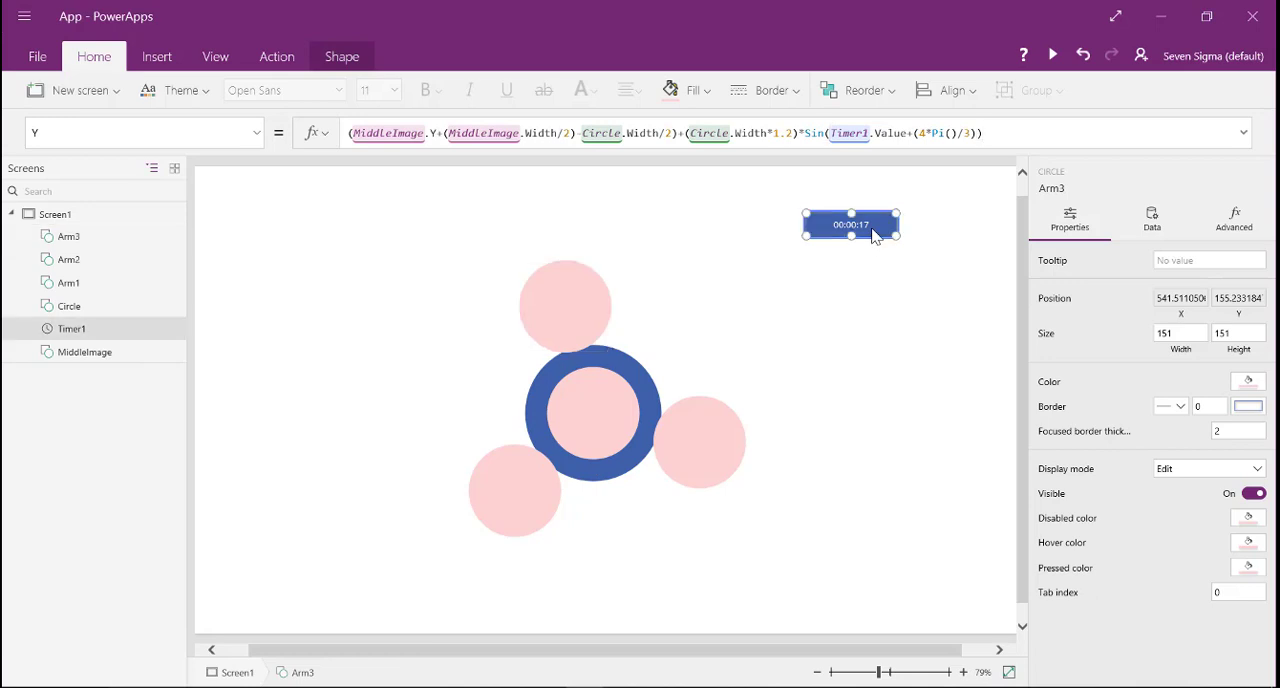
pyautogui.click(1163, 233)
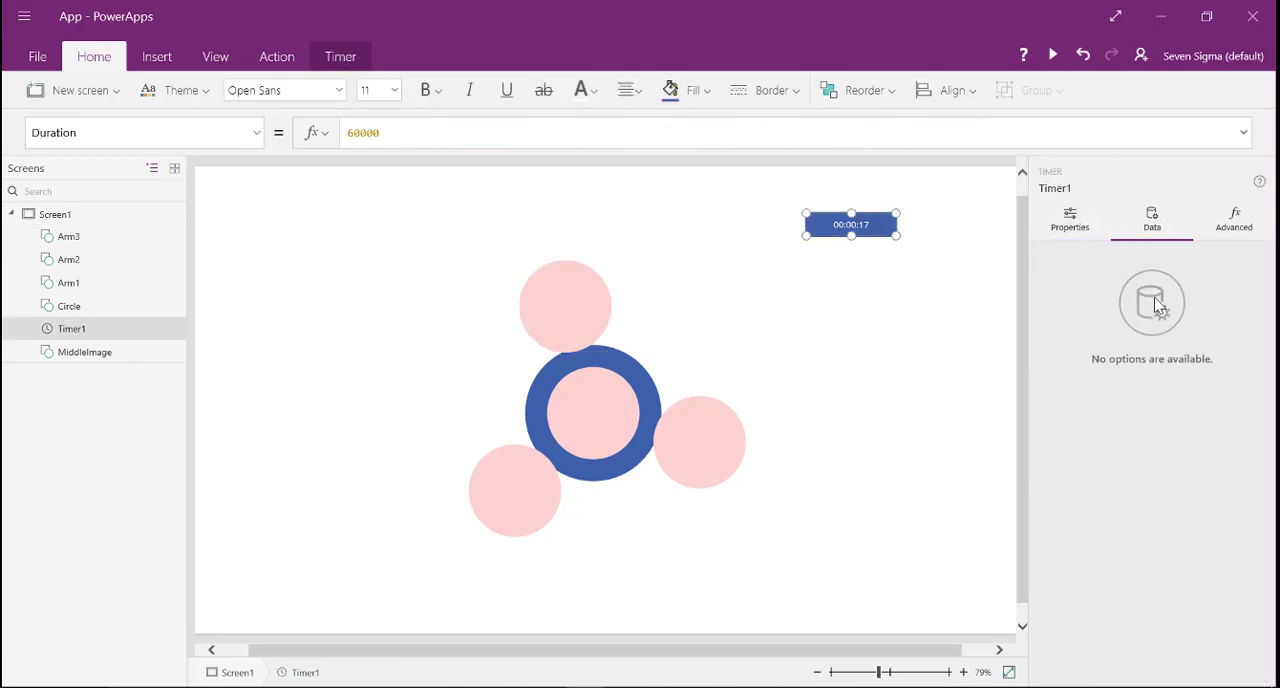
pyautogui.click(1070, 224)
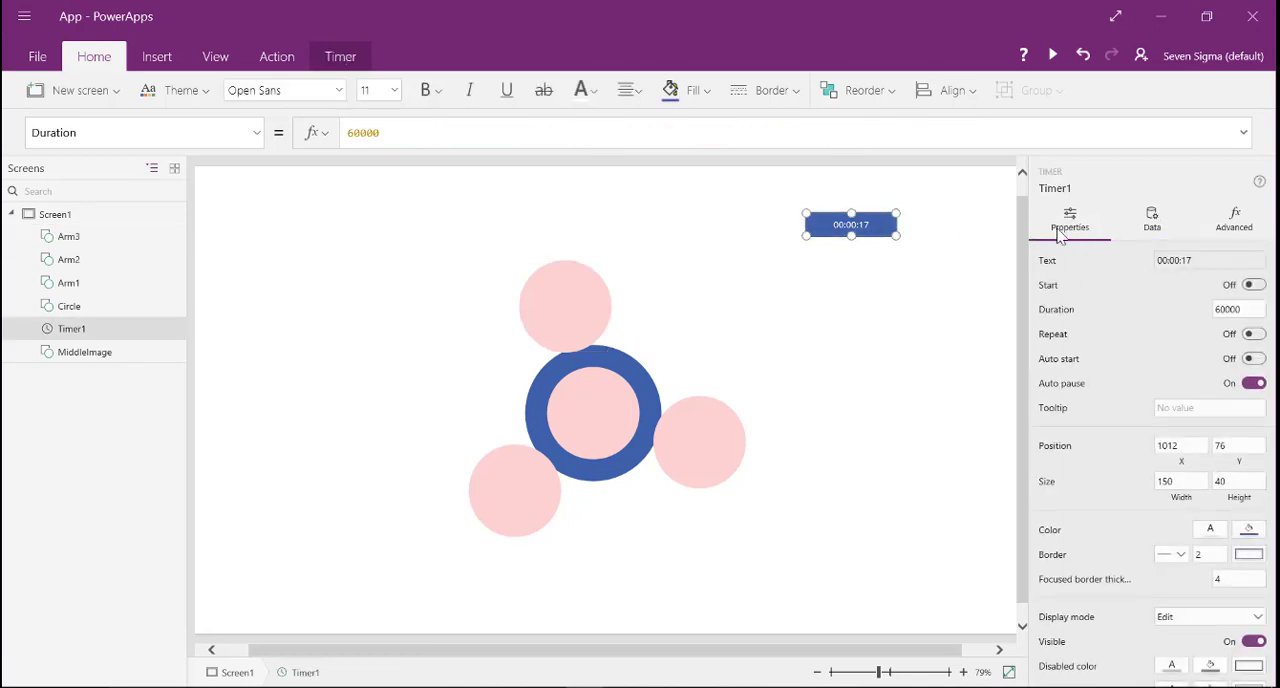
pyautogui.click(1254, 286)
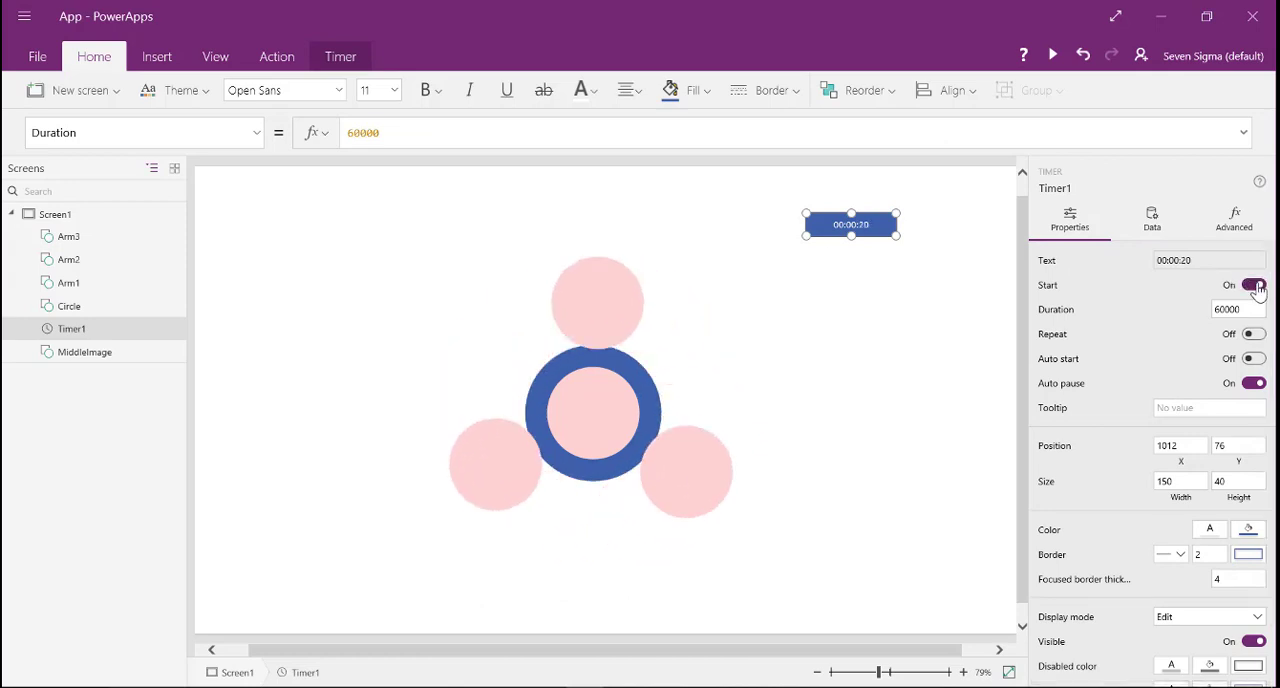
pyautogui.click(1254, 286)
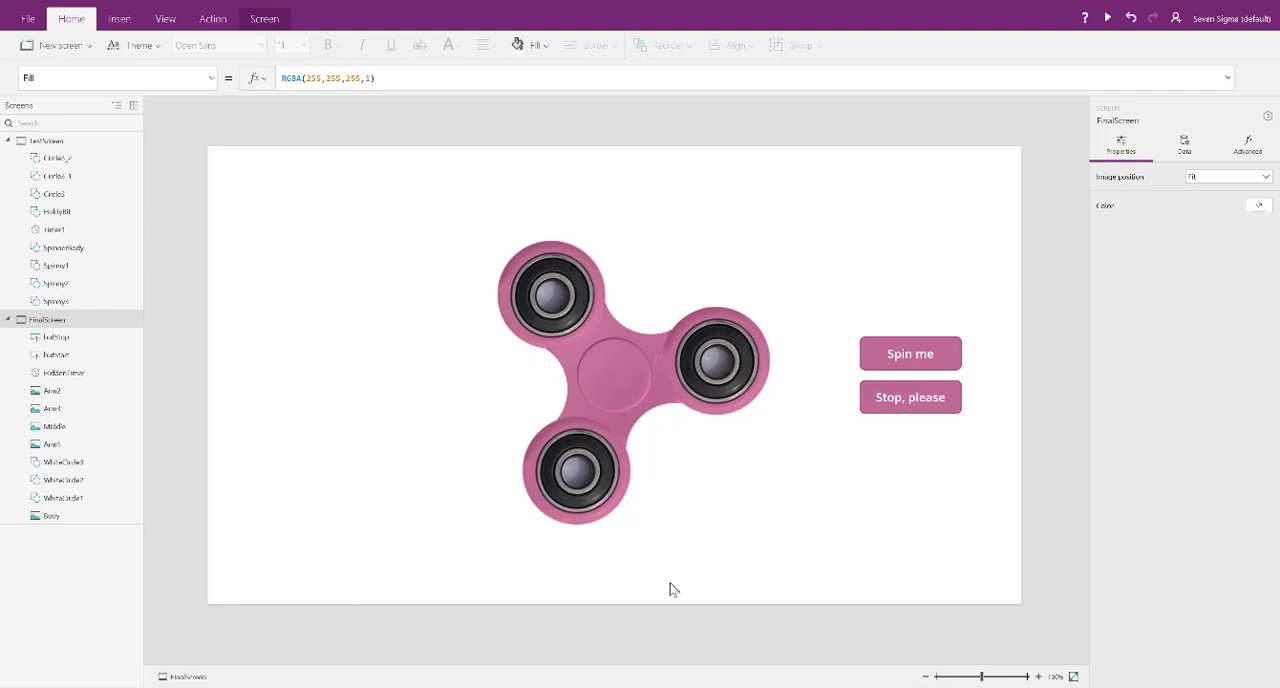
# - Insert a circle, enlarge it to 259 by 259, and place it over MiddleImage's upper edge at X 534, Y 89
pyautogui.click(516, 396)
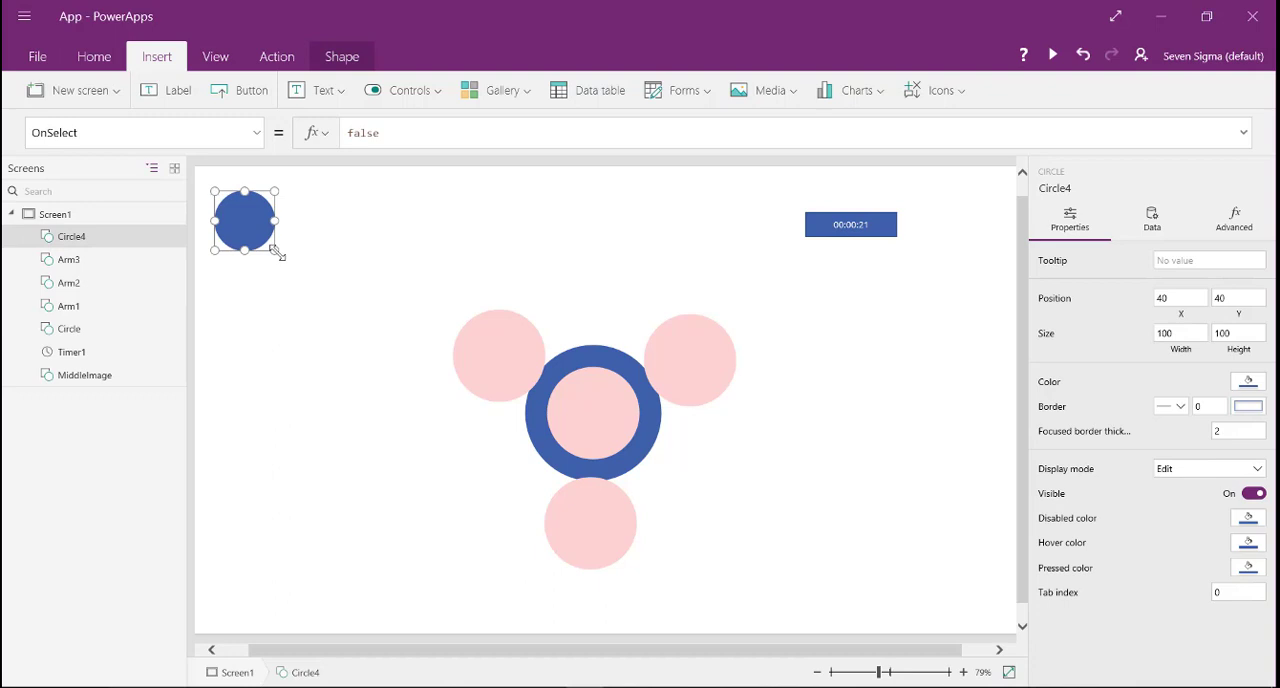
pyautogui.moveTo(275, 251); pyautogui.dragTo(333, 298)
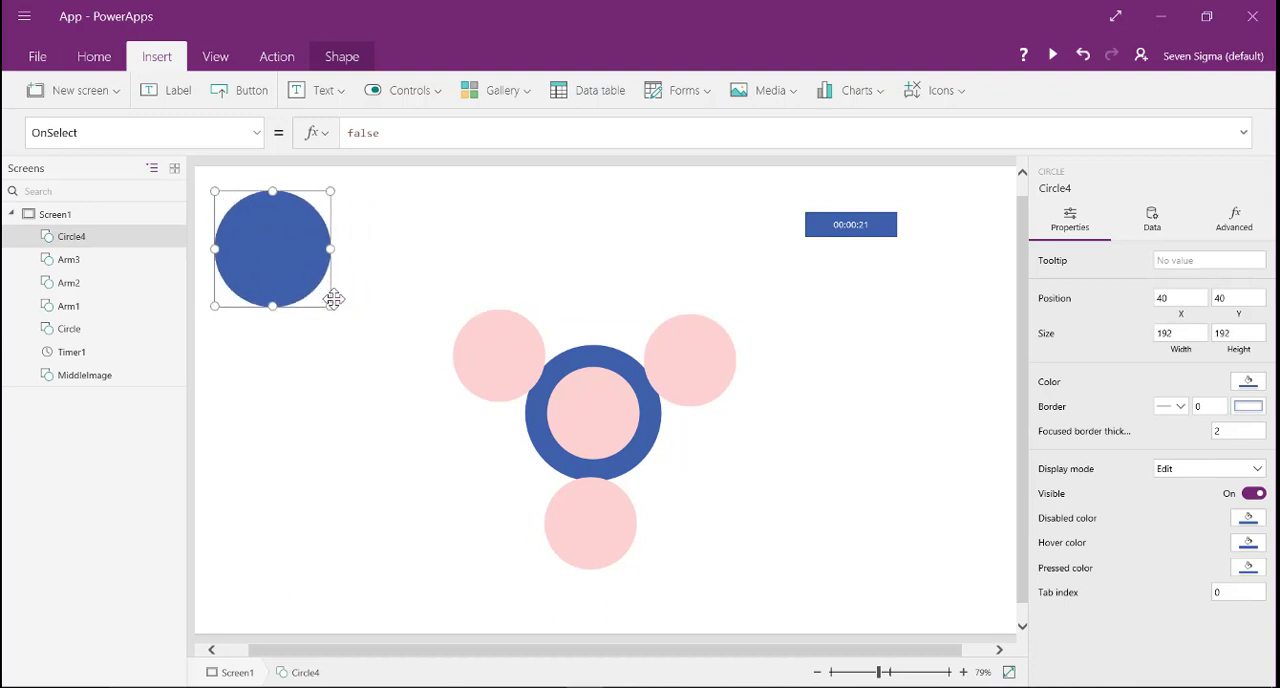
pyautogui.moveTo(333, 298); pyautogui.dragTo(342, 305)
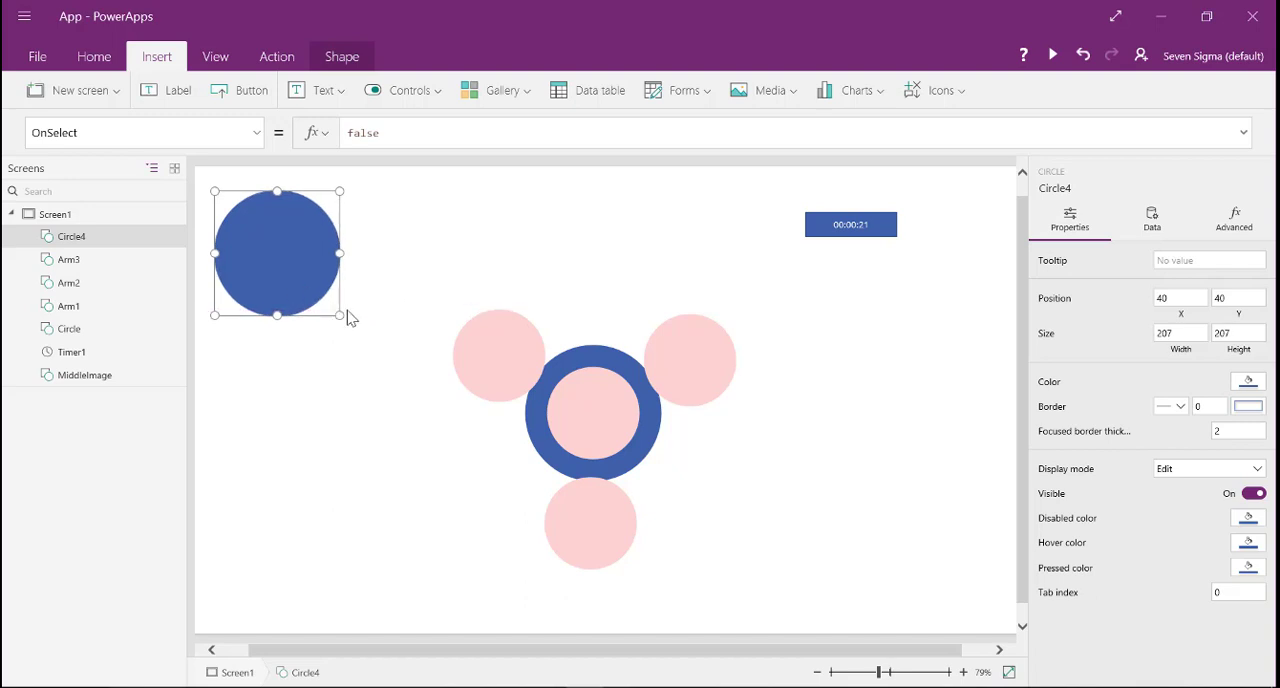
pyautogui.moveTo(342, 316); pyautogui.dragTo(626, 375)
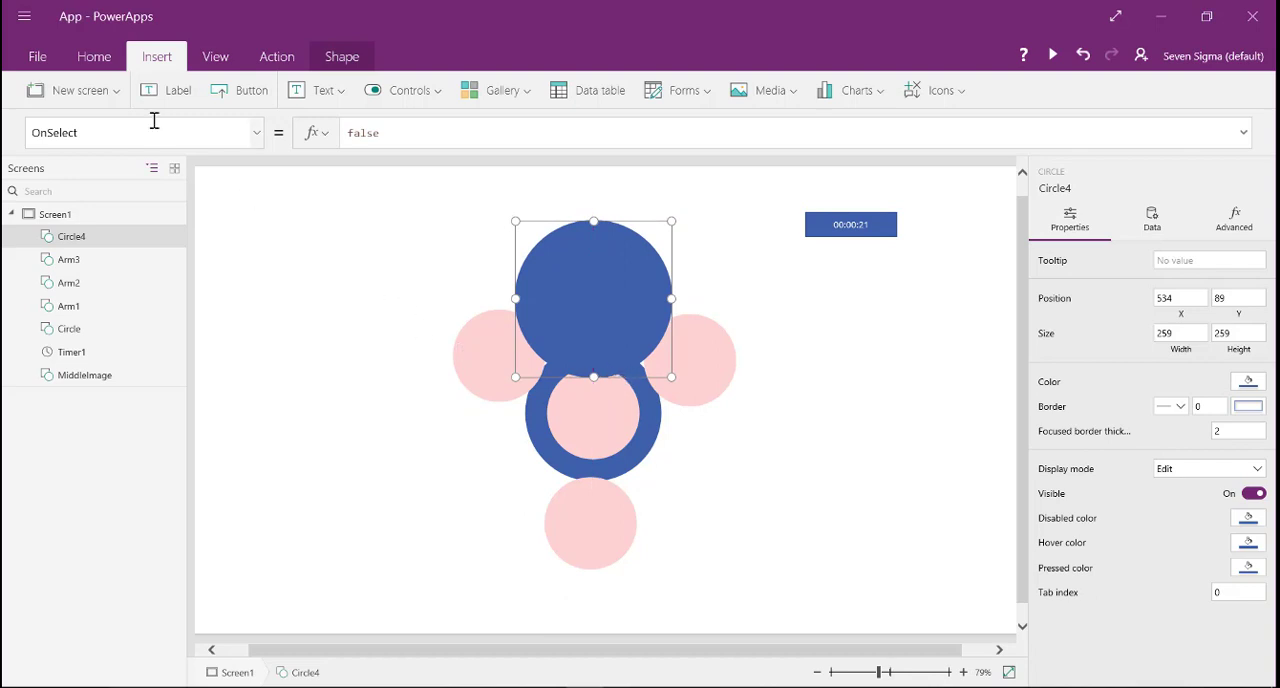
# - Send the new circle to the back of the drawing order
pyautogui.click(86, 60)
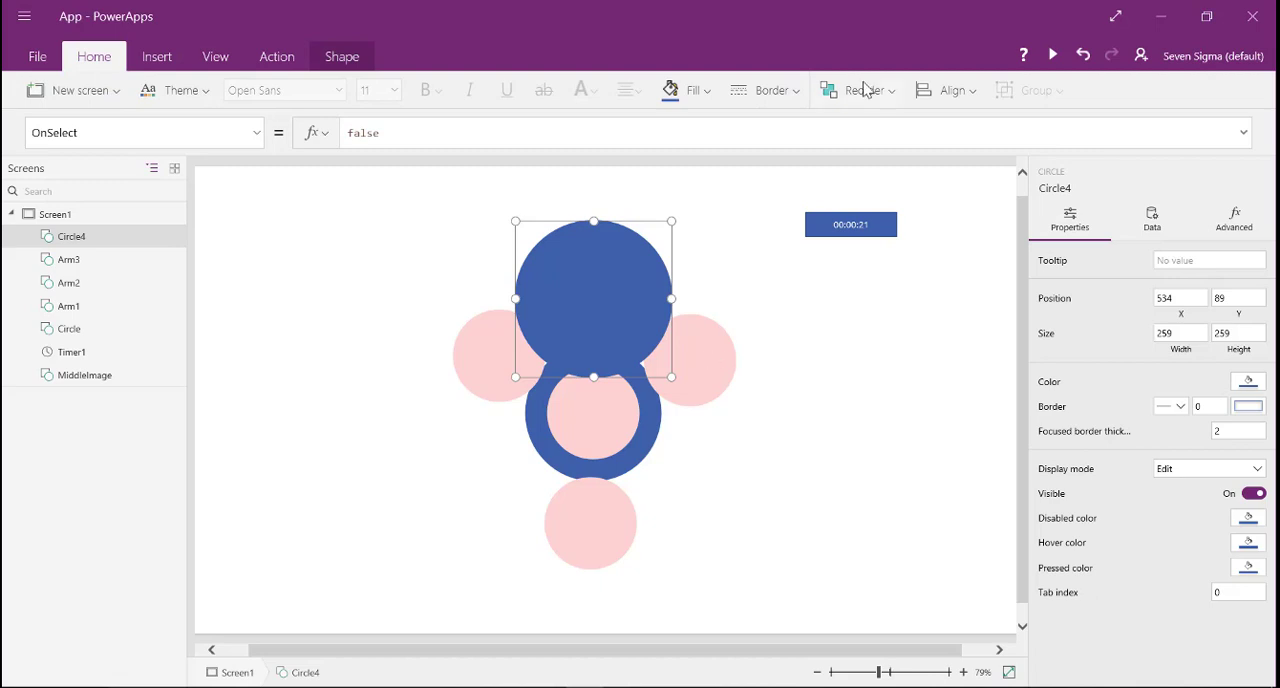
pyautogui.click(893, 92)
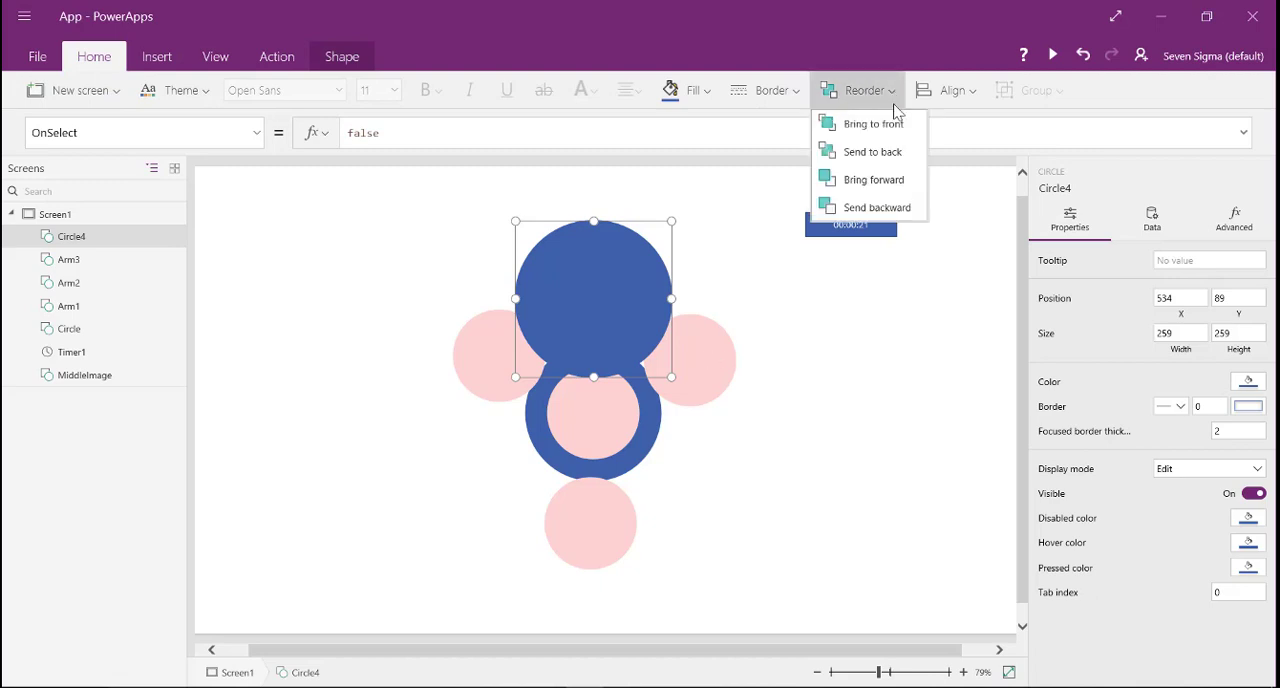
pyautogui.click(876, 152)
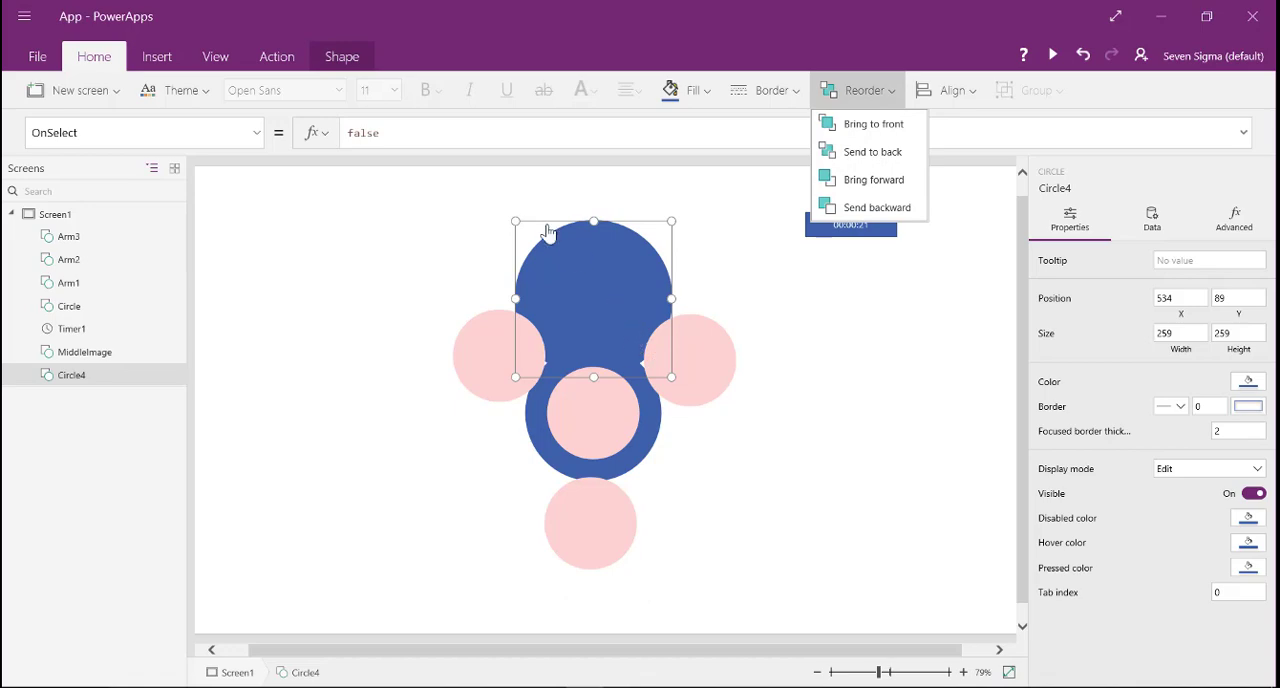
# - Fill Circle4 with RGBA(216, 223, 238, 1) and bring it forward so it sits in front of MiddleImage
pyautogui.click(36, 57)
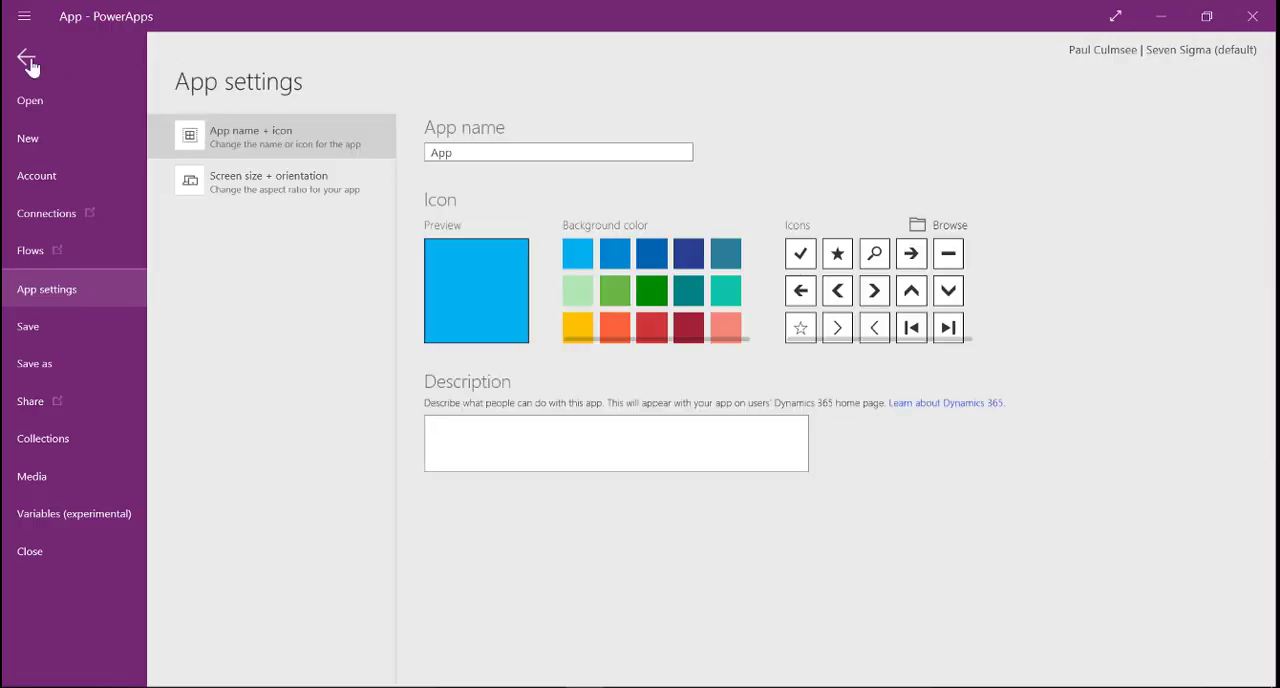
pyautogui.click(26, 57)
pyautogui.click(891, 98)
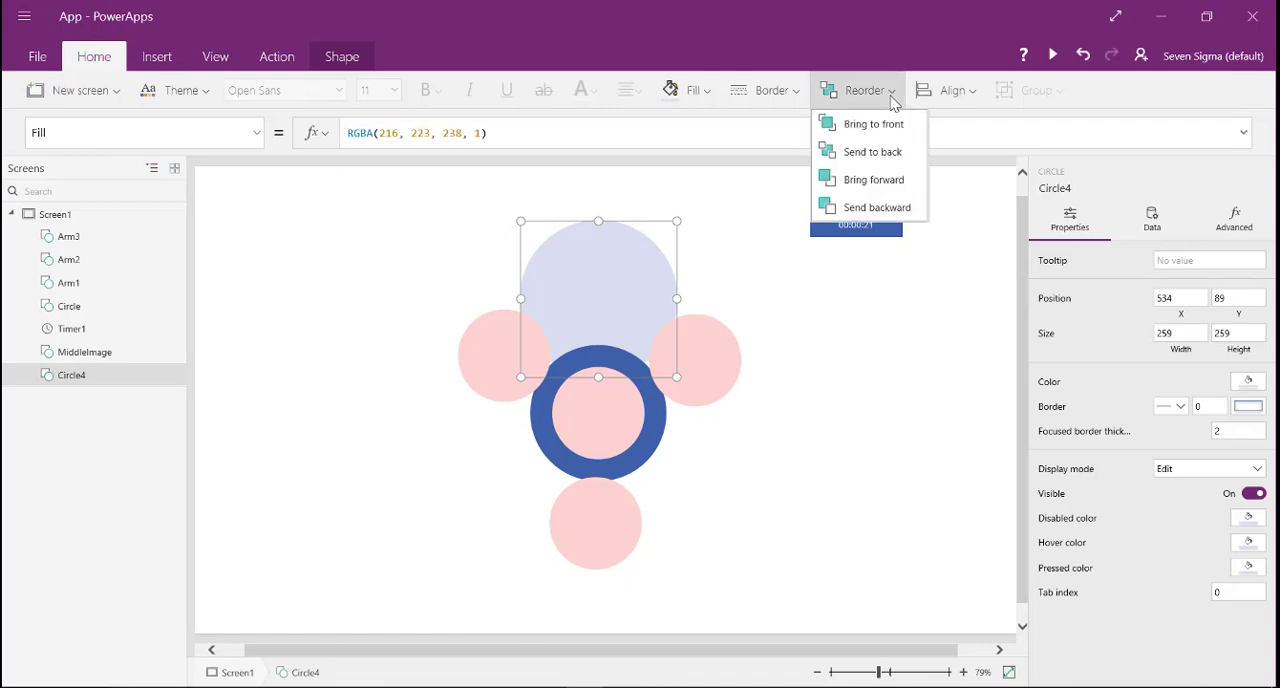
pyautogui.click(883, 181)
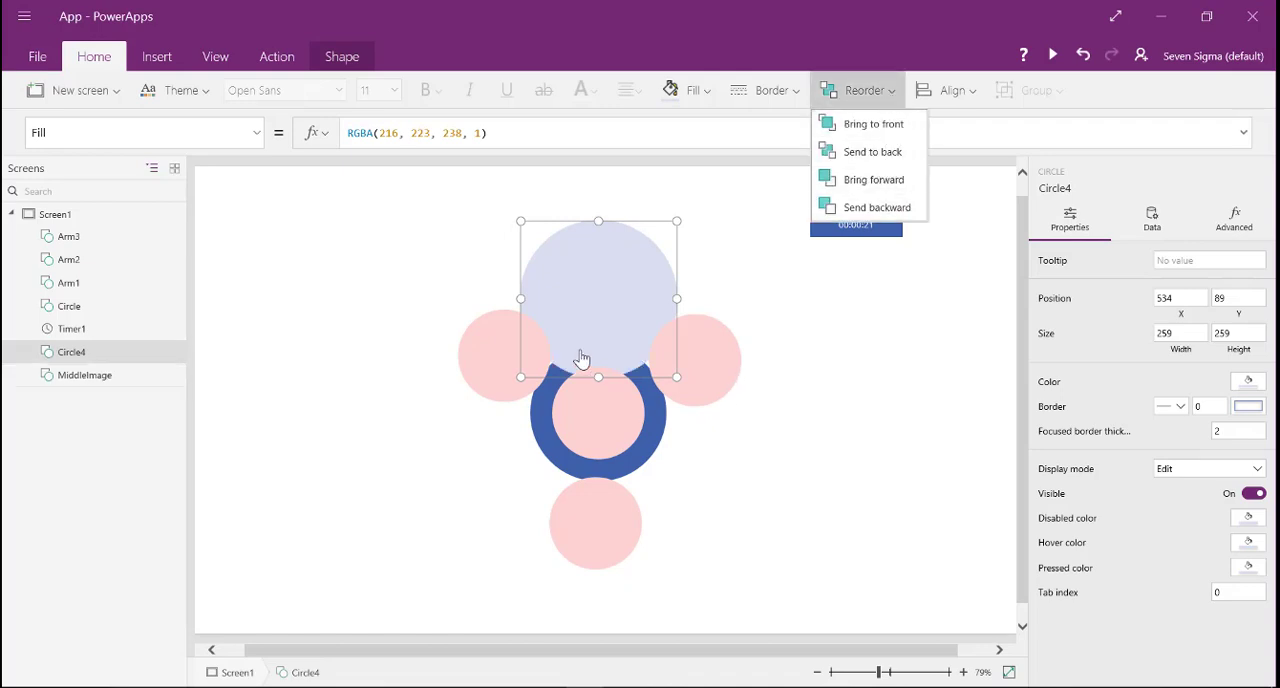
# - Enlarge MiddleImage and reposition Circle4 over its upper edge at X 565, Y 92
pyautogui.click(590, 378)
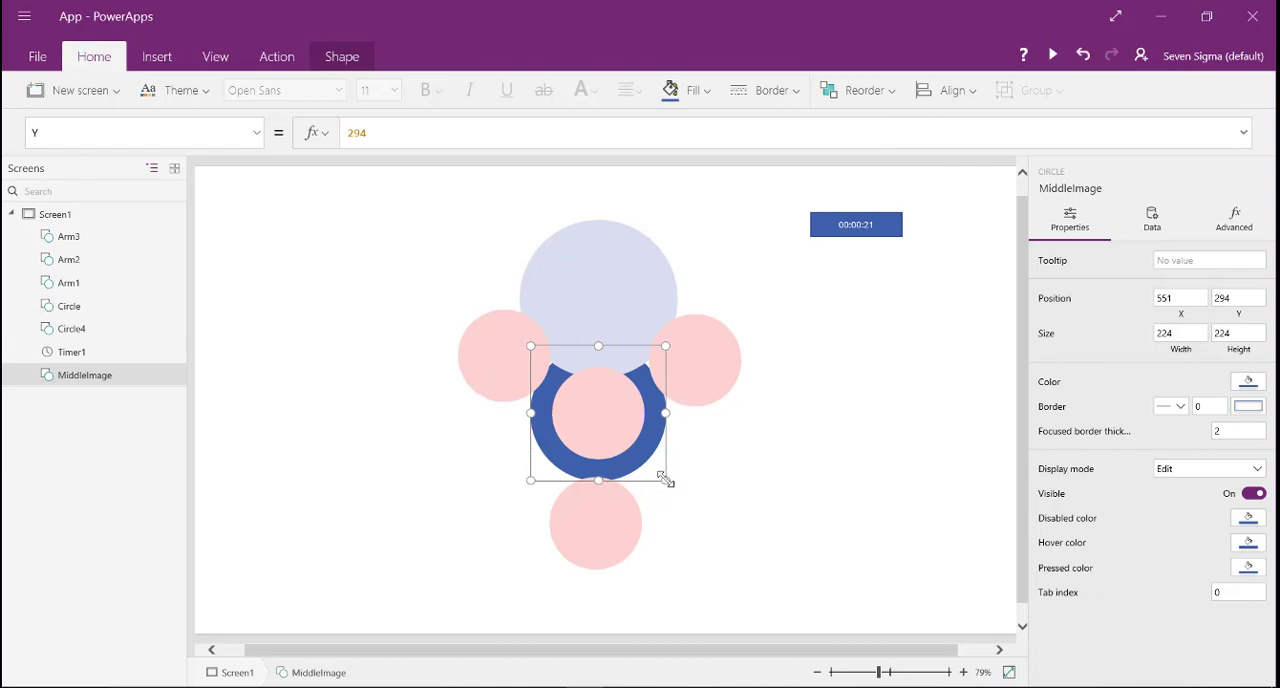
pyautogui.moveTo(665, 480); pyautogui.dragTo(683, 495)
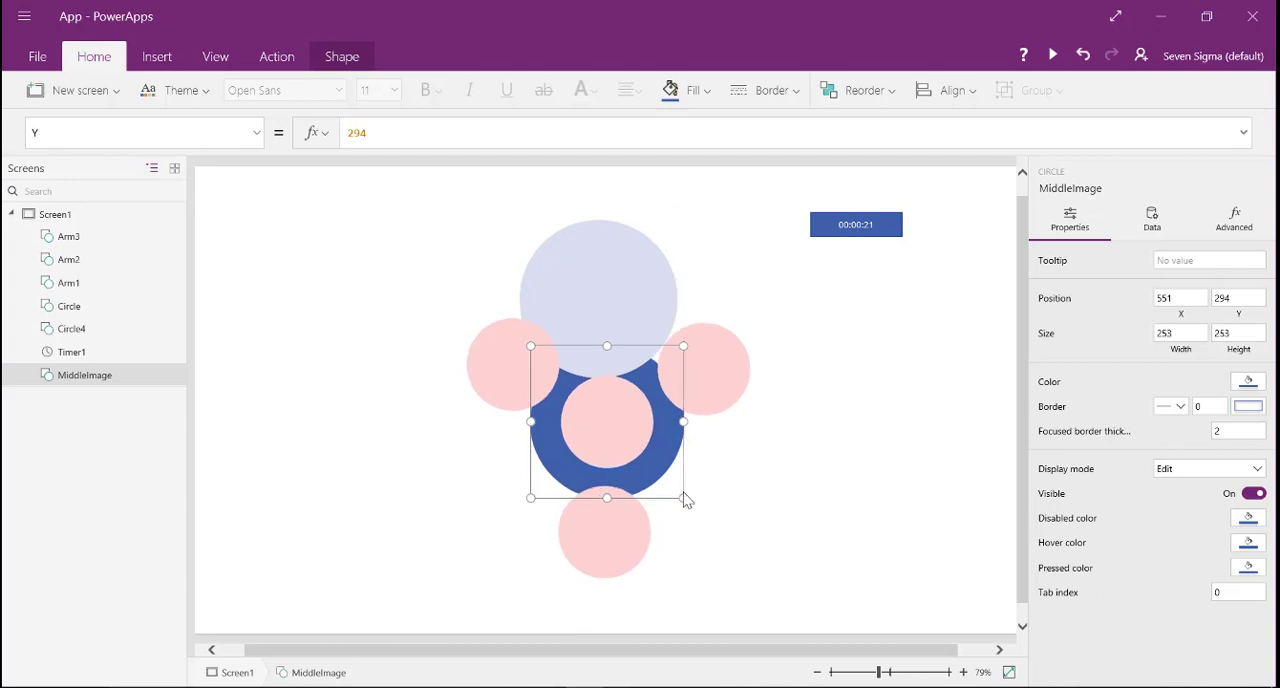
pyautogui.click(686, 507)
pyautogui.click(643, 477)
pyautogui.moveTo(683, 495)
pyautogui.mouseDown()
pyautogui.moveTo(669, 489)
pyautogui.moveTo(674, 500)
pyautogui.mouseUp()
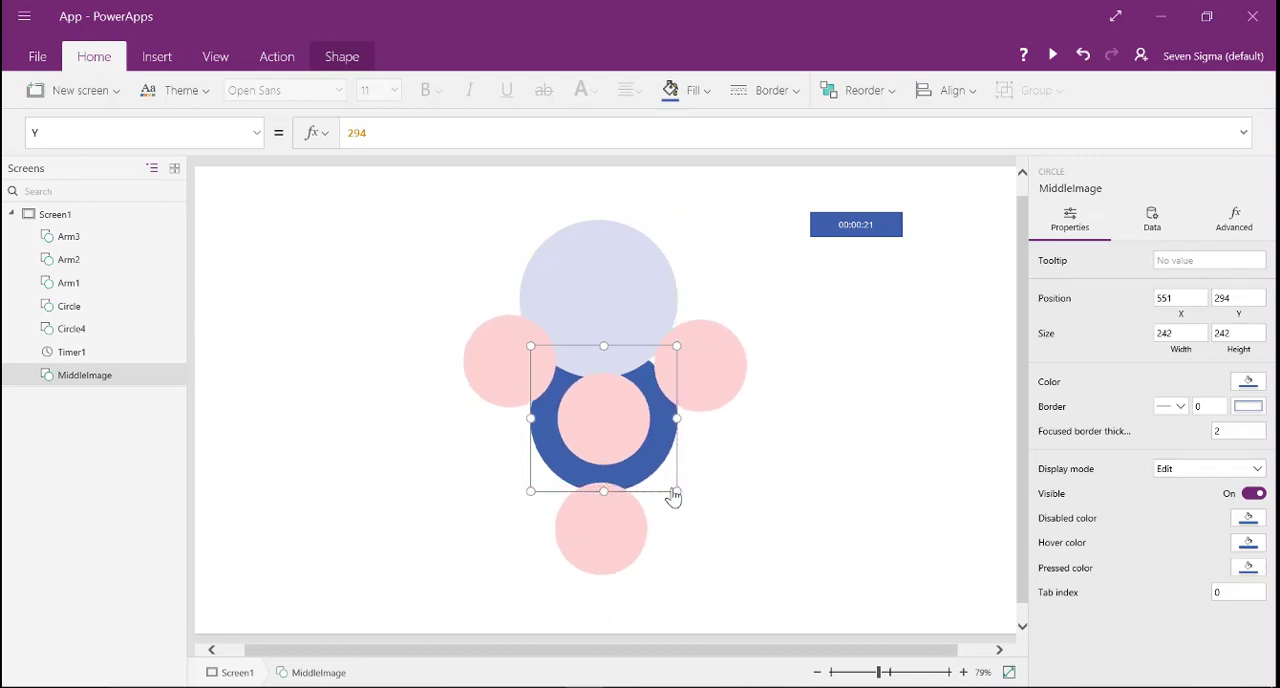
pyautogui.click(602, 268)
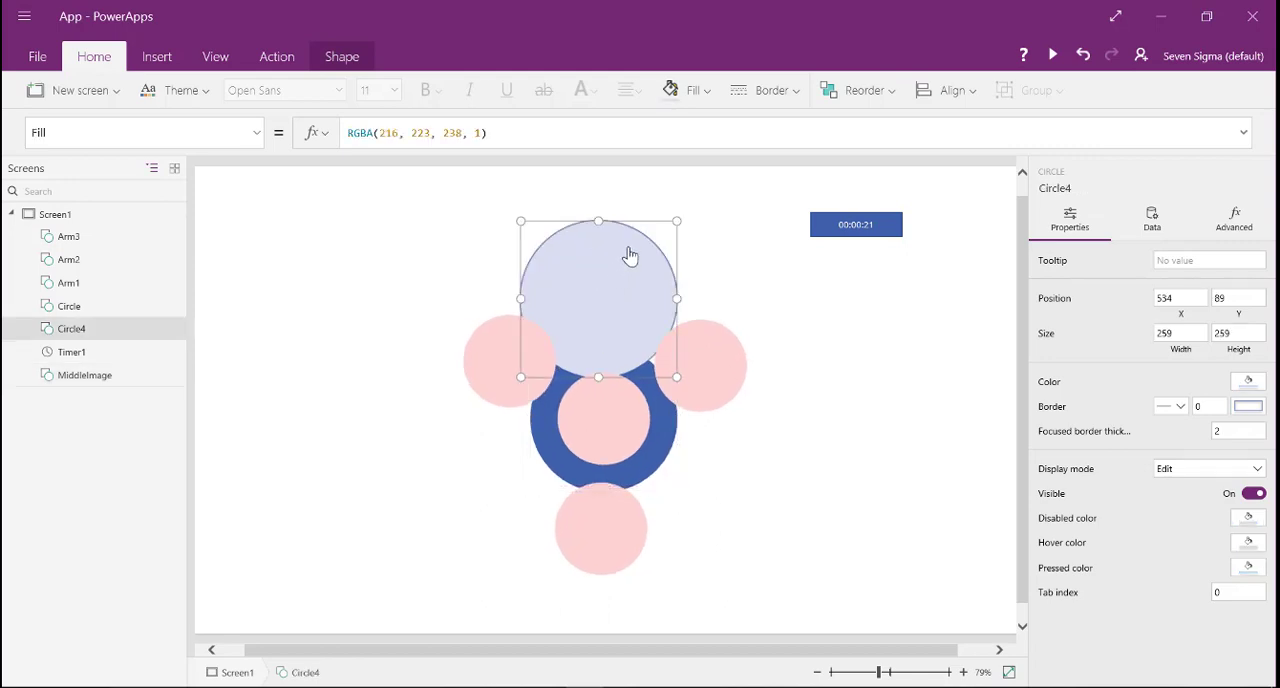
pyautogui.moveTo(646, 219); pyautogui.dragTo(656, 208)
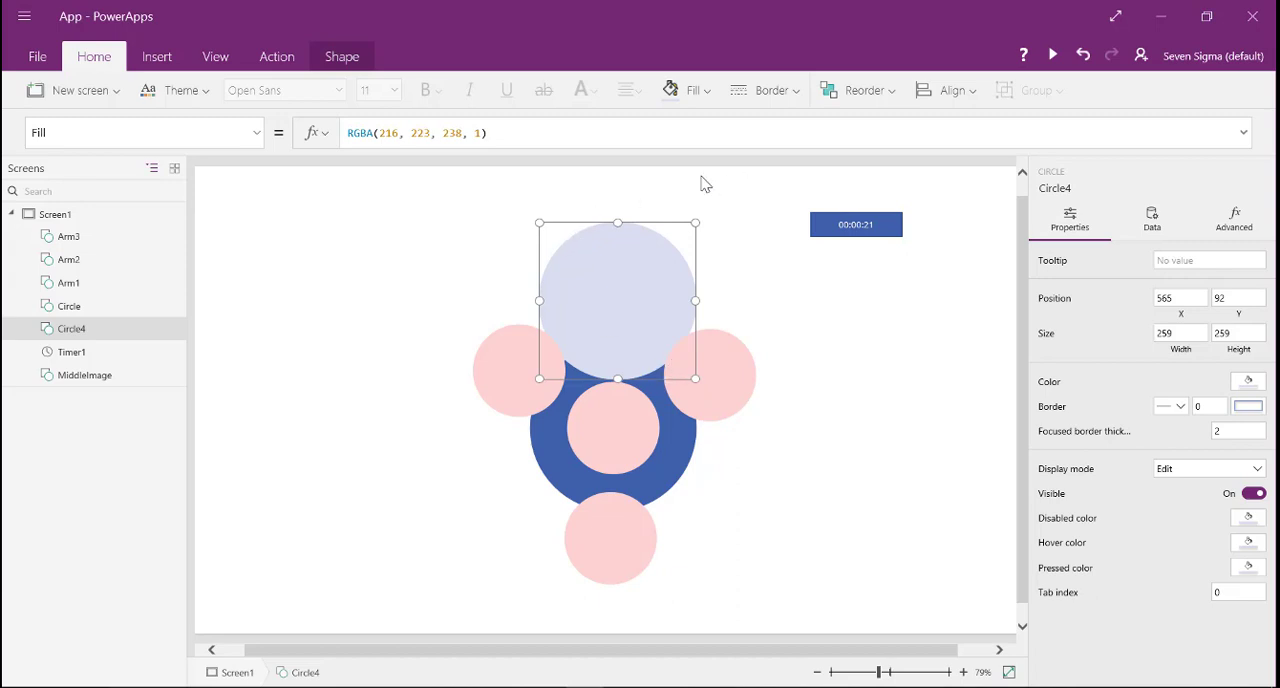
# - Fill Circle4 with light gray and set its X to (MiddleImage.X+(MiddleImage.Width/2)-Circle.Width/2)+(Circle.Width*1.2)*Cos(Timer1.Value)
pyautogui.click(706, 95)
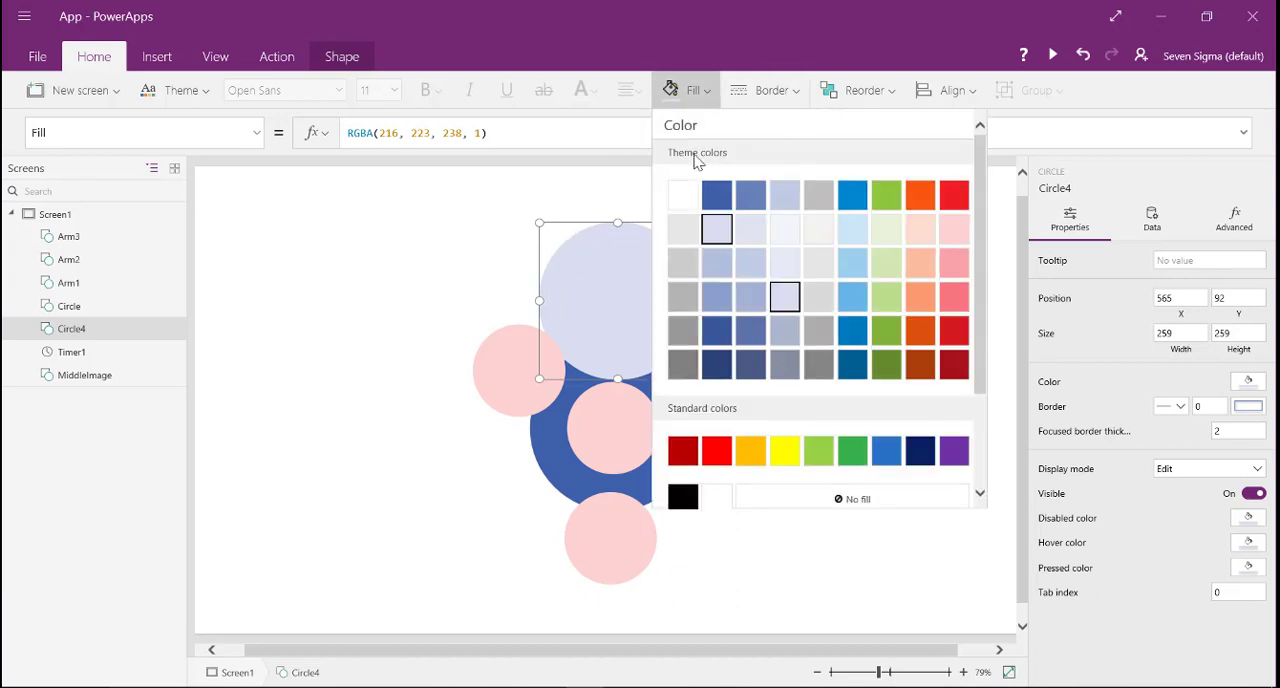
pyautogui.click(688, 195)
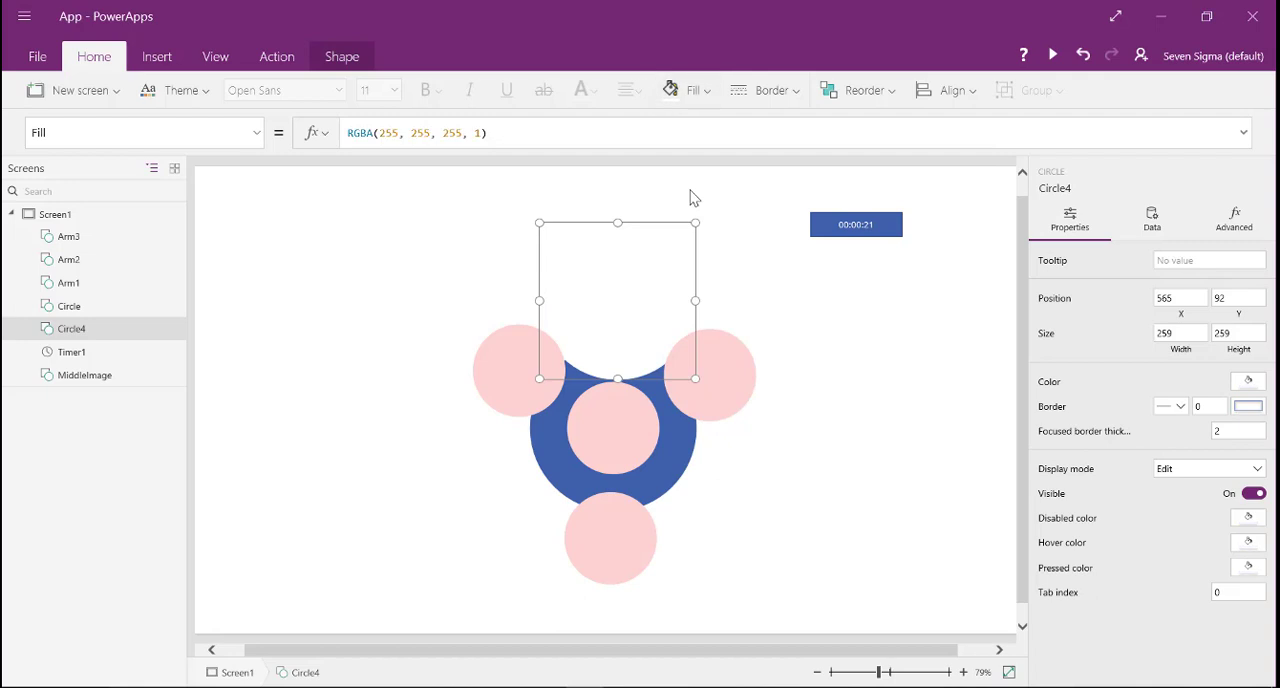
pyautogui.click(698, 94)
pyautogui.click(688, 211)
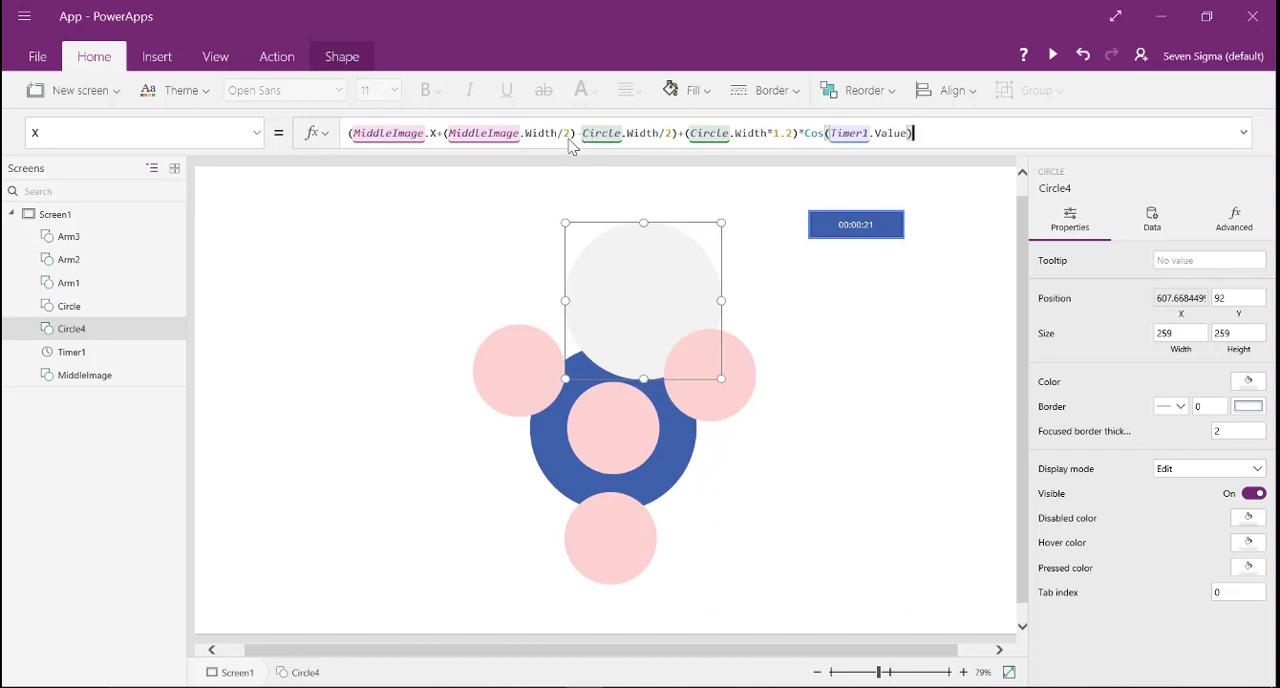
# - Rename Circle4 to Gap in the screen's control list
pyautogui.click(76, 340)
pyautogui.doubleClick(83, 339)
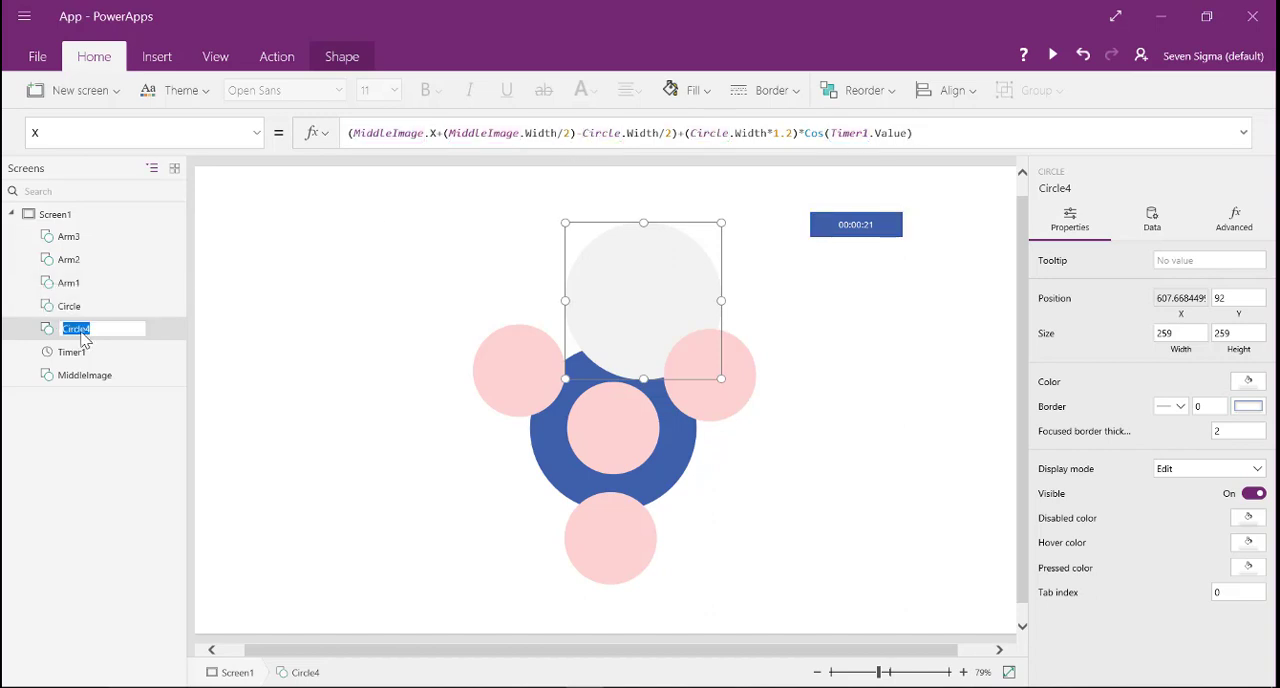
pyautogui.write('Gap')
pyautogui.press('Return')
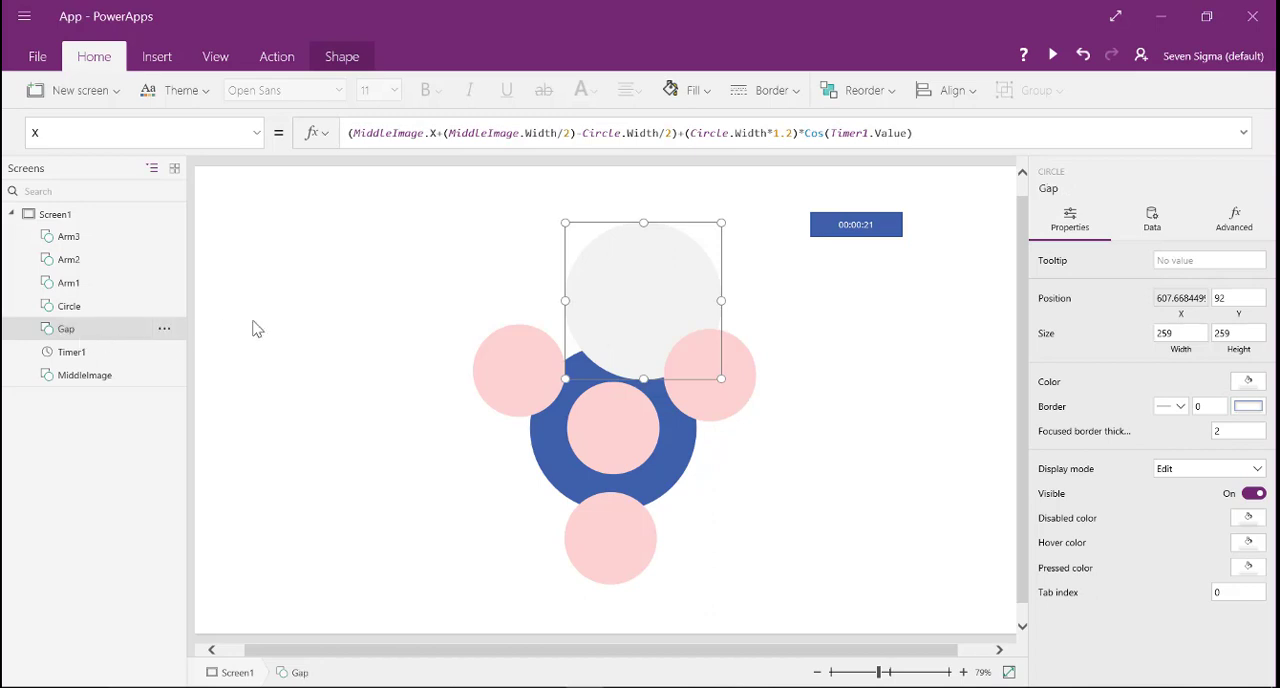
# - Replace both Circle references in Gap's X formula with Gap
pyautogui.click(598, 133)
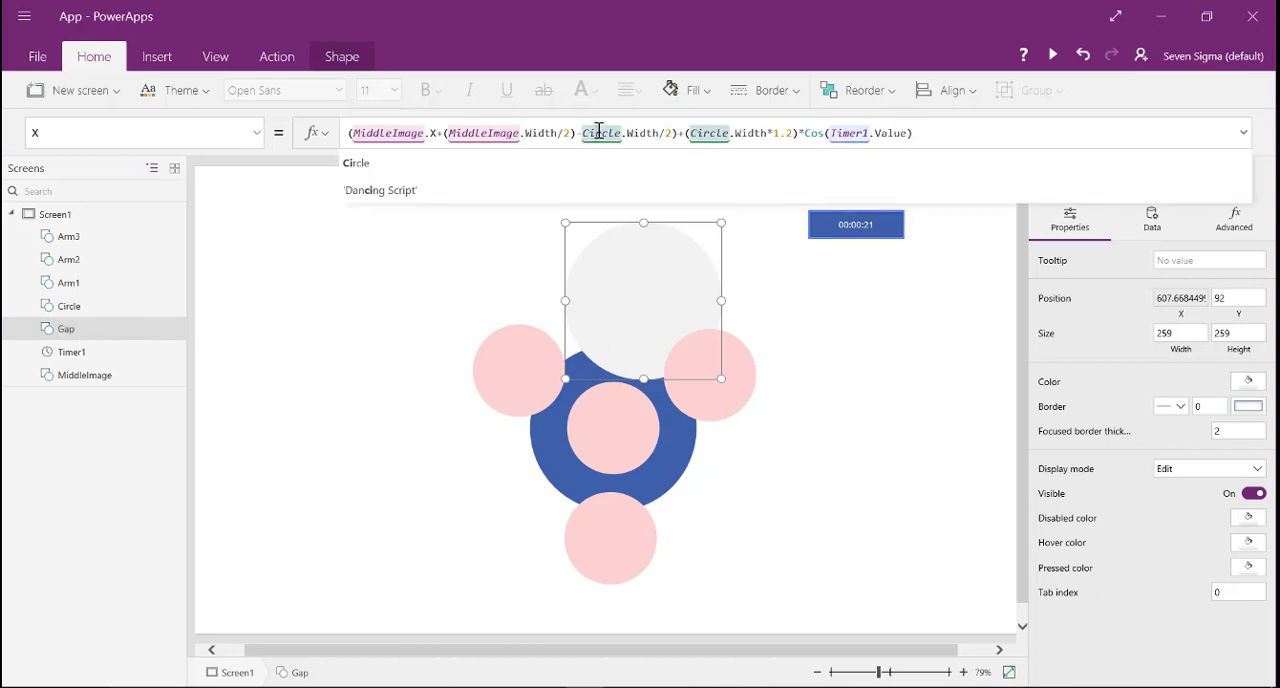
pyautogui.doubleClick(598, 133)
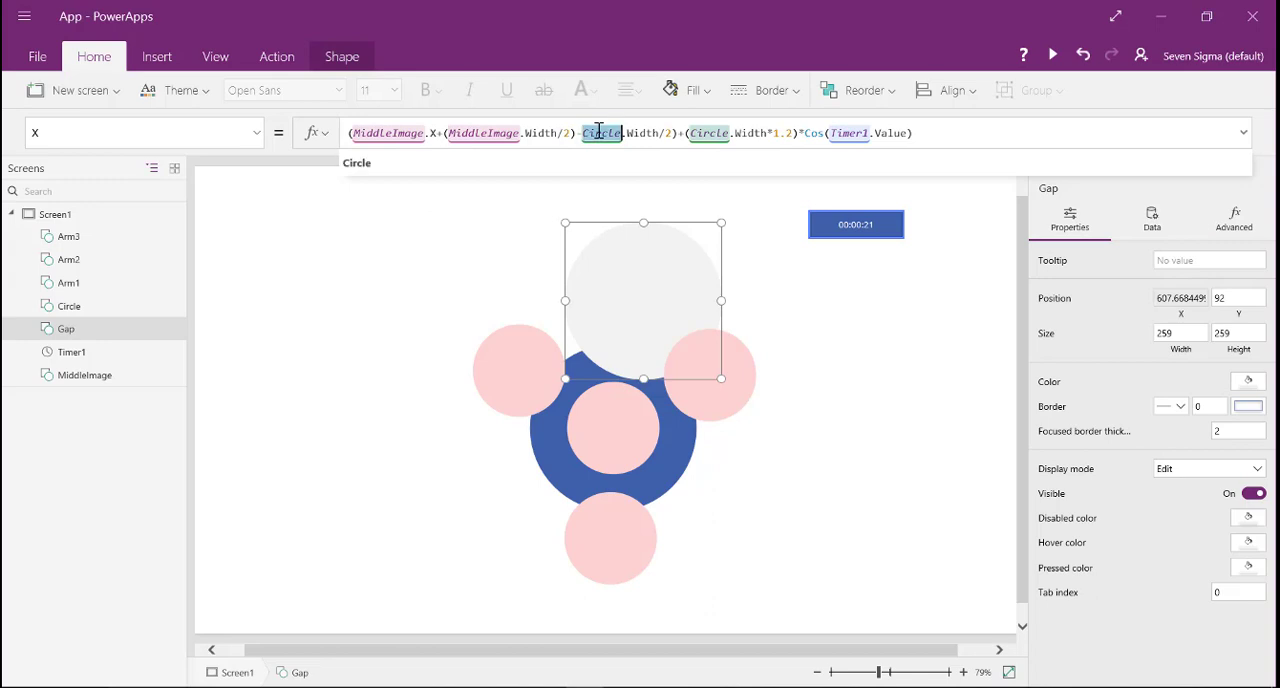
pyautogui.write('Gap')
pyautogui.doubleClick(705, 133)
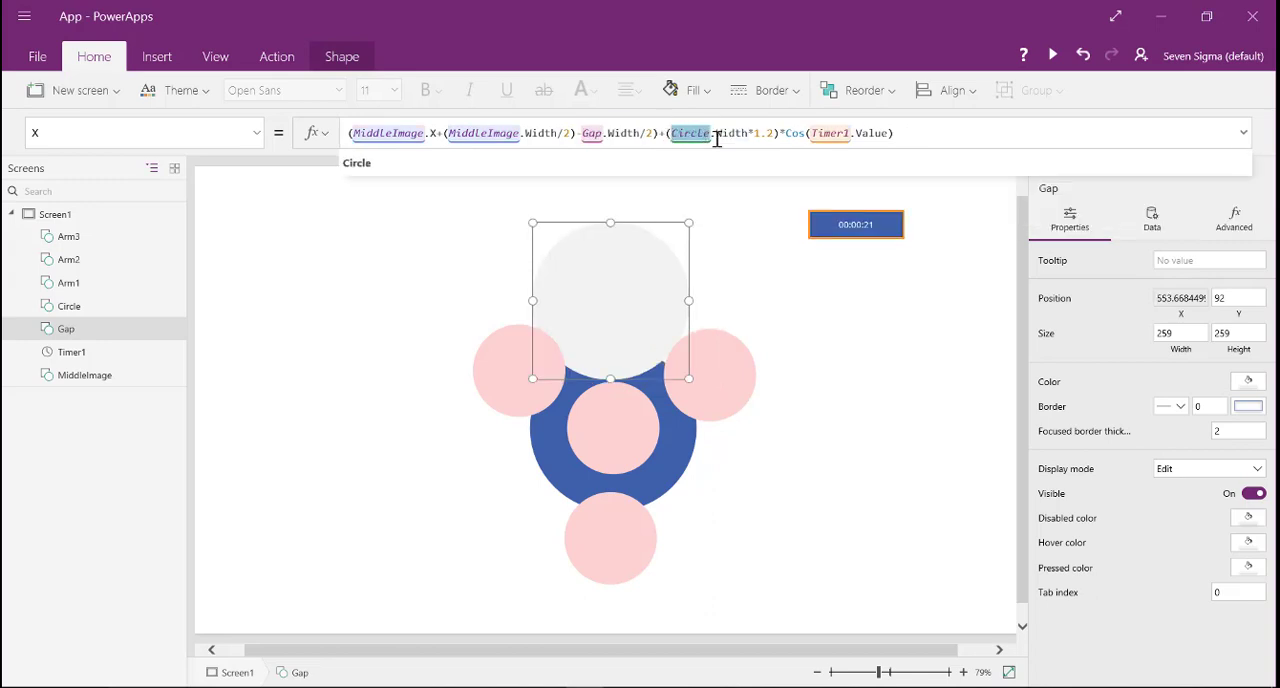
pyautogui.write('Gap')
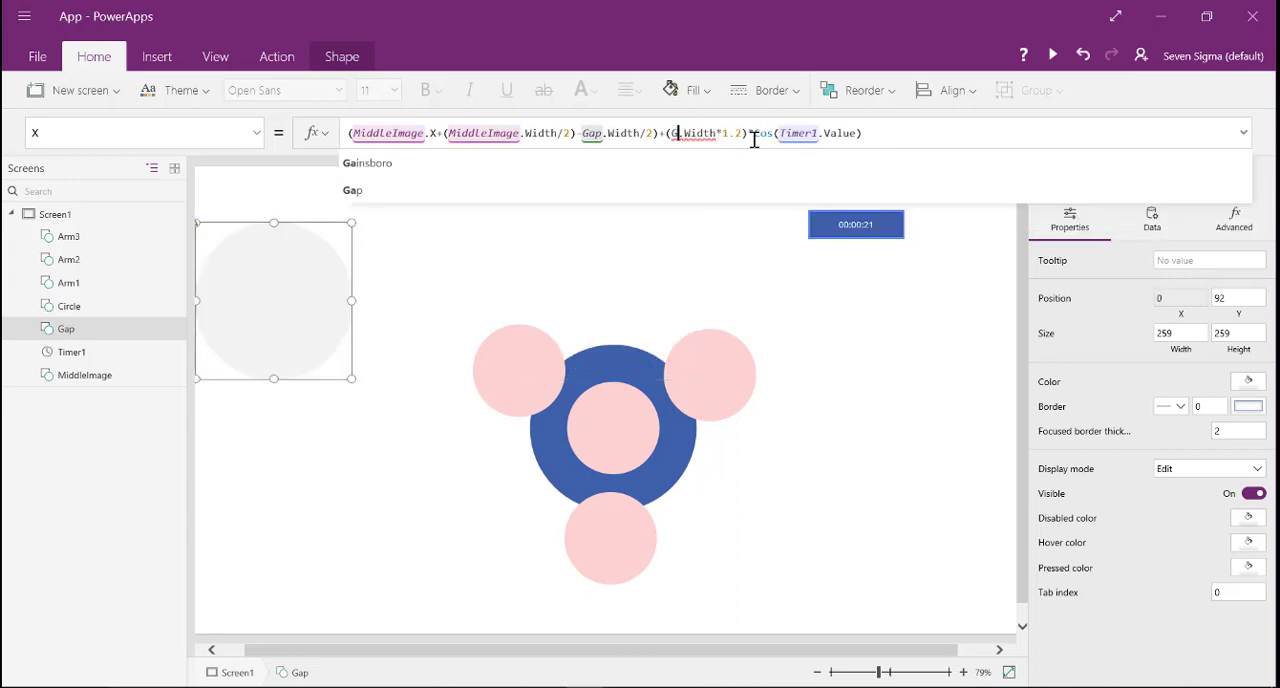
# - Remove the 1.2 multiplier from Gap's X formula so the orbit radius is (Gap.Width)
pyautogui.press('Right')
pyautogui.press('Right')
pyautogui.press('Right')
pyautogui.press('Right')
pyautogui.press('Right')
pyautogui.press('Right')
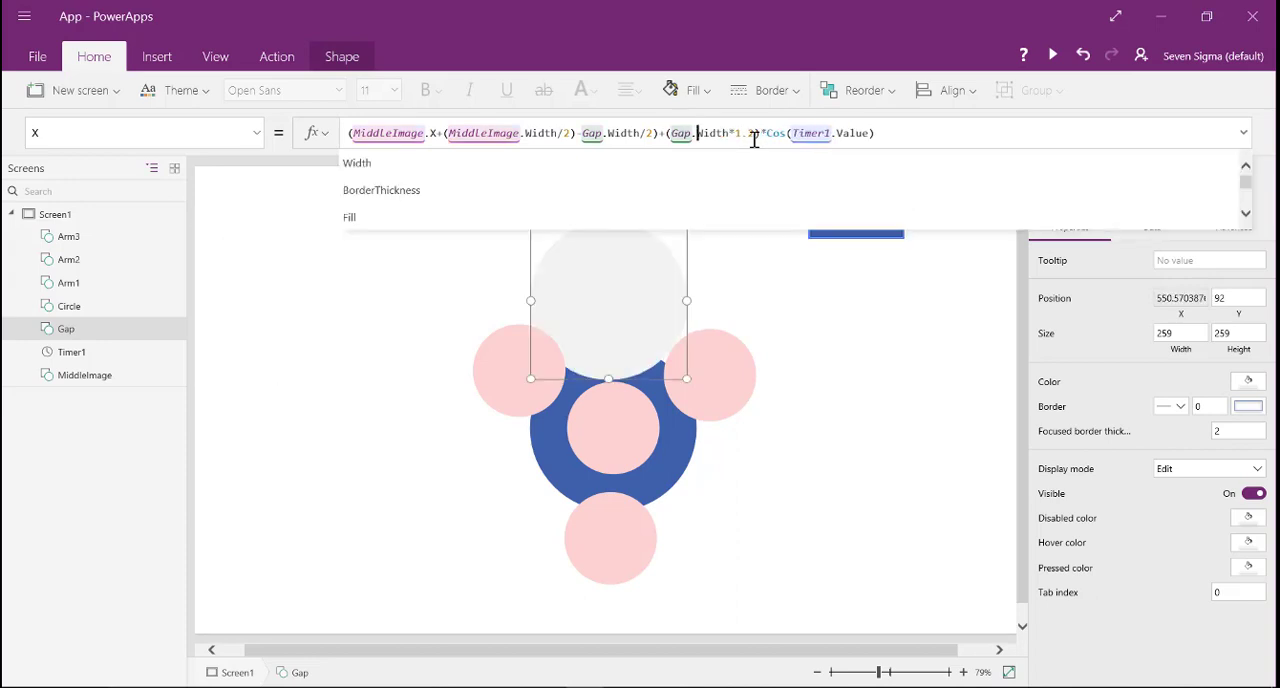
pyautogui.hotkey('shift', 'Right')
pyautogui.hotkey('shift', 'Right')
pyautogui.hotkey('shift', 'Right')
pyautogui.hotkey('shift', 'Right')
pyautogui.write(')')
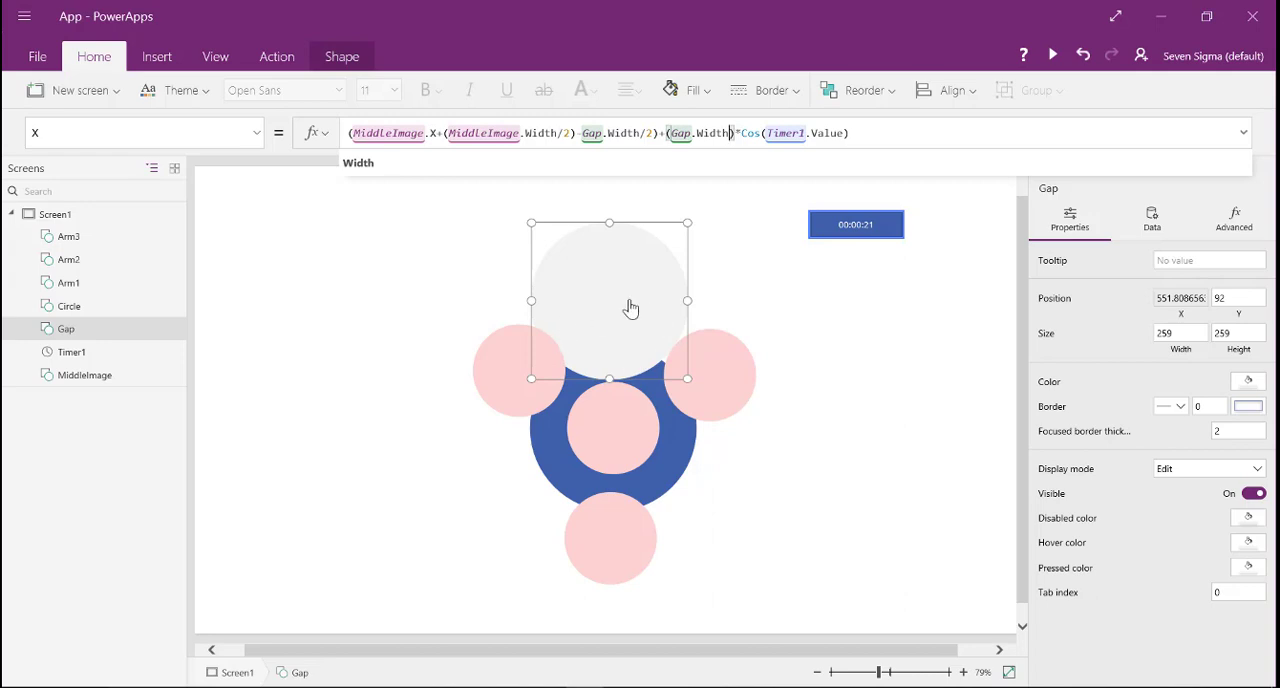
# - Copy Gap's X formula into its Y property, replacing MiddleImage.X with MiddleImage.Y and Cos with Sin
pyautogui.click(852, 133)
pyautogui.moveTo(852, 133); pyautogui.dragTo(653, 133)
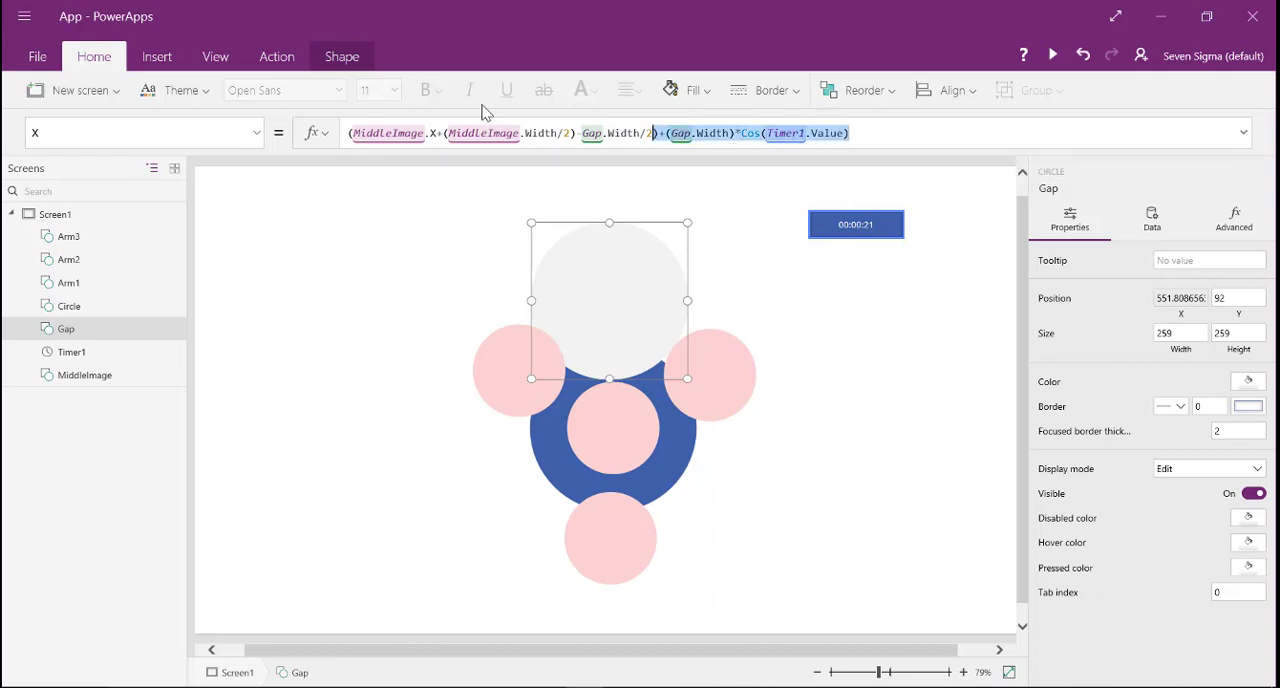
pyautogui.moveTo(482, 105); pyautogui.dragTo(447, 108)
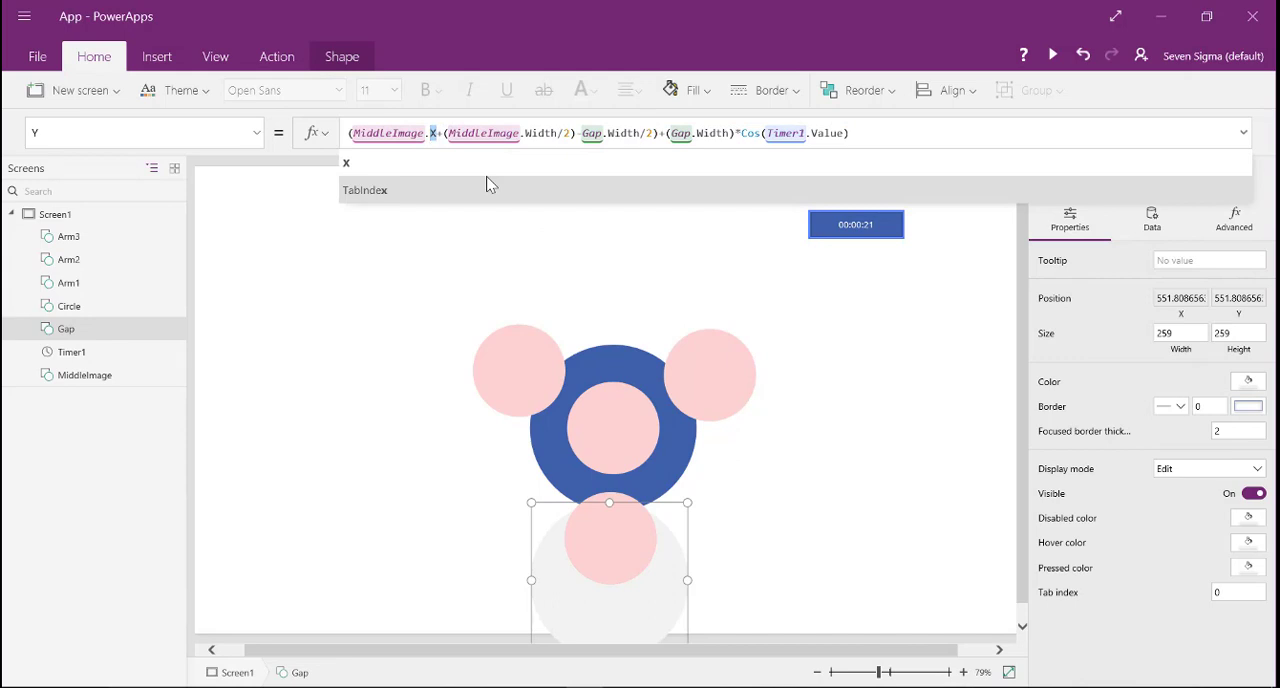
pyautogui.write('Y')
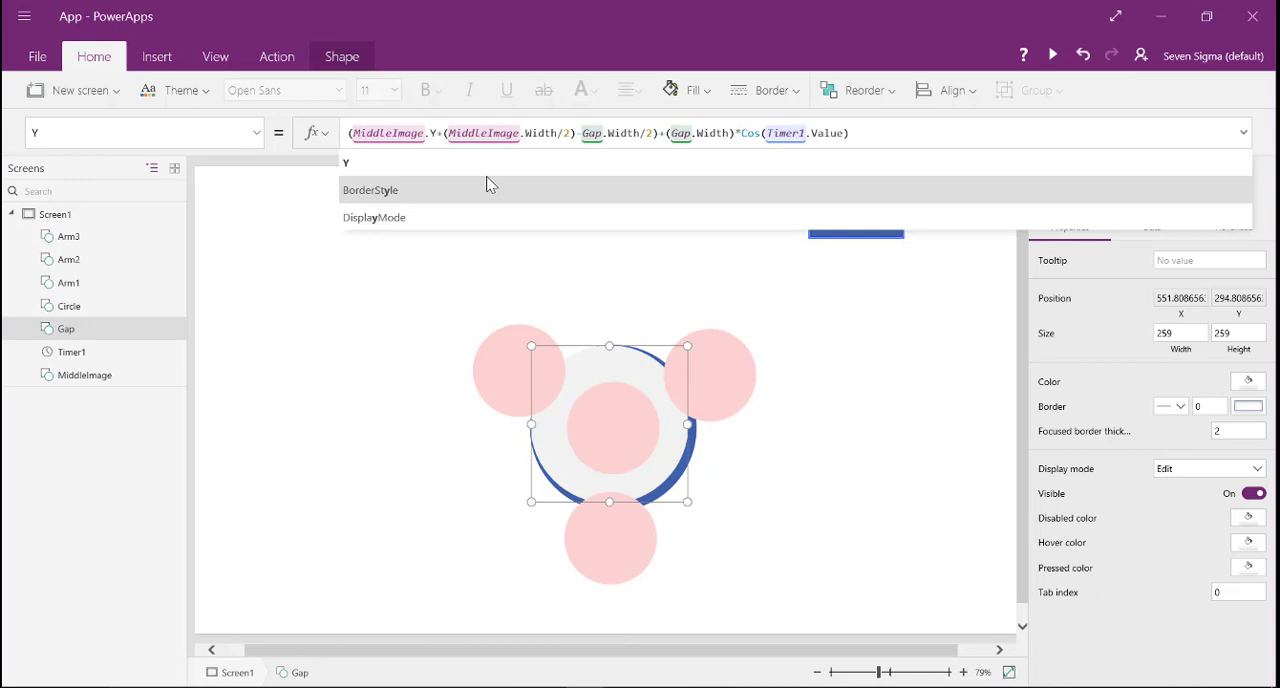
pyautogui.click(747, 135)
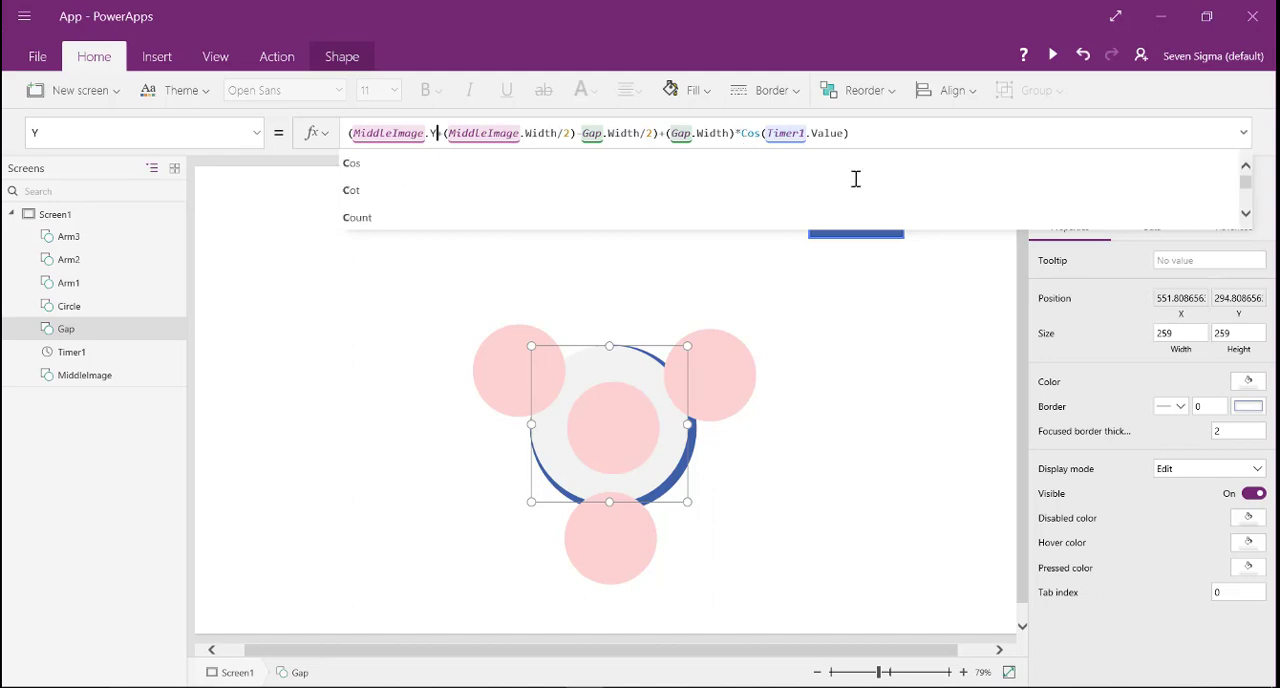
pyautogui.press('Left')
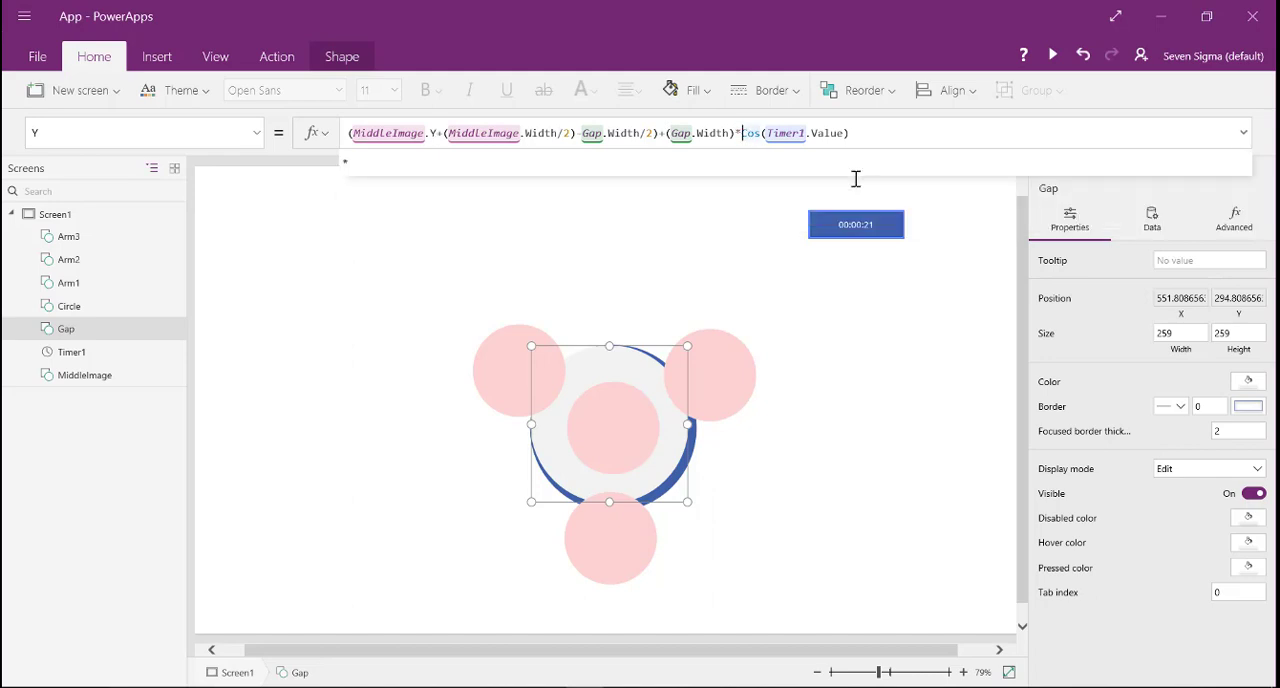
pyautogui.hotkey('ctrl', 'shift', 'Right')
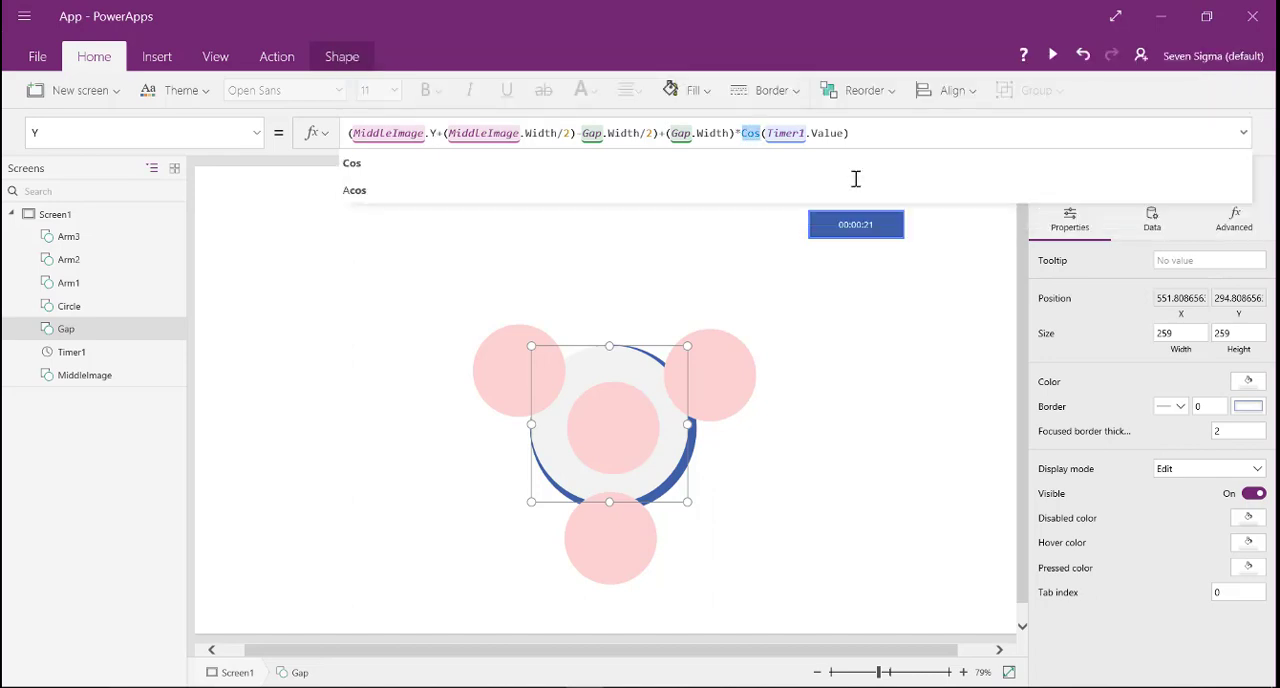
pyautogui.write('Sin')
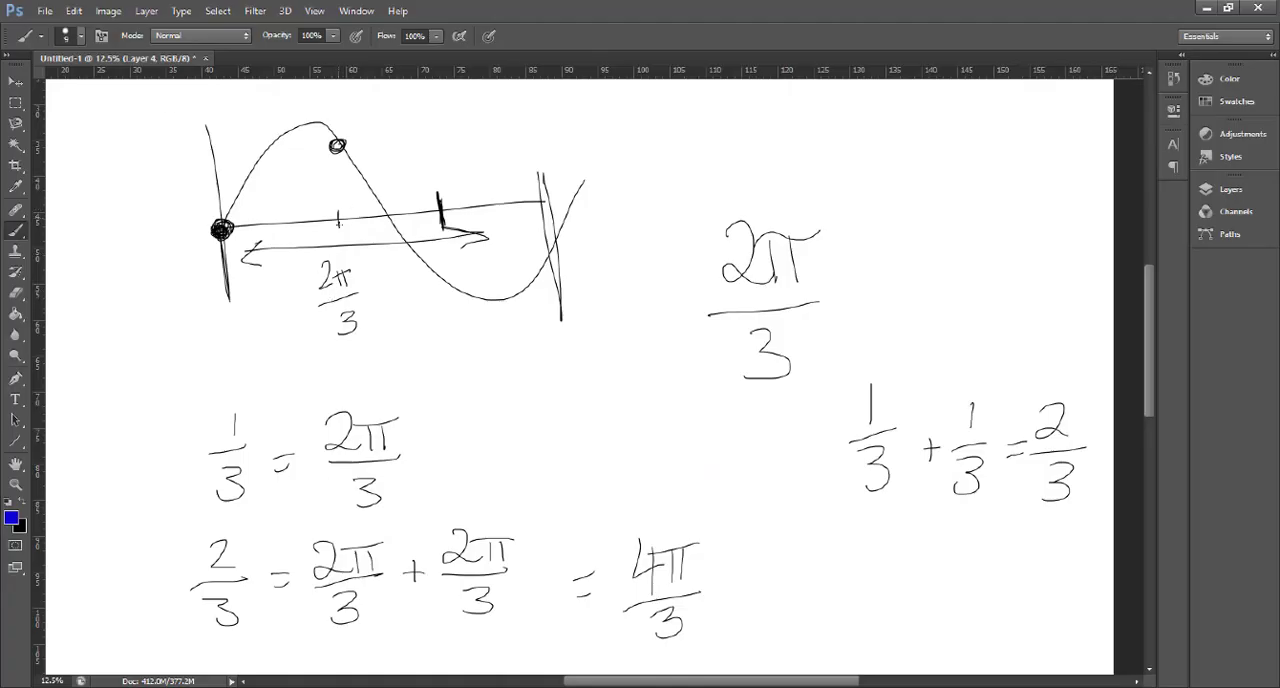
# - Switch to the Photoshop sketch, mark two points on the wave's axis in blue, and circle the 2π/3 label beneath it
pyautogui.moveTo(339, 222); pyautogui.dragTo(337, 221)
pyautogui.moveTo(277, 222); pyautogui.dragTo(276, 202)
pyautogui.moveTo(312, 301)
pyautogui.mouseDown()
pyautogui.moveTo(386, 292)
pyautogui.moveTo(323, 262)
pyautogui.mouseUp()
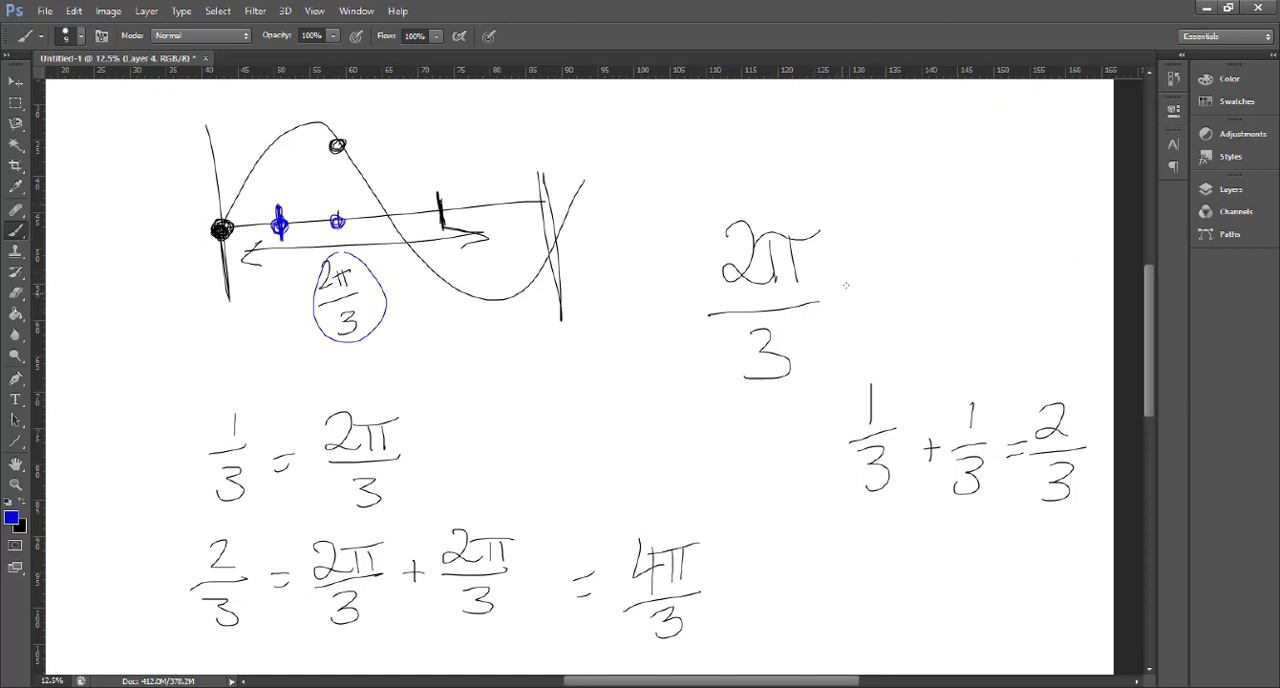
# - Handwrite × 1/2 = 2π/6 in blue beside the large 2π/3 fraction
pyautogui.moveTo(857, 287)
pyautogui.mouseDown()
pyautogui.moveTo(842, 305)
pyautogui.moveTo(859, 304)
pyautogui.mouseUp()
pyautogui.moveTo(905, 241)
pyautogui.mouseDown()
pyautogui.moveTo(907, 267)
pyautogui.moveTo(933, 284)
pyautogui.mouseUp()
pyautogui.moveTo(899, 322); pyautogui.dragTo(937, 352)
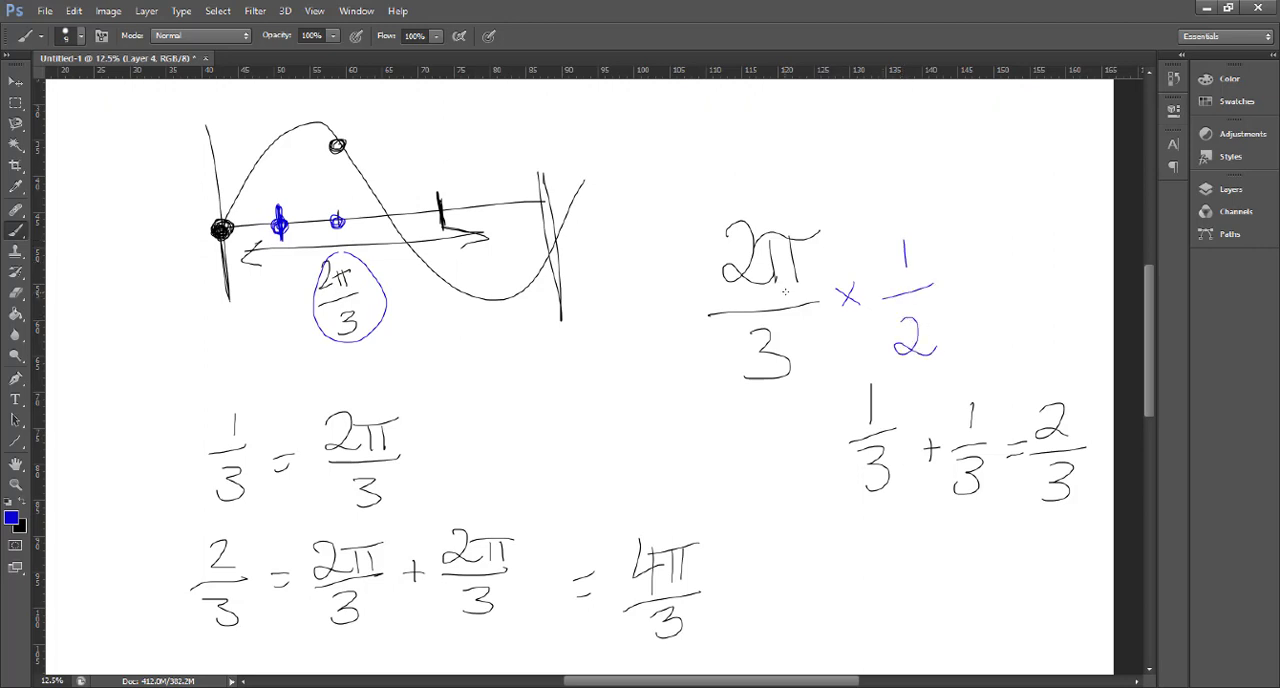
pyautogui.moveTo(958, 281)
pyautogui.mouseDown()
pyautogui.moveTo(978, 276)
pyautogui.moveTo(978, 287)
pyautogui.mouseUp()
pyautogui.moveTo(998, 228); pyautogui.dragTo(1040, 258)
pyautogui.moveTo(1057, 226)
pyautogui.mouseDown()
pyautogui.moveTo(1054, 256)
pyautogui.moveTo(1070, 223)
pyautogui.mouseUp()
pyautogui.moveTo(986, 279)
pyautogui.mouseDown()
pyautogui.moveTo(1075, 263)
pyautogui.moveTo(1024, 316)
pyautogui.mouseUp()
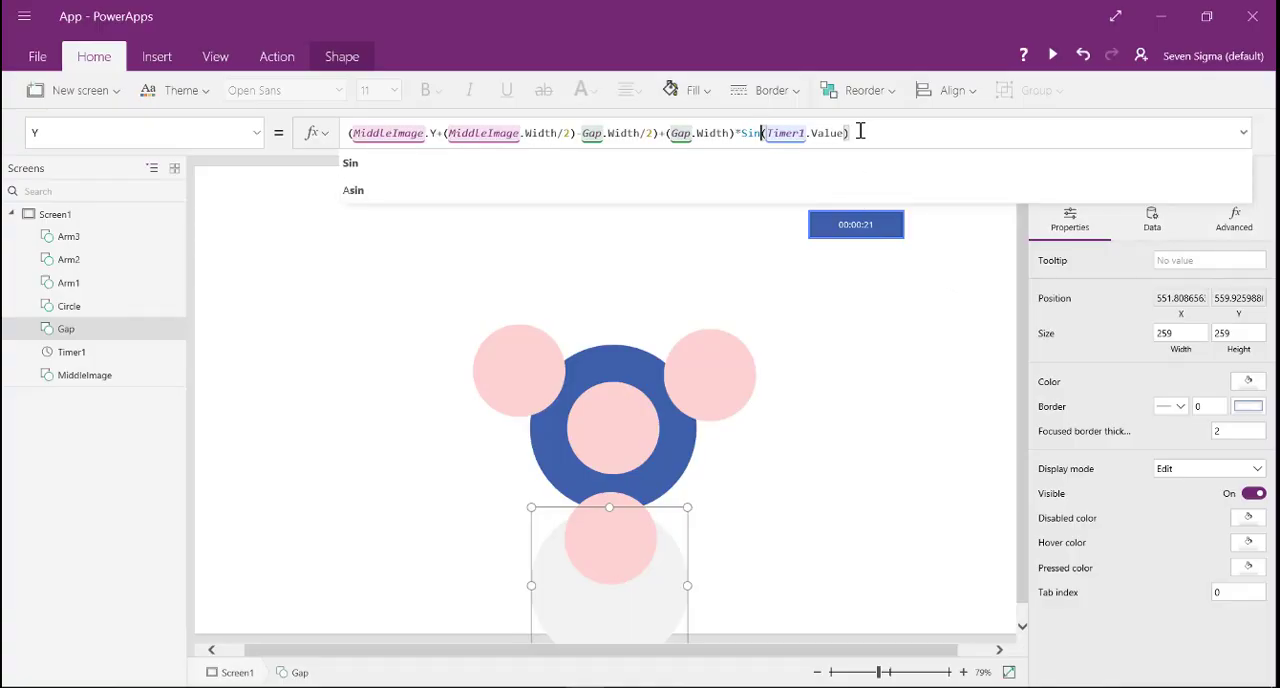
# - Return to PowerApps and add +(2*Pi()/6) after Timer1.Value in Gap's Y and X formulas
pyautogui.click(858, 132)
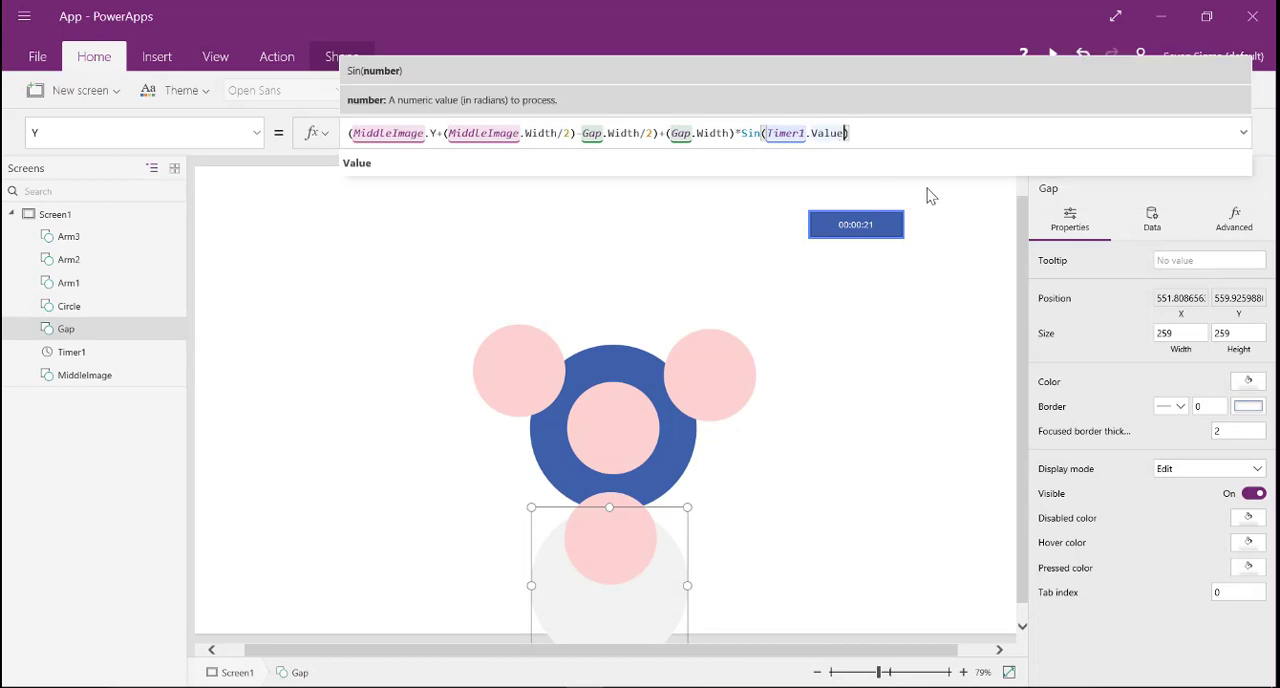
pyautogui.write('+(')
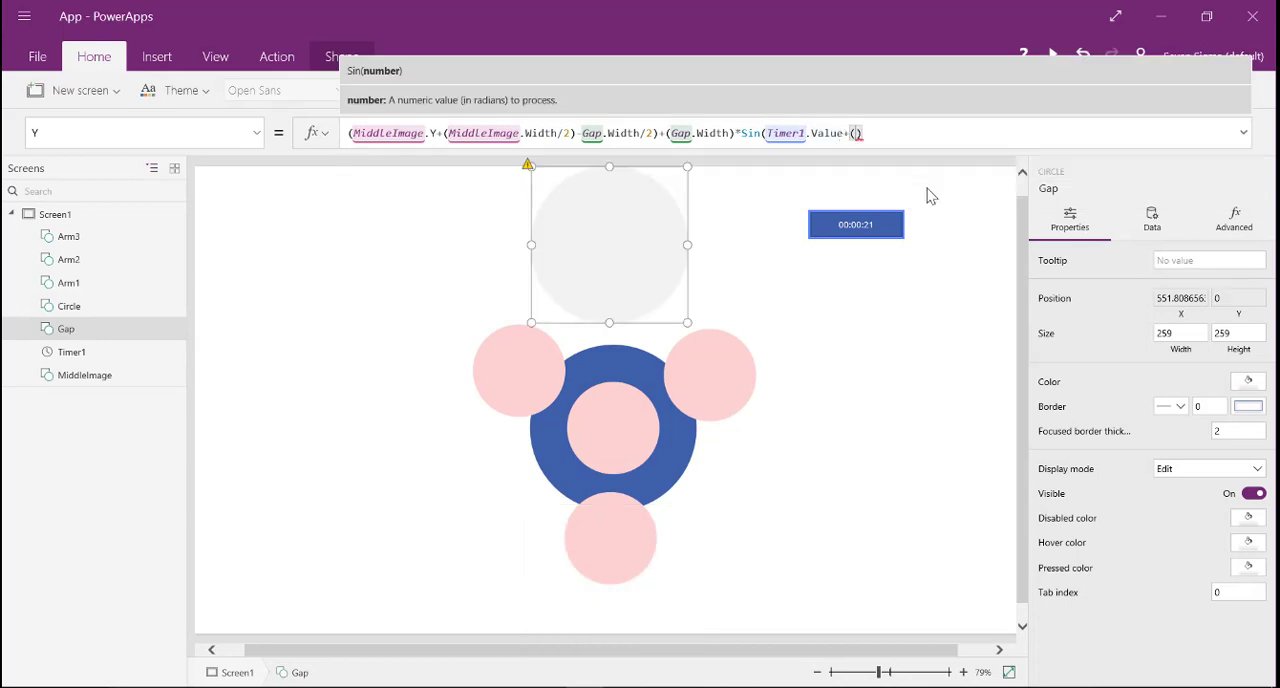
pyautogui.write('2*Pi()/6)')
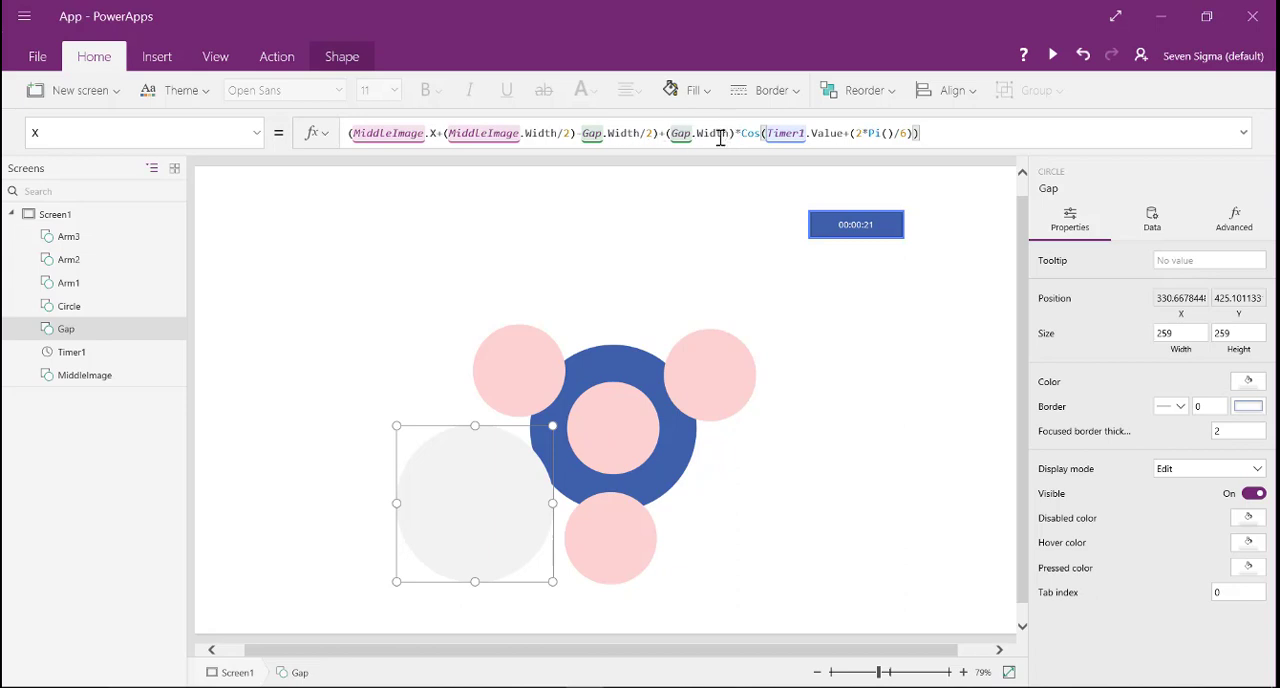
# - Change the orbit radius in Gap's X formula to (Gap.Width*.8)
pyautogui.click(672, 136)
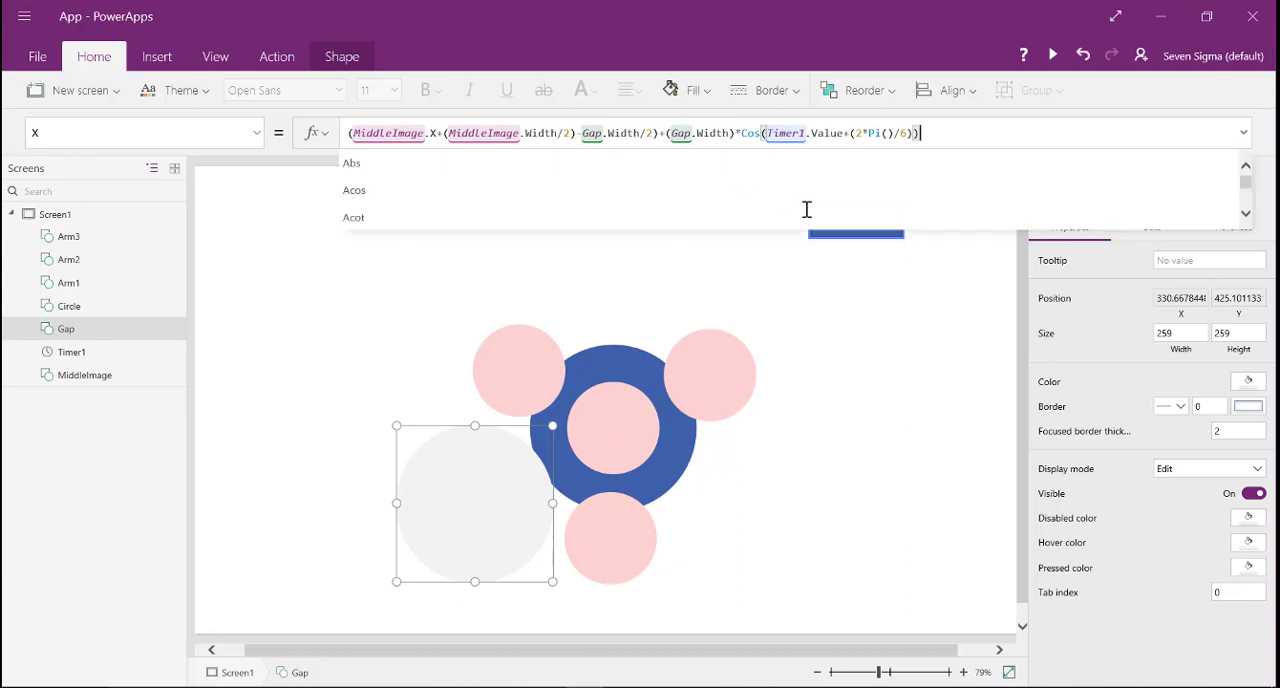
pyautogui.press('Right')
pyautogui.press('Right')
pyautogui.press('Right')
pyautogui.press('Right')
pyautogui.press('Right')
pyautogui.press('Right')
pyautogui.press('Right')
pyautogui.press('Right')
pyautogui.press('Right')
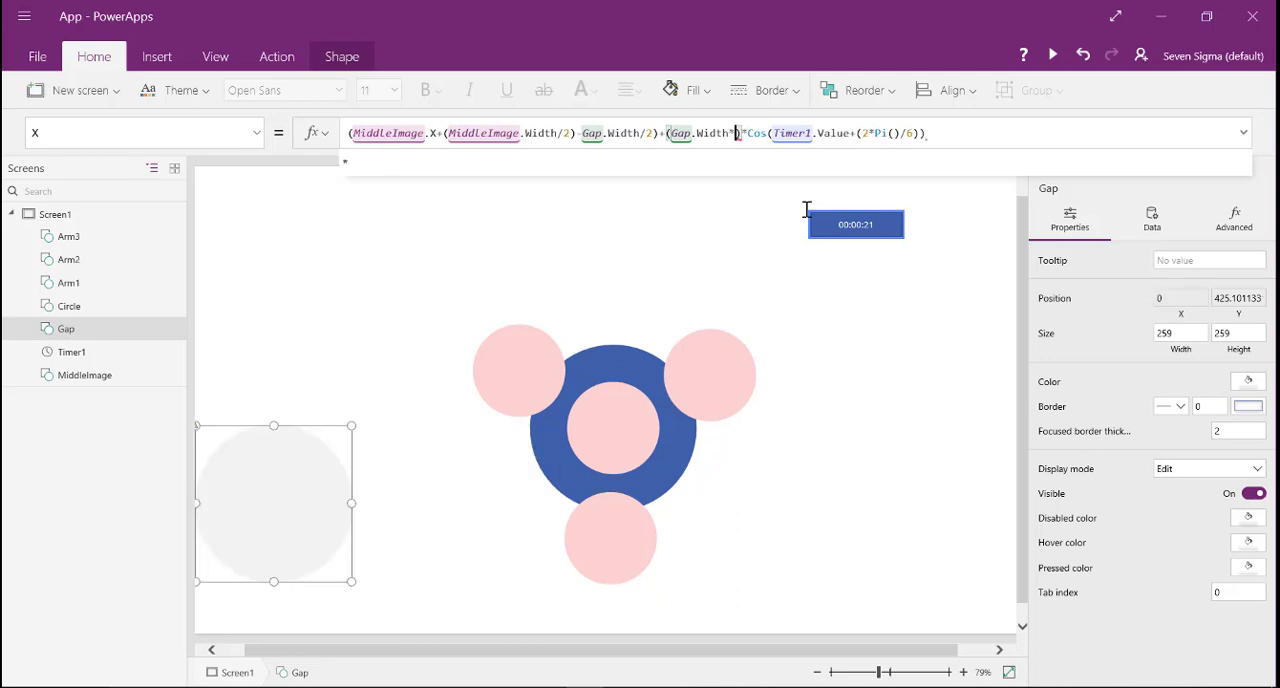
pyautogui.write('*.8')
# - Apply the same .8 multiplier to Gap.Width in the orbit radius of Gap's Y formula
pyautogui.click(256, 138)
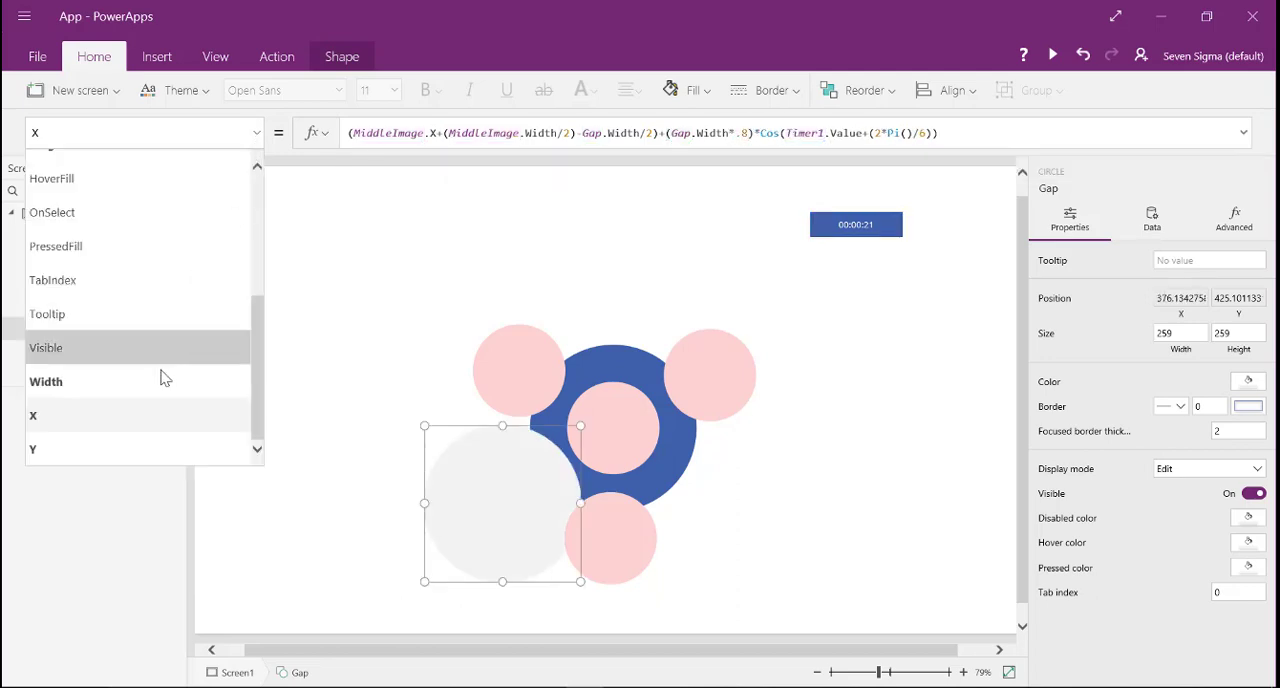
pyautogui.click(163, 440)
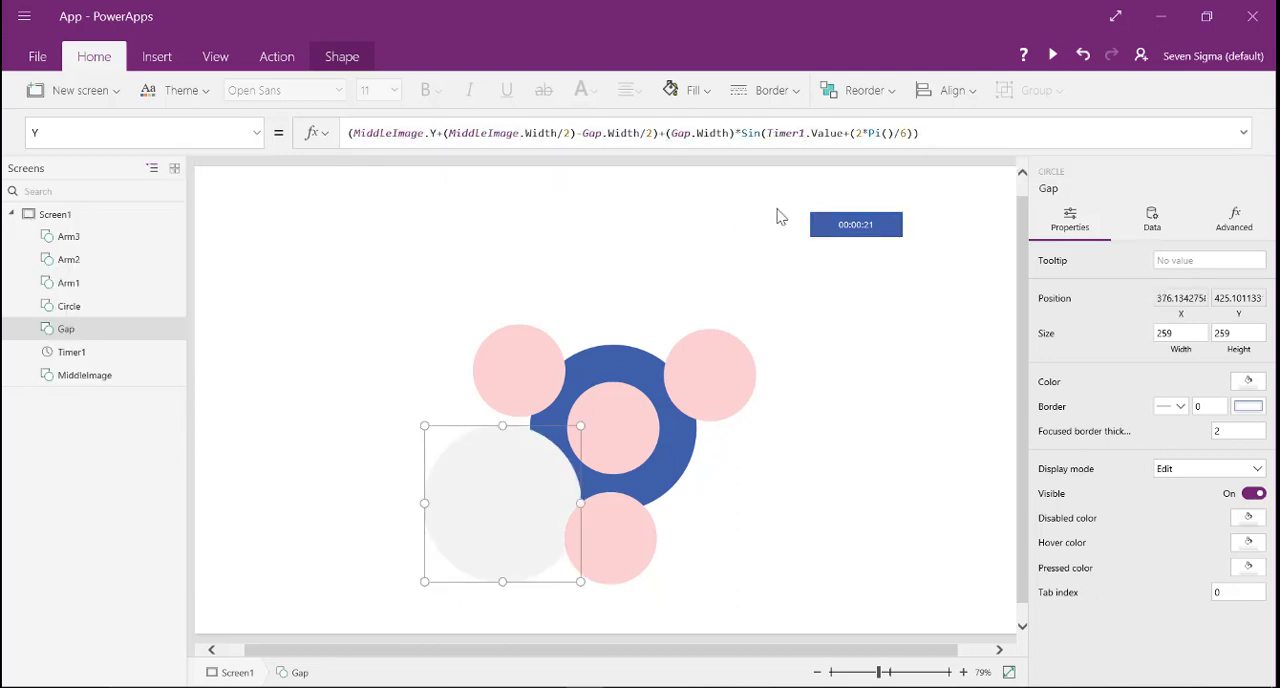
pyautogui.click(735, 133)
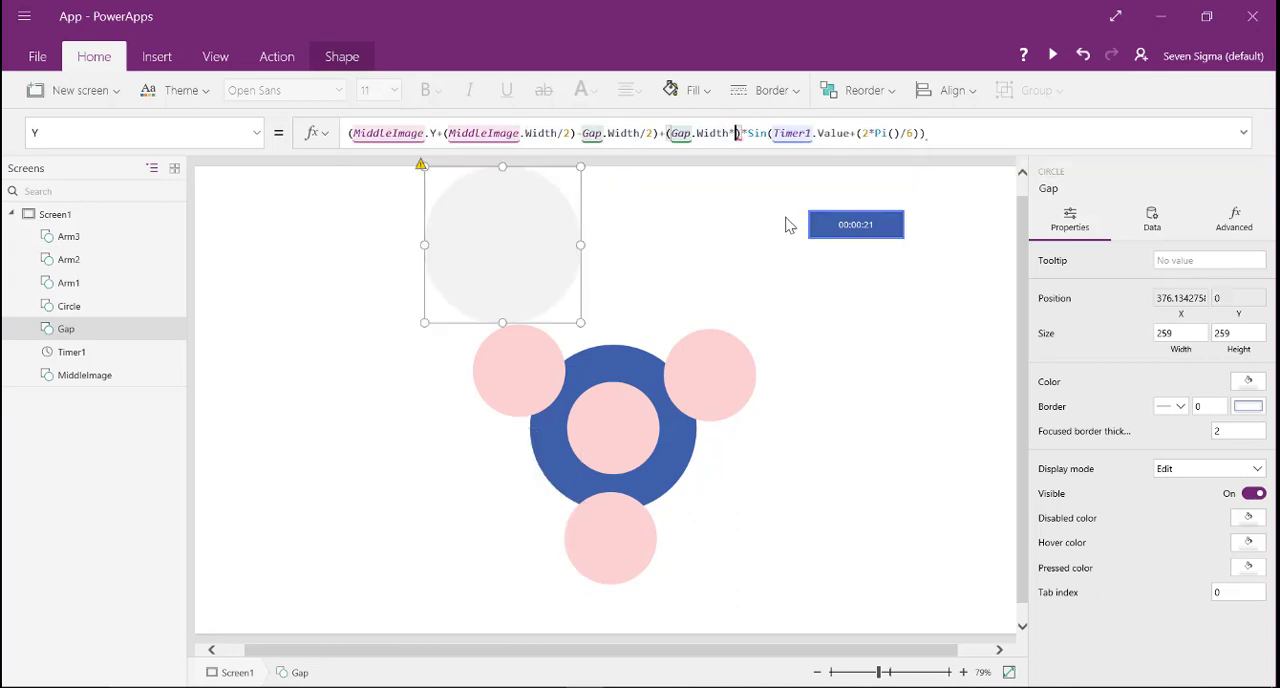
pyautogui.write('*.8')
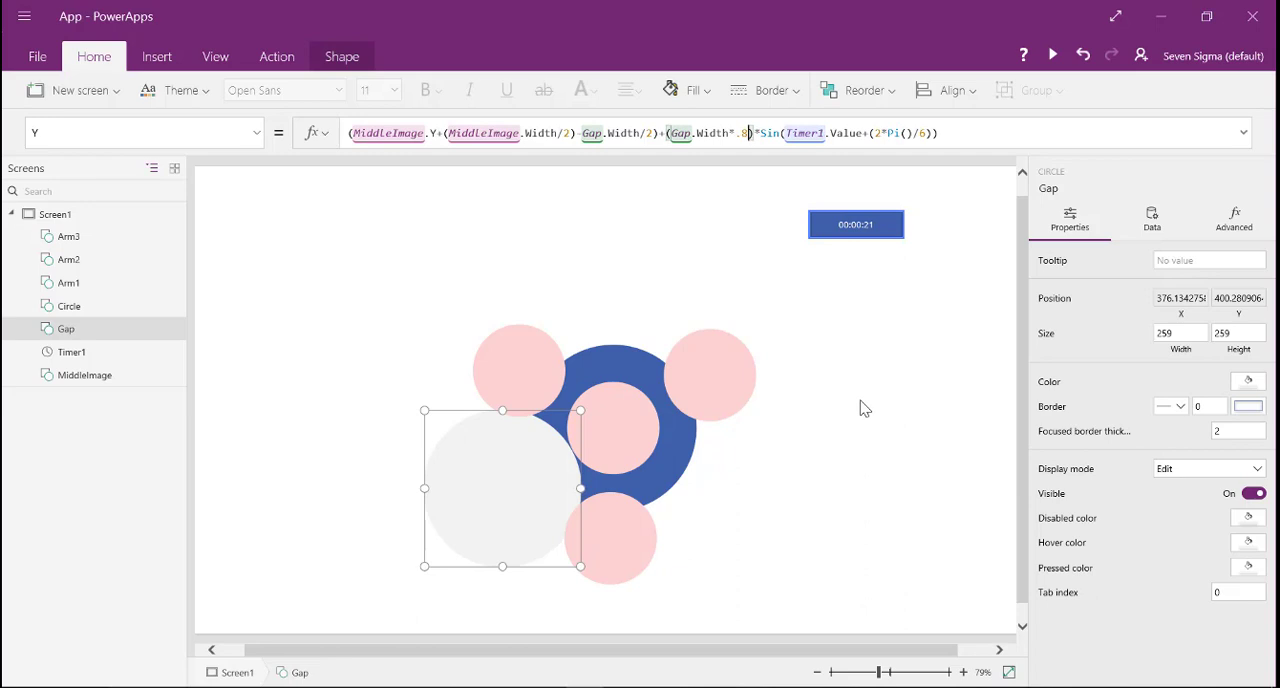
# - Run Timer1 briefly and stop it to check how the Gap circle orbits between the arms
pyautogui.click(358, 405)
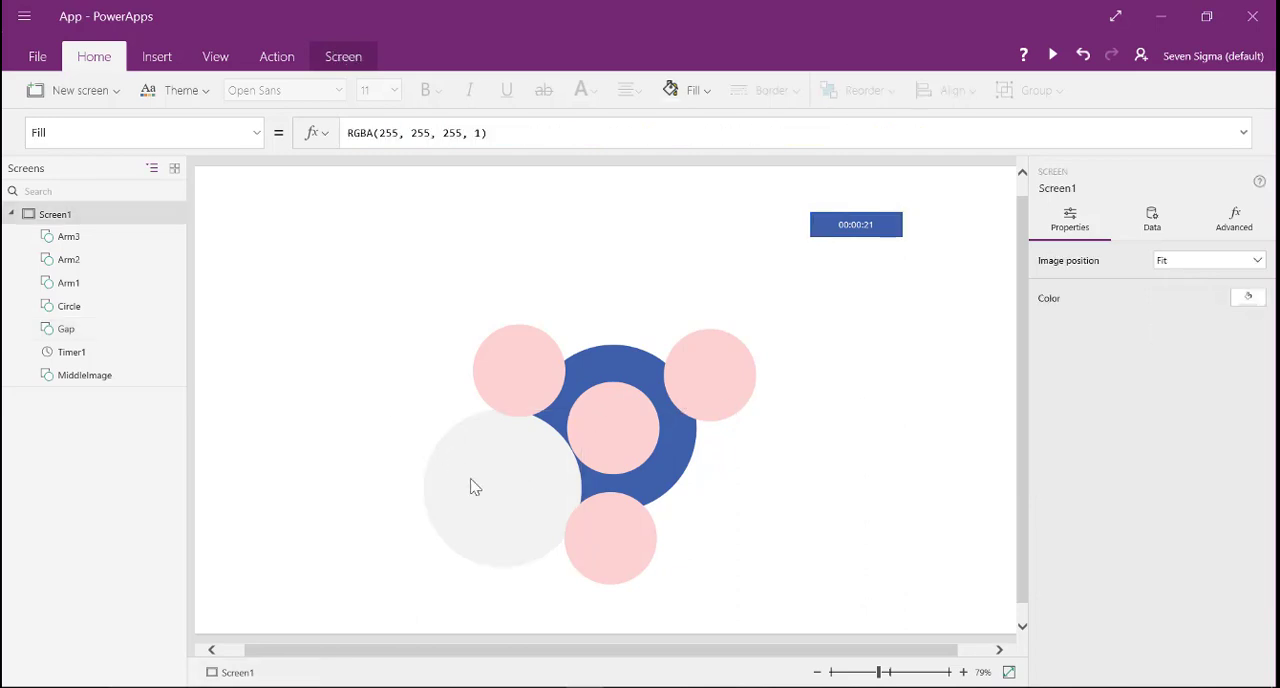
pyautogui.click(475, 487)
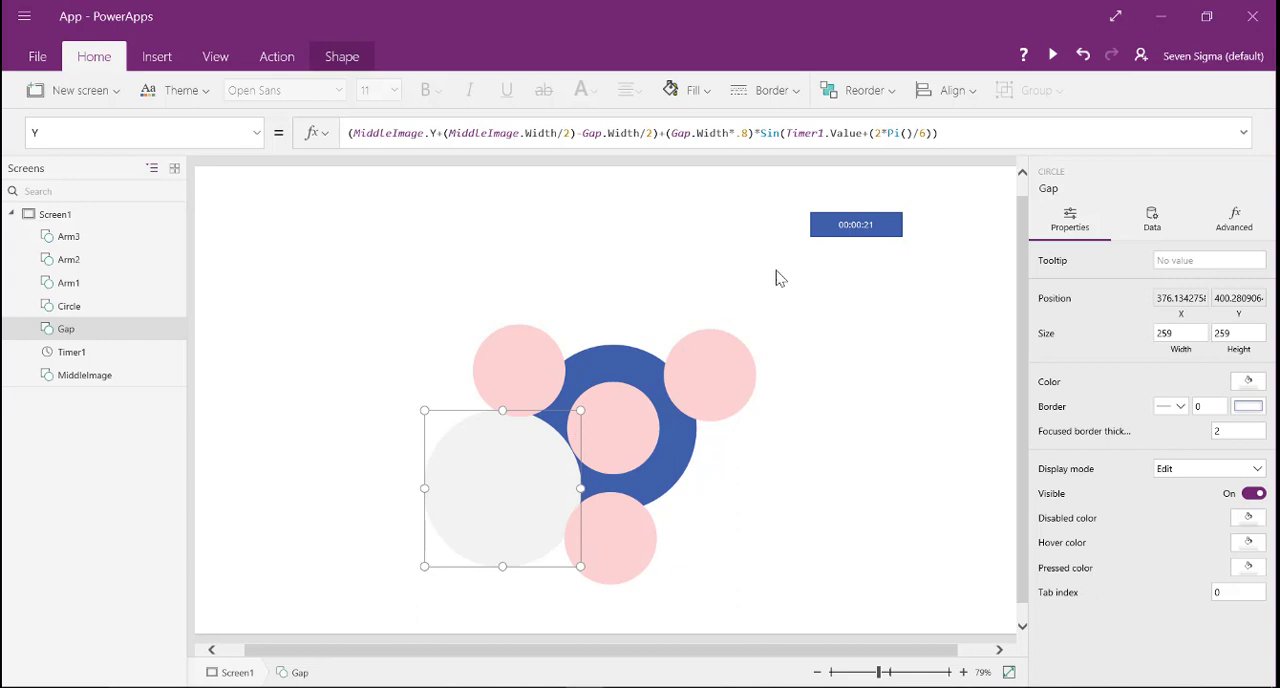
pyautogui.click(860, 228)
pyautogui.click(1252, 285)
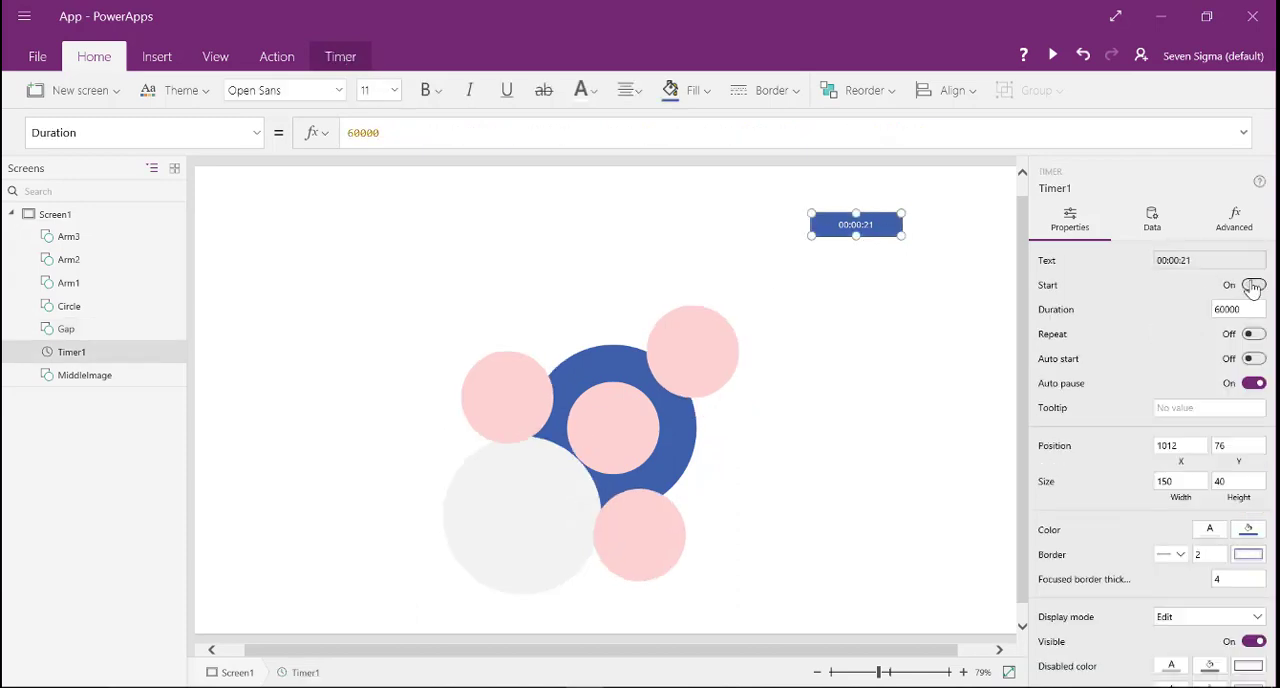
pyautogui.click(1252, 285)
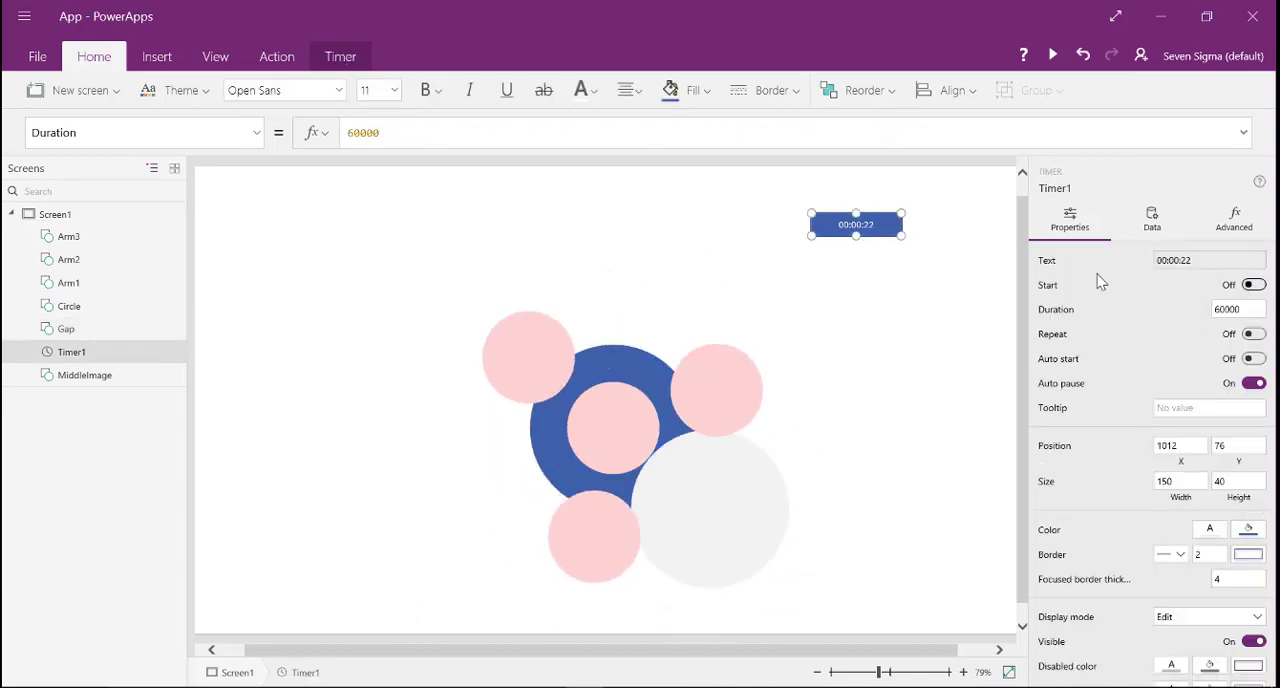
# - Duplicate the Gap circle and open the X formula of the copy, Gap_1
pyautogui.click(742, 491)
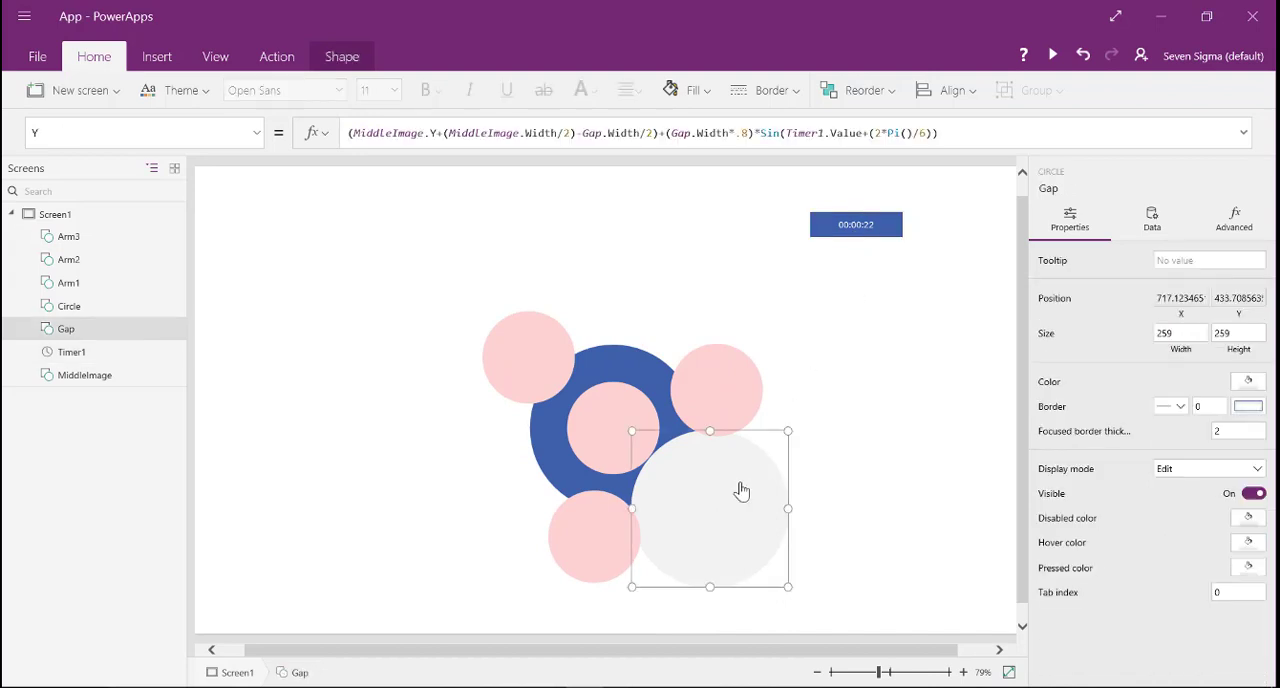
pyautogui.hotkey('ctrl', 'v')
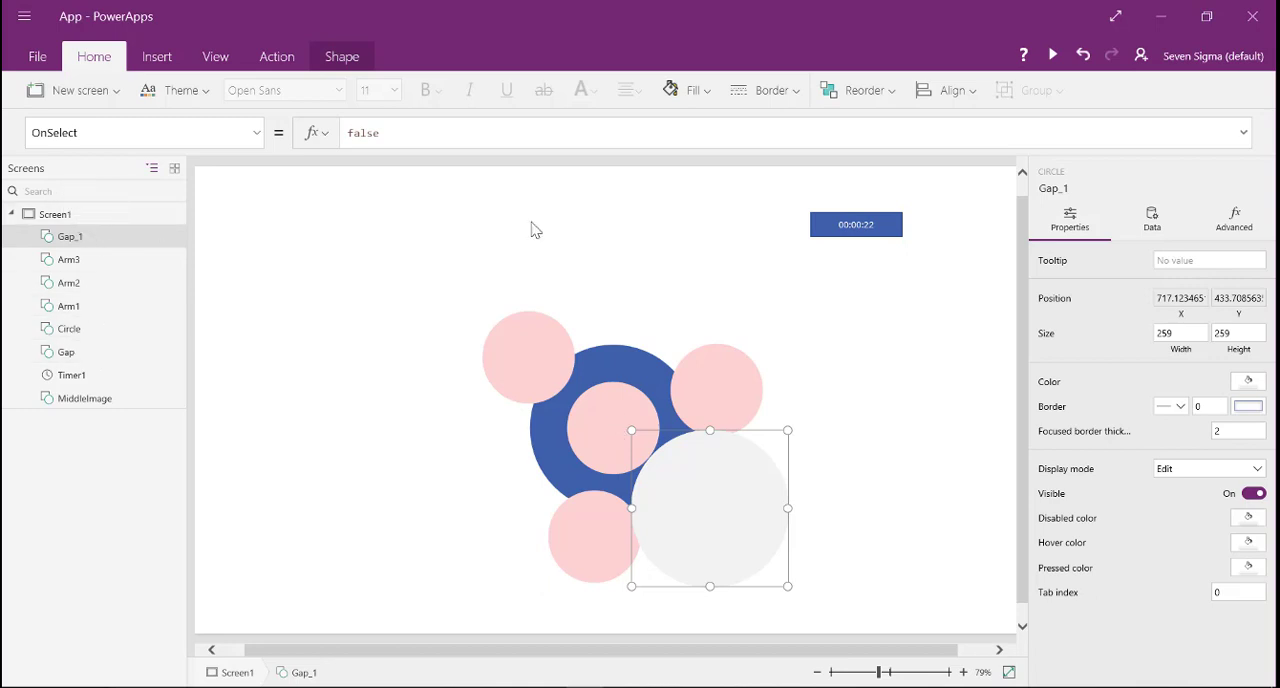
pyautogui.click(257, 132)
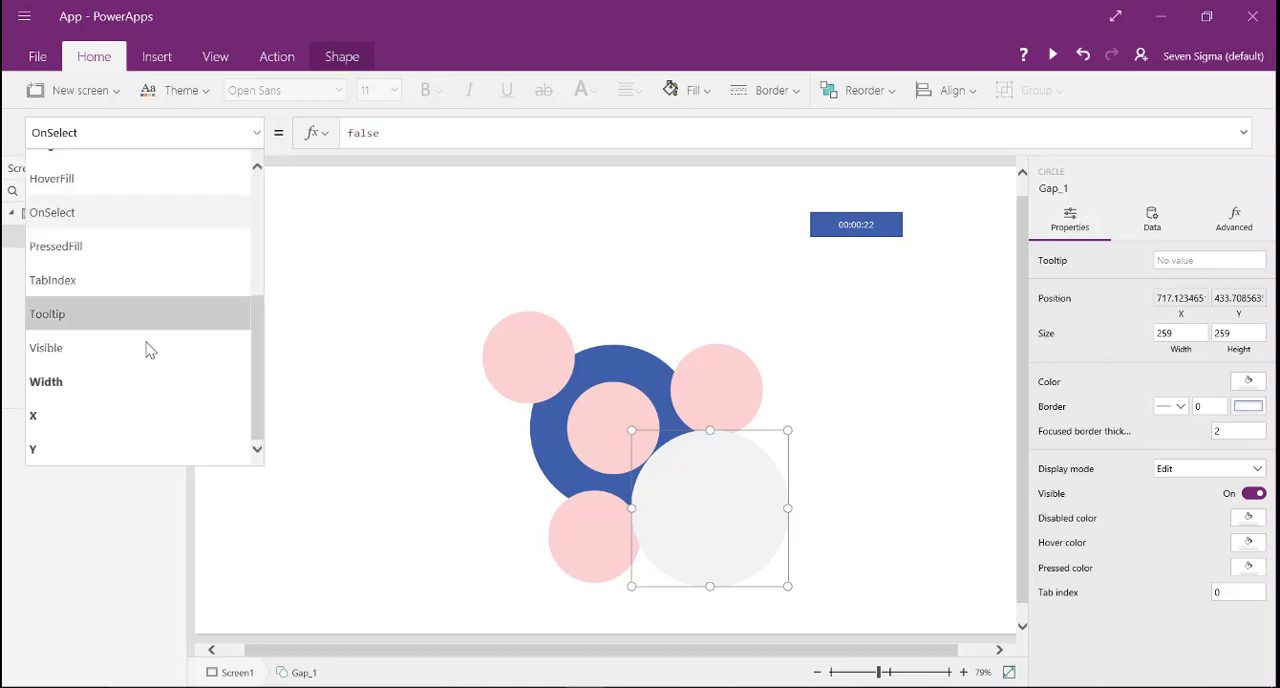
pyautogui.click(155, 421)
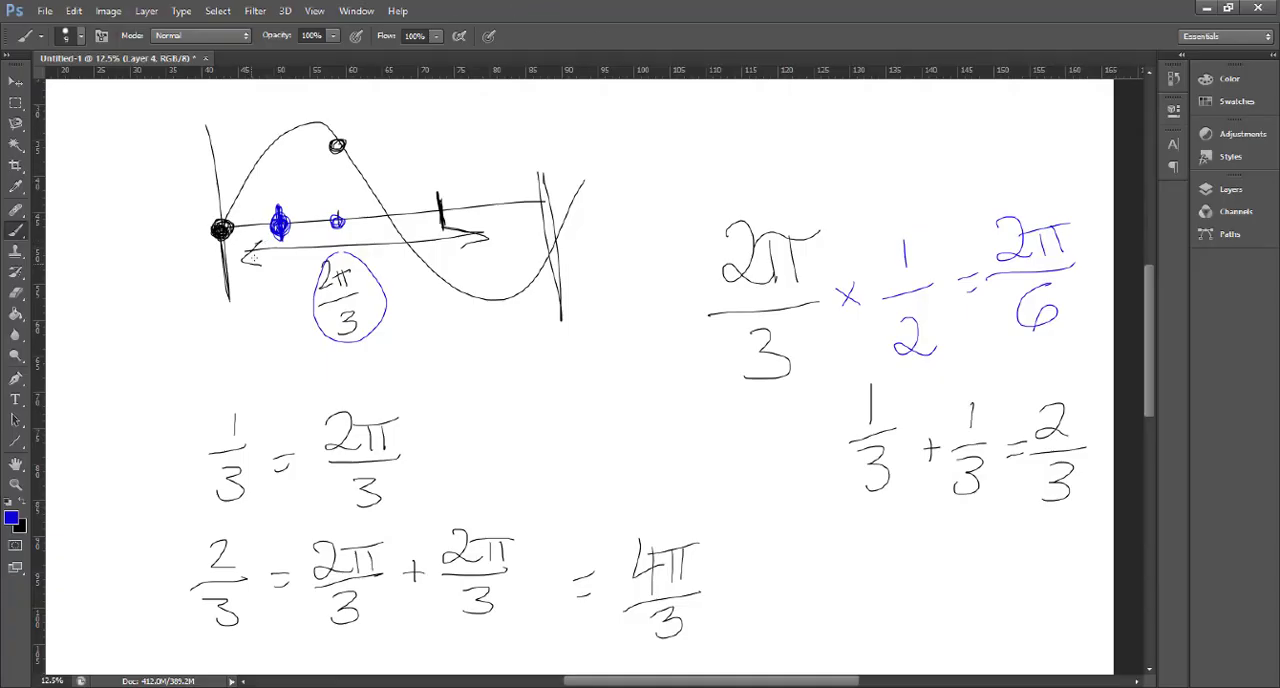
# - In the Photoshop sketch, draw blue vertical marks mid-wave and at the wave's end, plus a curved arrow from the first blue point to the mid-wave mark
pyautogui.moveTo(284, 216); pyautogui.dragTo(287, 228)
pyautogui.moveTo(383, 187)
pyautogui.mouseDown()
pyautogui.moveTo(388, 270)
pyautogui.moveTo(380, 172)
pyautogui.moveTo(388, 245)
pyautogui.moveTo(385, 185)
pyautogui.mouseUp()
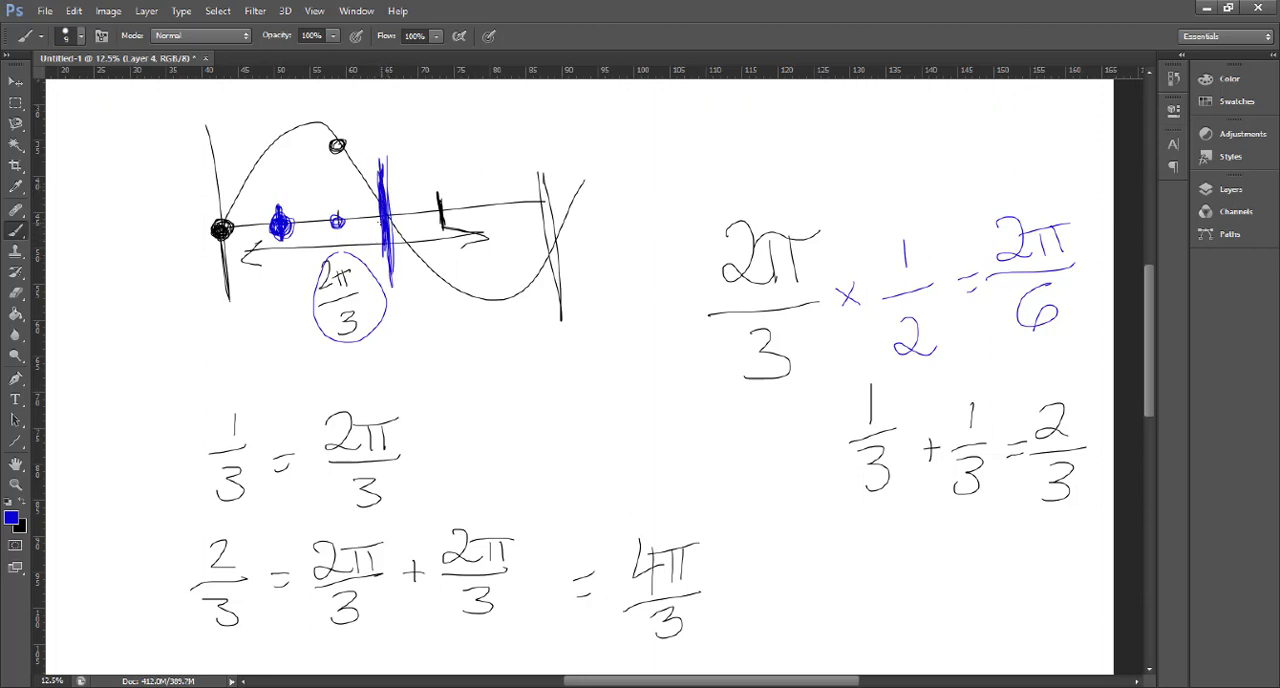
pyautogui.moveTo(282, 212)
pyautogui.mouseDown()
pyautogui.moveTo(320, 164)
pyautogui.moveTo(362, 192)
pyautogui.mouseUp()
pyautogui.moveTo(535, 158)
pyautogui.mouseDown()
pyautogui.moveTo(546, 236)
pyautogui.moveTo(536, 156)
pyautogui.mouseUp()
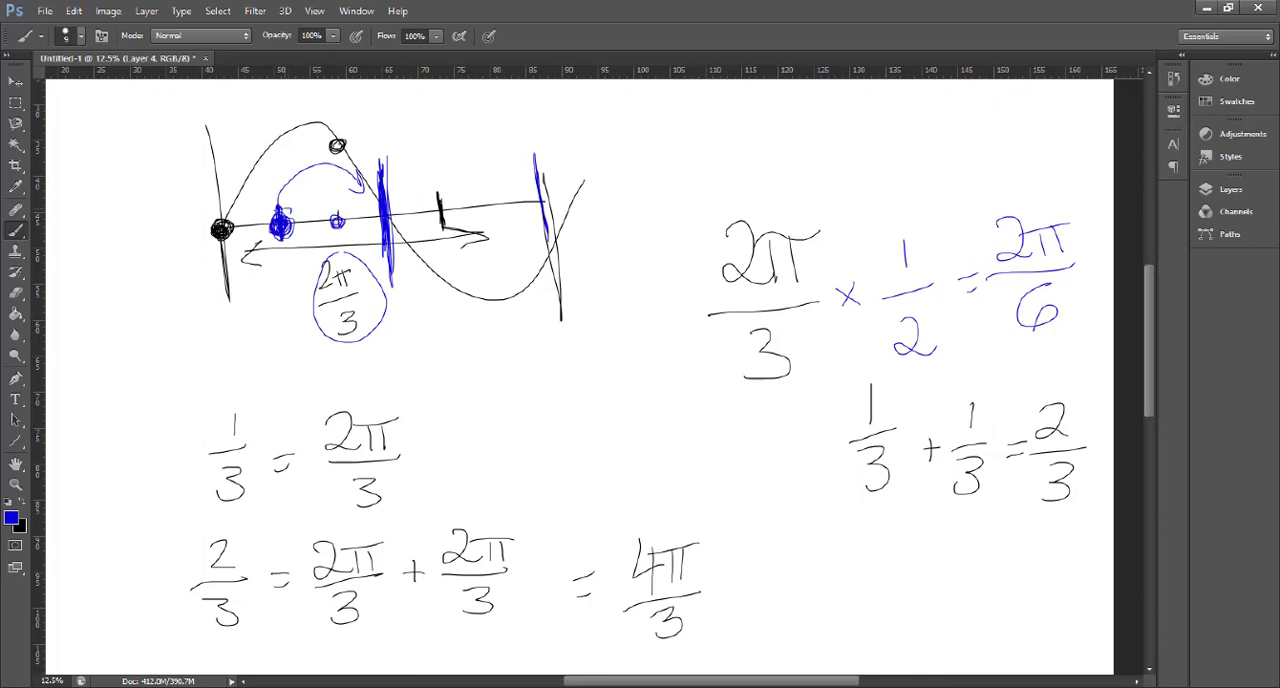
pyautogui.moveTo(278, 228); pyautogui.dragTo(282, 226)
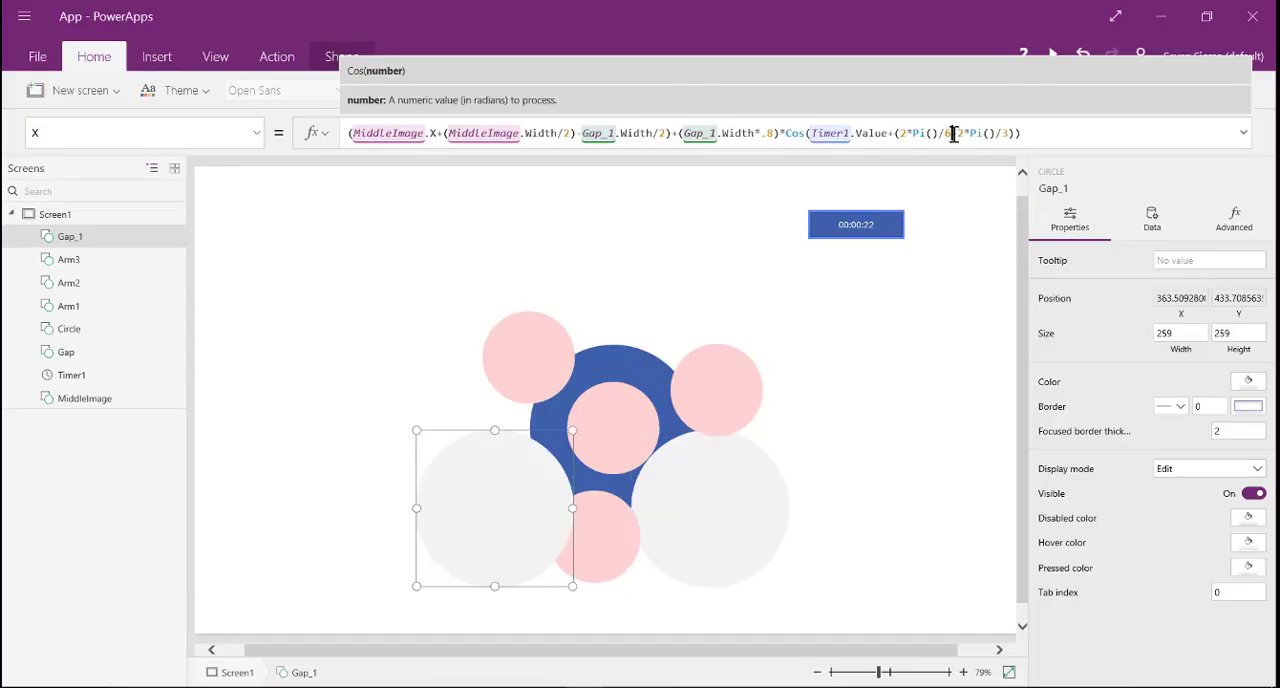
# - Back in PowerApps, make Gap_1's X angle Timer1.Value+(2*Pi()/6)+(2*Pi()/3) and select the added +(2*Pi()/3) ending for copying
pyautogui.write(')')
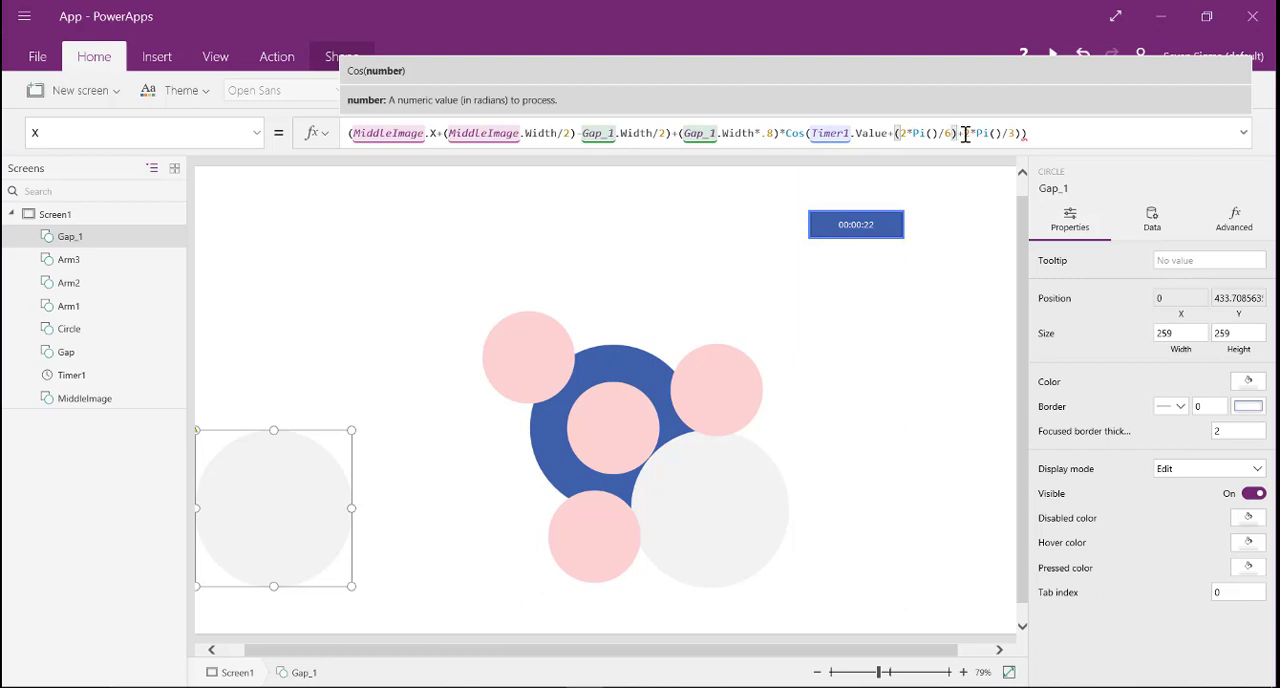
pyautogui.write('+(2')
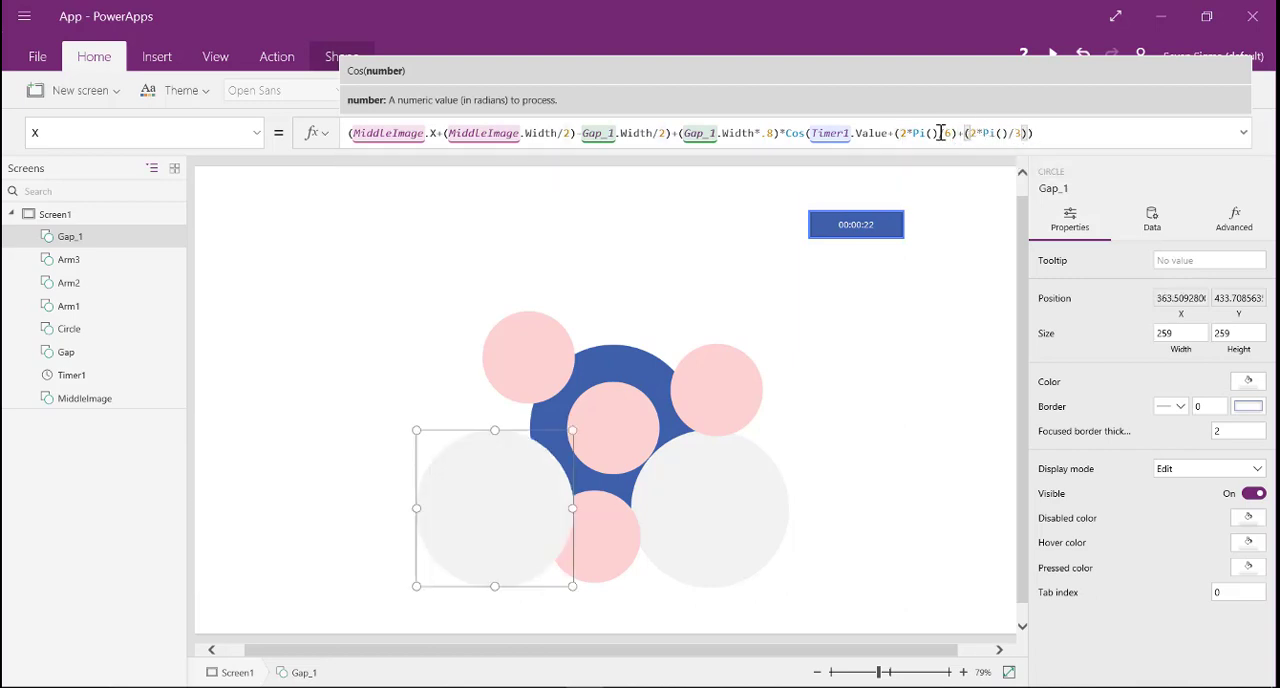
pyautogui.moveTo(900, 133); pyautogui.dragTo(1022, 133)
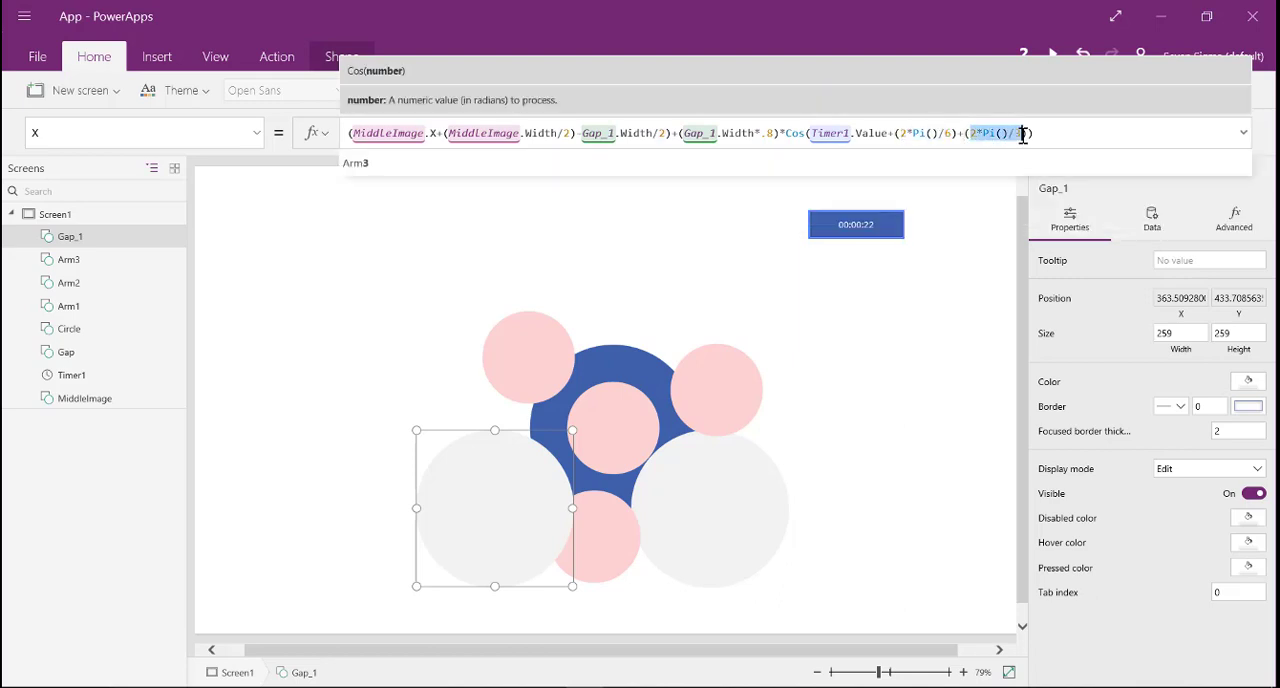
pyautogui.click(1048, 130)
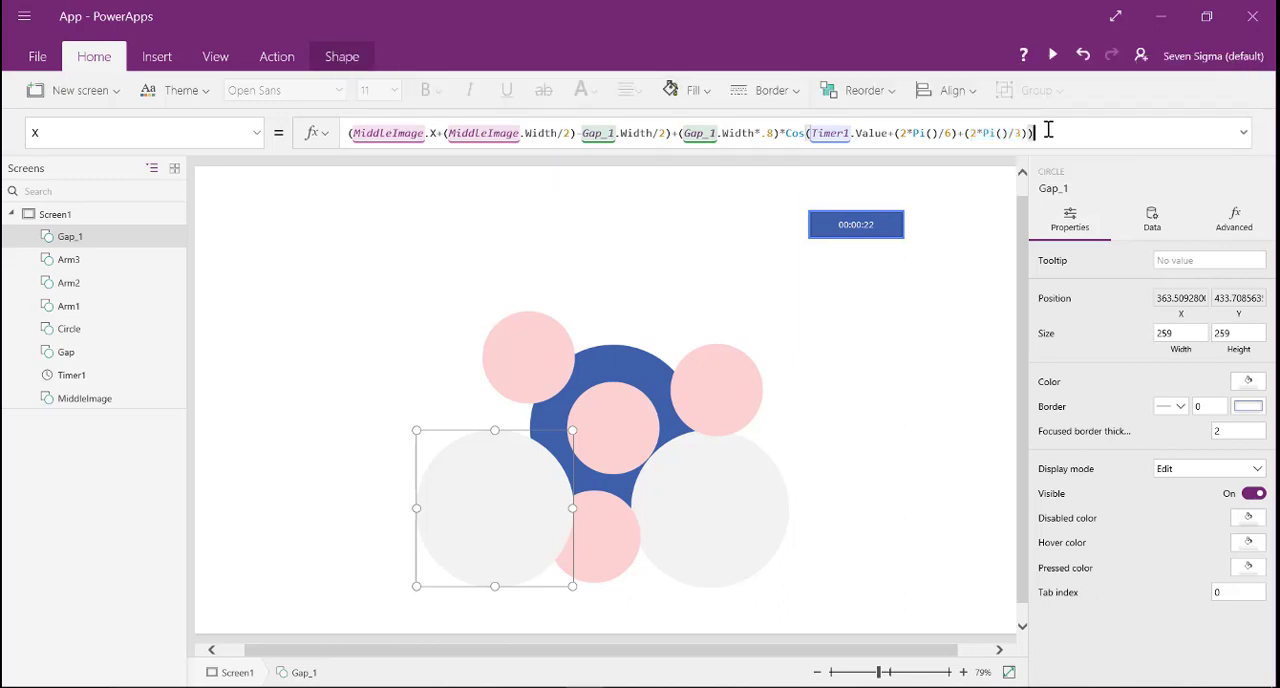
pyautogui.hotkey('shift', 'Left')
pyautogui.hotkey('shift', 'Left')
pyautogui.hotkey('shift', 'Left')
pyautogui.hotkey('shift', 'Left')
pyautogui.hotkey('shift', 'Left')
pyautogui.hotkey('shift', 'Left')
pyautogui.hotkey('shift', 'Left')
pyautogui.hotkey('shift', 'Left')
pyautogui.hotkey('shift', 'Left')
pyautogui.hotkey('shift', 'Left')
pyautogui.hotkey('shift', 'Left')
pyautogui.hotkey('shift', 'Left')
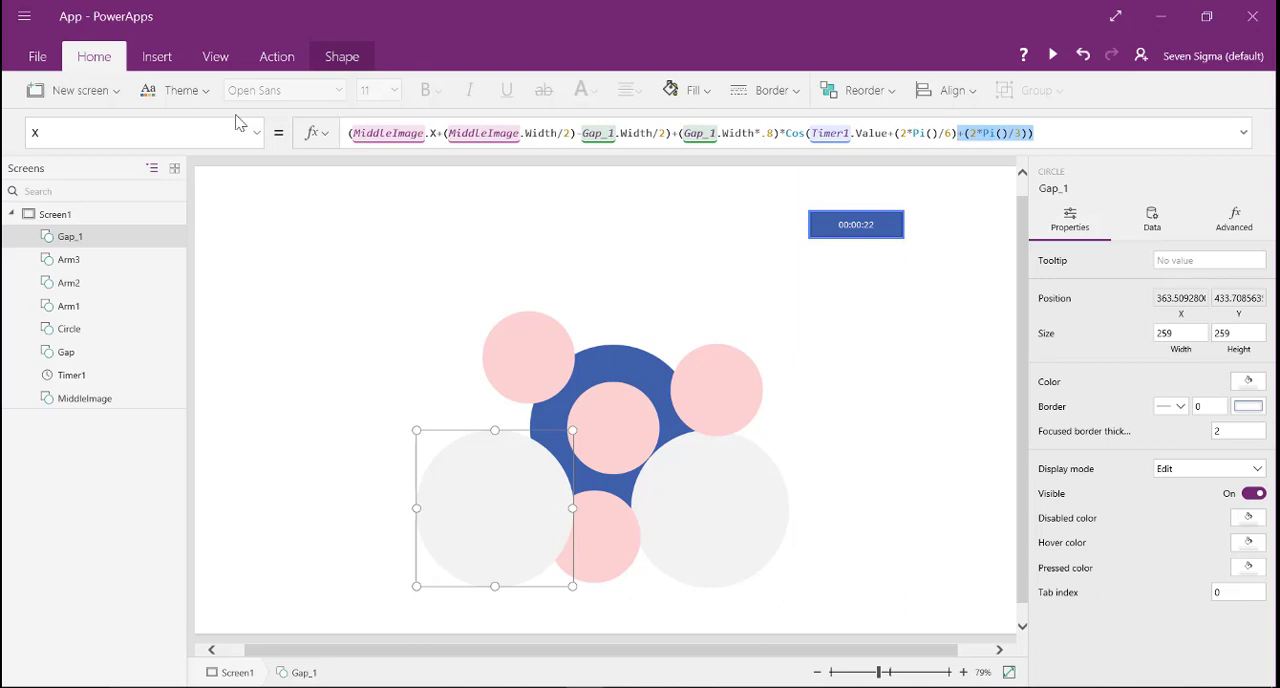
# - Add +(2*Pi()/3) to the end of the Timer1.Value angle in Gap_1's Y formula
pyautogui.click(264, 144)
pyautogui.click(40, 442)
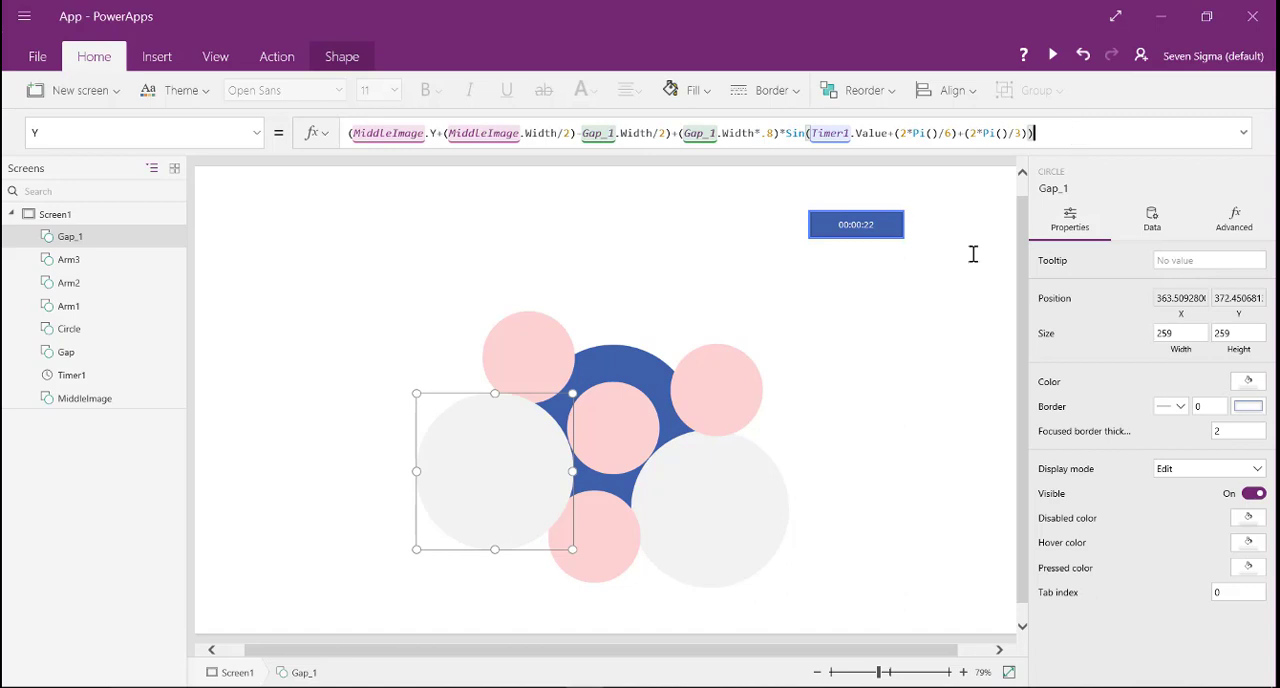
# - Duplicate Gap_1 and change the last phase term in the copy's X and Y angles to (4*Pi()/3)
pyautogui.click(485, 464)
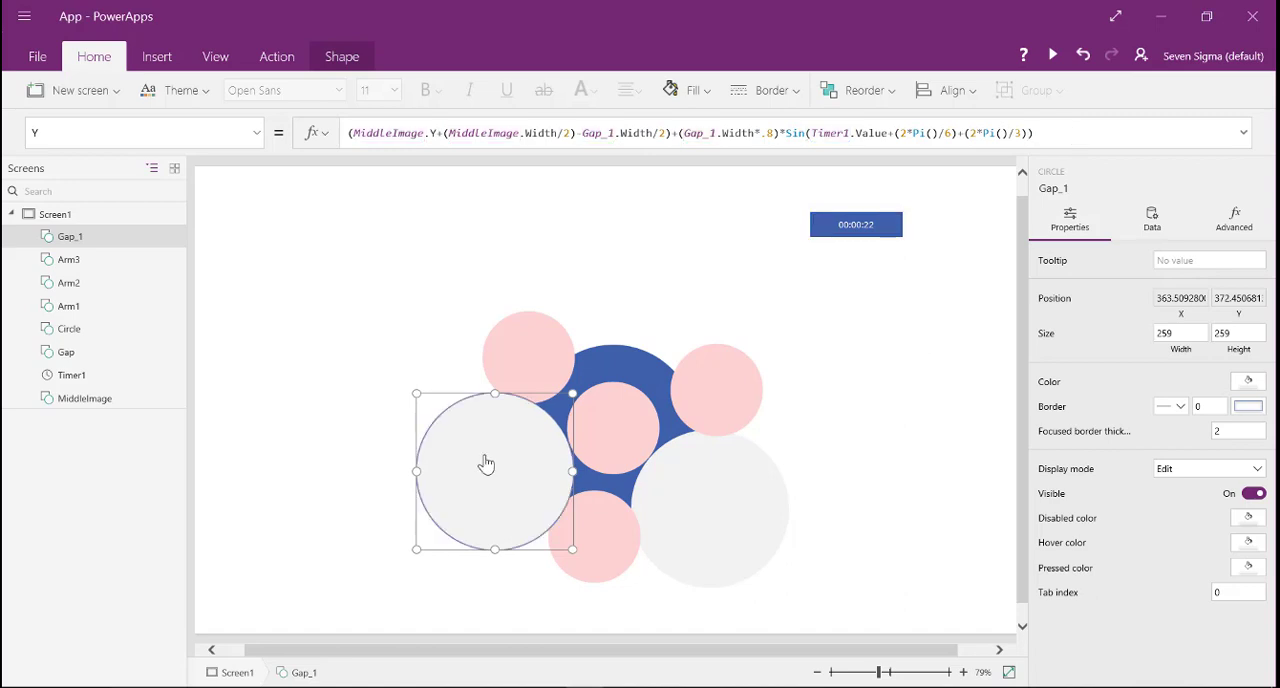
pyautogui.hotkey('ctrl', 'c')
pyautogui.hotkey('ctrl', 'v')
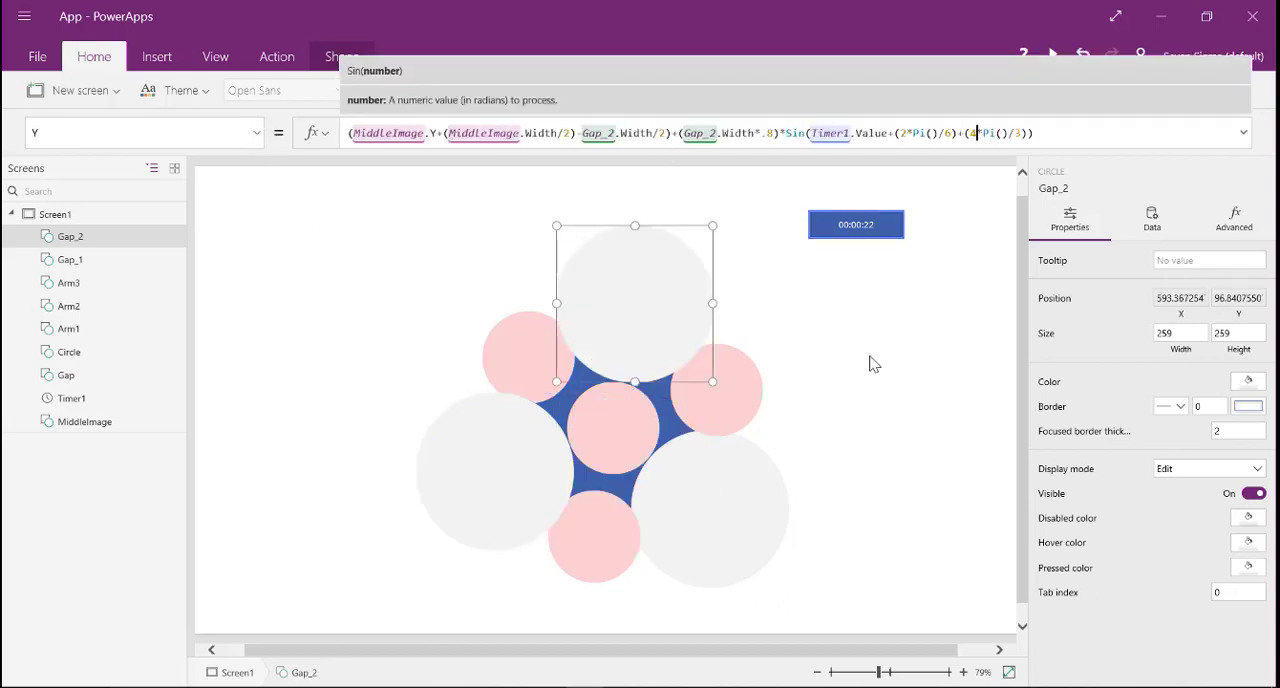
pyautogui.click(877, 228)
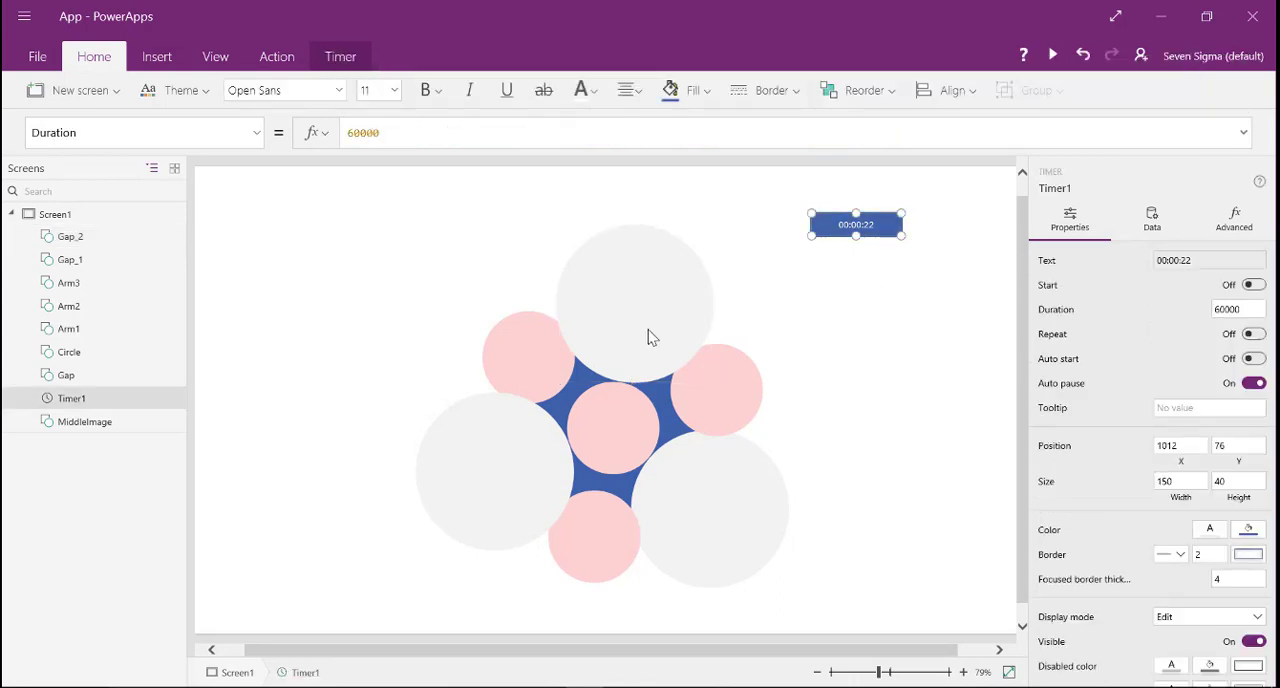
# - Select all three Gap circles together and change their fill to white, RGBA(255, 255, 255, 1)
pyautogui.click(484, 463)
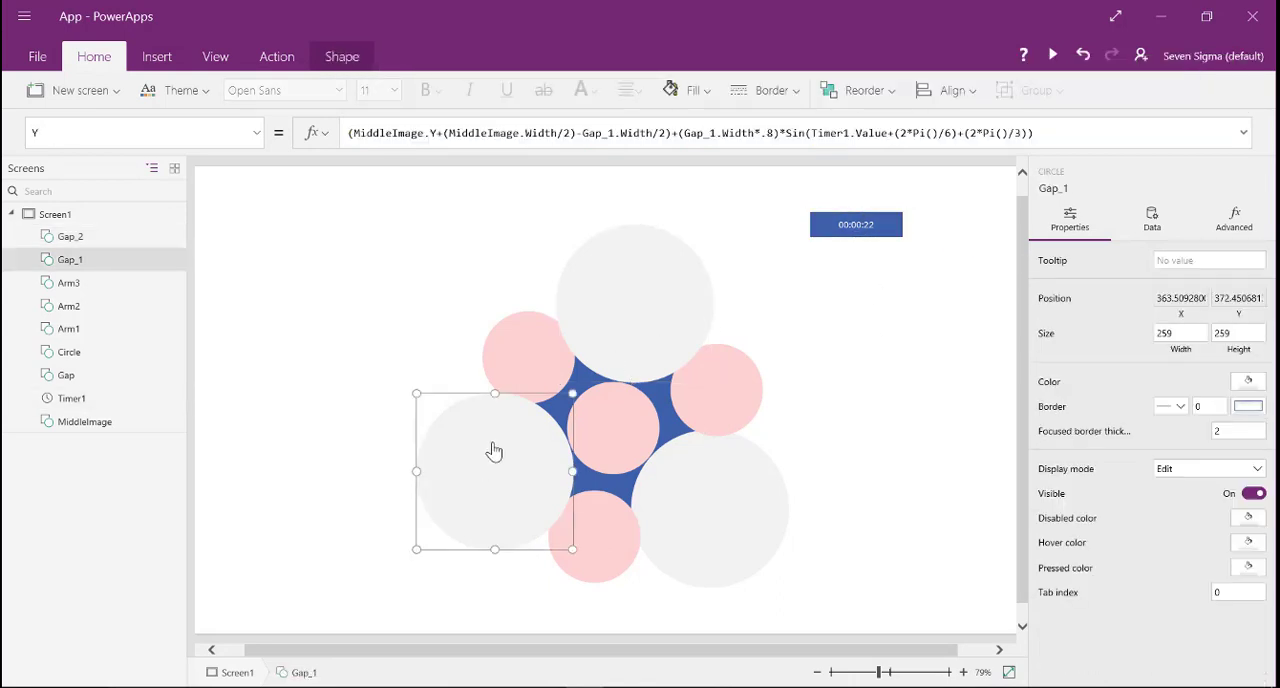
pyautogui.keyDown('shift'); pyautogui.click(634, 262); pyautogui.keyUp('shift')
pyautogui.keyDown('shift'); pyautogui.click(700, 486); pyautogui.keyUp('shift')
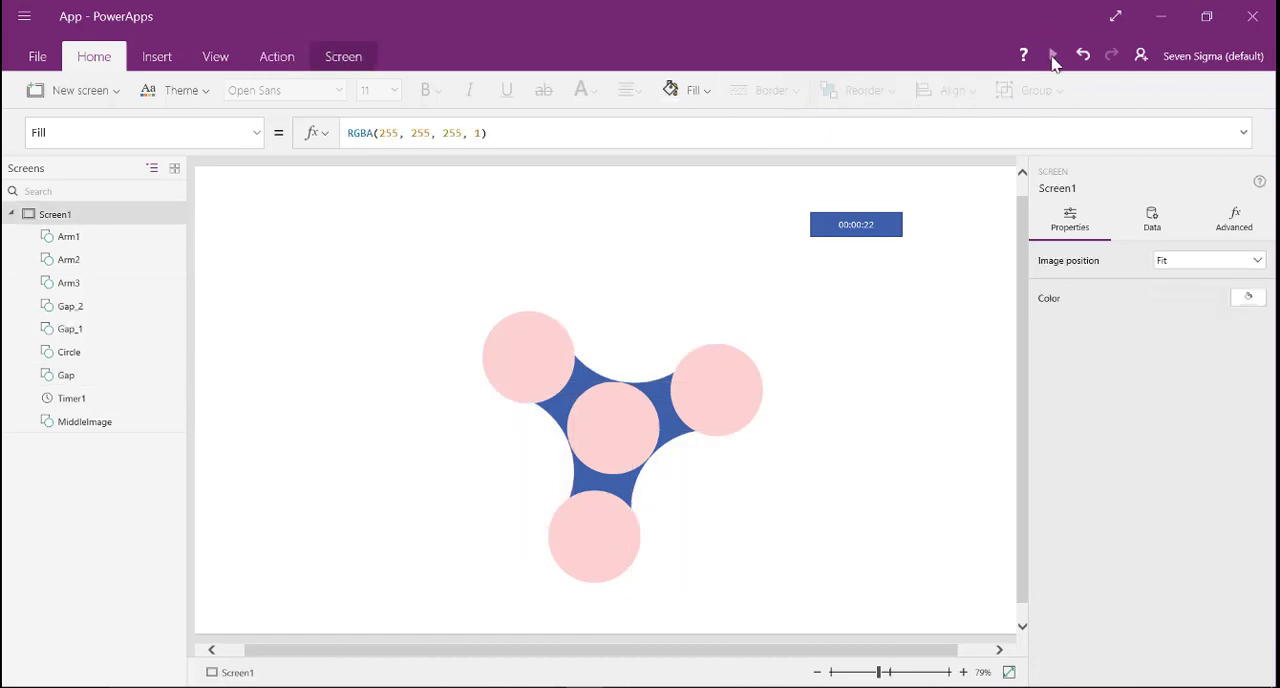
# - Preview the app and start Timer1 to check how the spinner with three white gaps rotates
pyautogui.click(1052, 58)
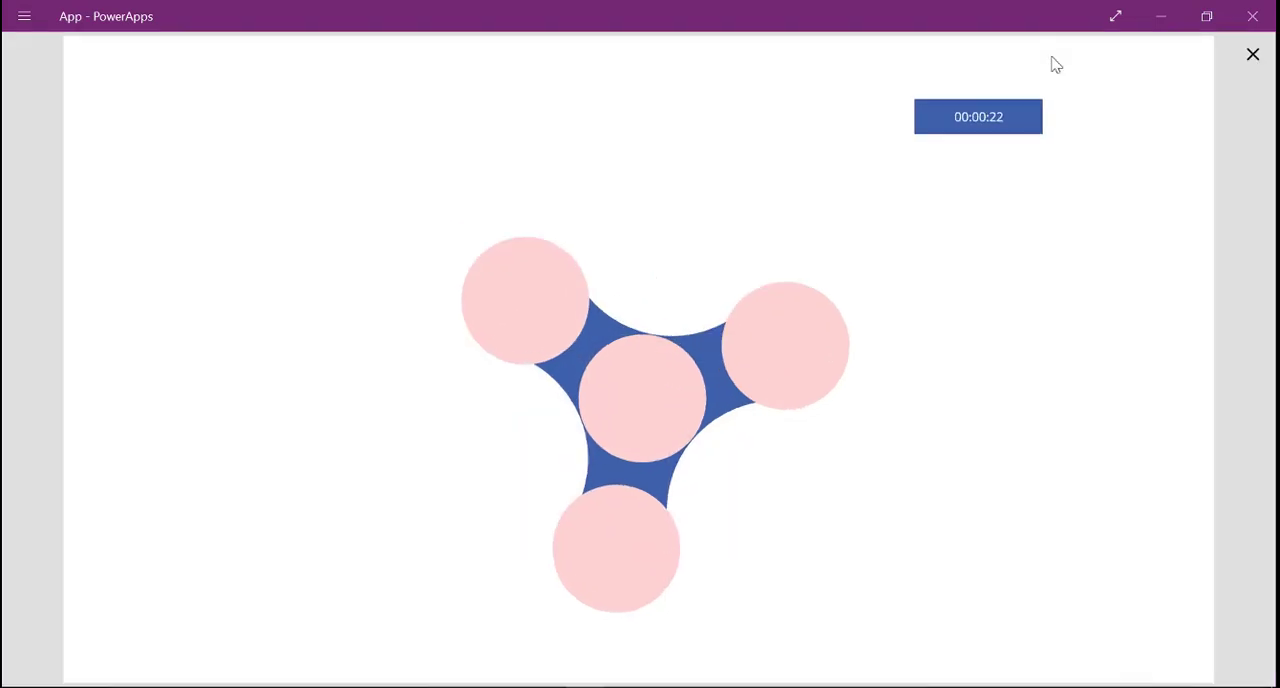
pyautogui.click(986, 120)
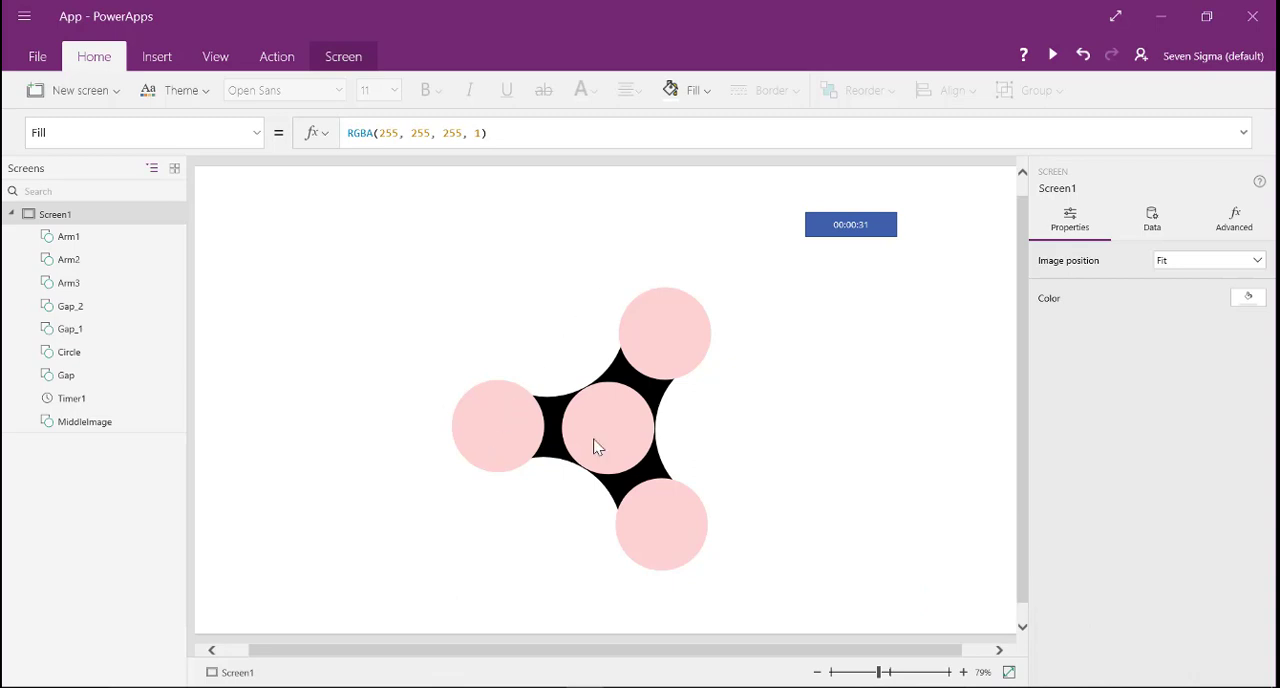
# - Move MiddleImage up and to the left, to about X 431, Y 230, to test that the spinner parts follow
pyautogui.click(617, 418)
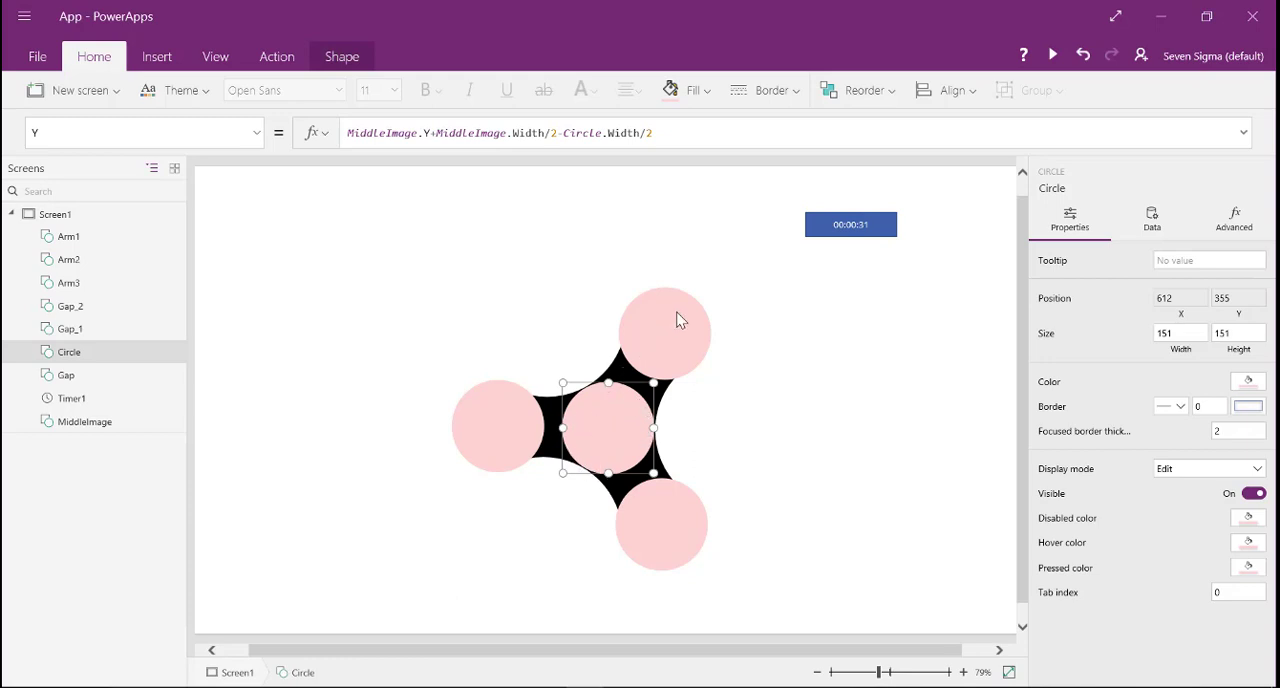
pyautogui.click(614, 487)
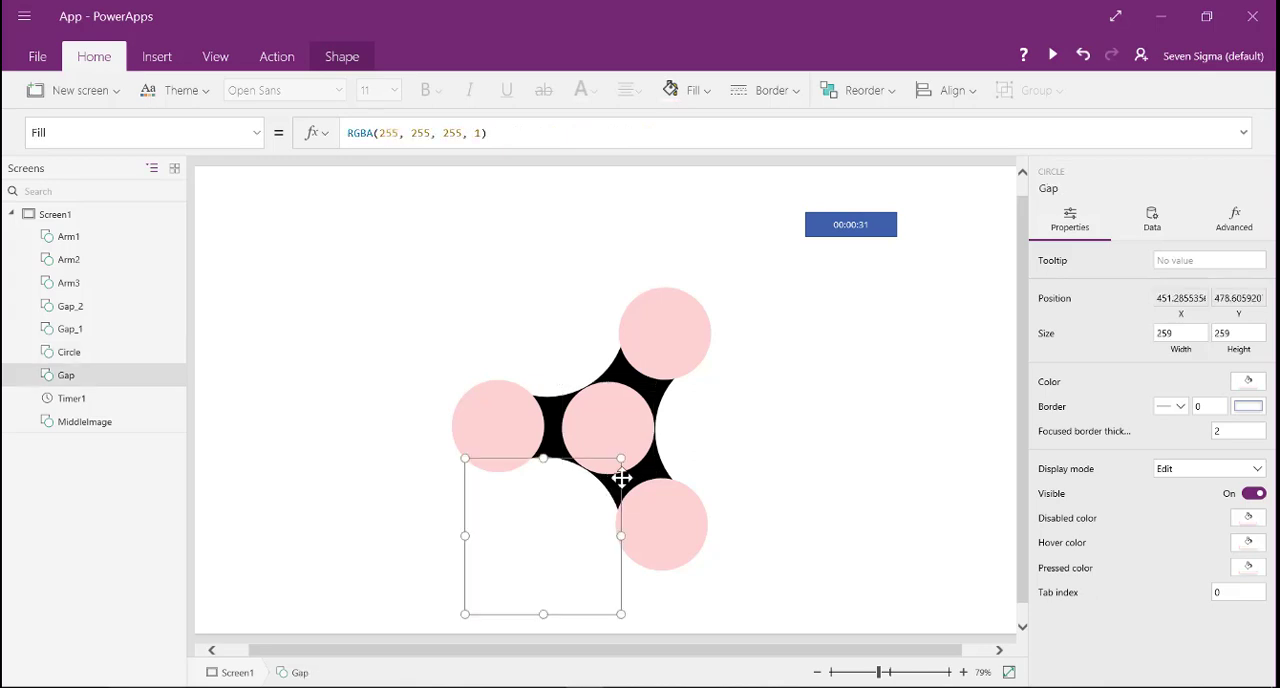
pyautogui.click(645, 487)
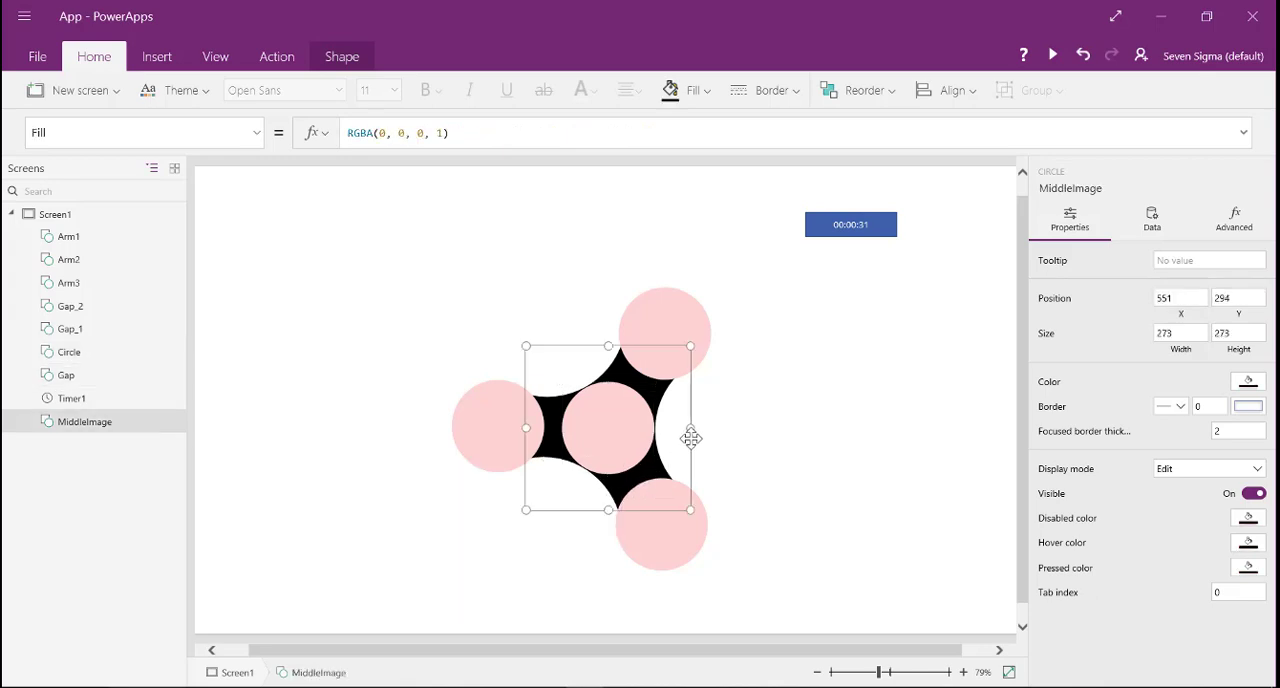
pyautogui.moveTo(691, 437); pyautogui.dragTo(605, 405)
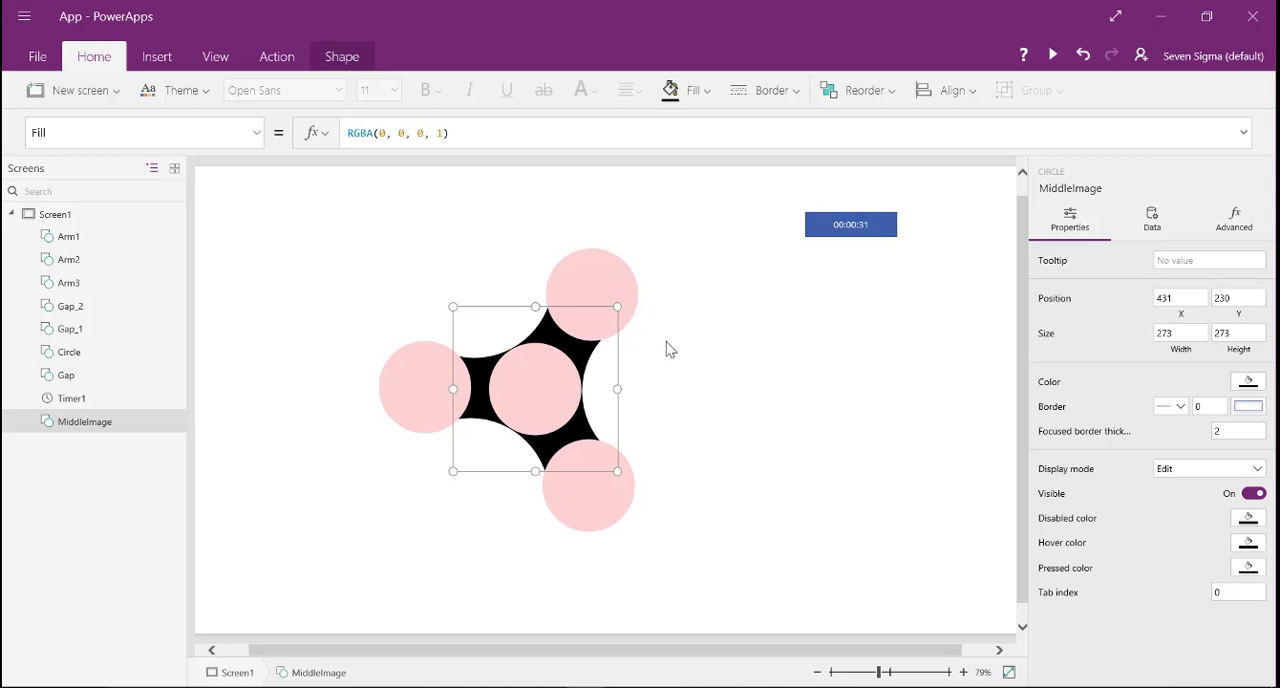
pyautogui.click(744, 380)
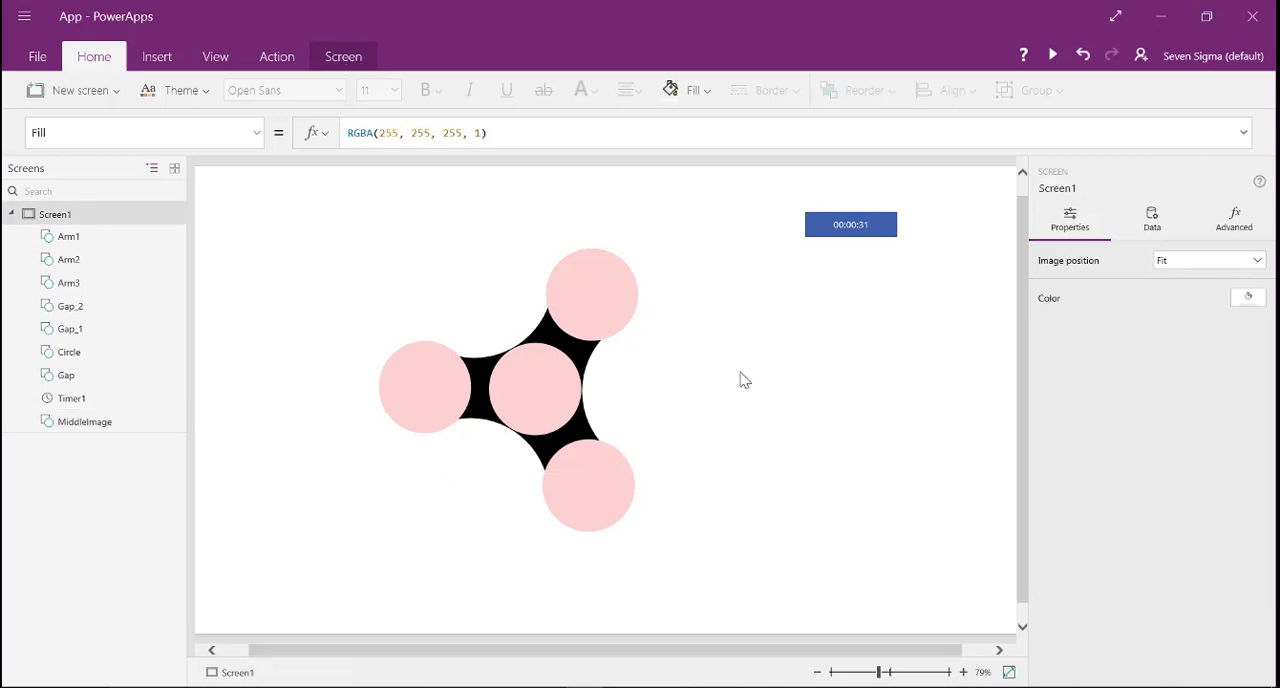
# - Insert a slider and place it below and to the right of the spinner, at about X 864, Y 674
pyautogui.click(162, 60)
pyautogui.click(436, 96)
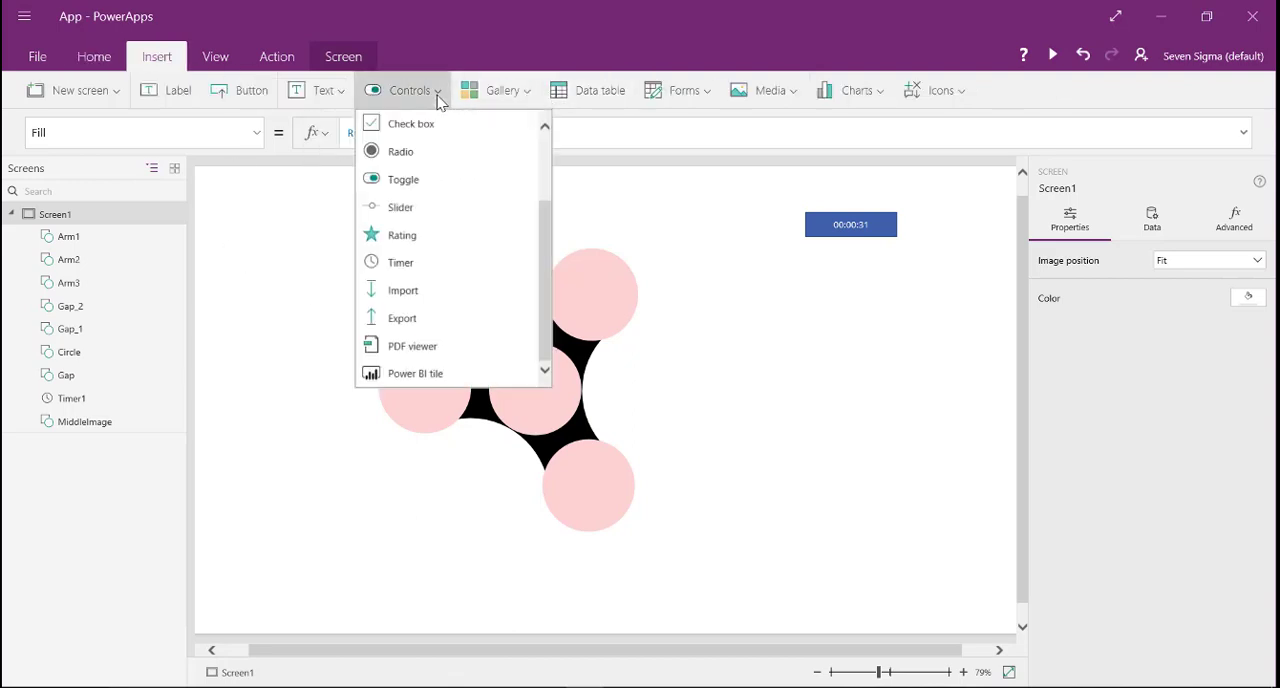
pyautogui.moveTo(545, 209); pyautogui.dragTo(550, 272)
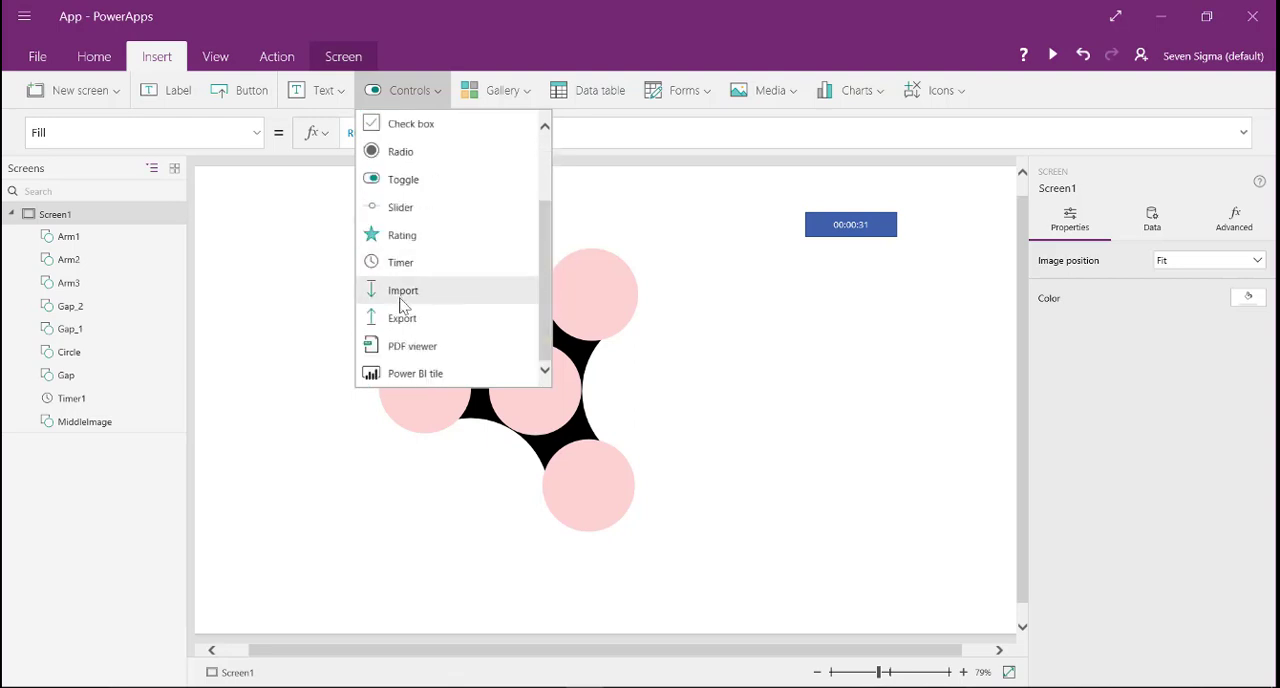
pyautogui.click(403, 209)
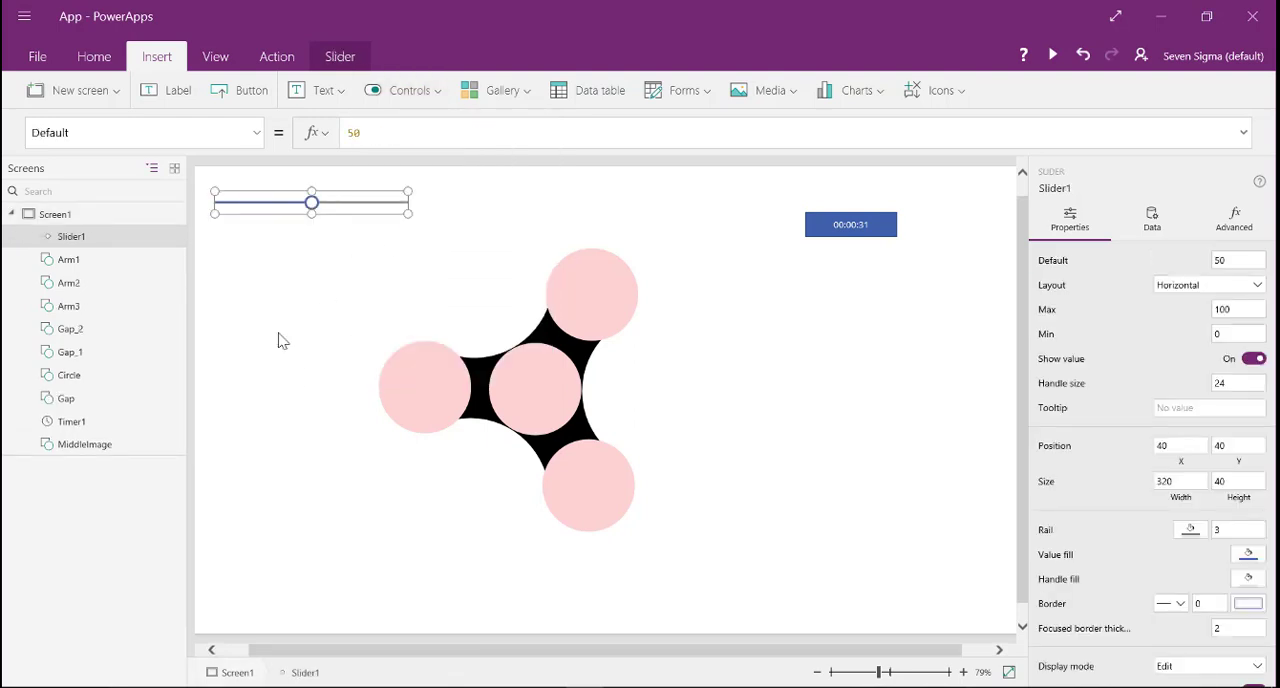
pyautogui.moveTo(317, 211); pyautogui.dragTo(822, 598)
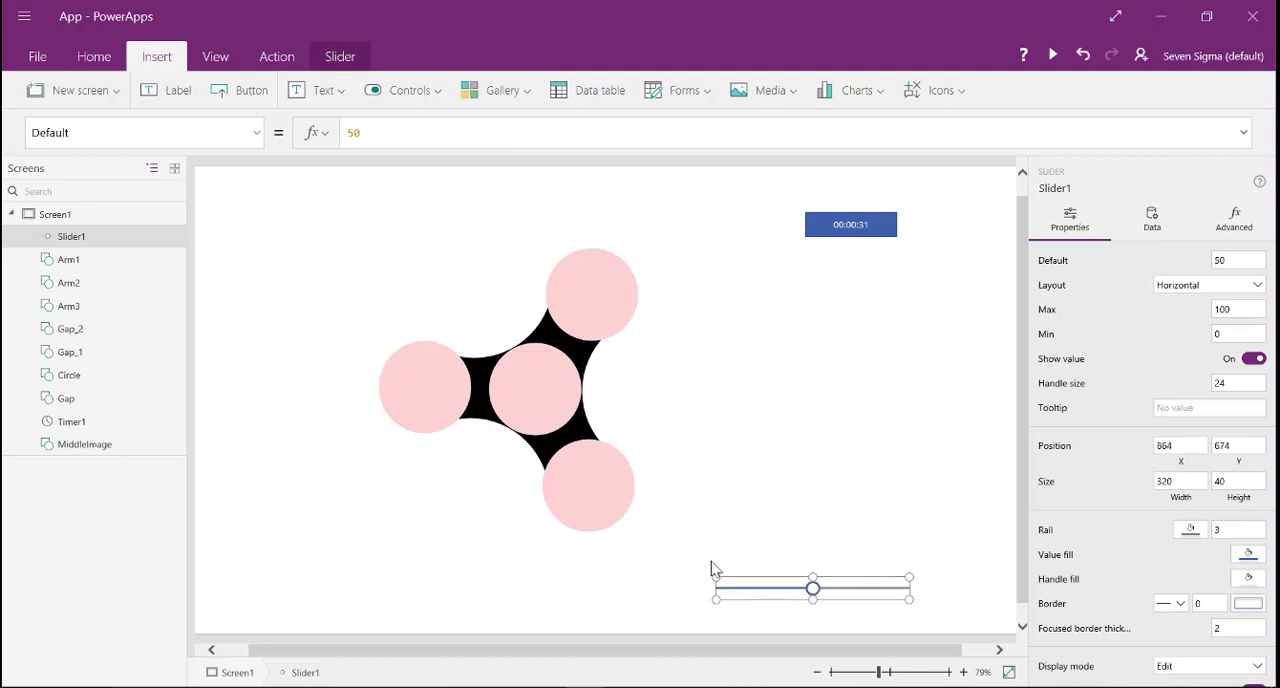
# - Open the Width property of the central Circle
pyautogui.click(544, 410)
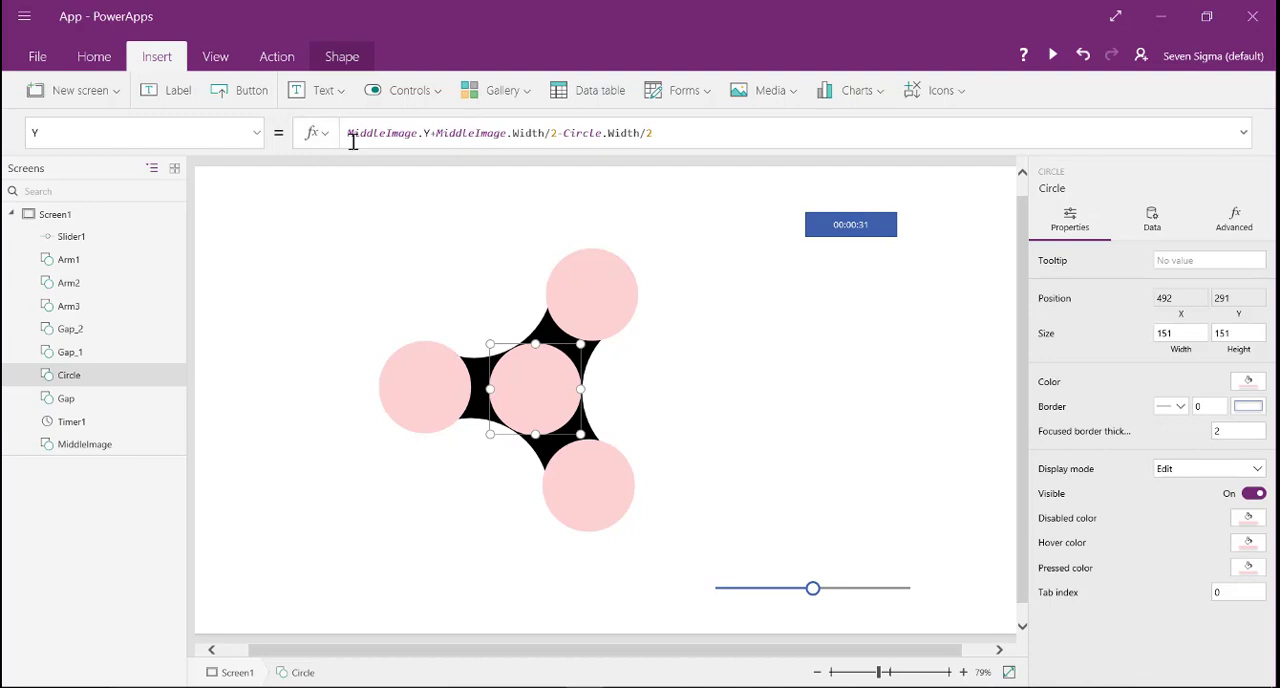
pyautogui.click(255, 137)
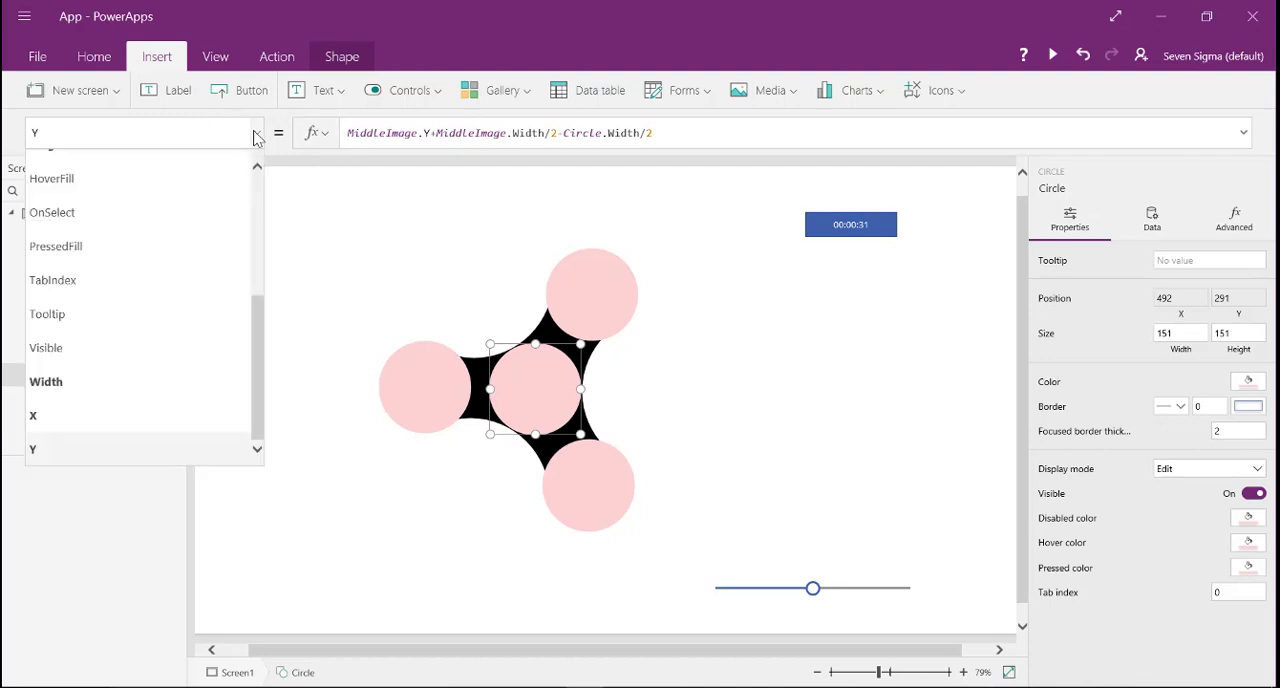
pyautogui.click(96, 392)
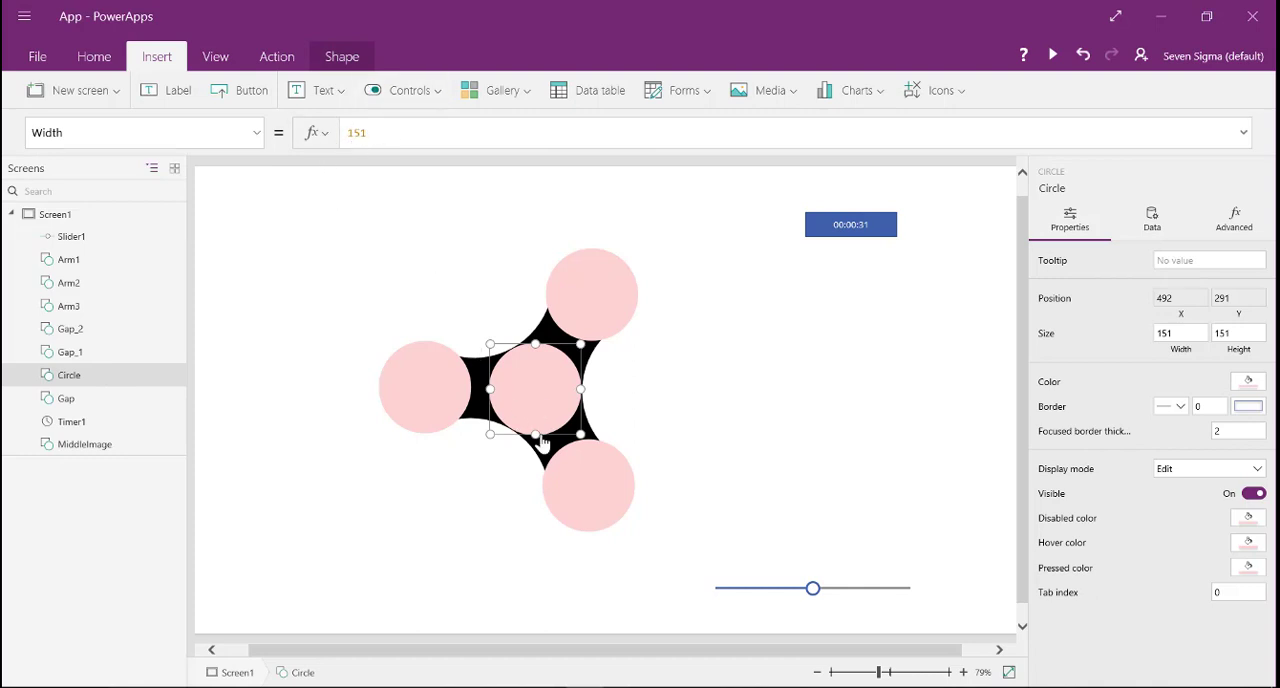
# - Adjust Slider1's maximum and minimum, and set its default to the Circle's width of 151
pyautogui.click(843, 597)
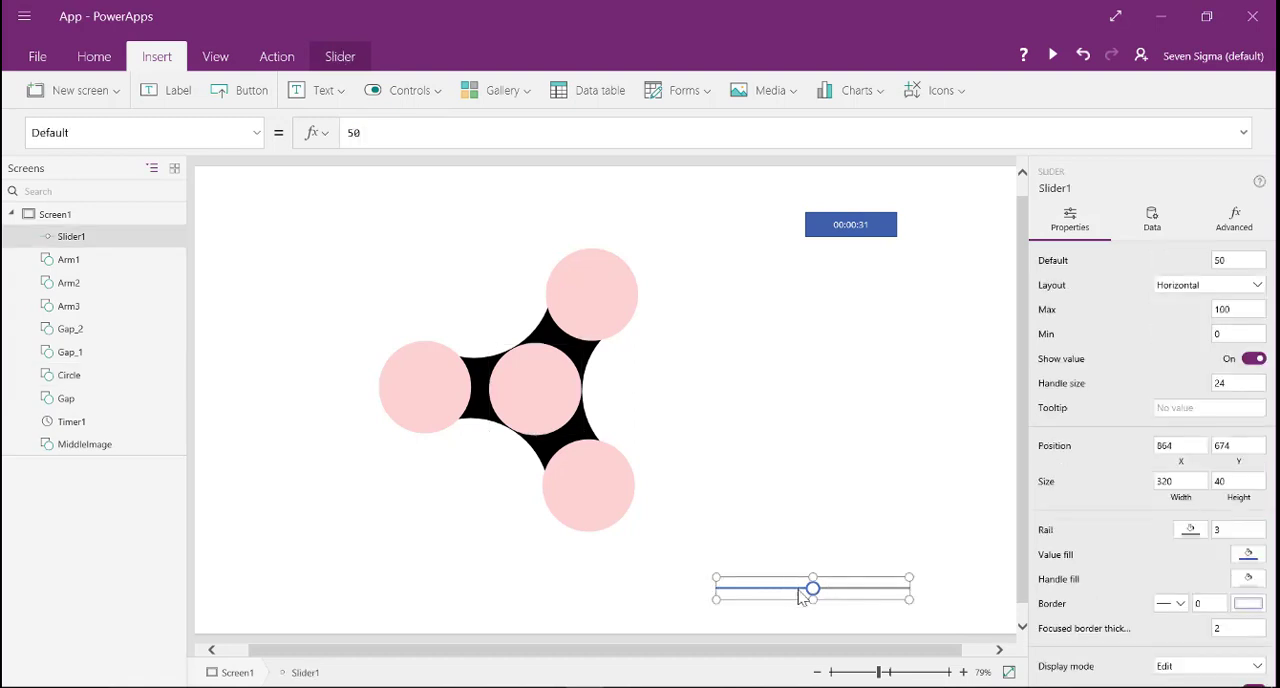
pyautogui.click(1246, 310)
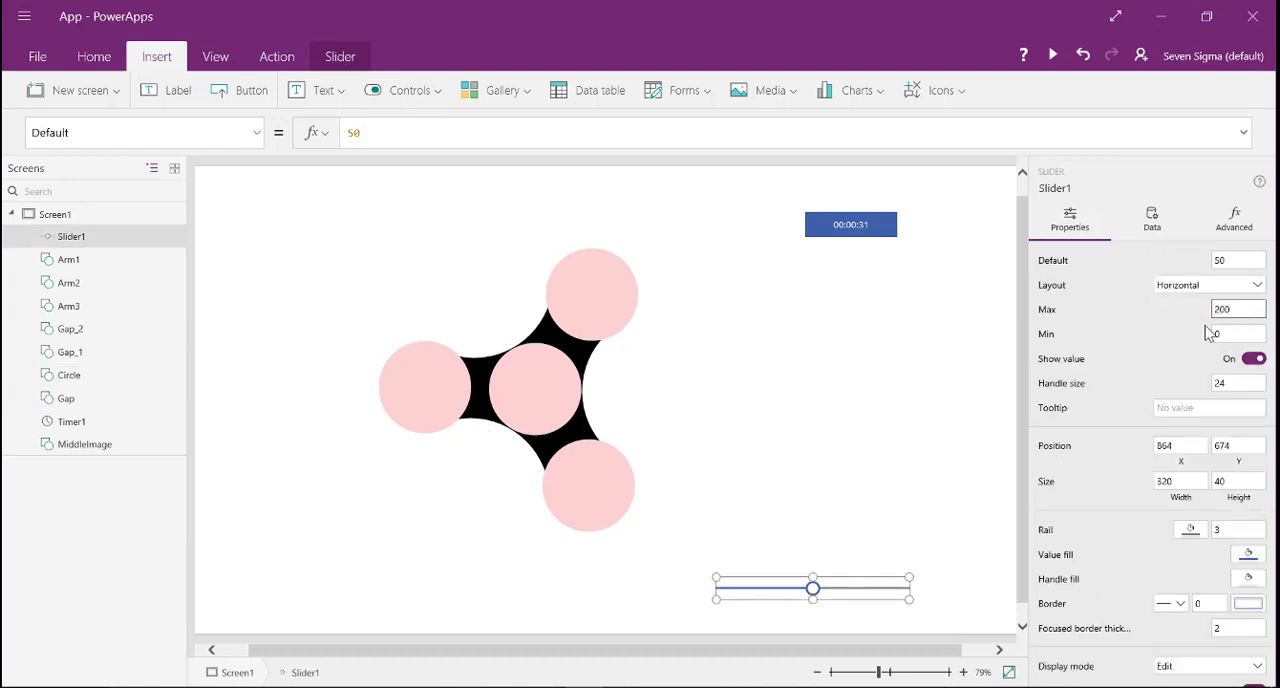
pyautogui.click(1233, 332)
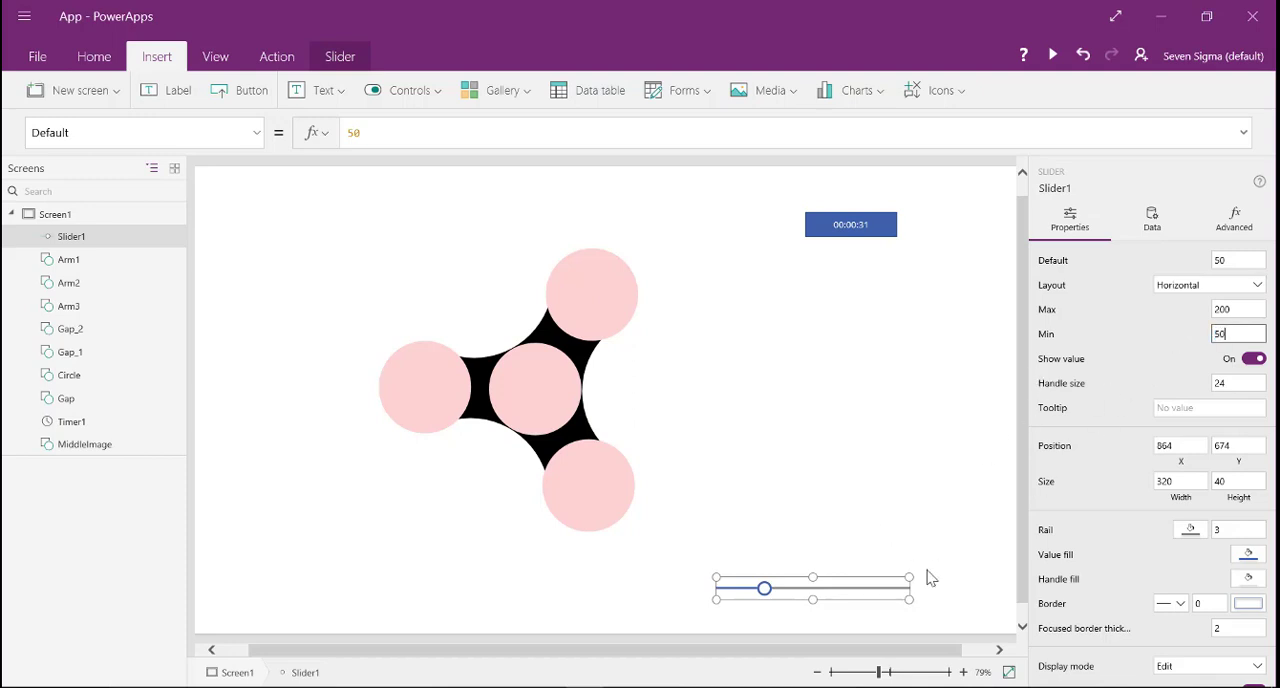
pyautogui.click(1237, 265)
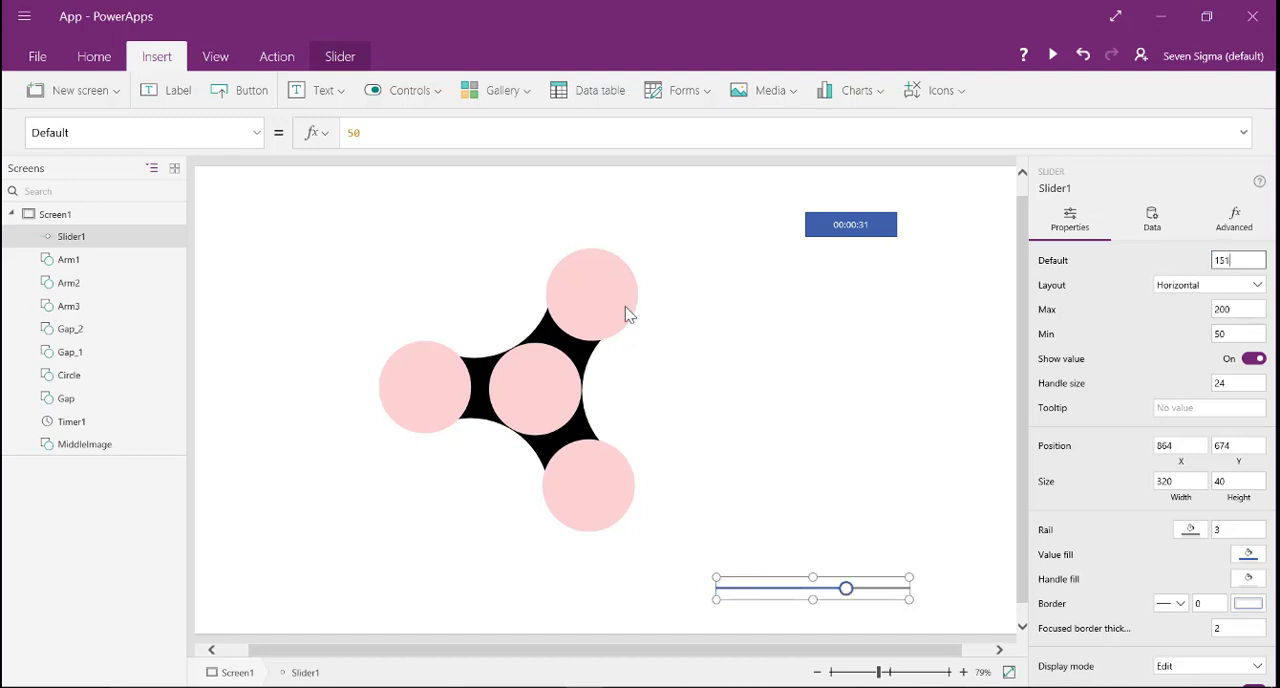
# - Set the central Circle's Width formula to Slider1.Value
pyautogui.click(545, 388)
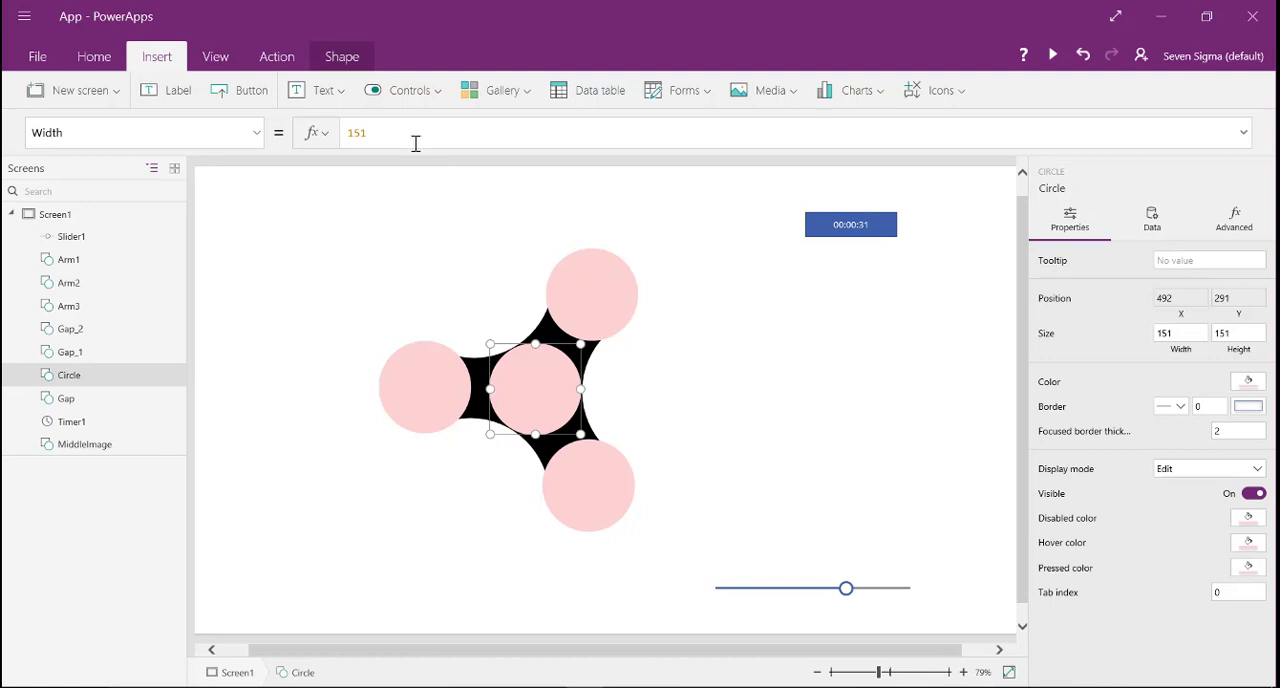
pyautogui.doubleClick(356, 133)
pyautogui.write('Slider')
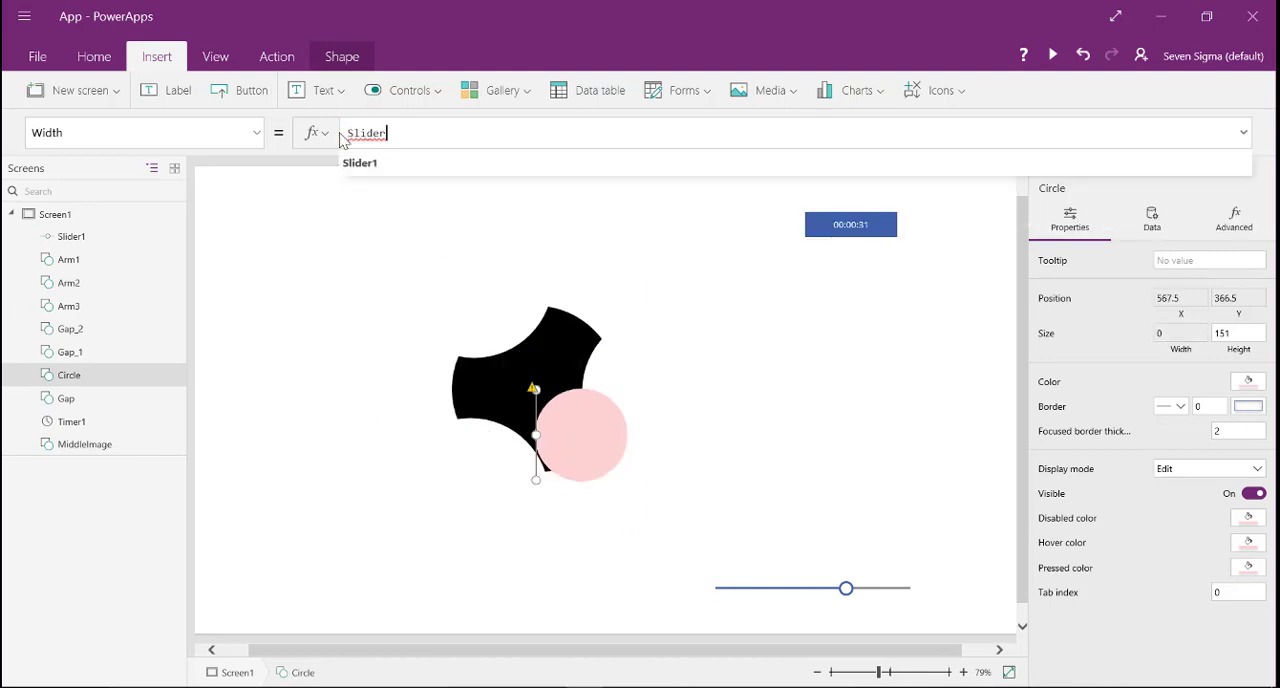
pyautogui.write('1.val')
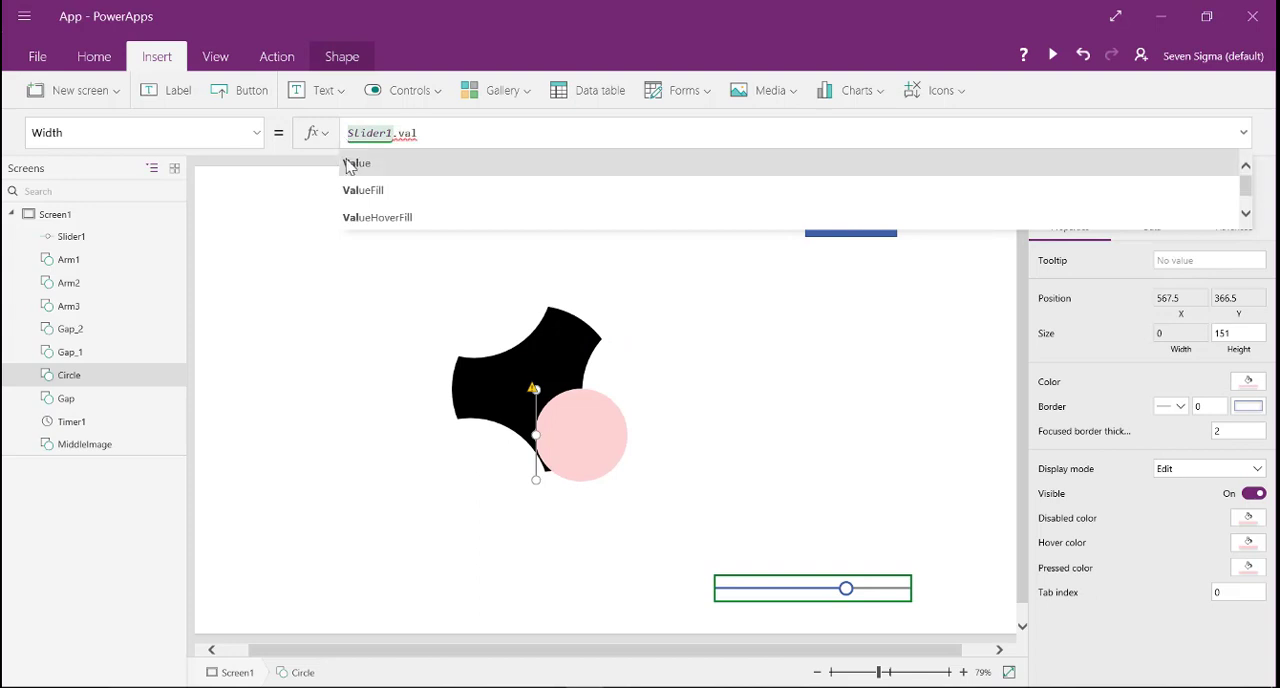
pyautogui.click(352, 163)
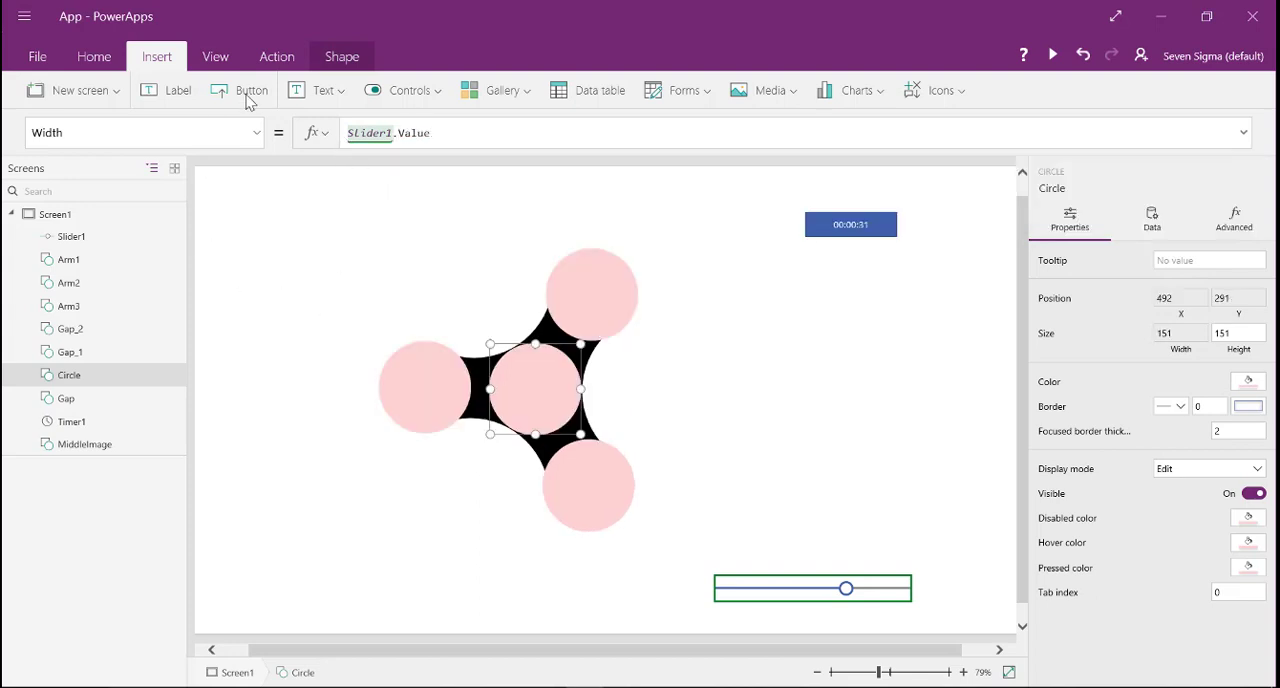
# - Set the central Circle's Height formula to Slider1.Value
pyautogui.click(255, 135)
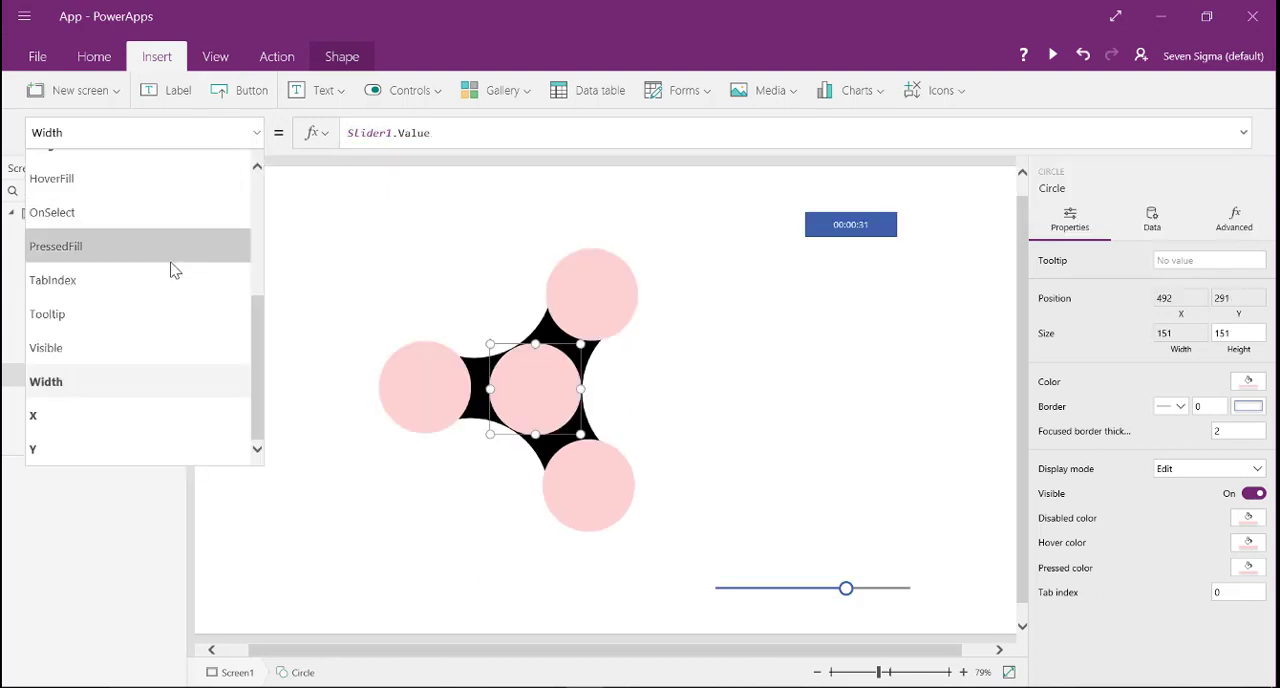
pyautogui.scroll(3, 160, 291)
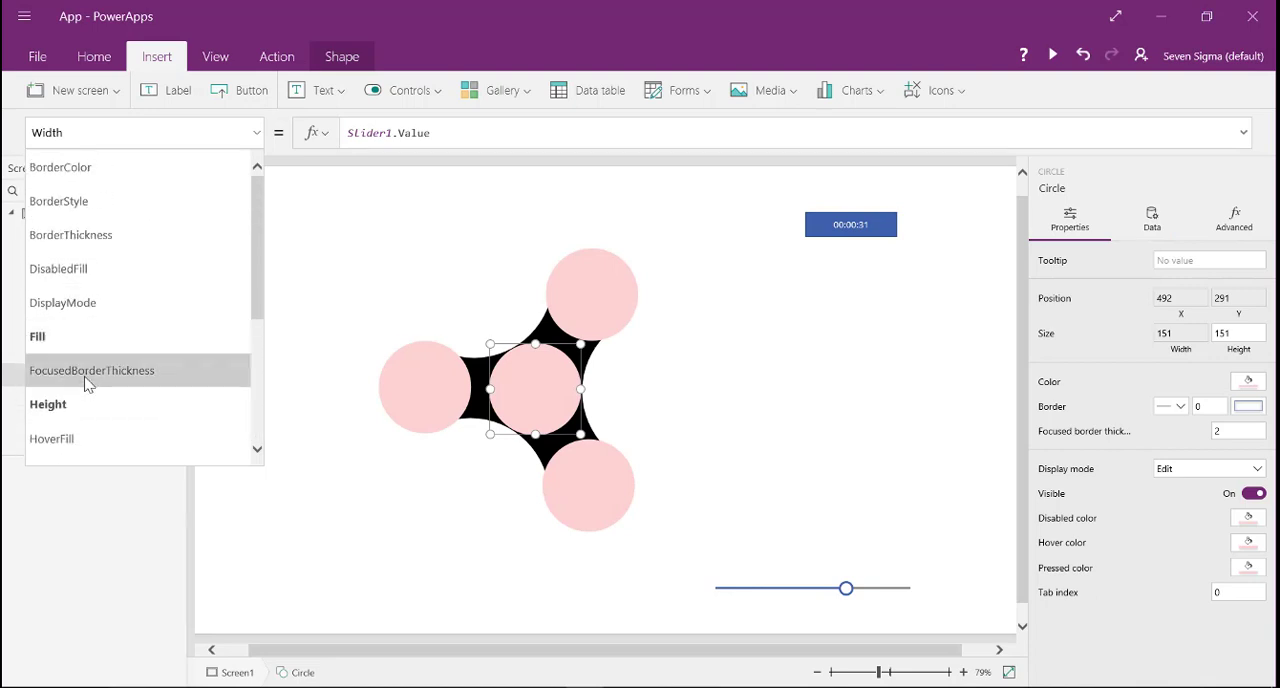
pyautogui.click(89, 403)
pyautogui.moveTo(402, 134); pyautogui.dragTo(277, 146)
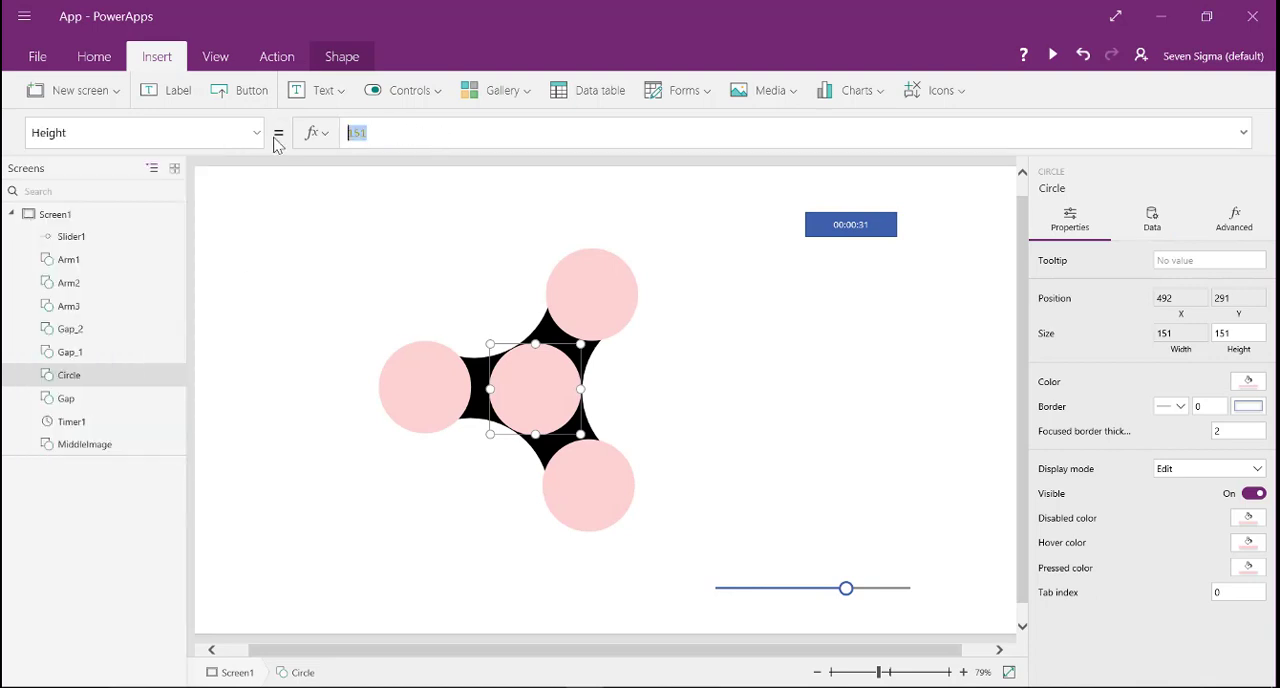
pyautogui.write('SL')
pyautogui.write('lider')
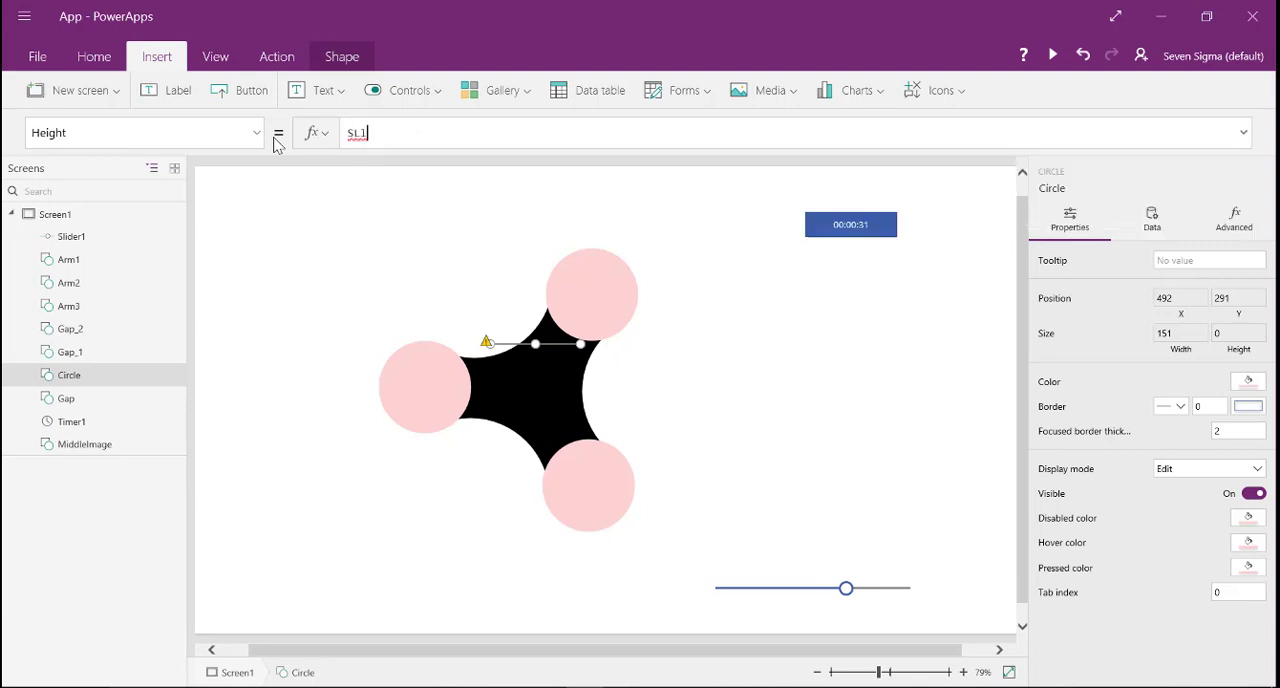
pyautogui.press('BackSpace')
pyautogui.press('BackSpace')
pyautogui.press('BackSpace')
pyautogui.press('BackSpace')
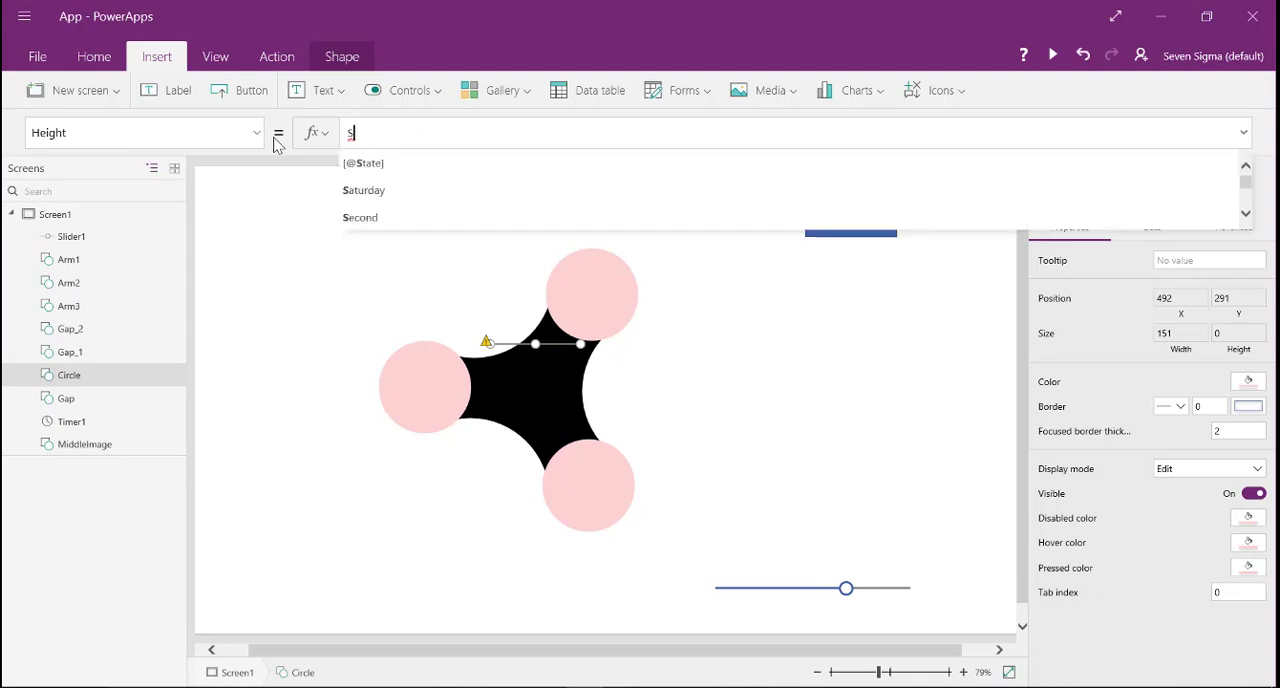
pyautogui.write('li')
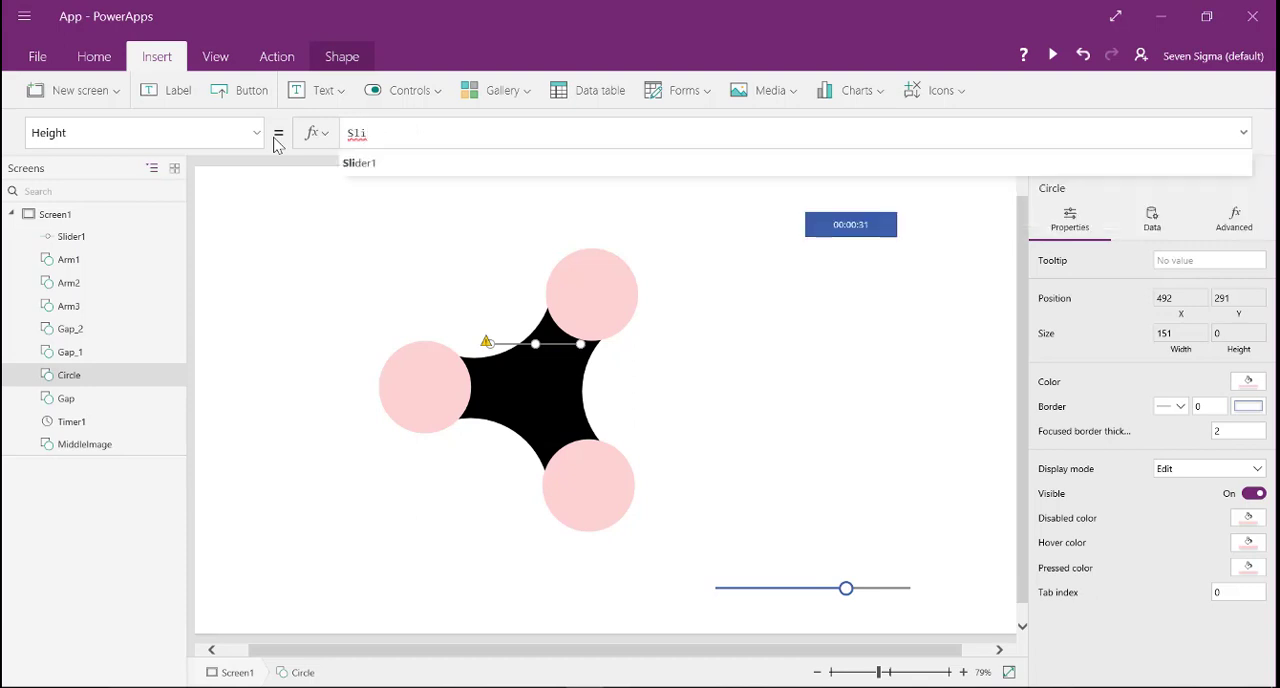
pyautogui.click(357, 163)
pyautogui.write('11')
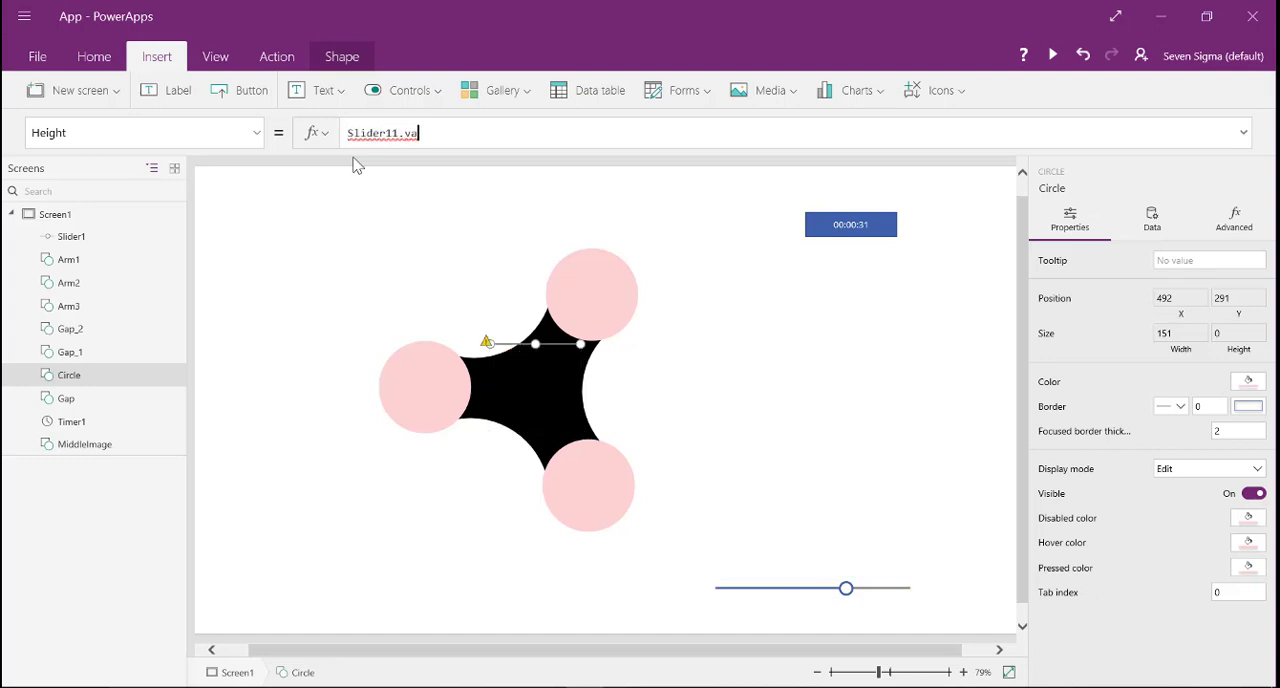
pyautogui.write('.v')
pyautogui.press('BackSpace')
pyautogui.press('BackSpace')
pyautogui.press('BackSpace')
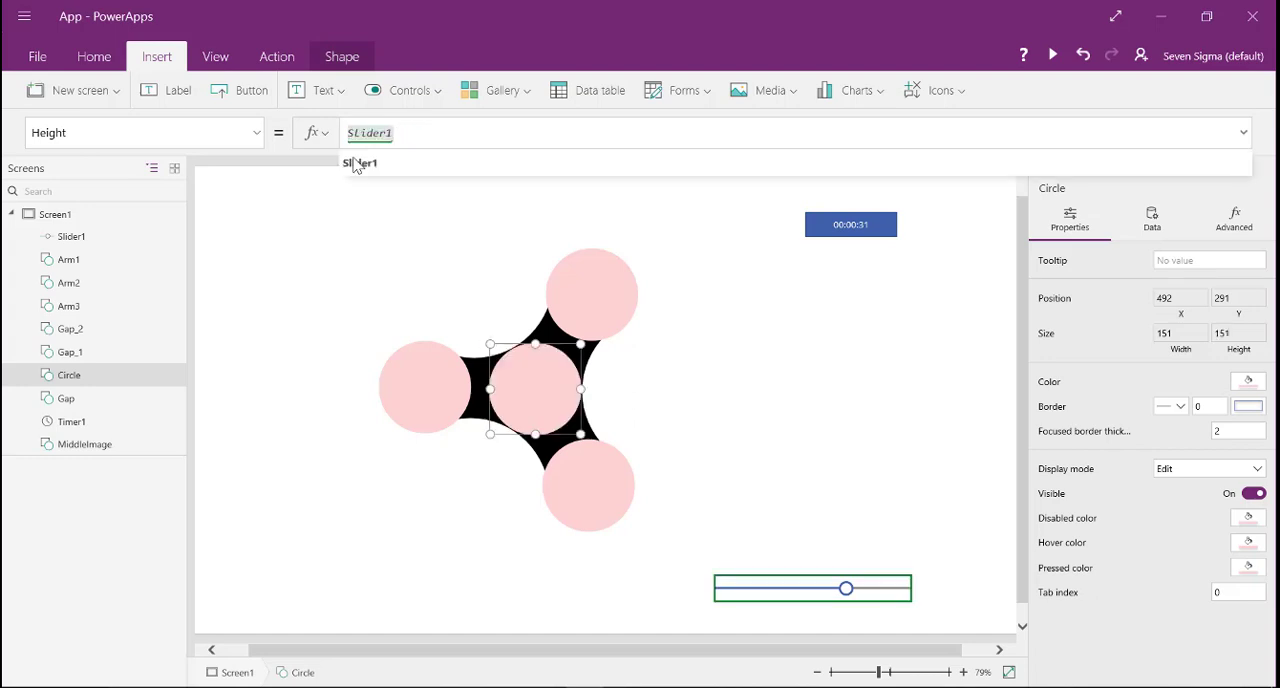
pyautogui.write('.val')
pyautogui.click(357, 163)
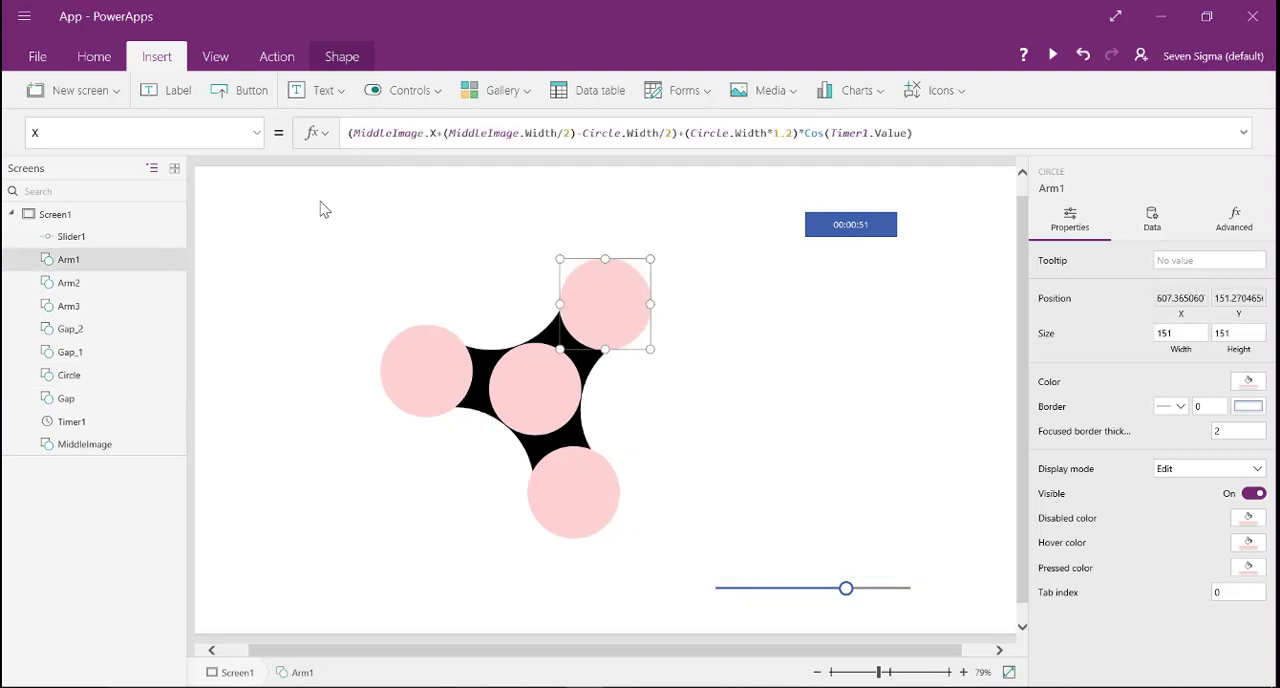
# - Set Arm1's Width formula to Circle.Width
pyautogui.click(255, 134)
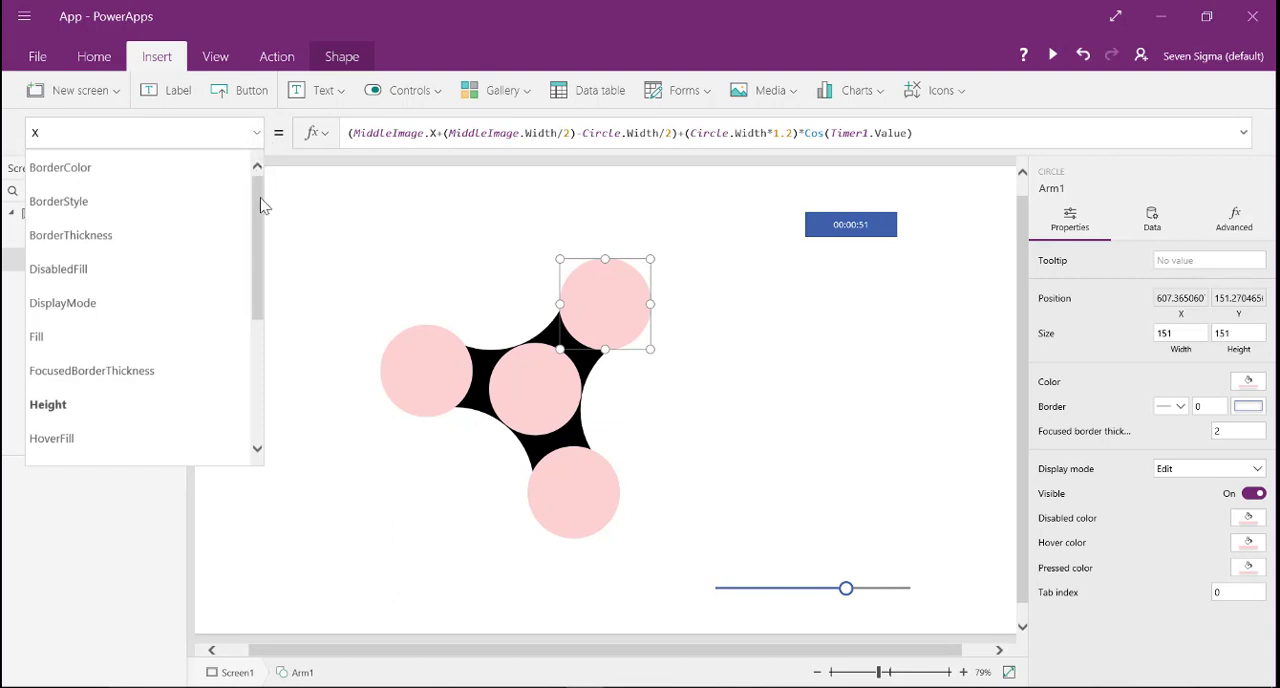
pyautogui.moveTo(260, 205); pyautogui.dragTo(279, 432)
pyautogui.click(137, 389)
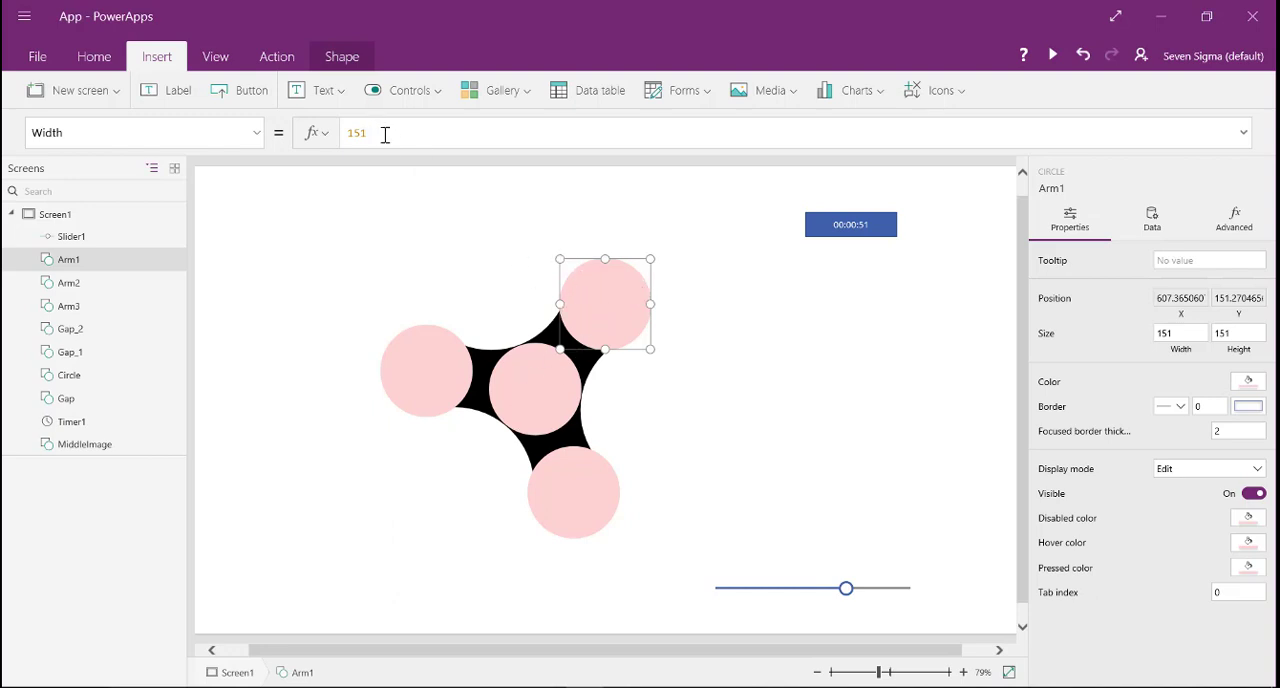
pyautogui.moveTo(385, 135); pyautogui.dragTo(318, 143)
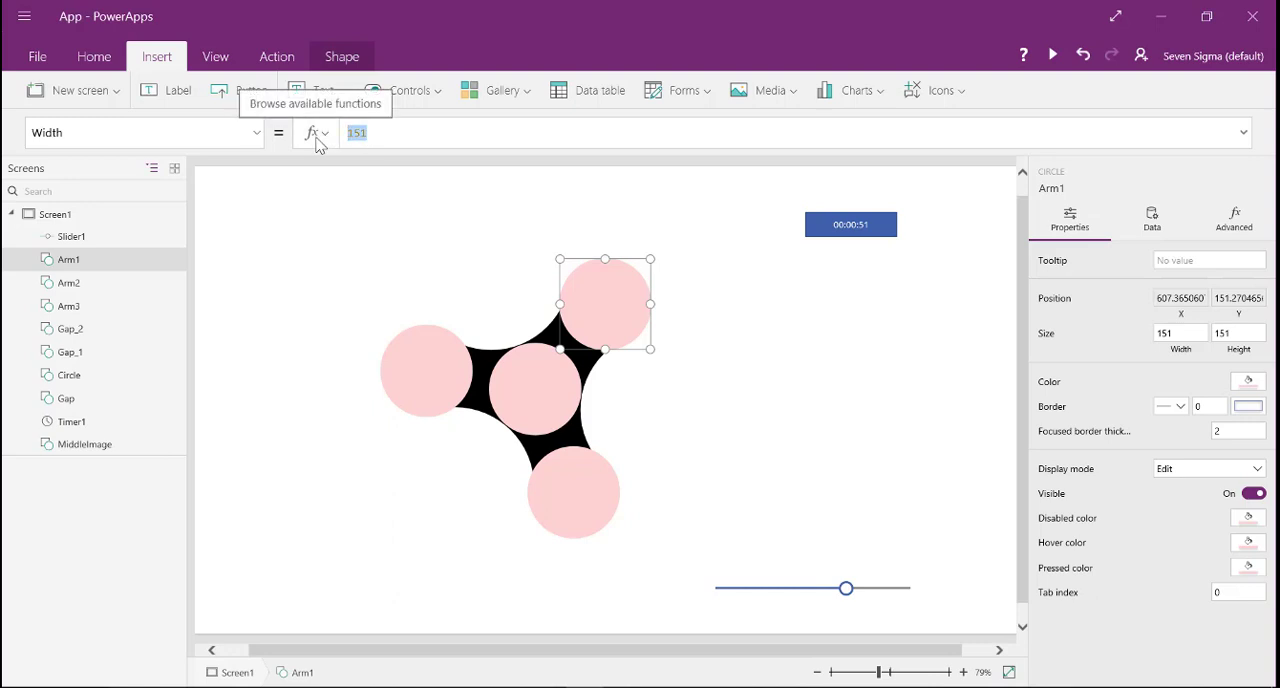
pyautogui.write('cirlc')
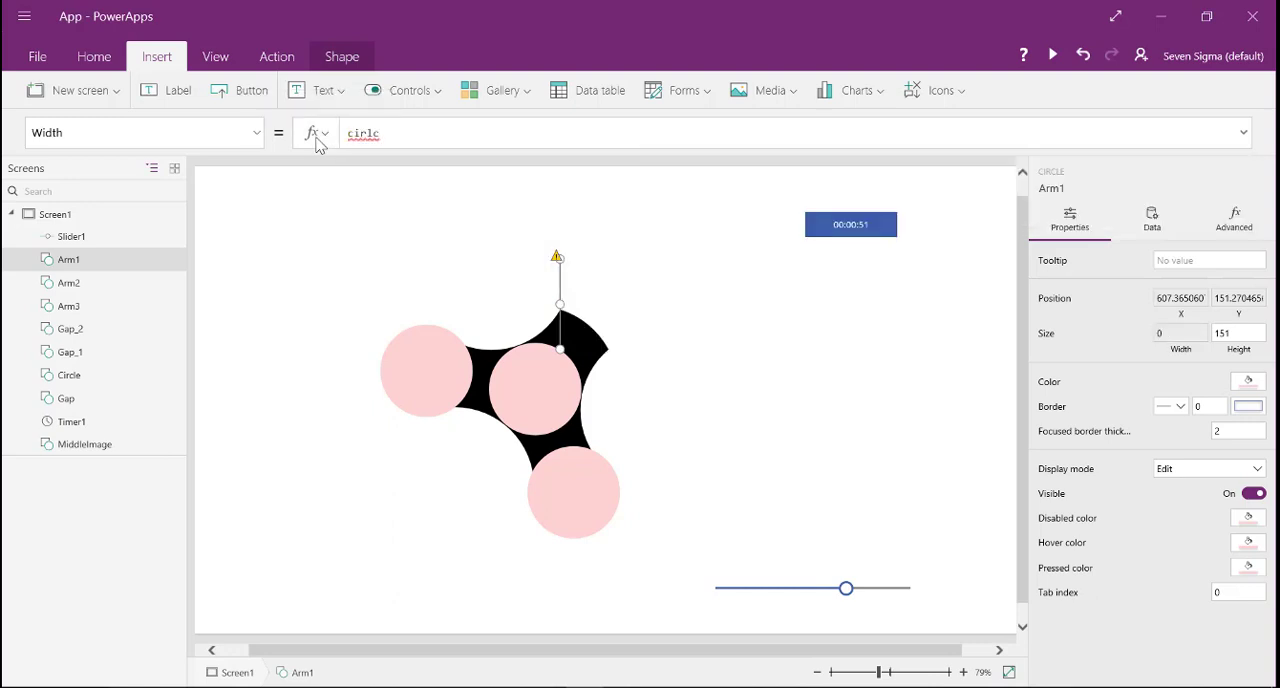
pyautogui.press('BackSpace')
pyautogui.press('BackSpace')
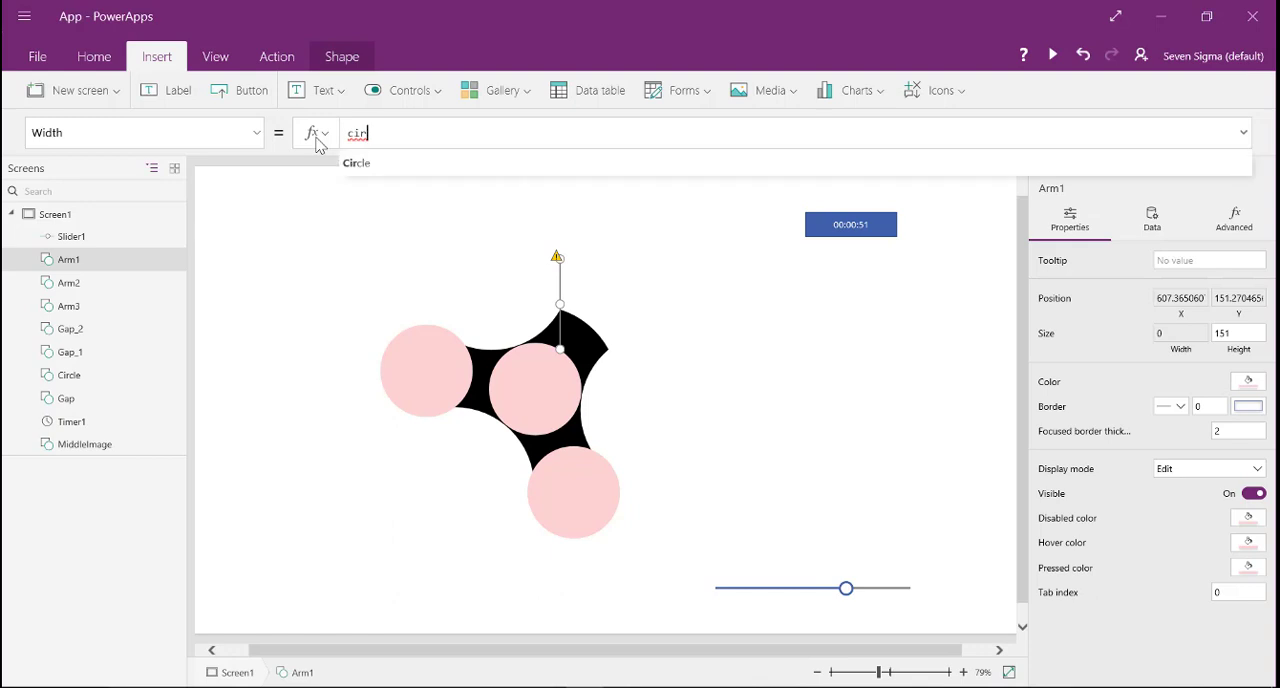
pyautogui.press('Down')
pyautogui.write('cl')
pyautogui.press('Tab')
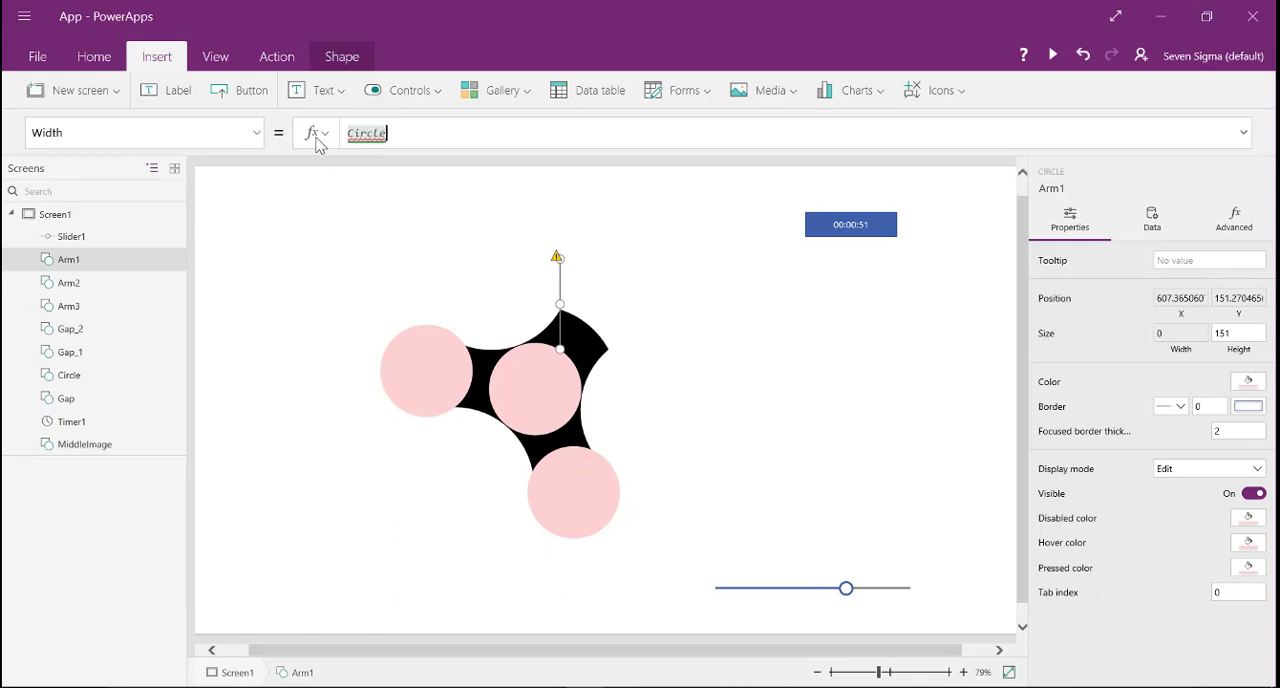
pyautogui.write('.wi')
pyautogui.press('Down')
pyautogui.press('Tab')
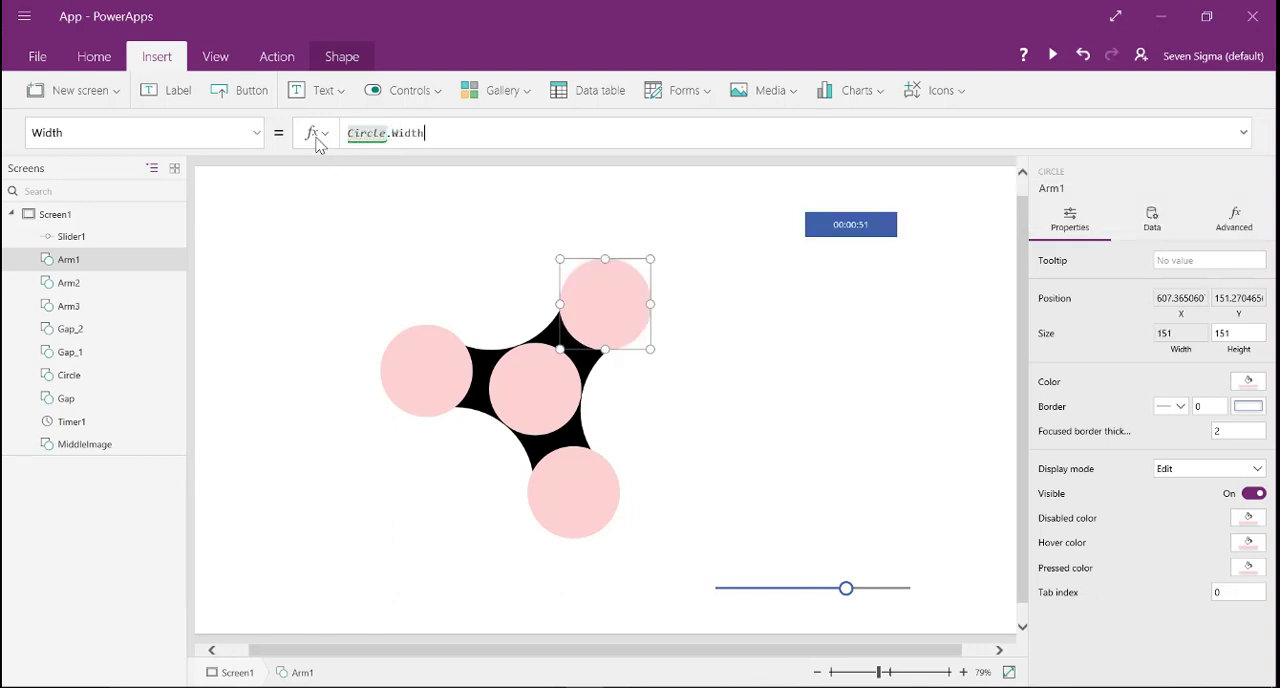
# - Set Arm1's Height formula to Circle.Height
pyautogui.click(259, 140)
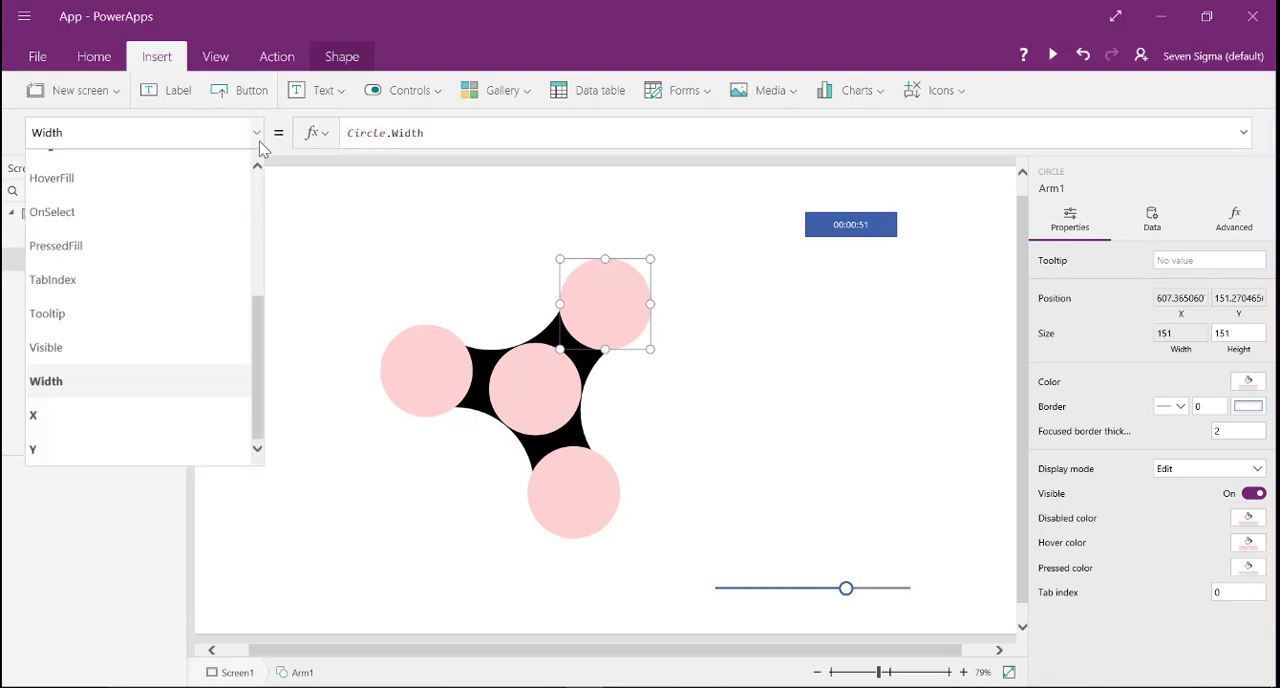
pyautogui.scroll(3, 263, 189)
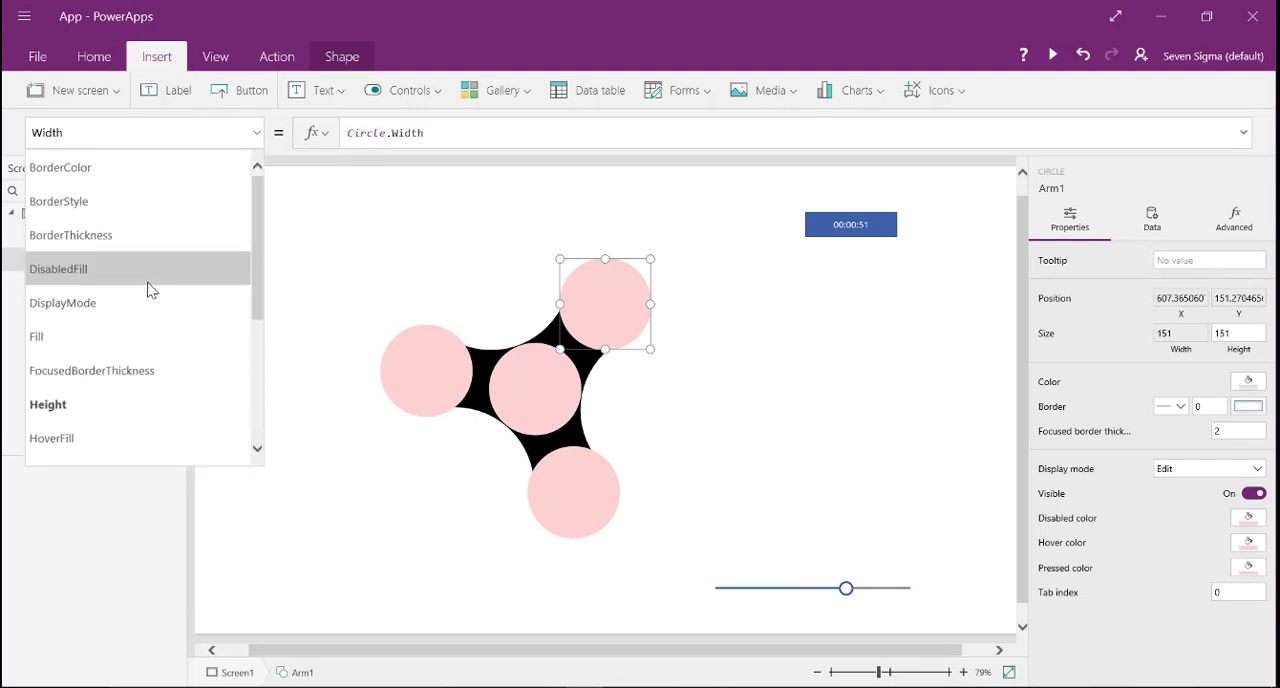
pyautogui.click(115, 403)
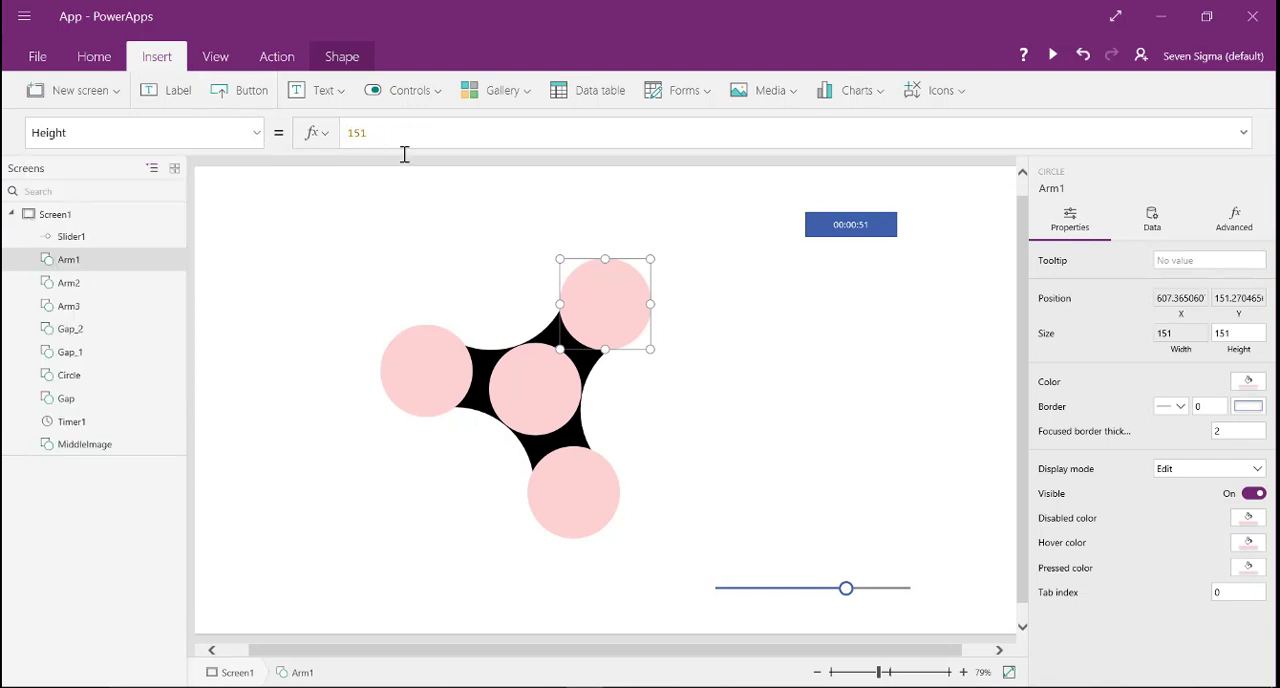
# - Select Arm2 and Arm3 together and set their Height formula to Circle.Height
pyautogui.click(420, 388)
pyautogui.click(578, 508)
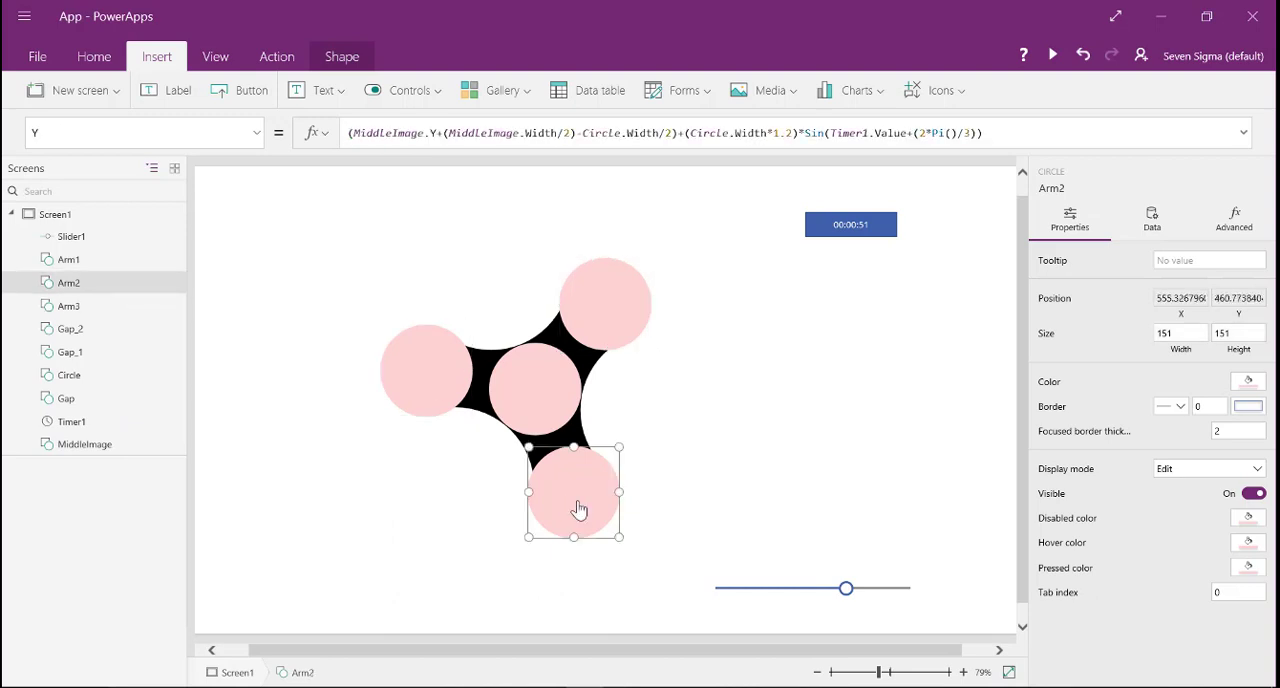
pyautogui.keyDown('shift'); pyautogui.click(409, 388); pyautogui.keyUp('shift')
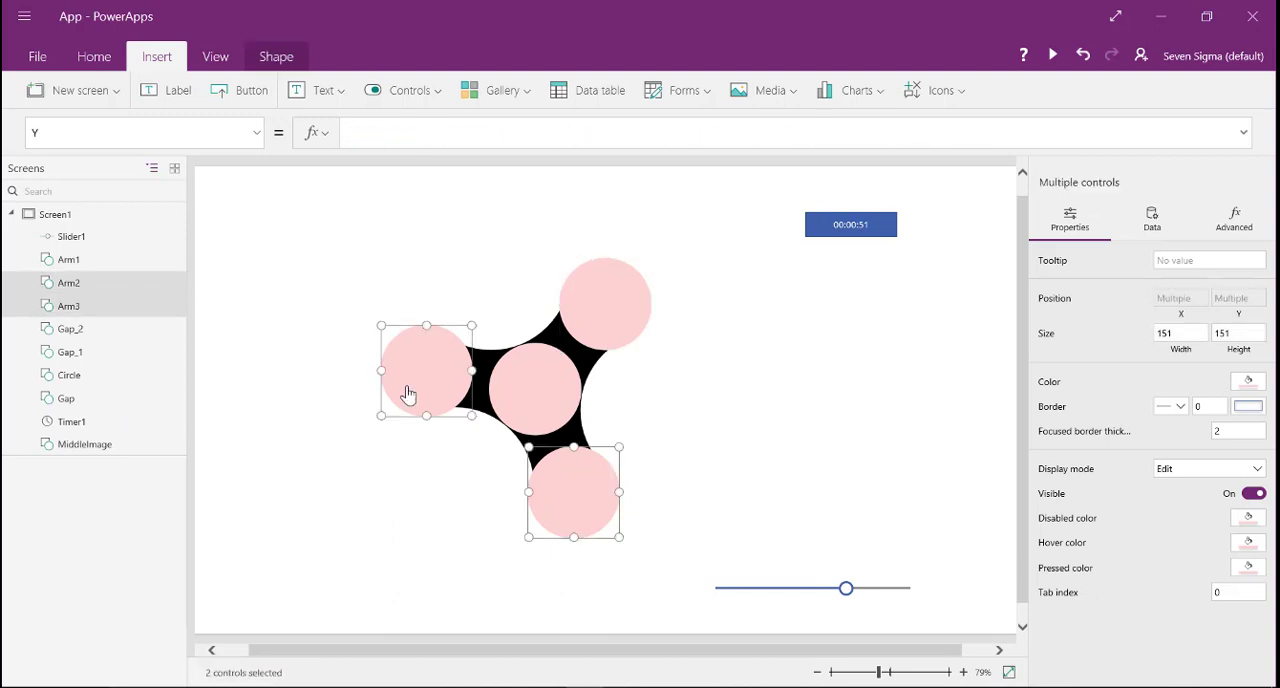
pyautogui.click(256, 132)
pyautogui.click(171, 403)
pyautogui.write('Circle.hei')
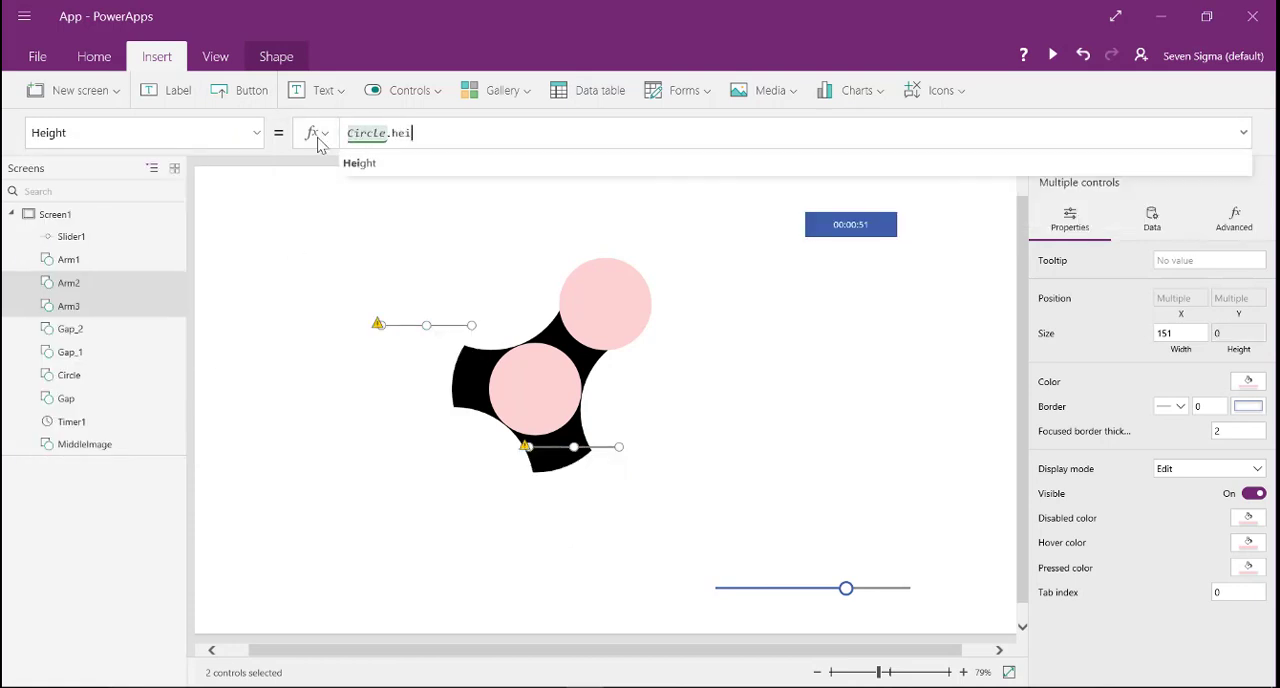
pyautogui.press('Down')
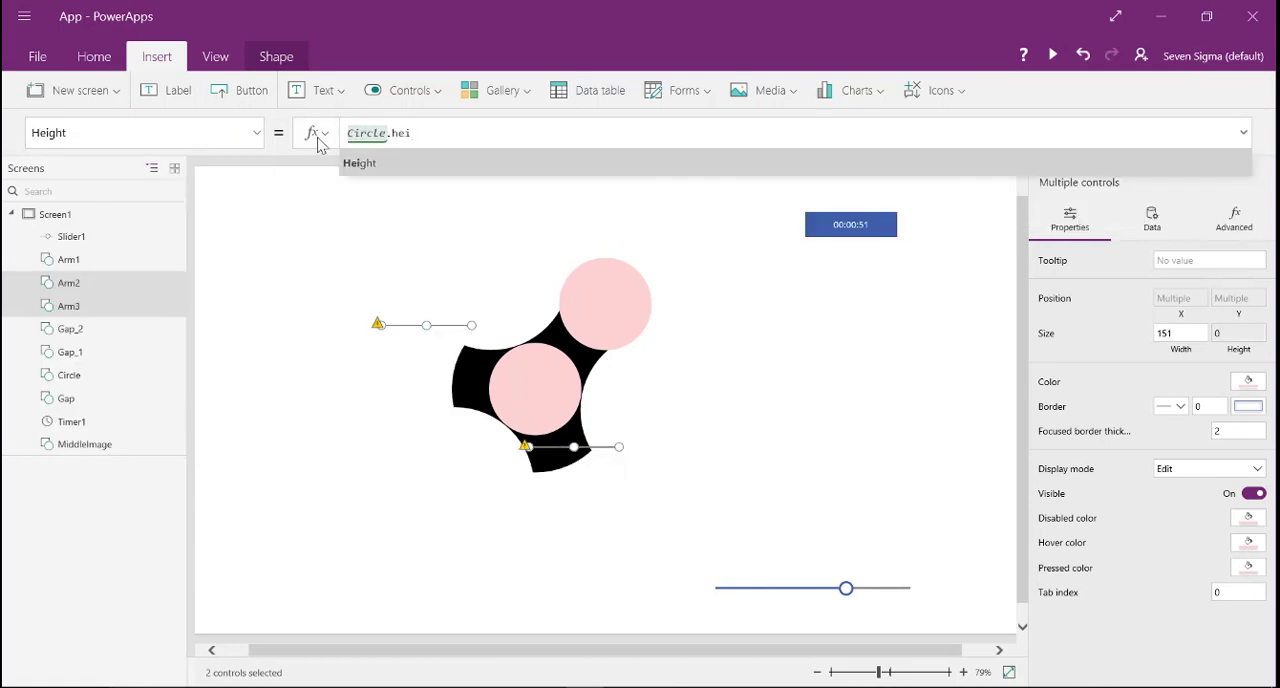
pyautogui.press('Return')
# - Set the Width formula of both Arm2 and Arm3 to Circle.Width
pyautogui.click(256, 133)
pyautogui.click(112, 391)
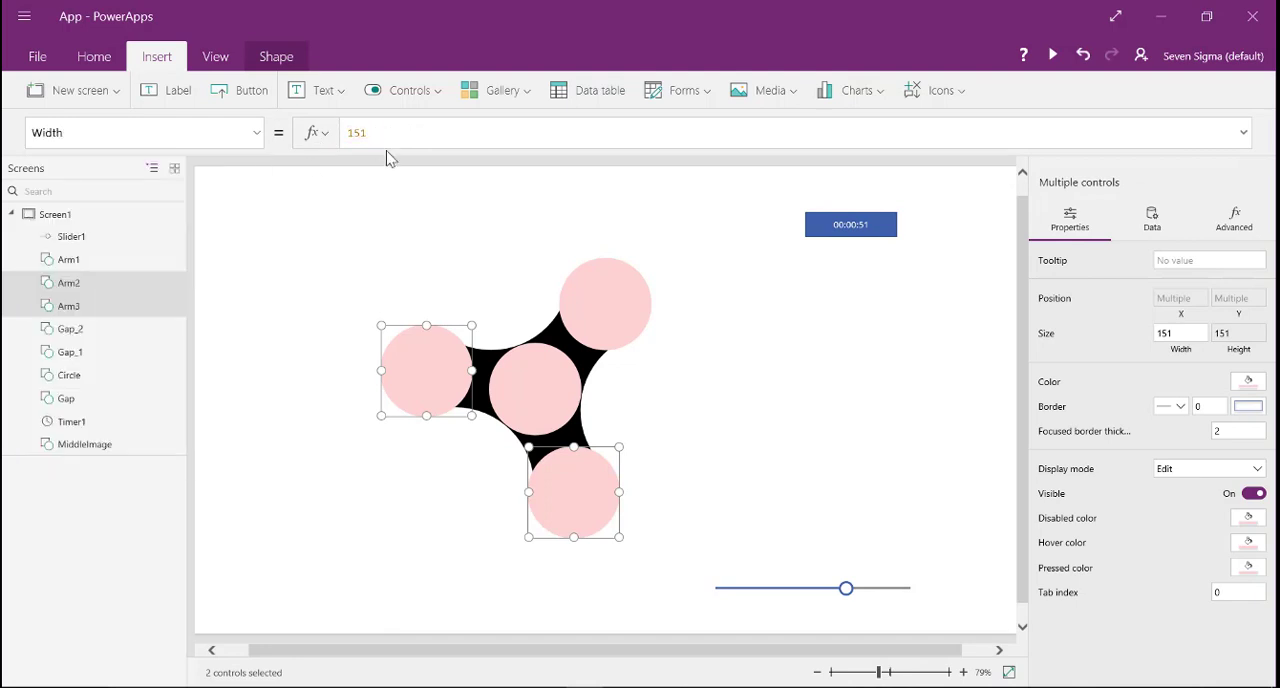
pyautogui.moveTo(407, 130); pyautogui.dragTo(315, 145)
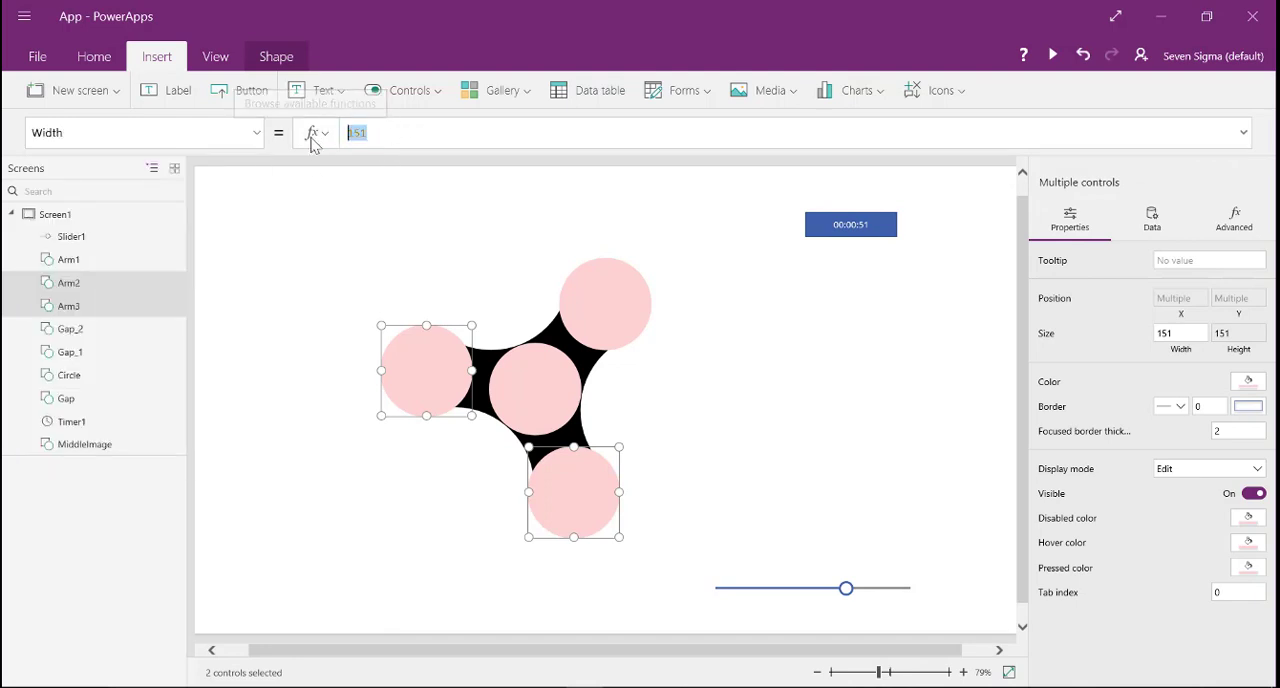
pyautogui.write('Circle.')
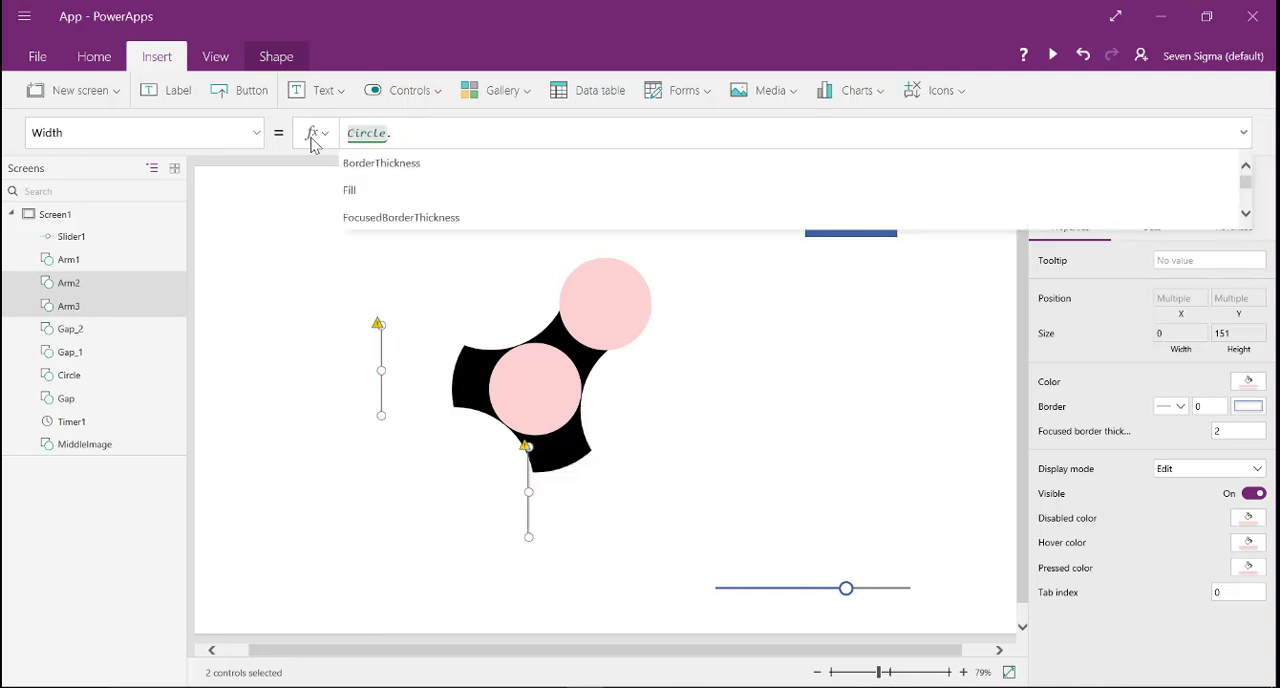
pyautogui.write('wid')
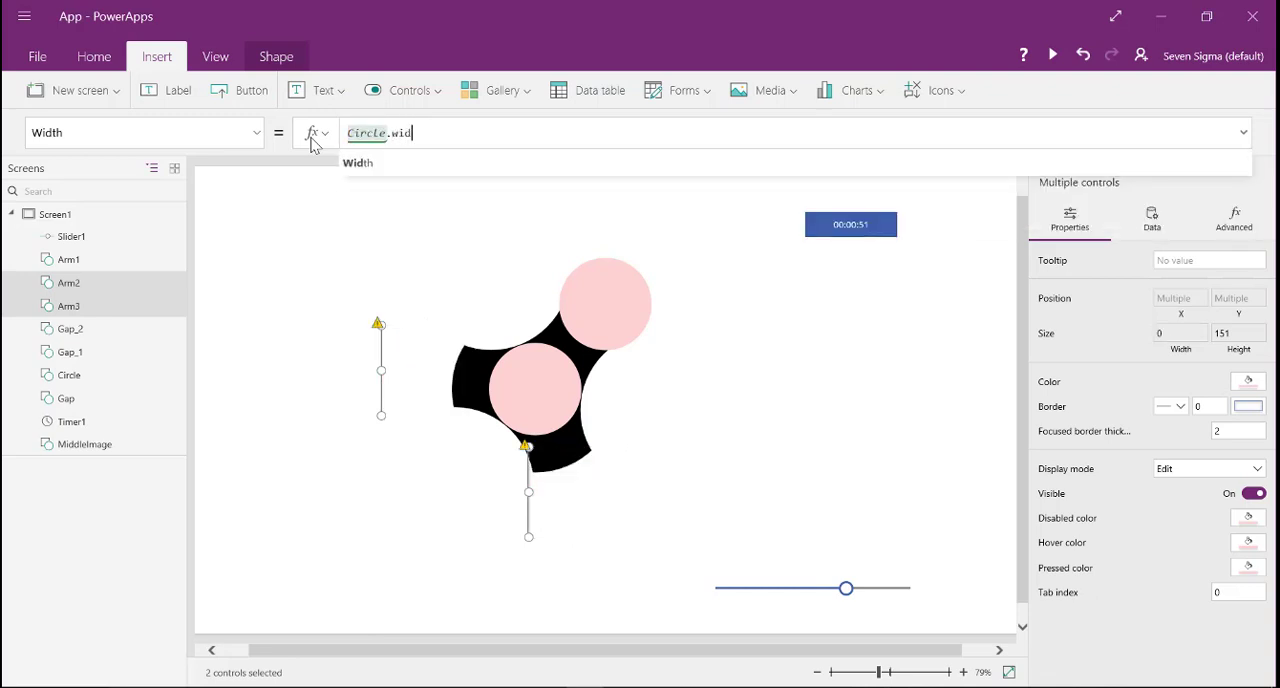
pyautogui.click(352, 165)
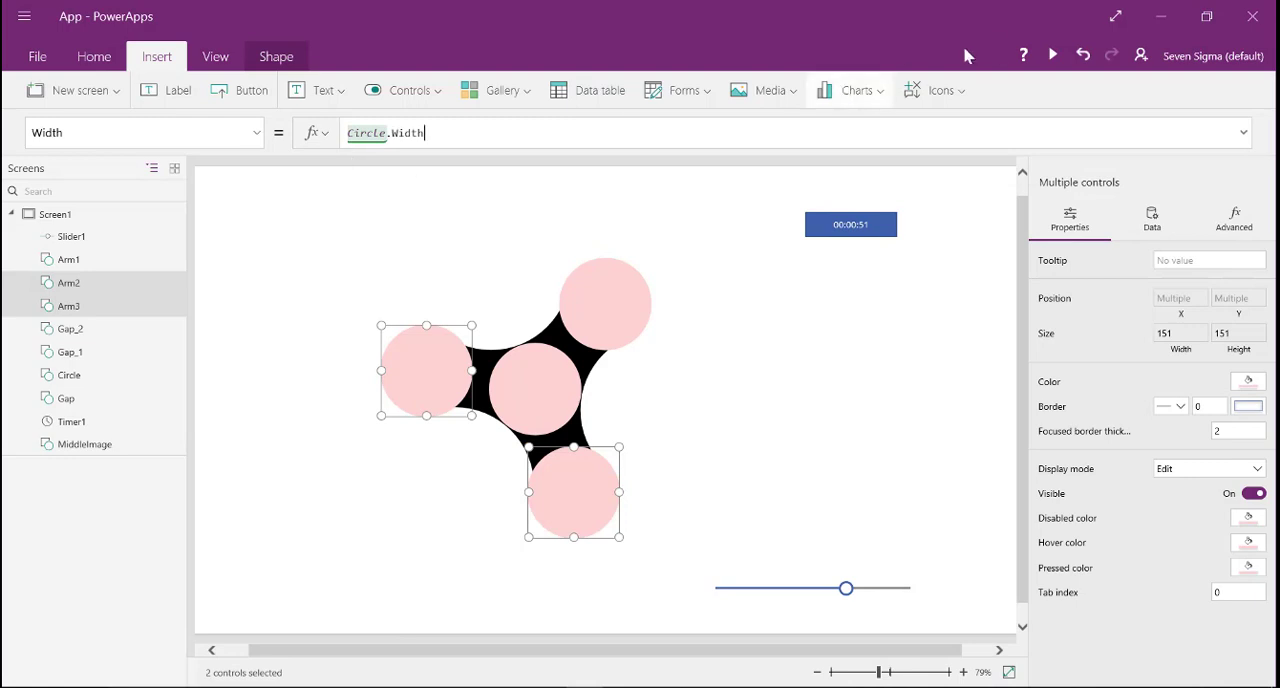
# - Preview the app with the timer running, test the size slider near its minimum, at its maximum and back near its default, and close the preview
pyautogui.click(1052, 57)
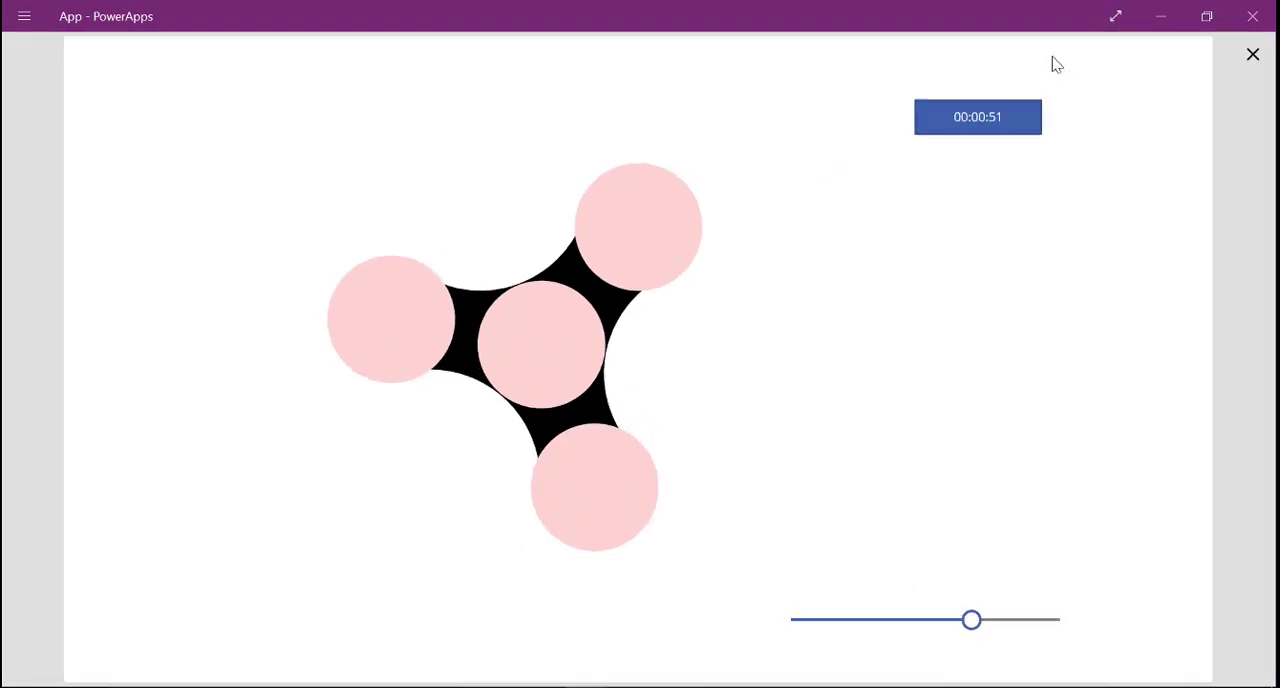
pyautogui.click(997, 129)
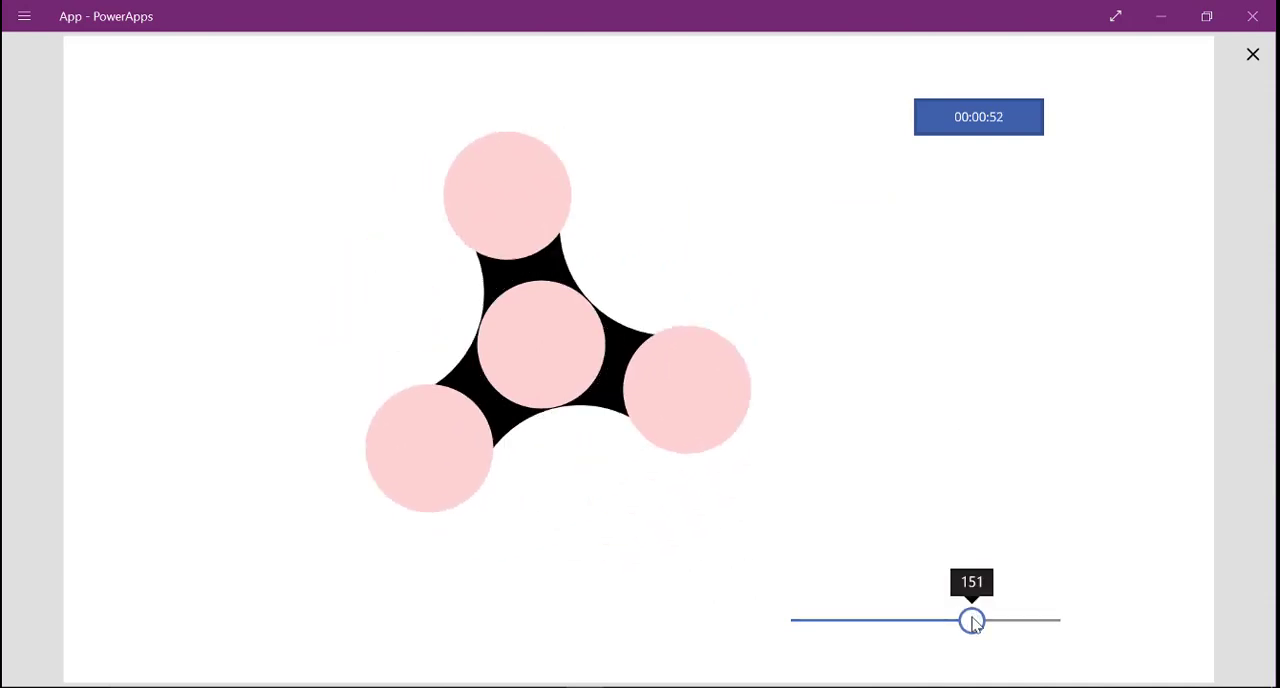
pyautogui.moveTo(972, 621); pyautogui.dragTo(827, 628)
pyautogui.click(971, 129)
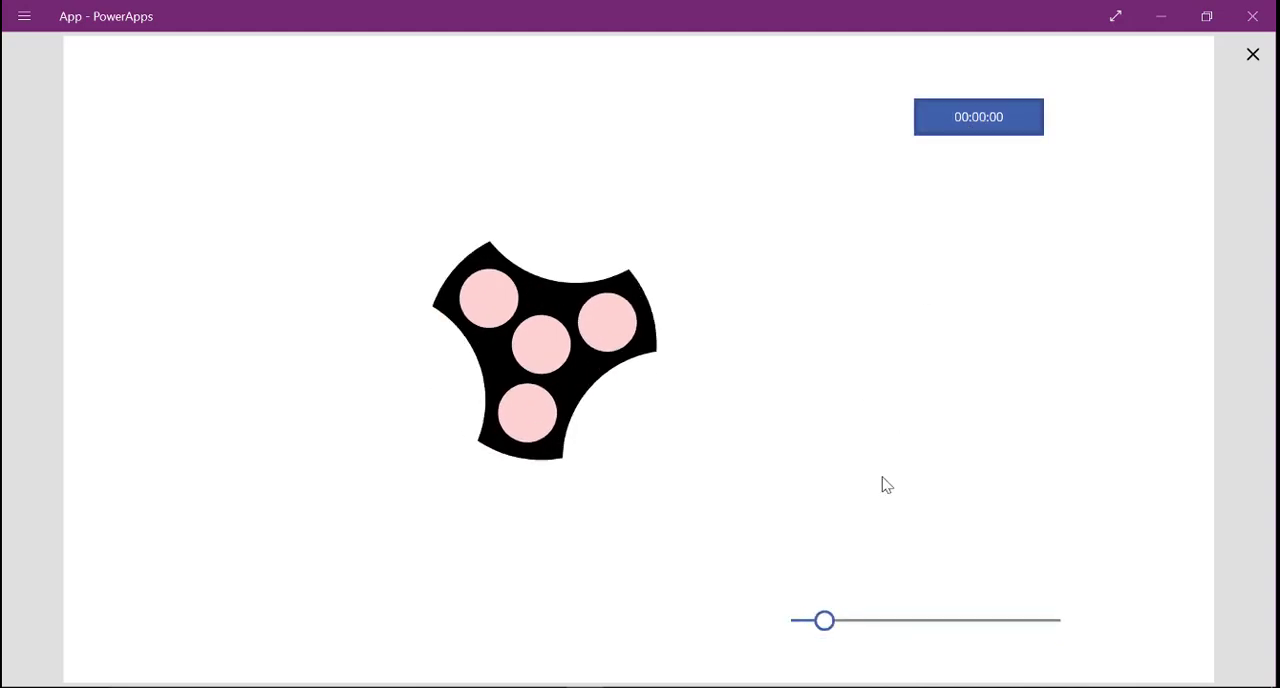
pyautogui.moveTo(826, 625); pyautogui.dragTo(1071, 626)
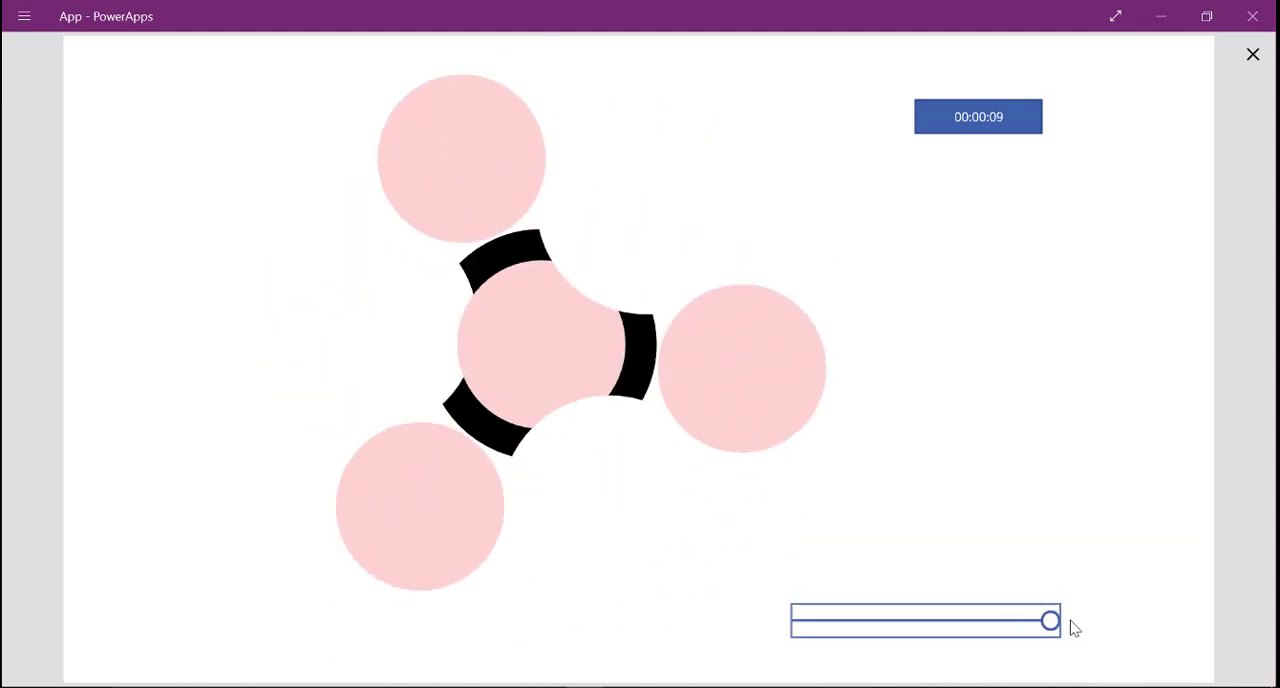
pyautogui.moveTo(1050, 622); pyautogui.dragTo(972, 621)
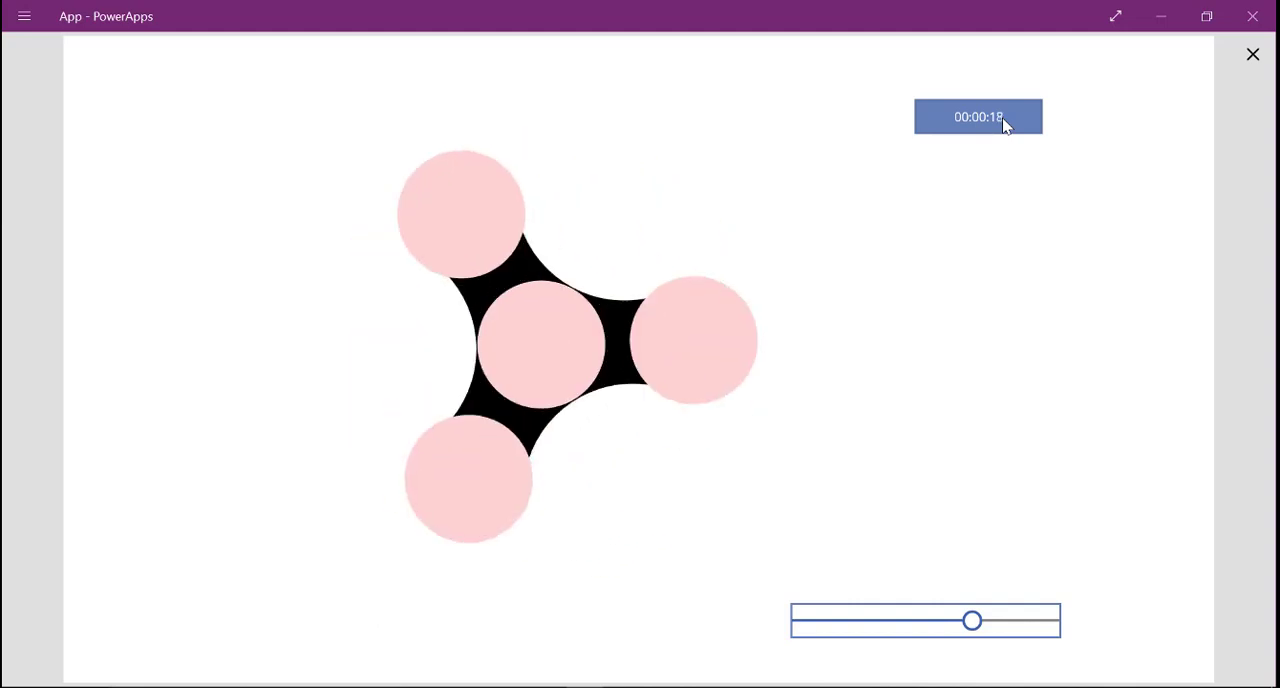
pyautogui.click(1256, 57)
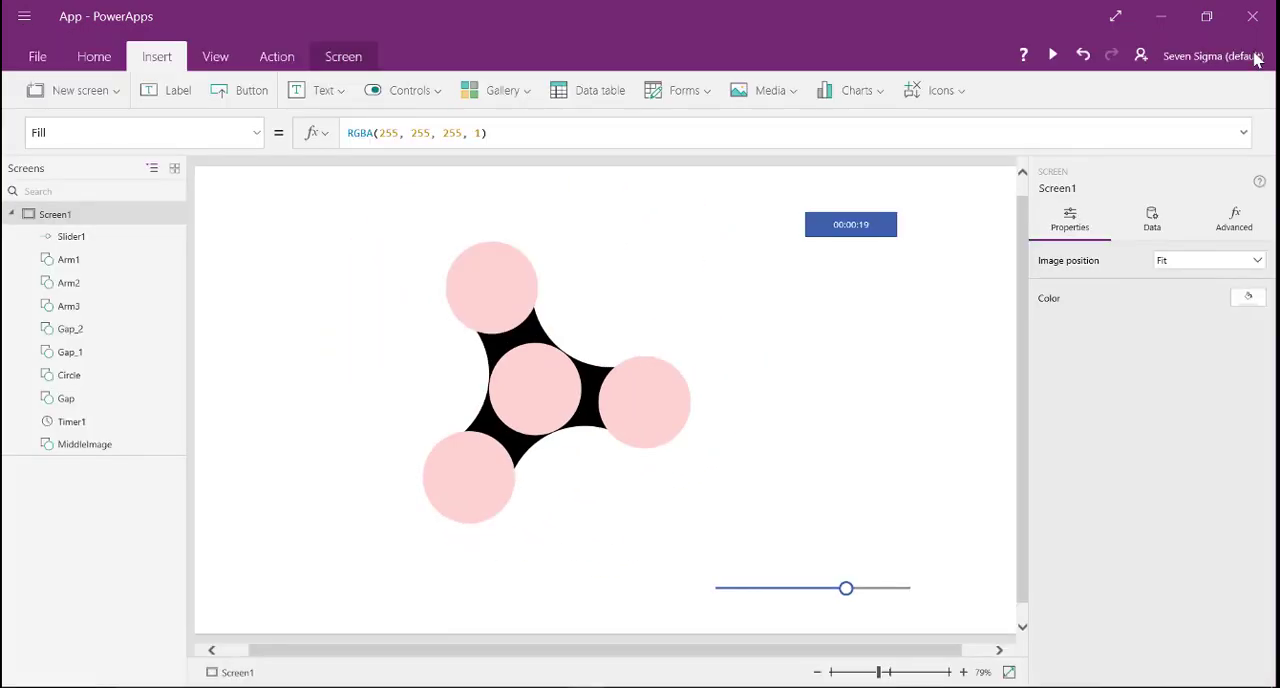